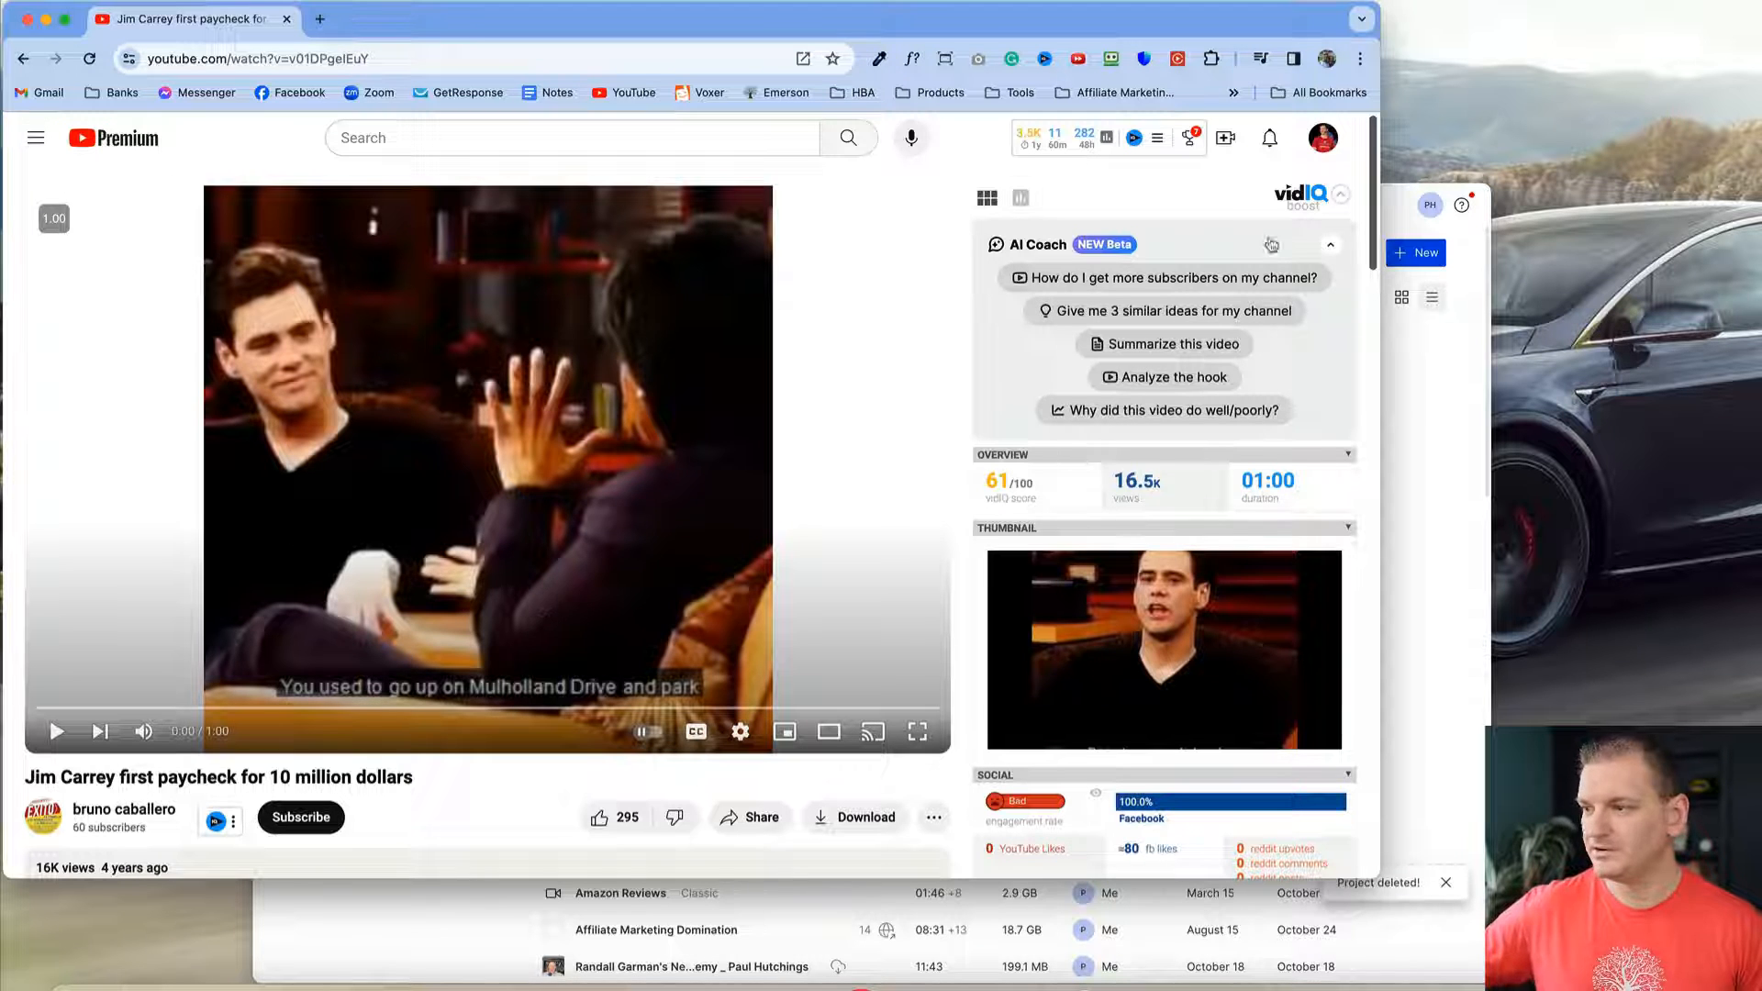
Switch to Descript, create a new video project, and open its recorder.
left_click(1397, 193)
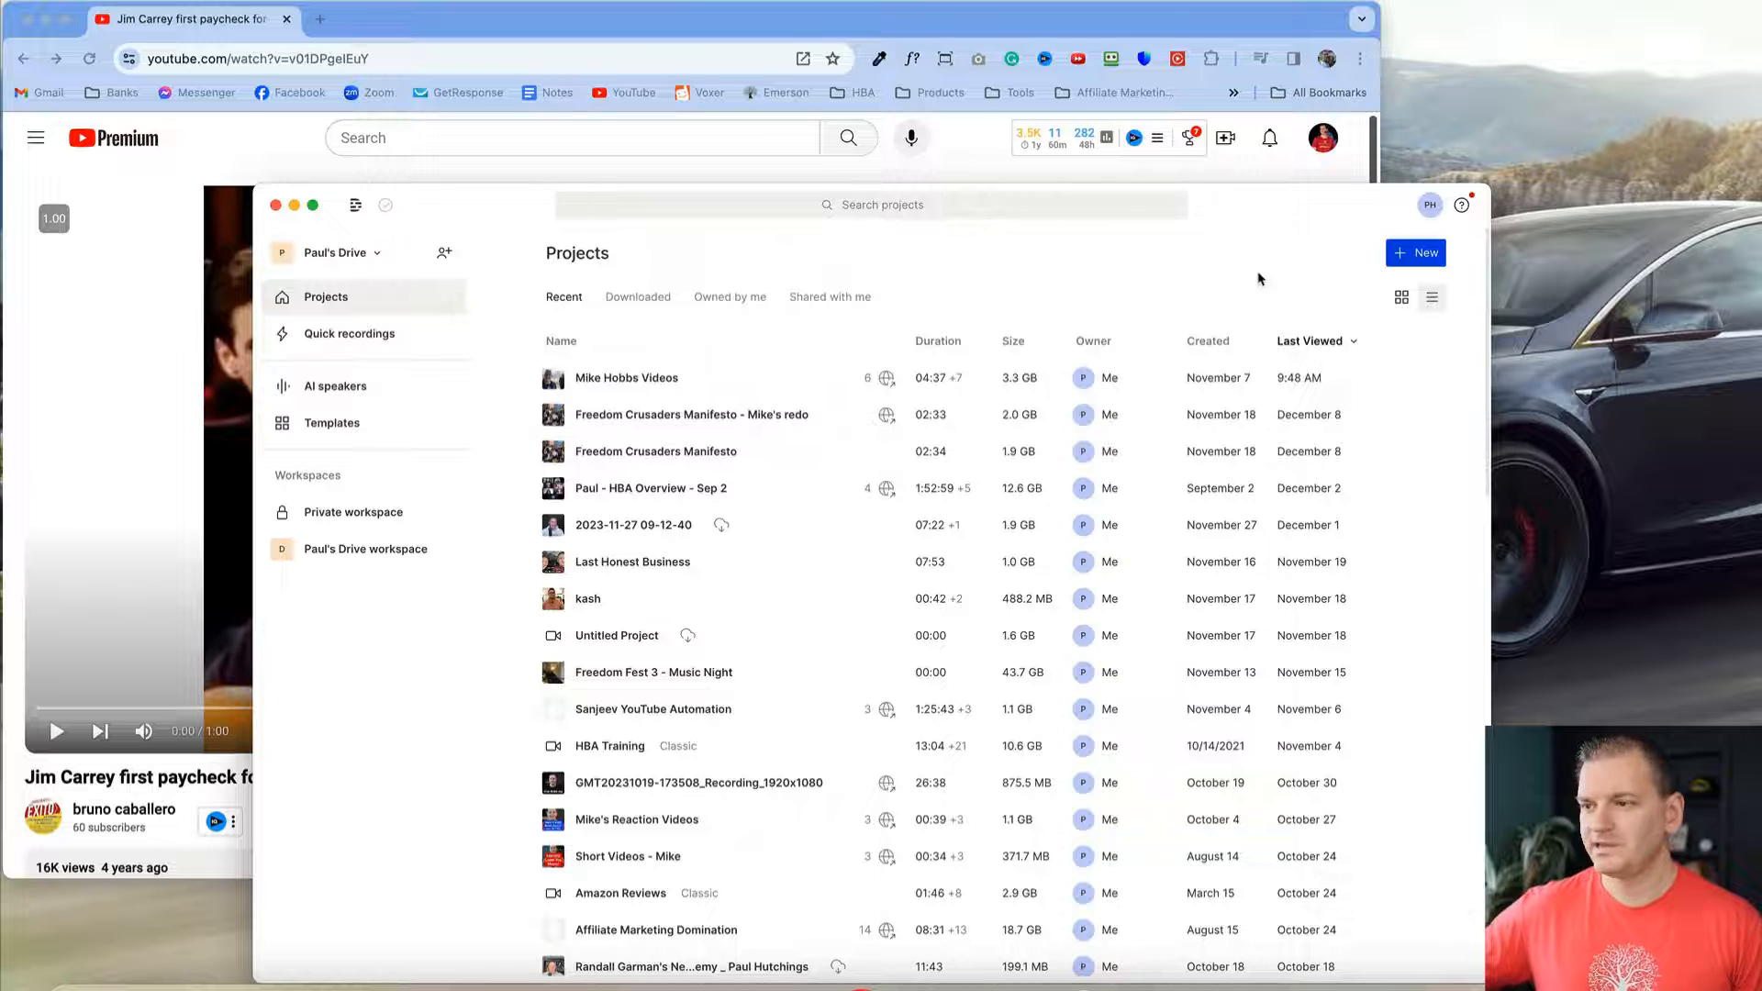
left_click(1405, 260)
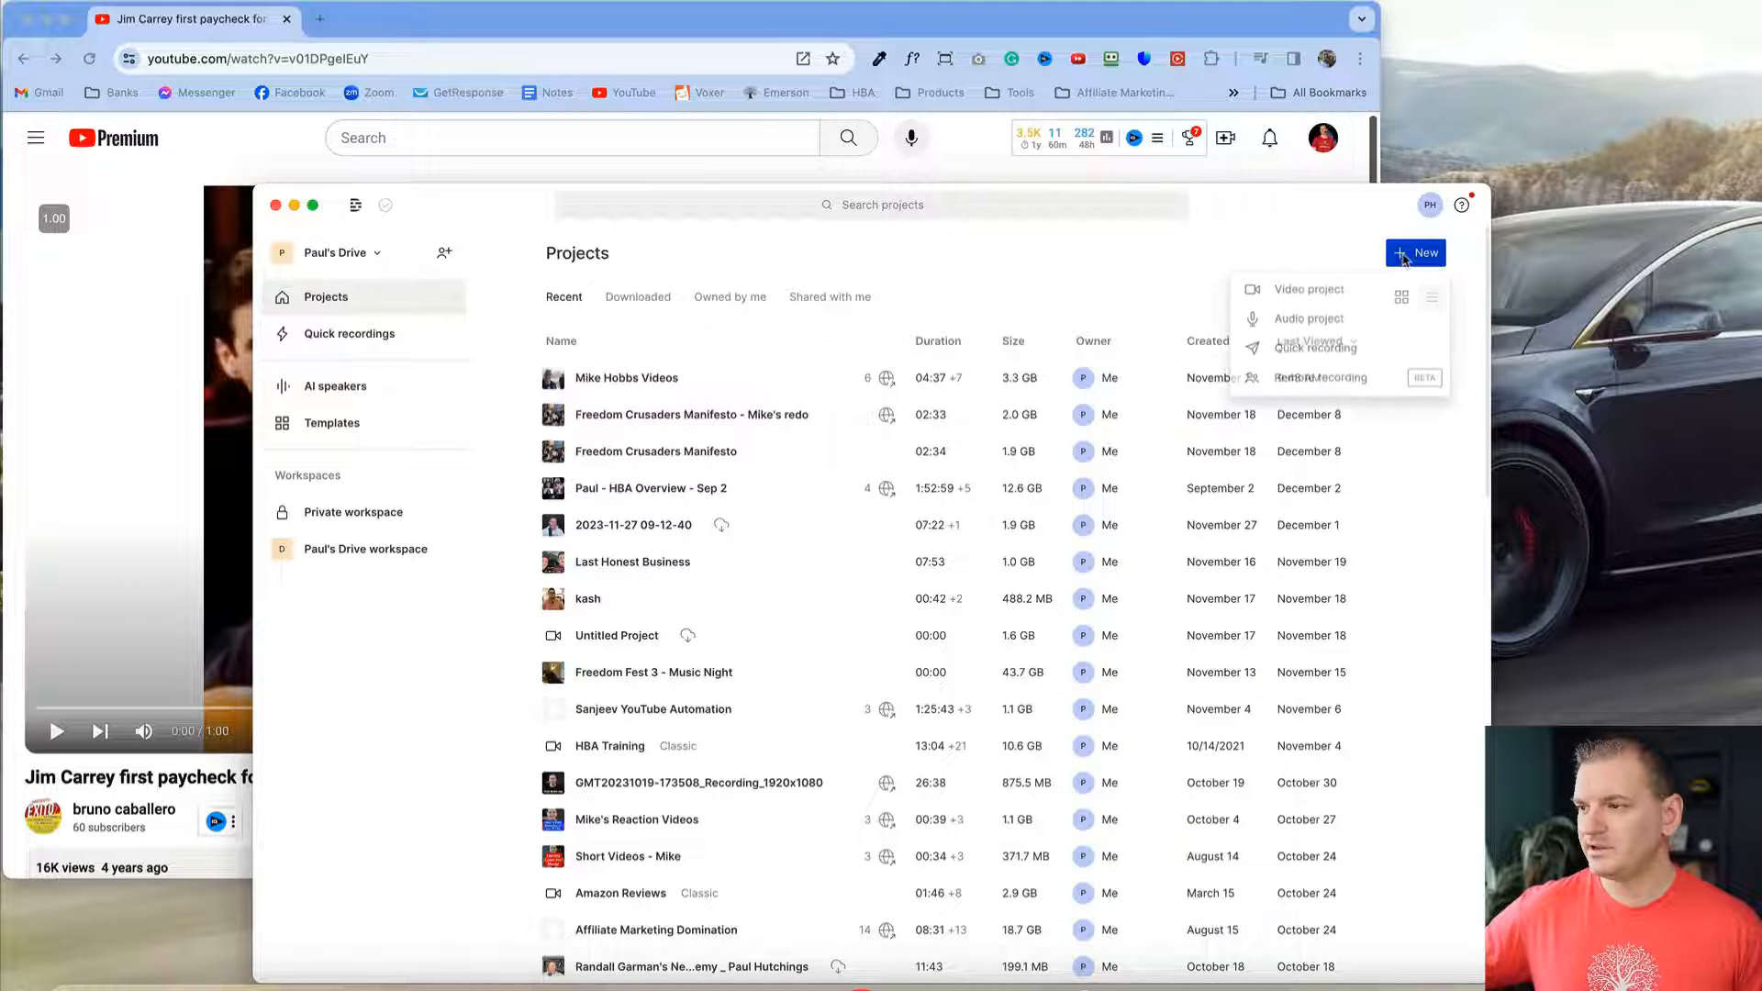
left_click(1308, 291)
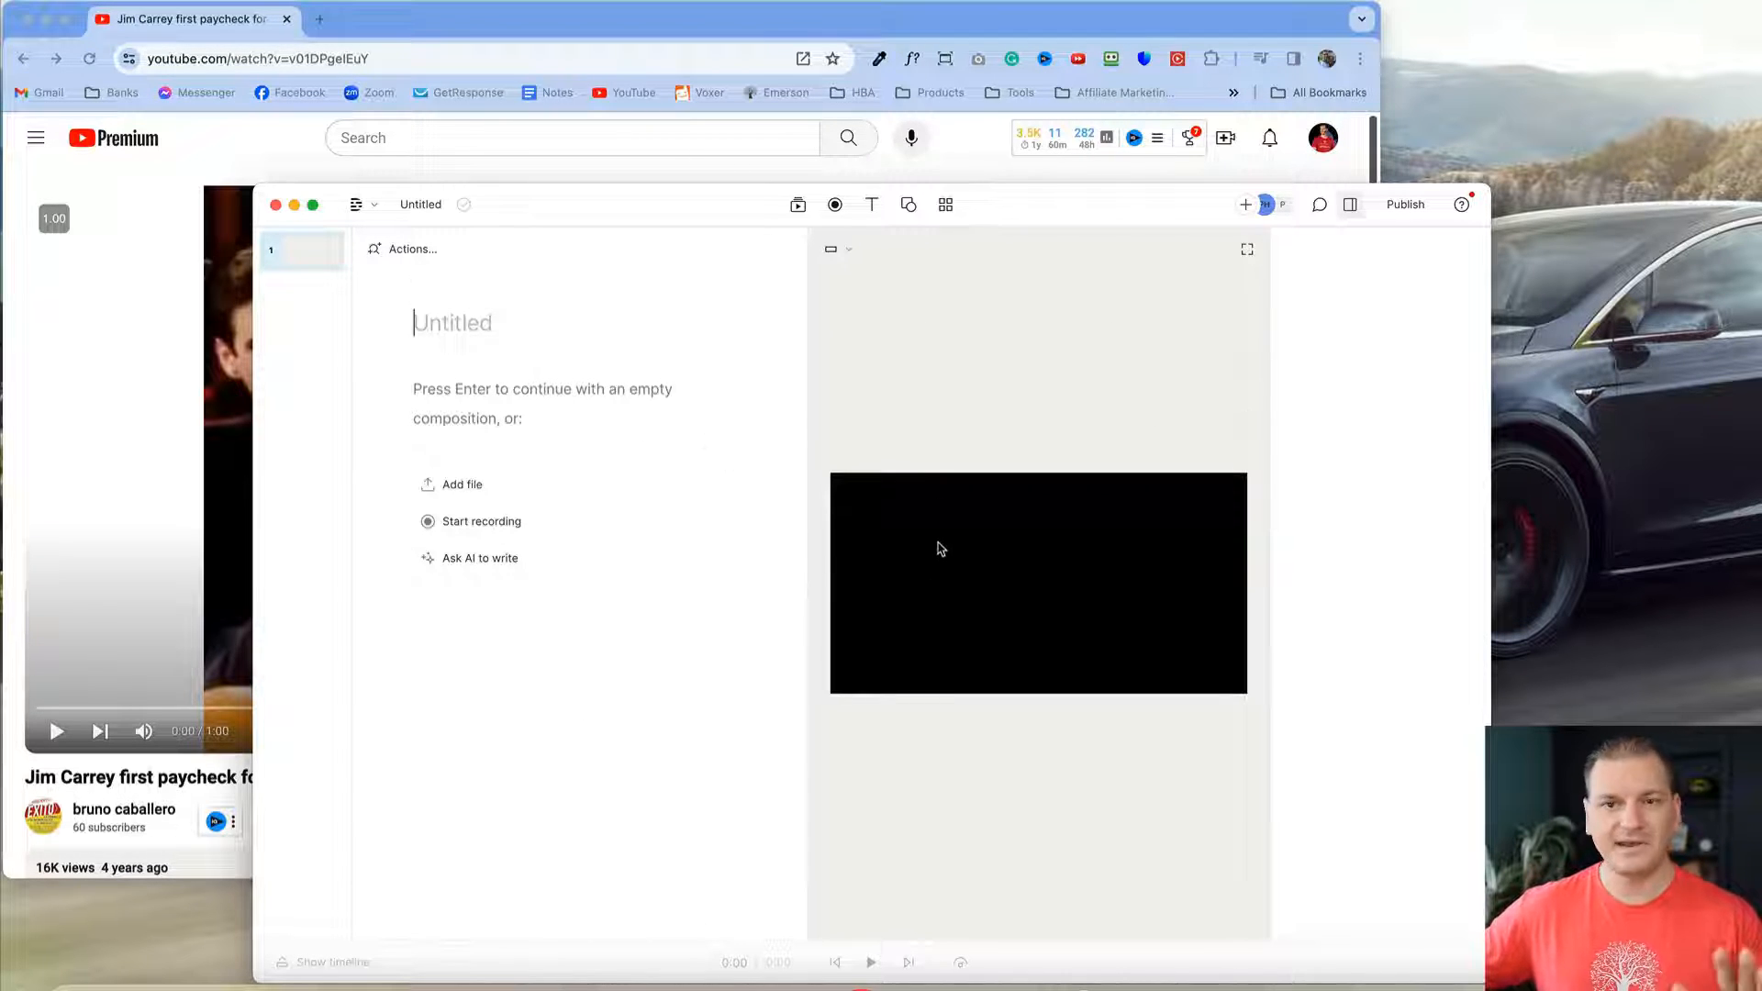
left_click(835, 206)
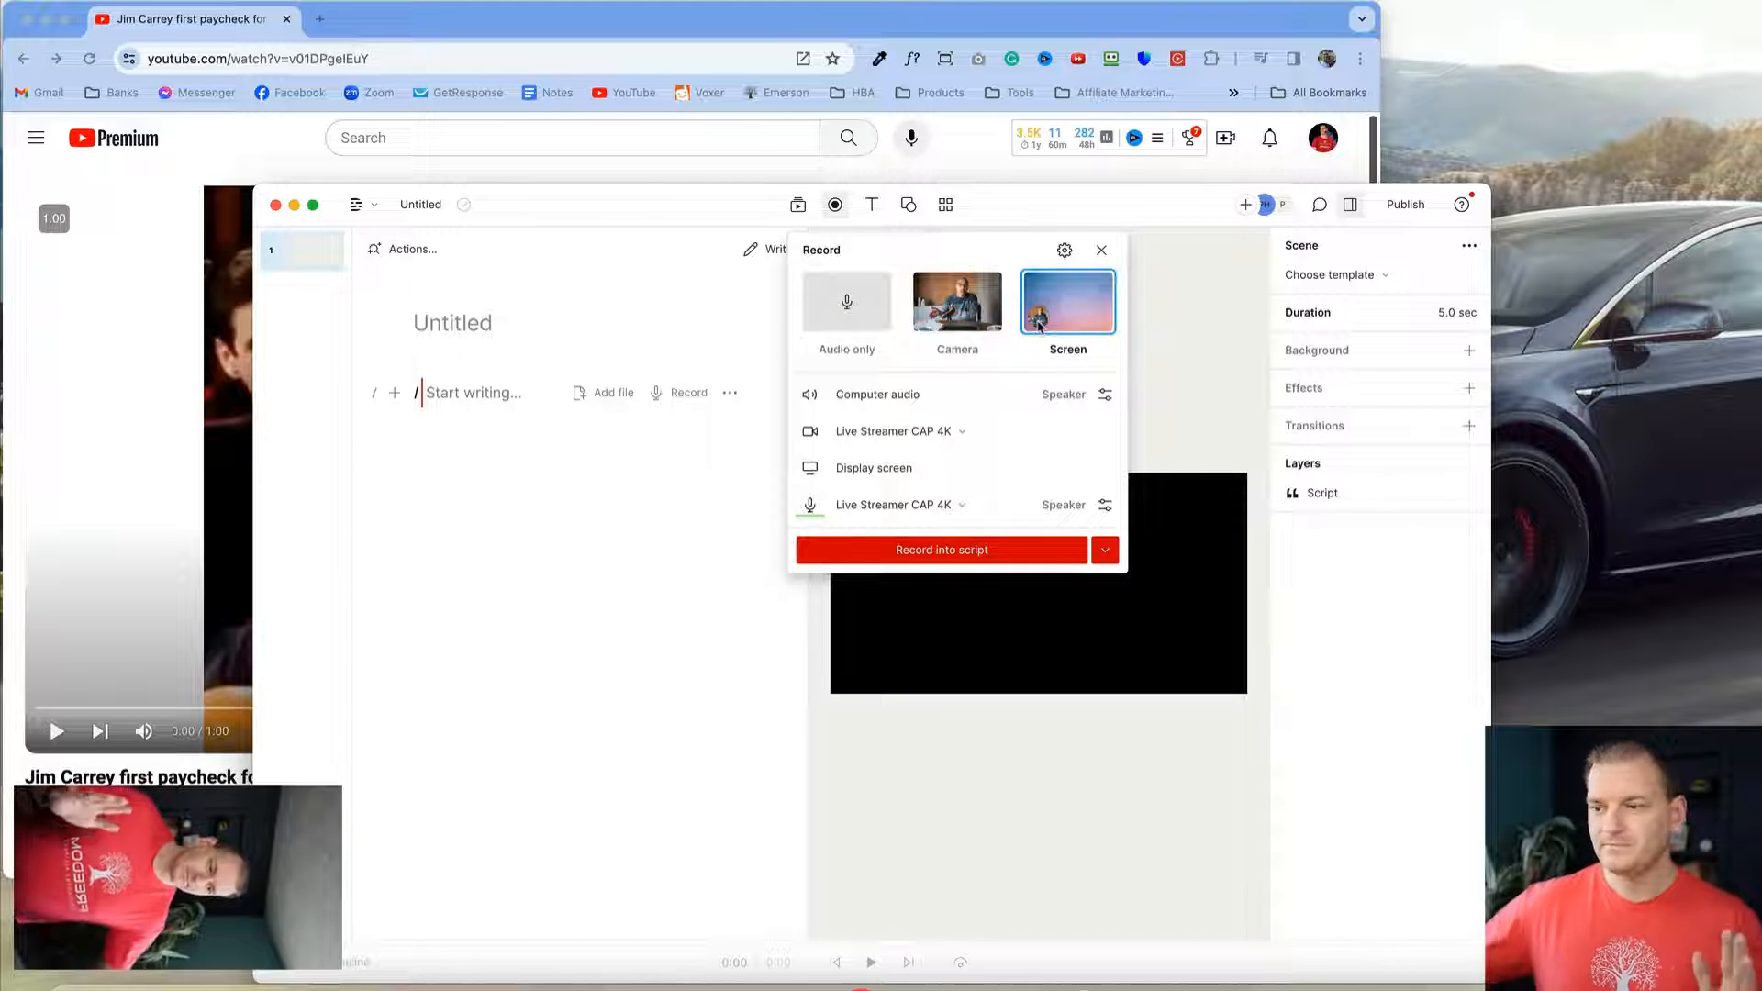
Review the computer audio, camera, display and microphone sources and both audio input settings, keeping Screen as the recording type.
left_click(813, 395)
left_click(813, 395)
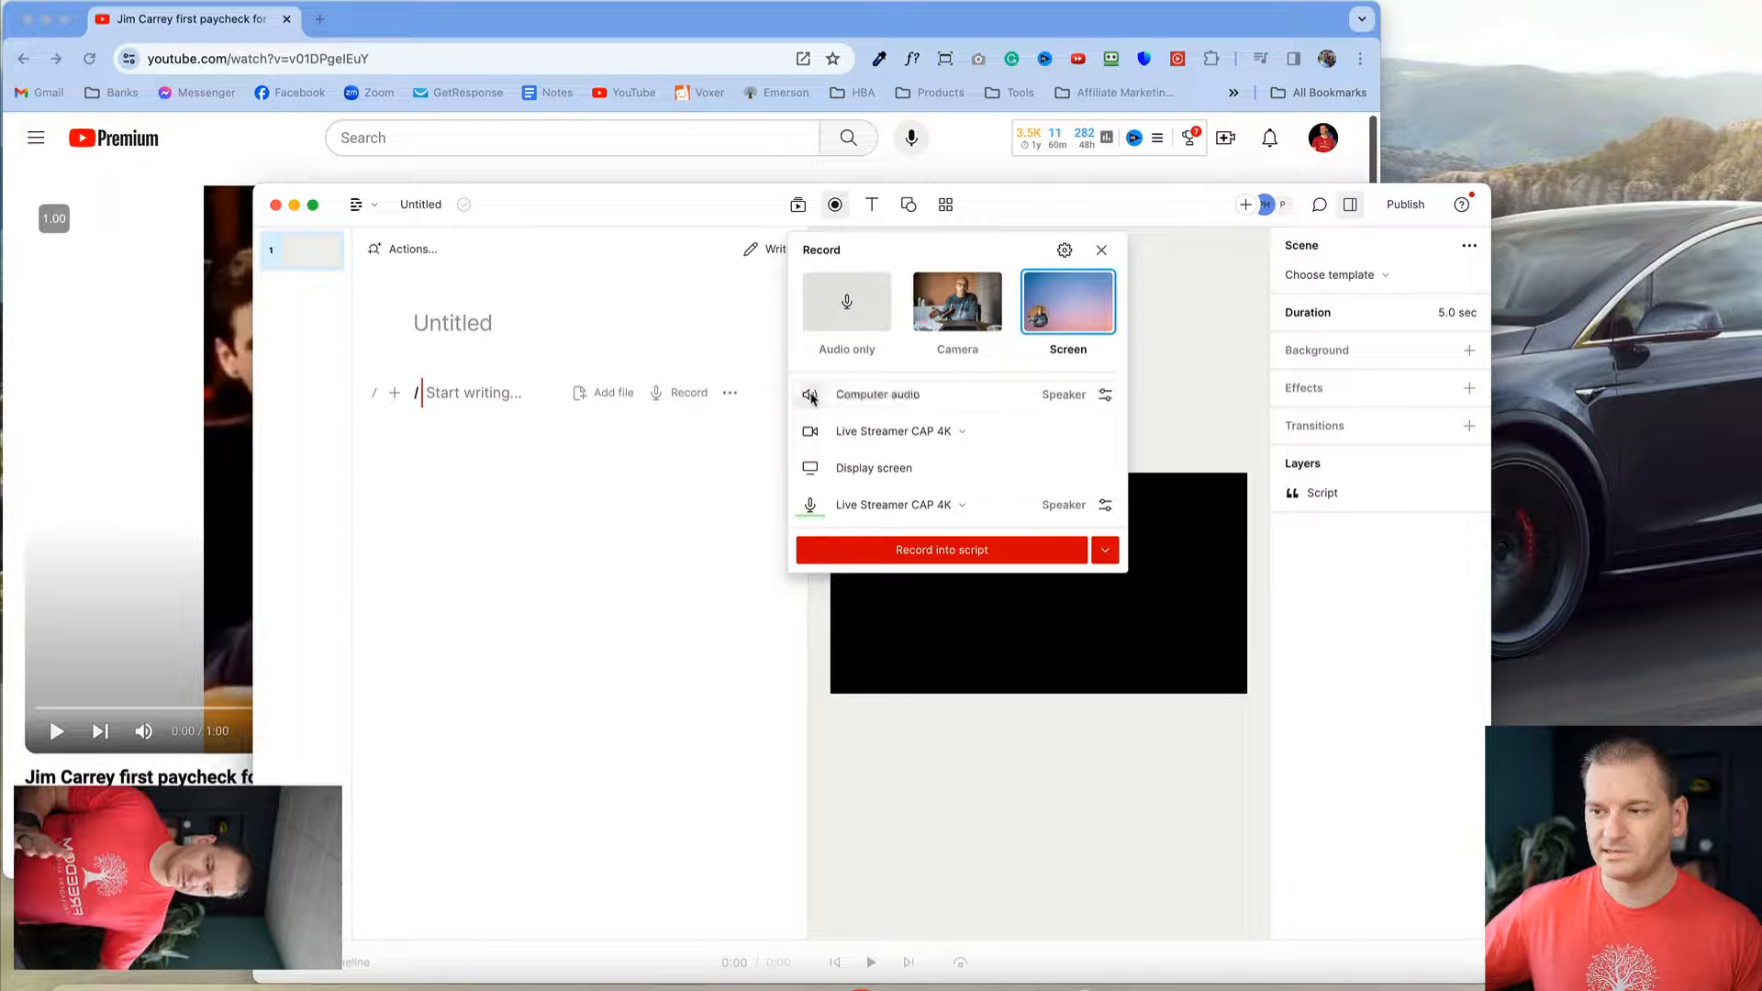
left_click(1105, 395)
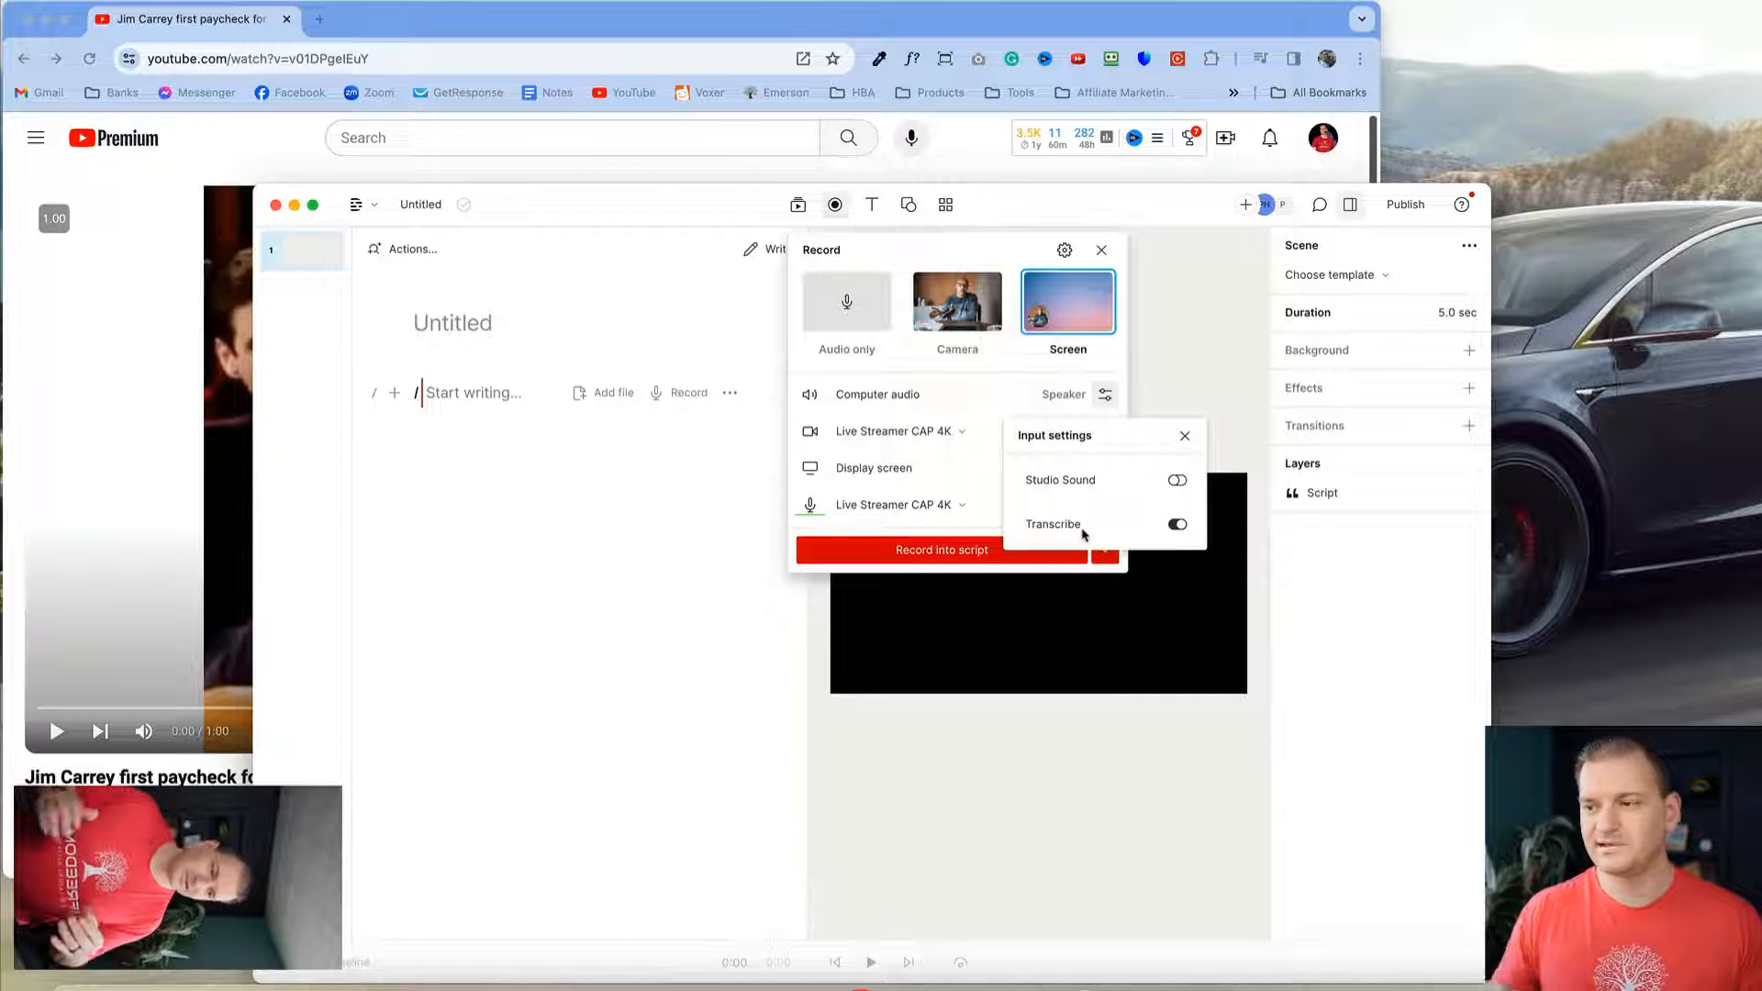
left_click(1015, 397)
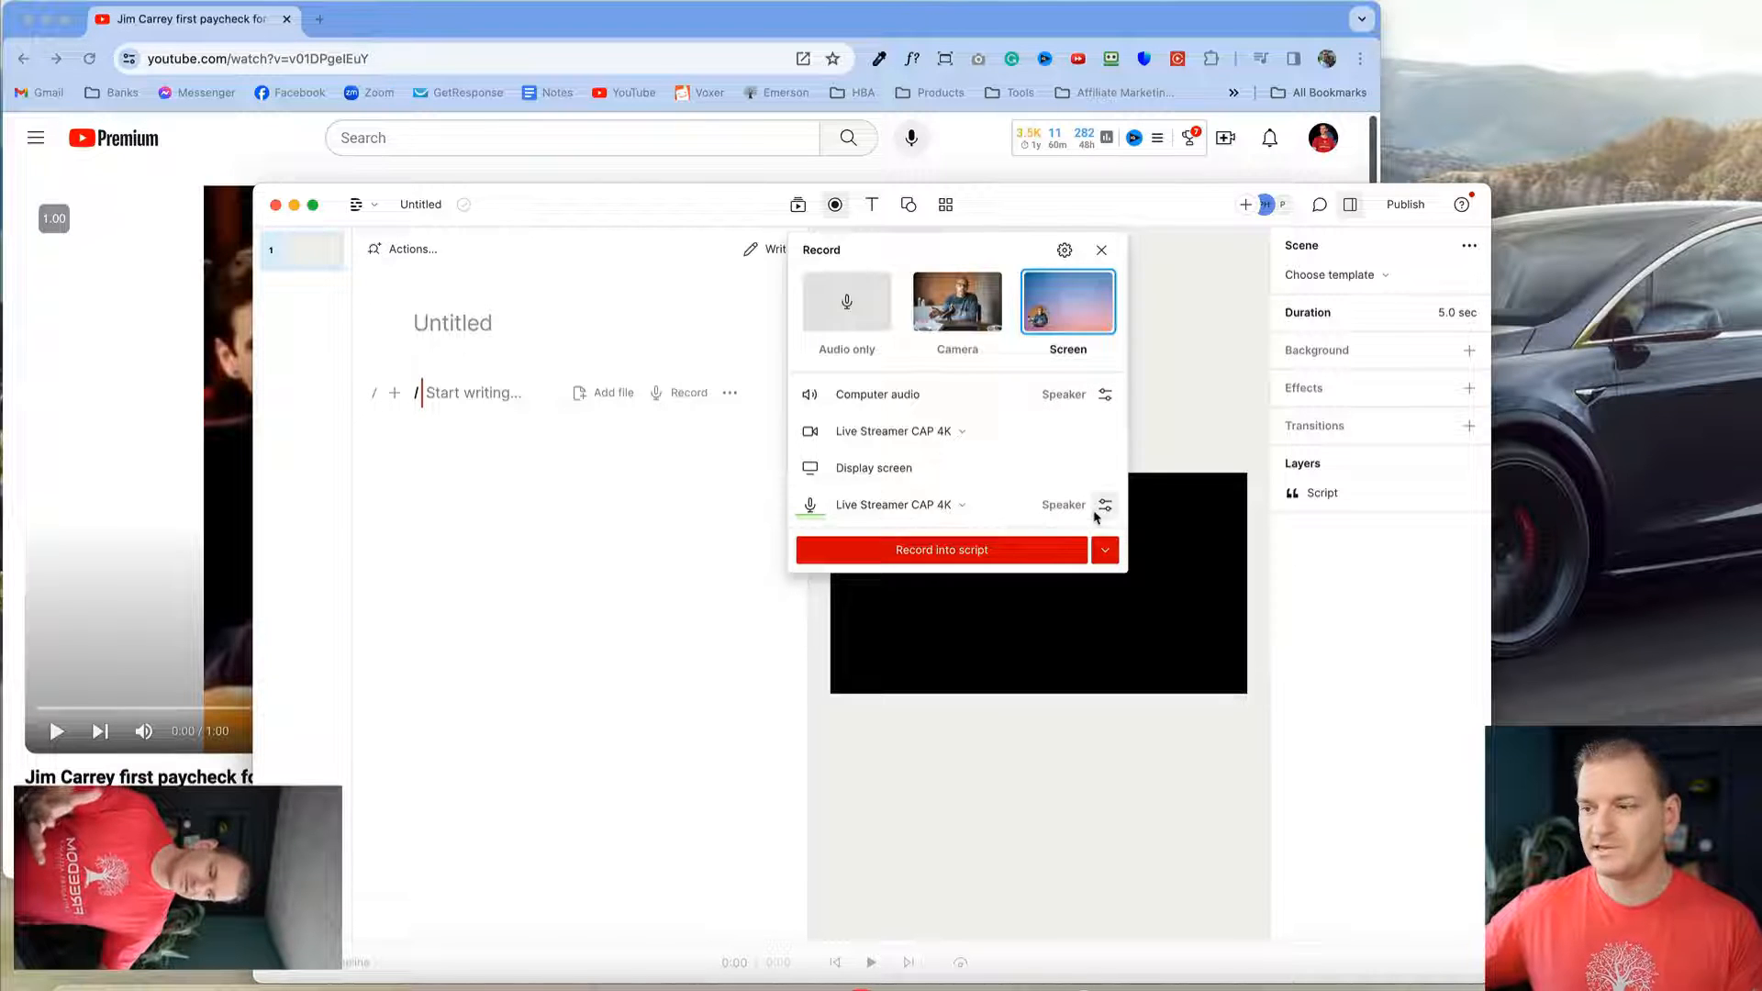
left_click(1101, 505)
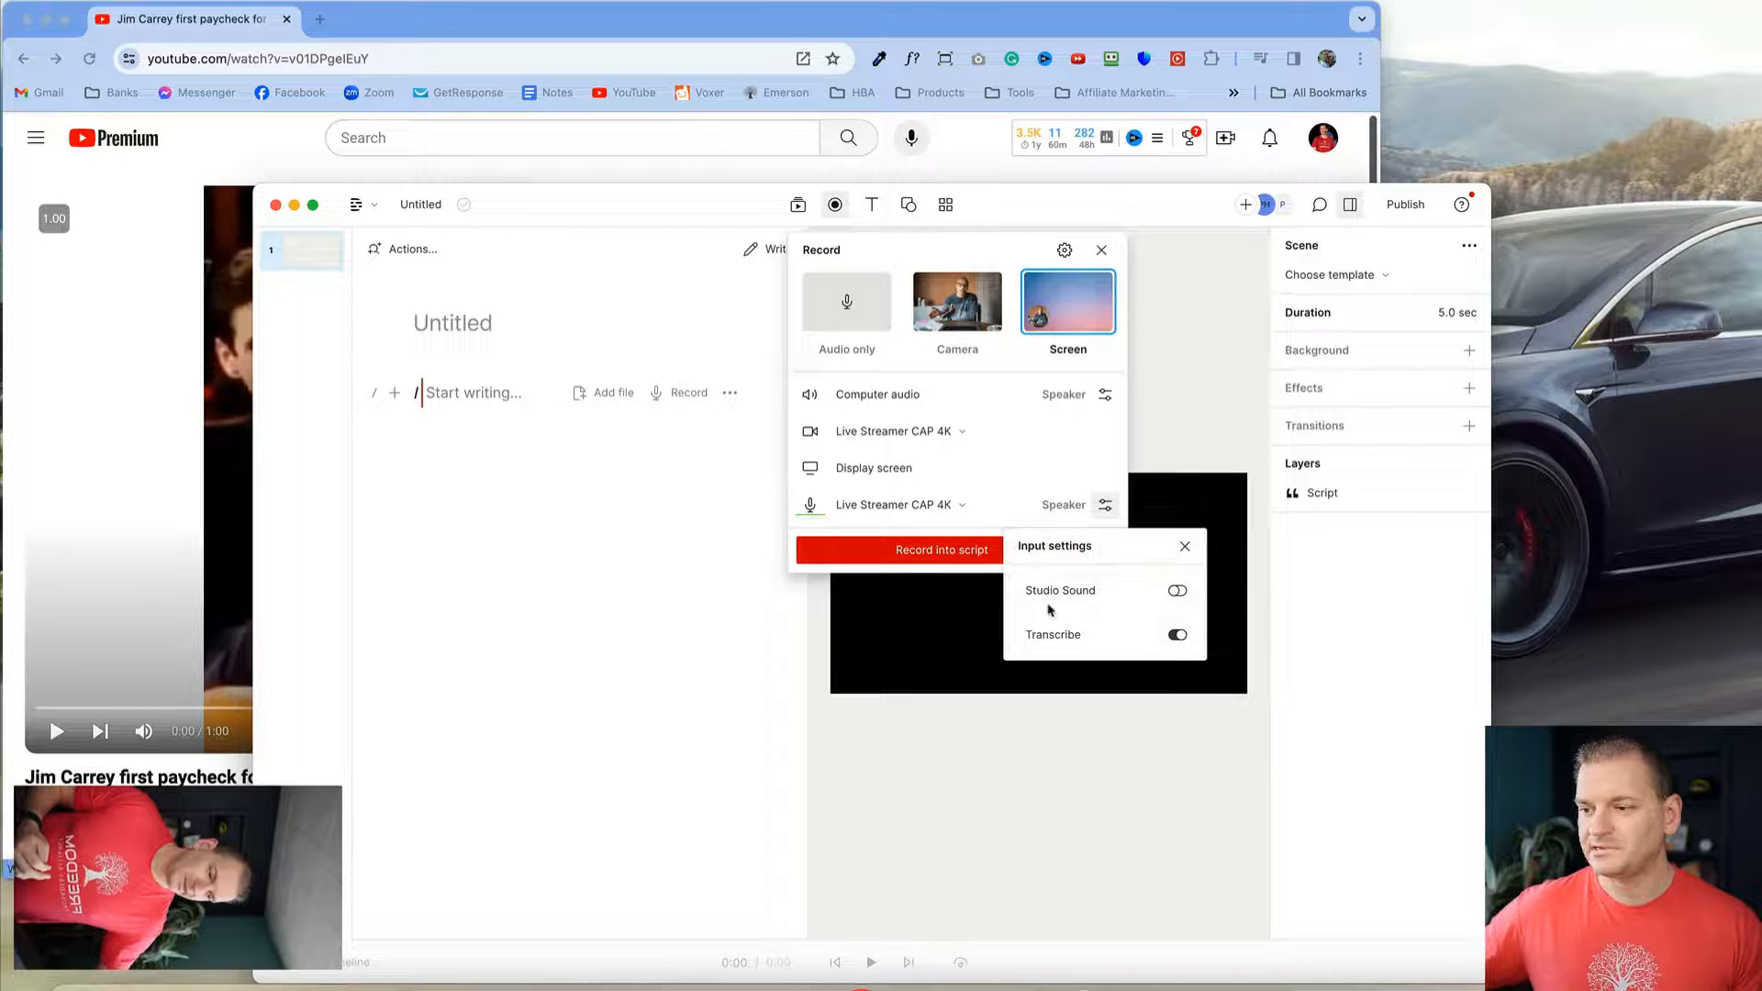
left_click(1100, 501)
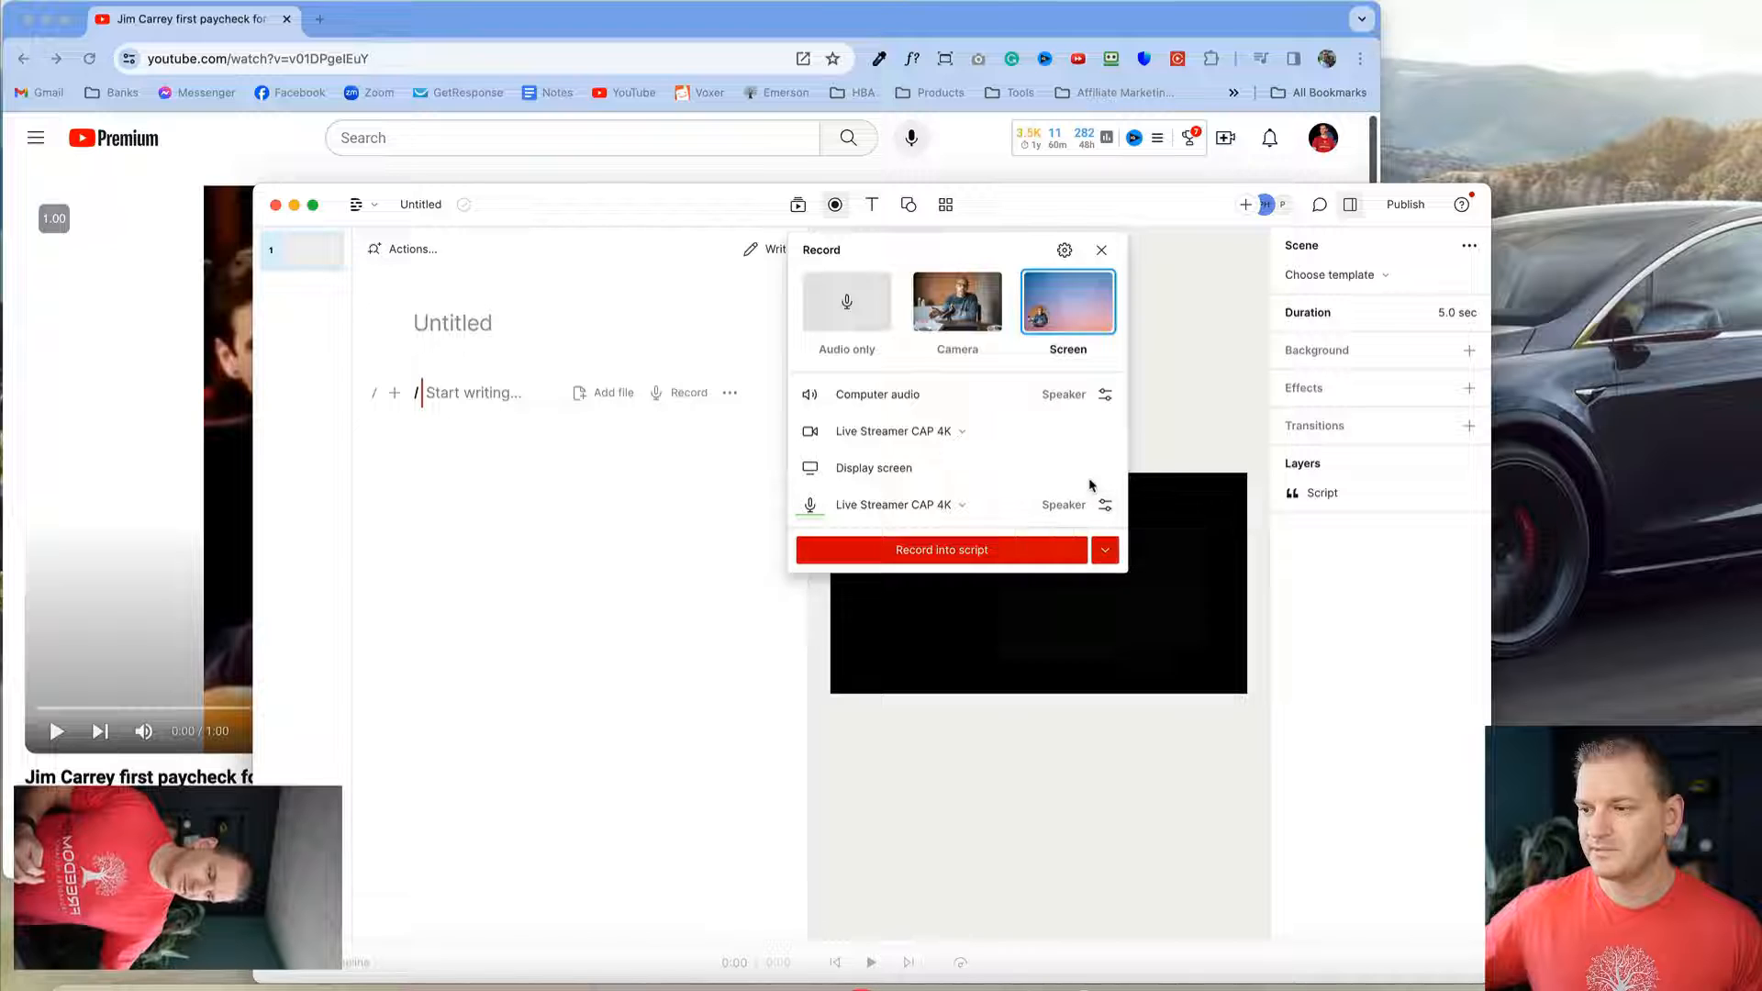
left_click(873, 434)
left_click(877, 437)
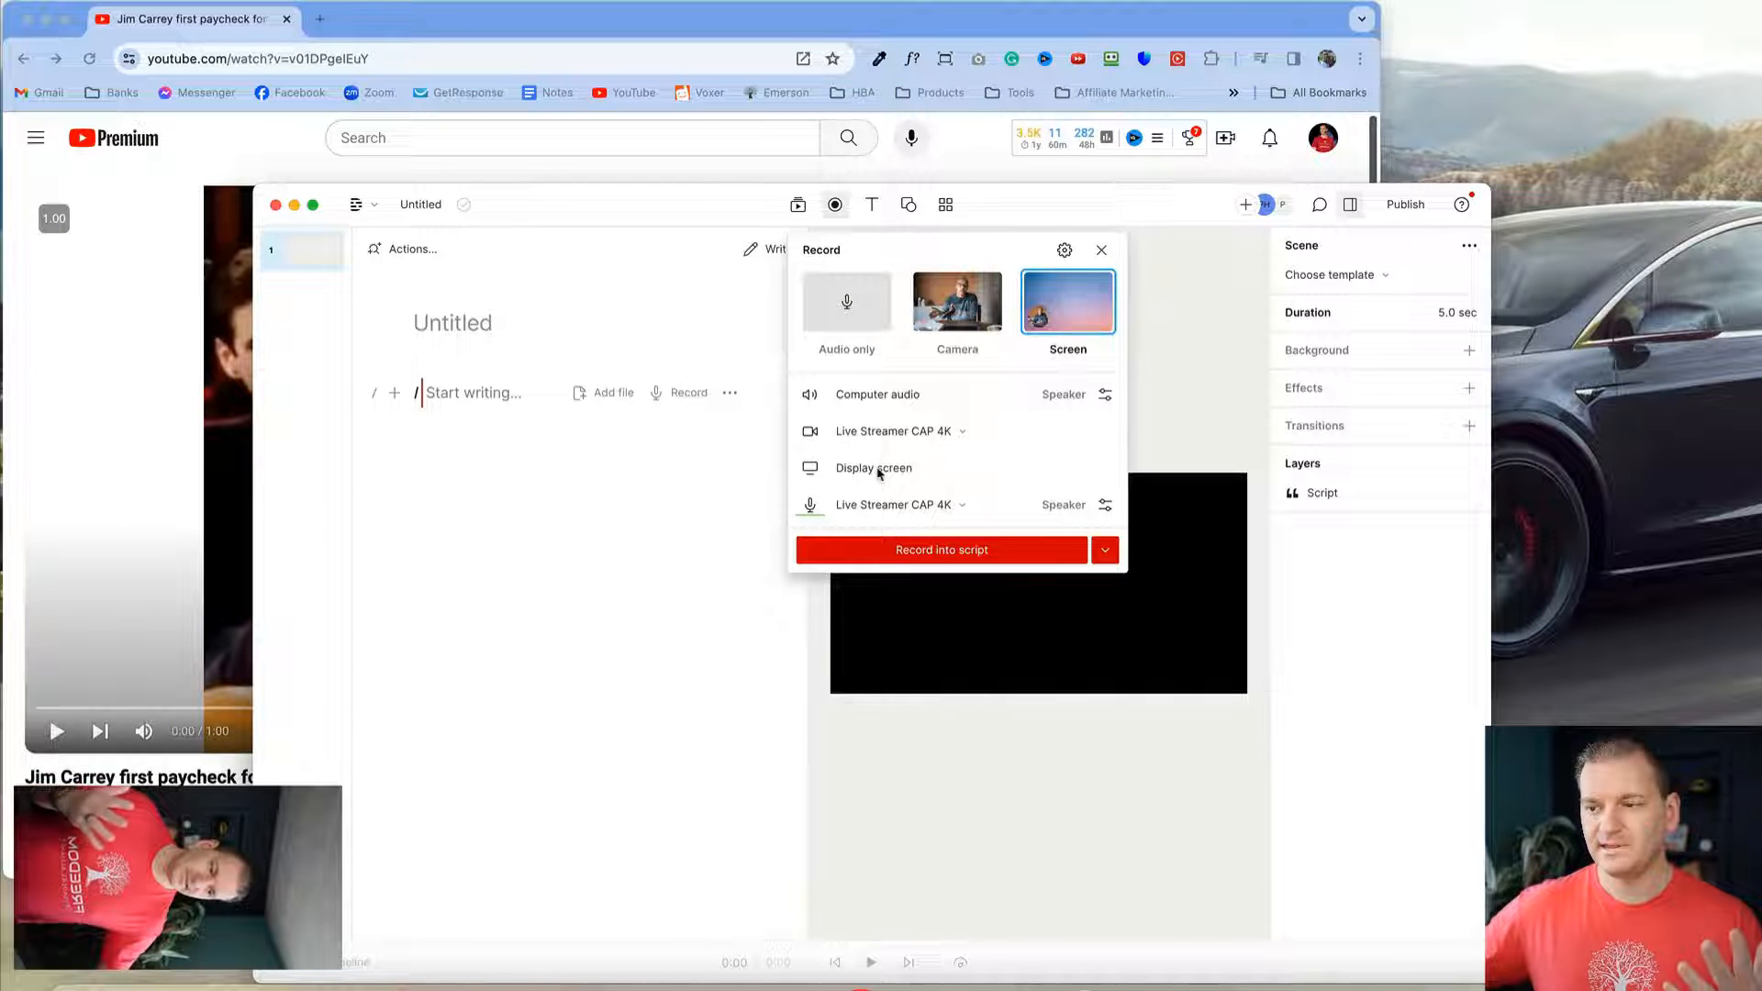
left_click(811, 469)
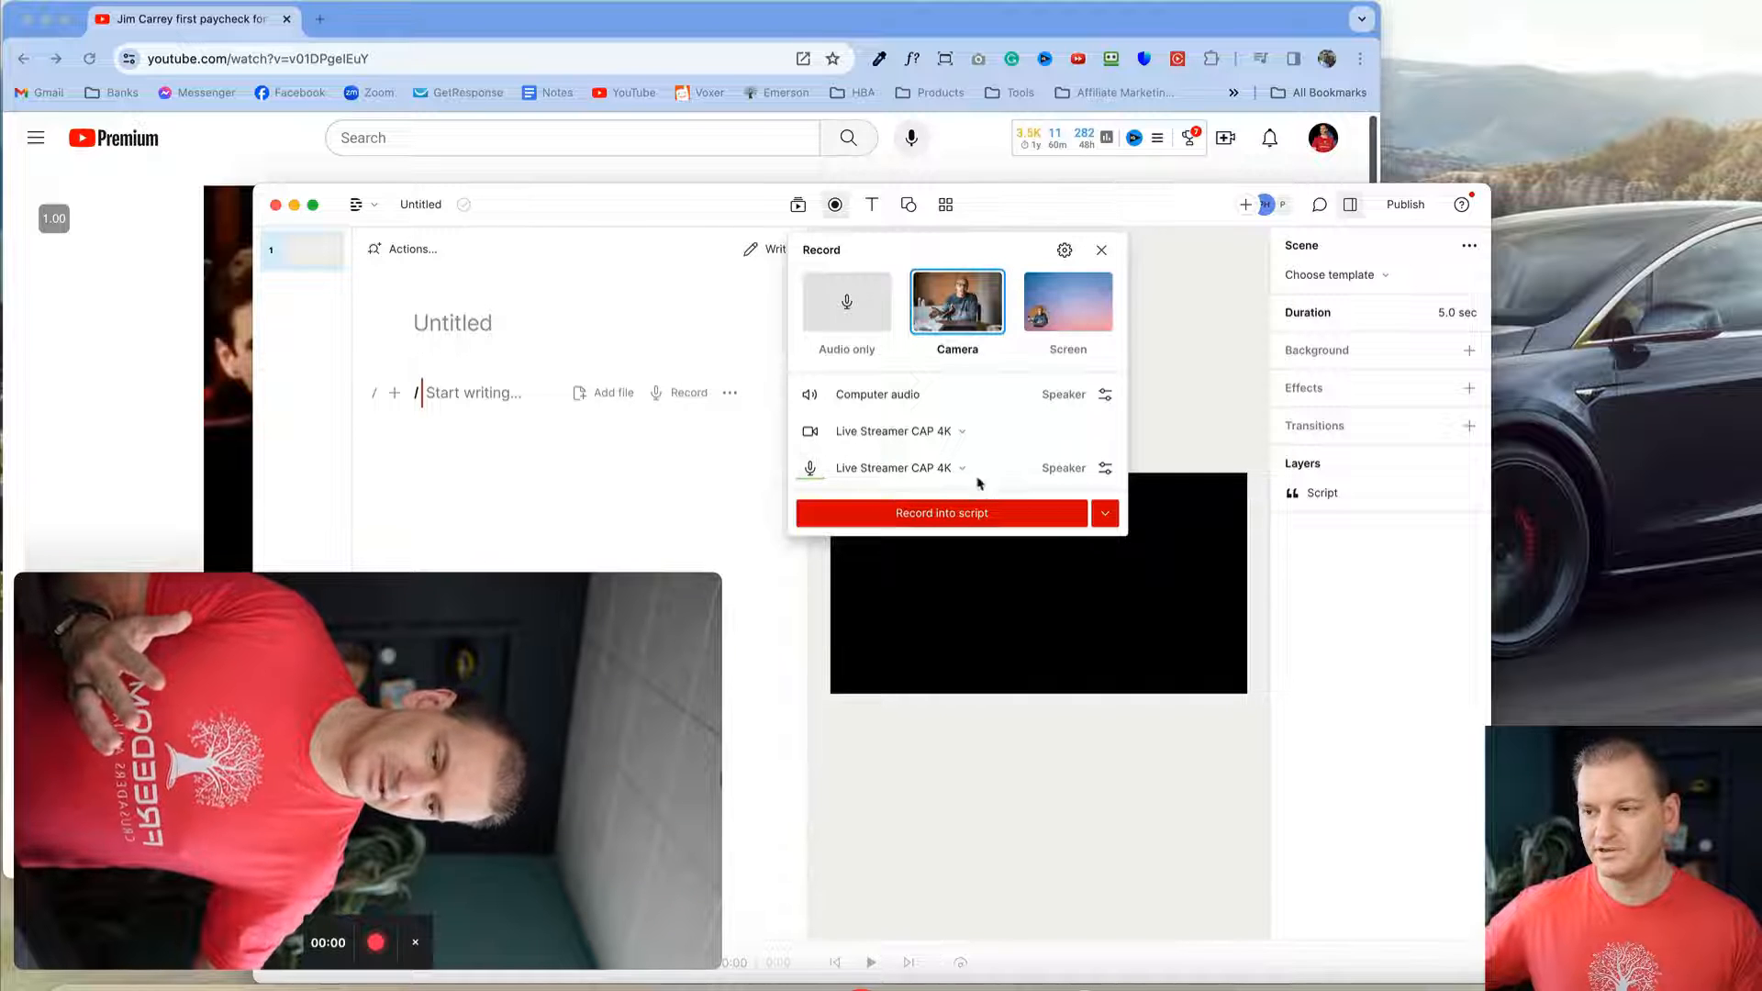
left_click(1065, 317)
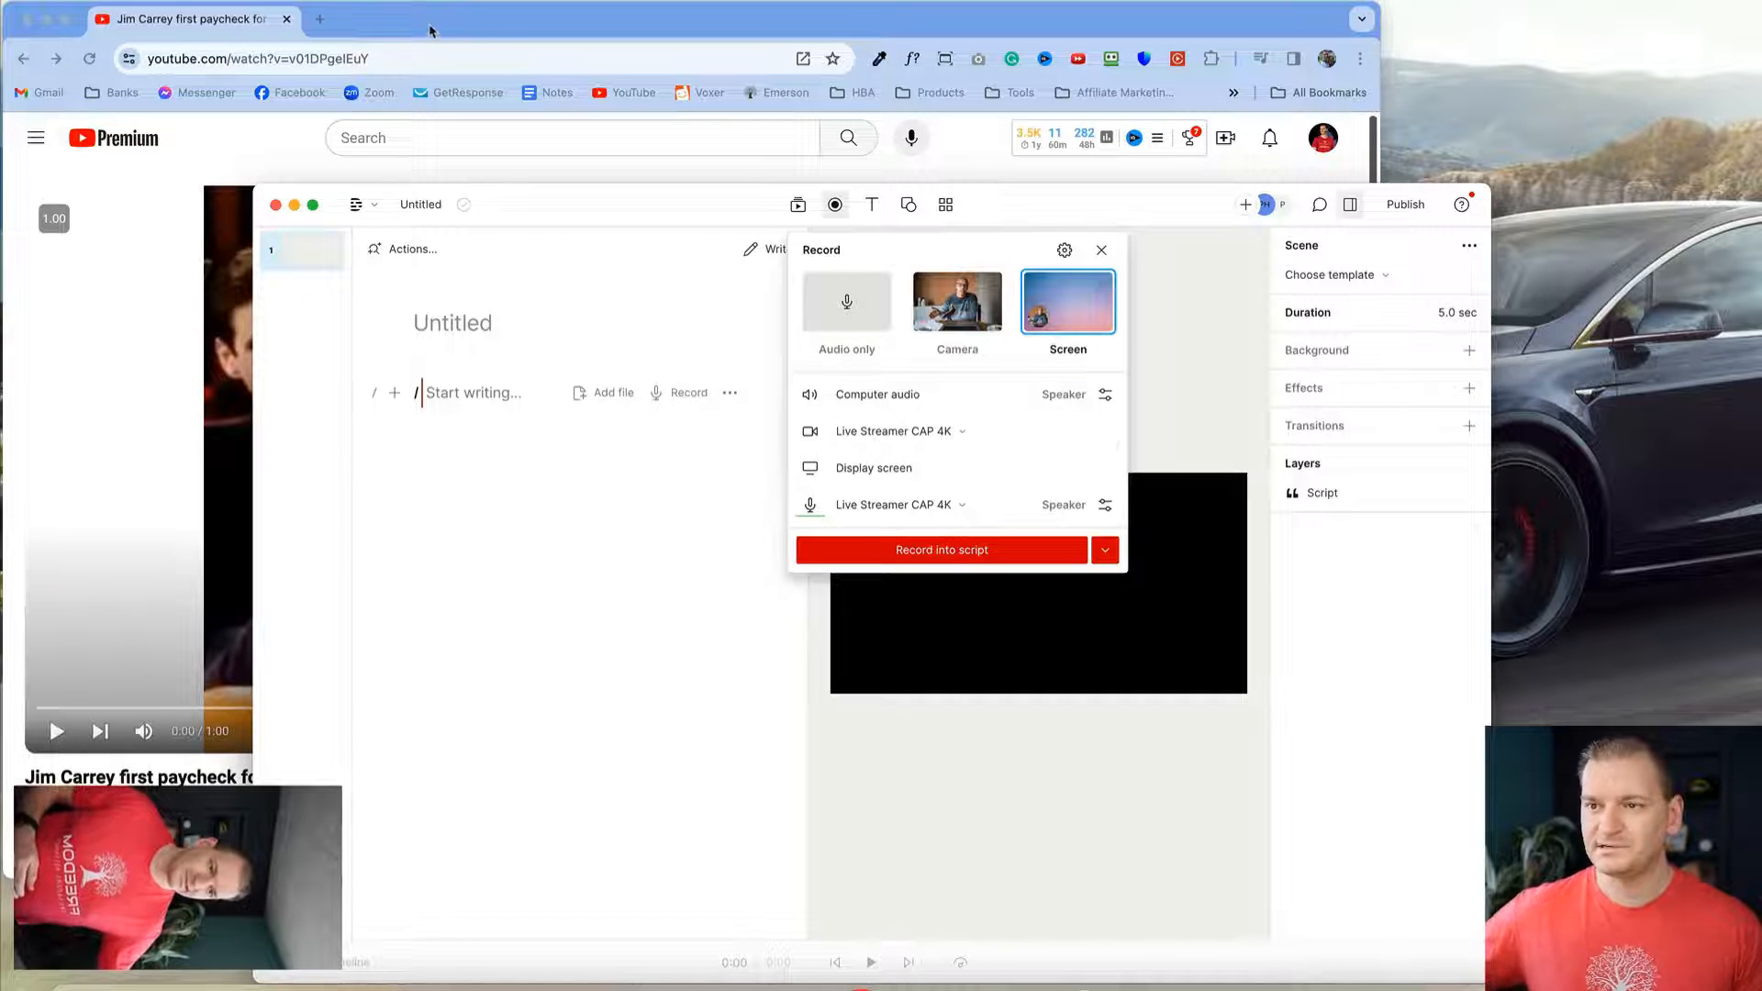
Start recording into the script with a capture area of about 694x798 framing the YouTube video.
left_click(914, 551)
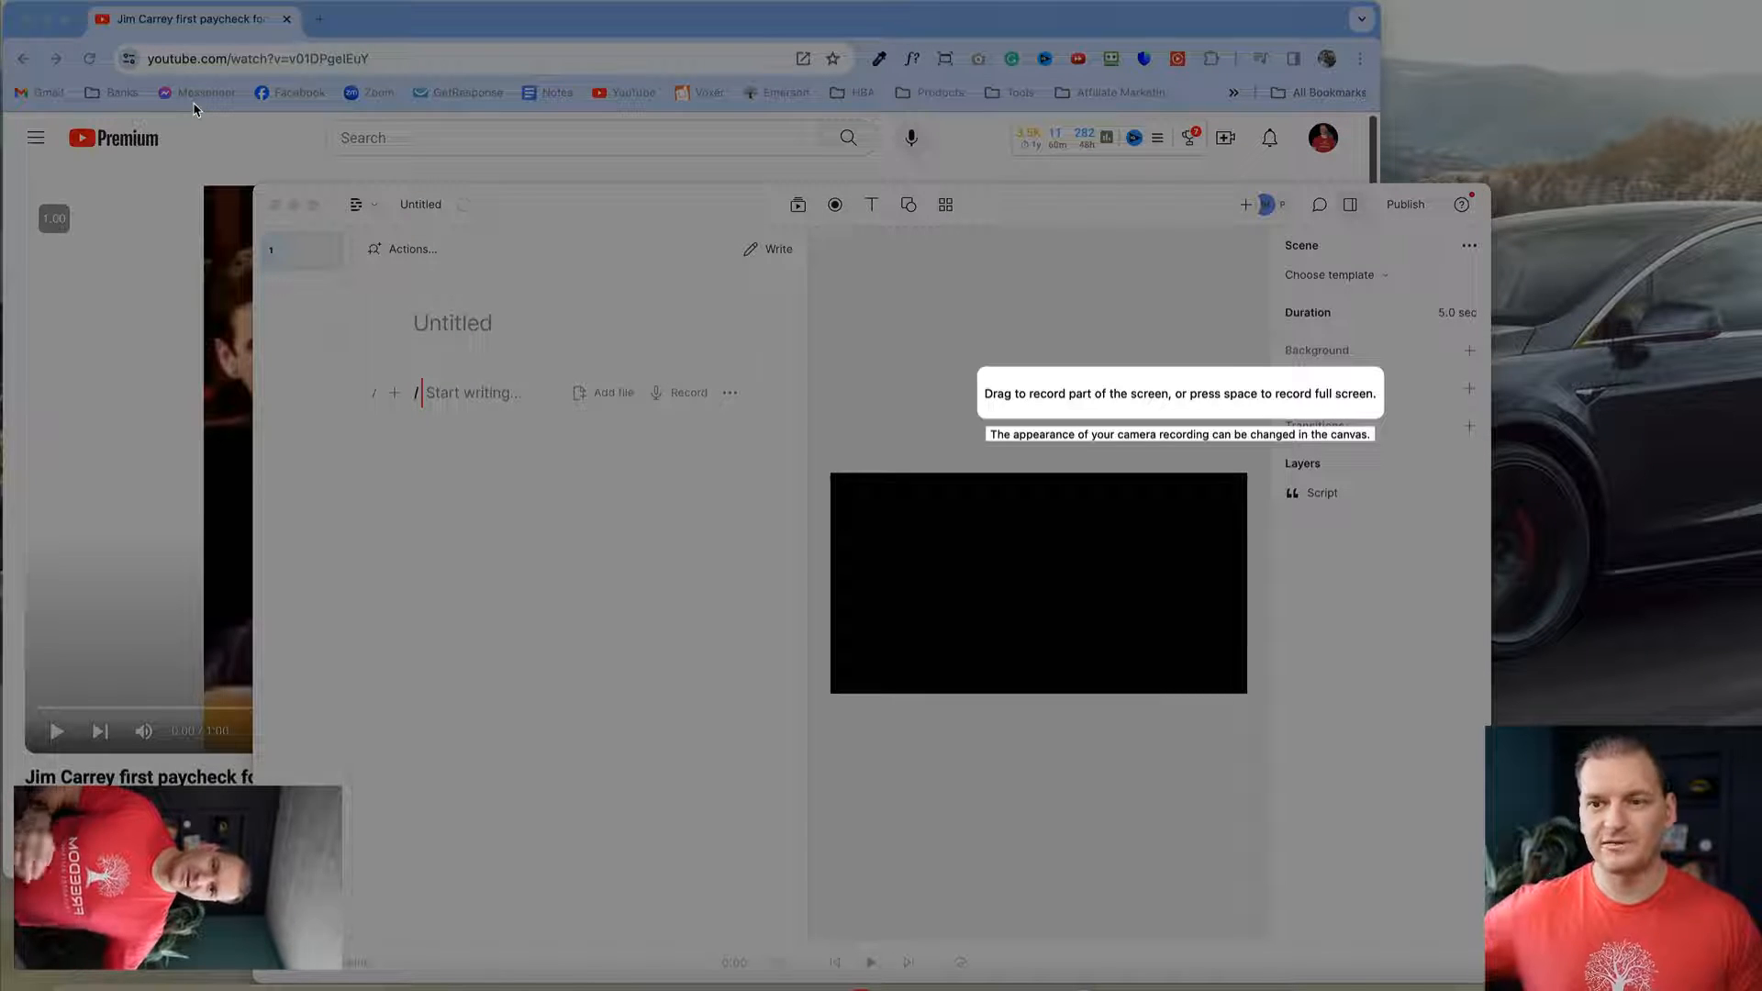
left_click_drag(192, 98, 830, 832)
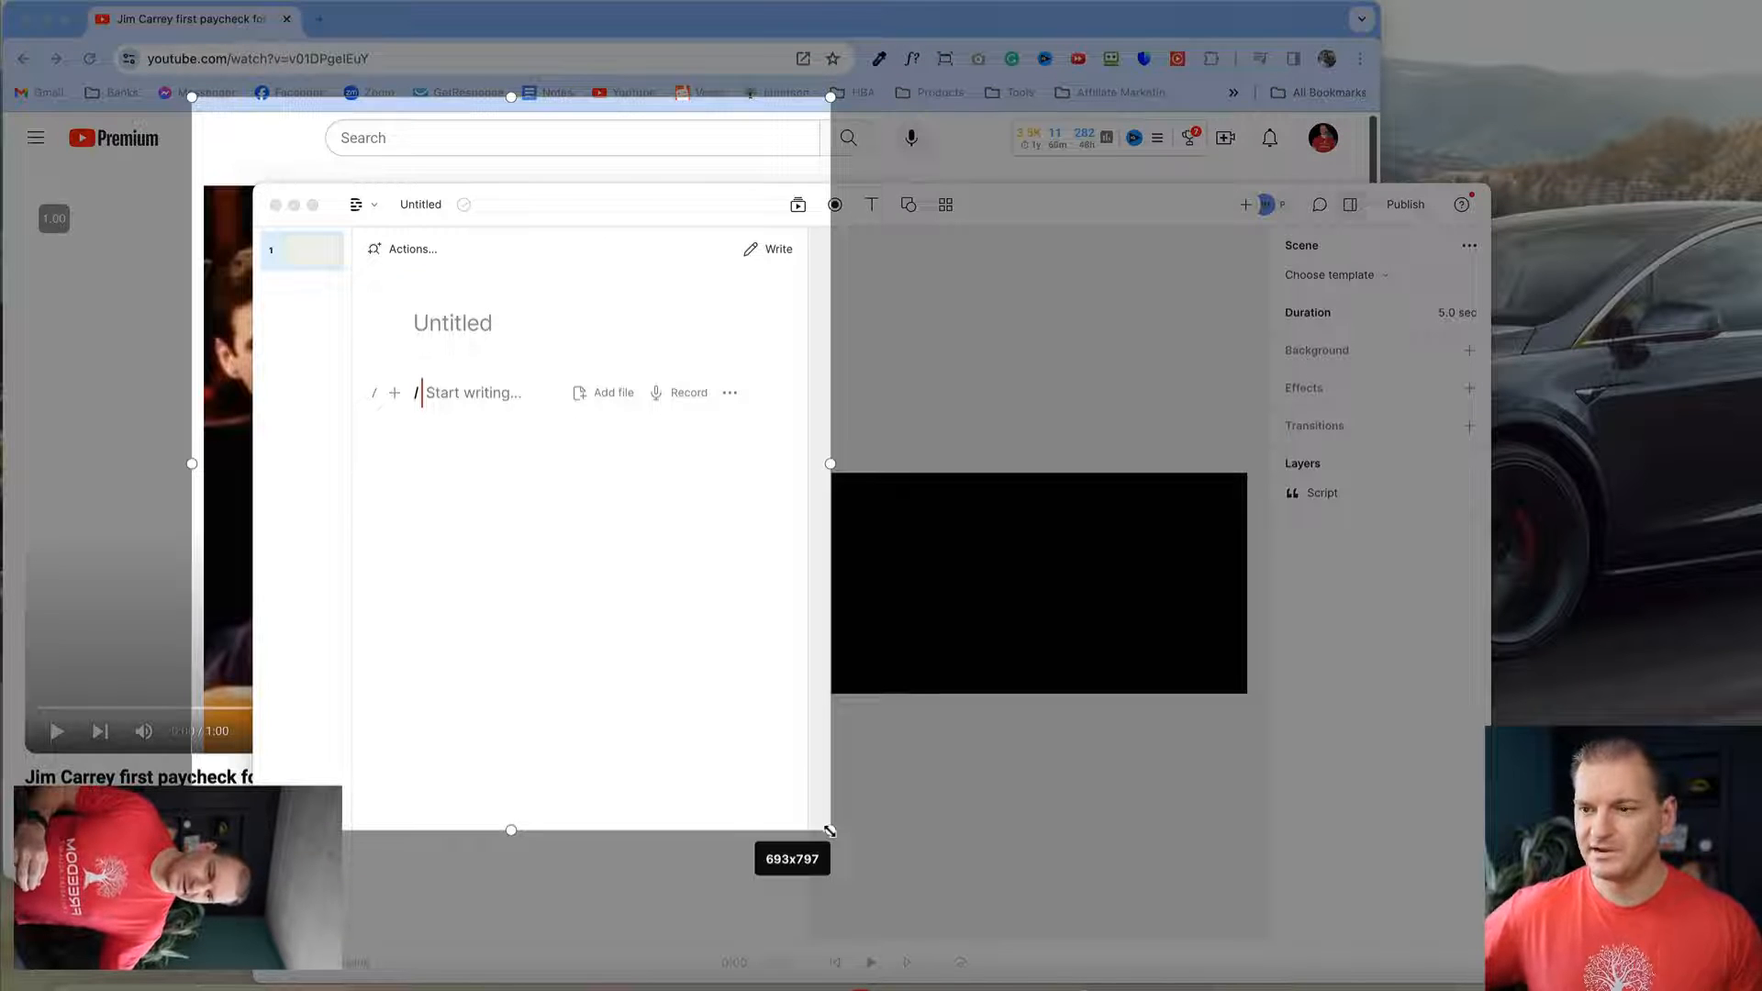
left_click_drag(830, 830, 832, 832)
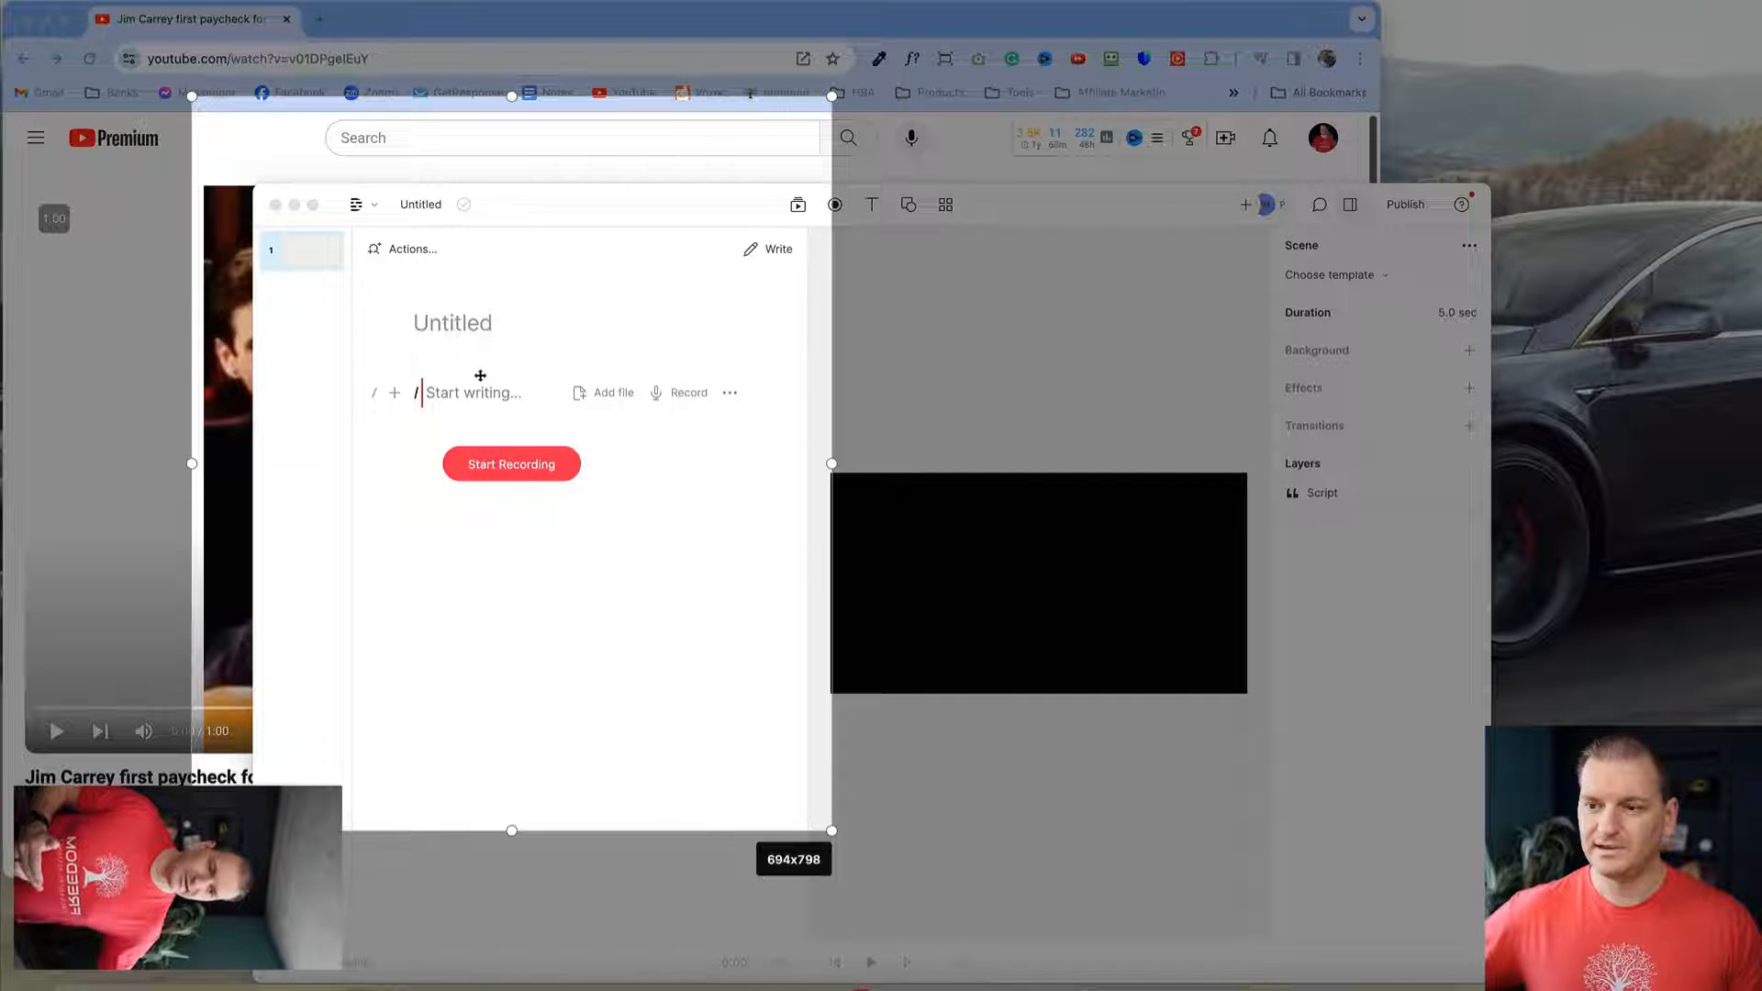
left_click(503, 465)
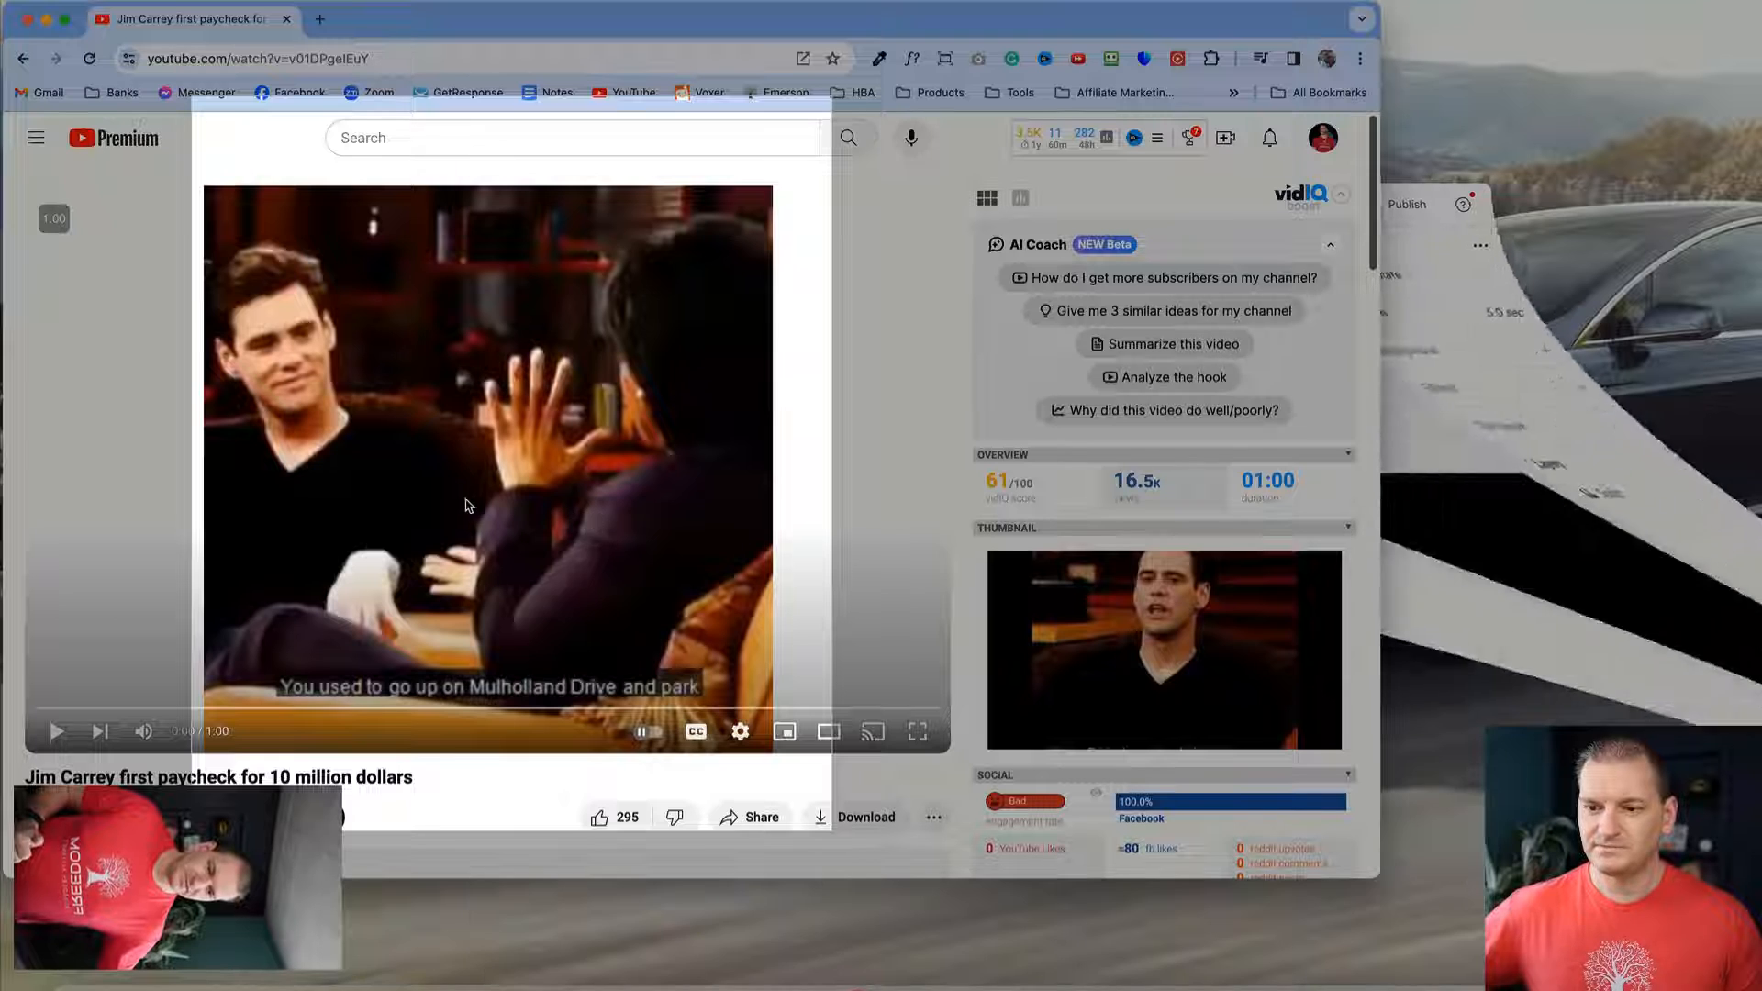
Play the Jim Carrey YouTube clip during the recording, pause it just before its end, and finish the recording in Descript.
left_click(55, 732)
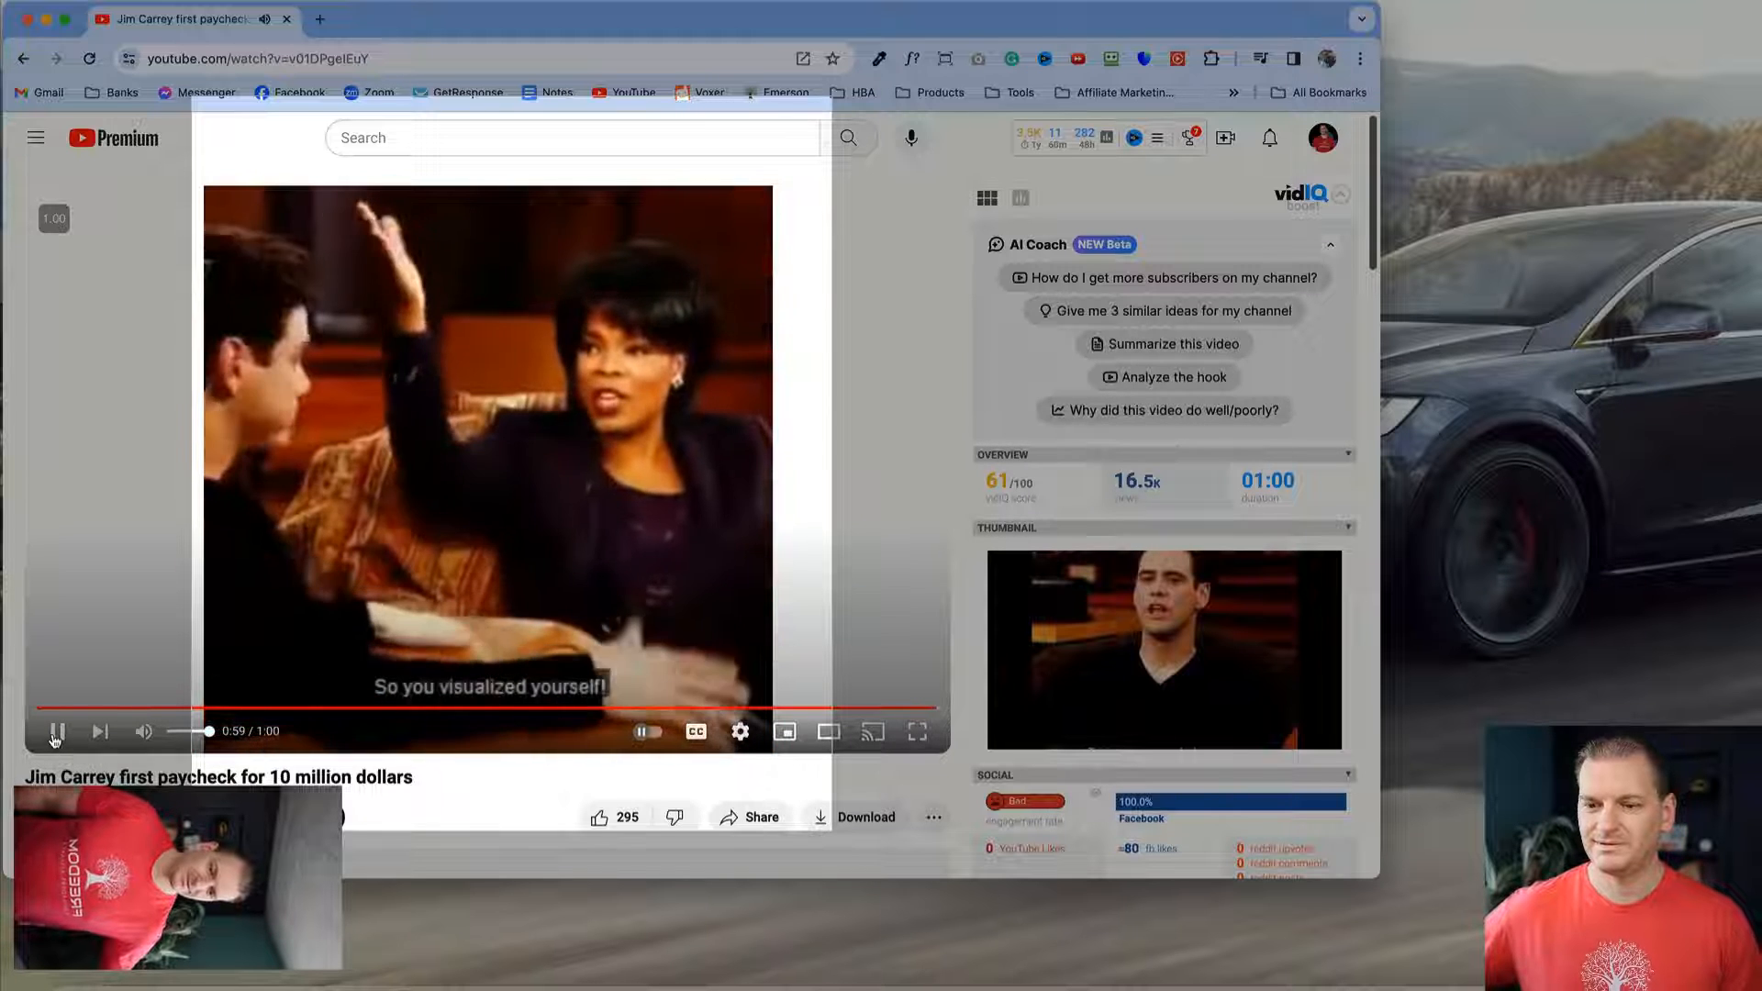
left_click(54, 740)
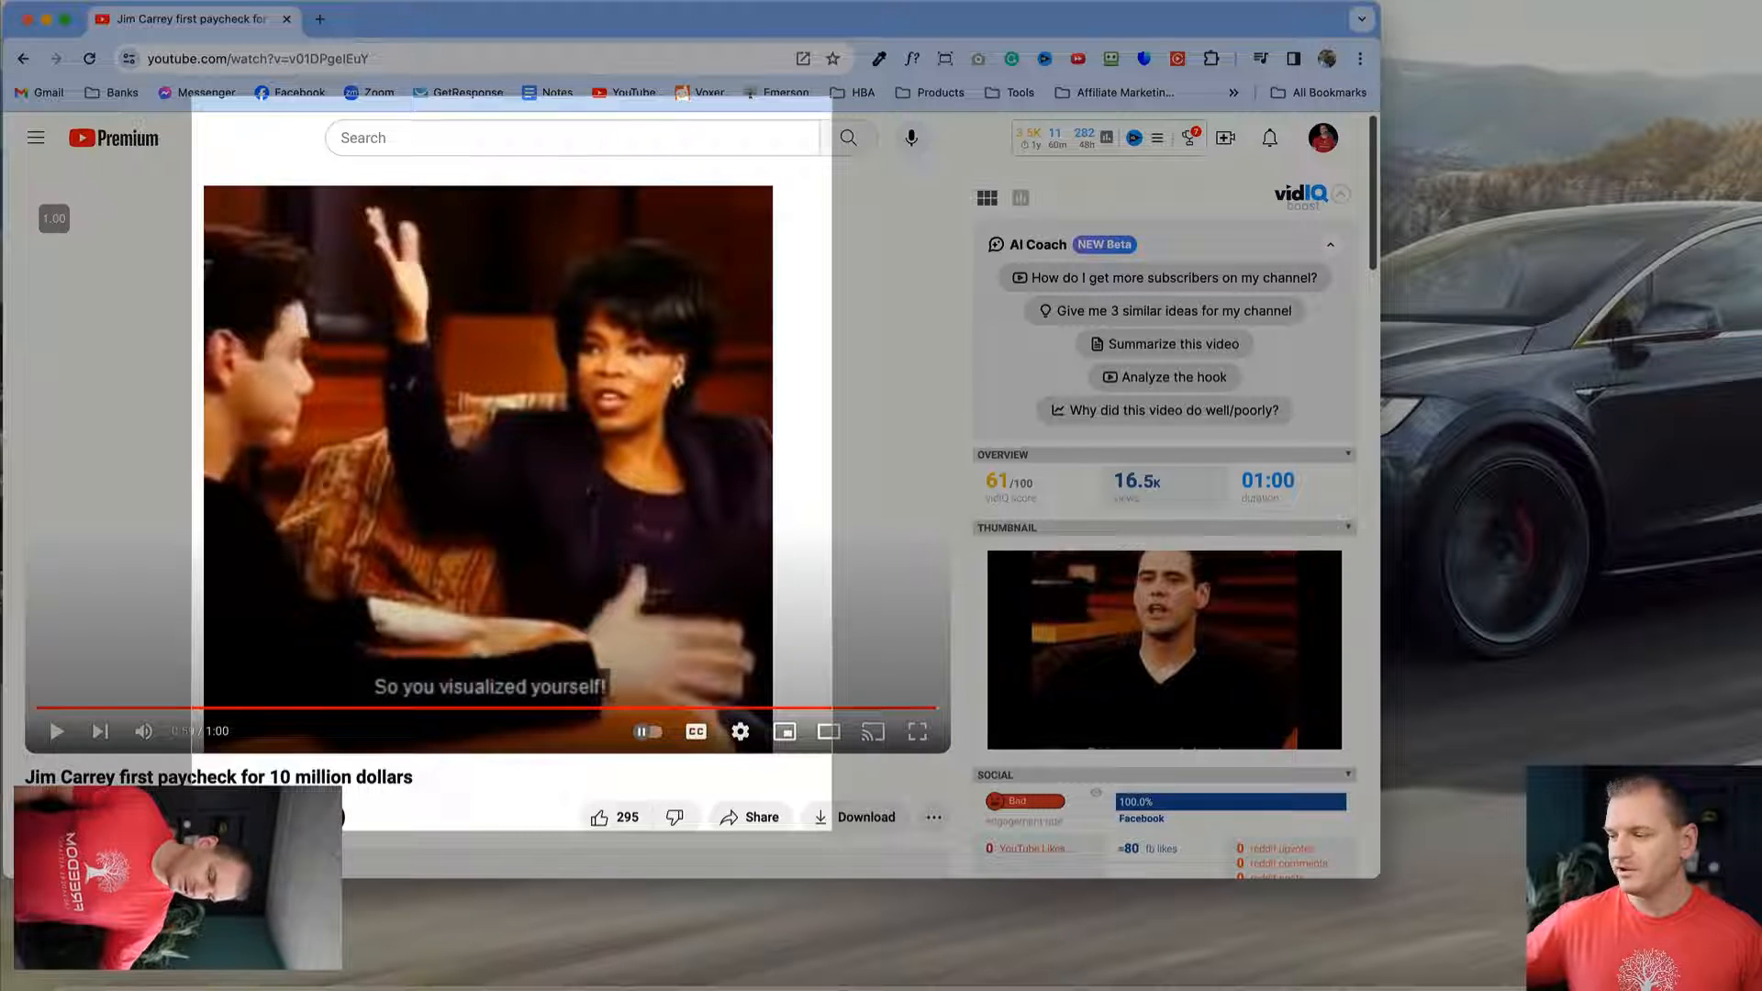
left_click(1607, 987)
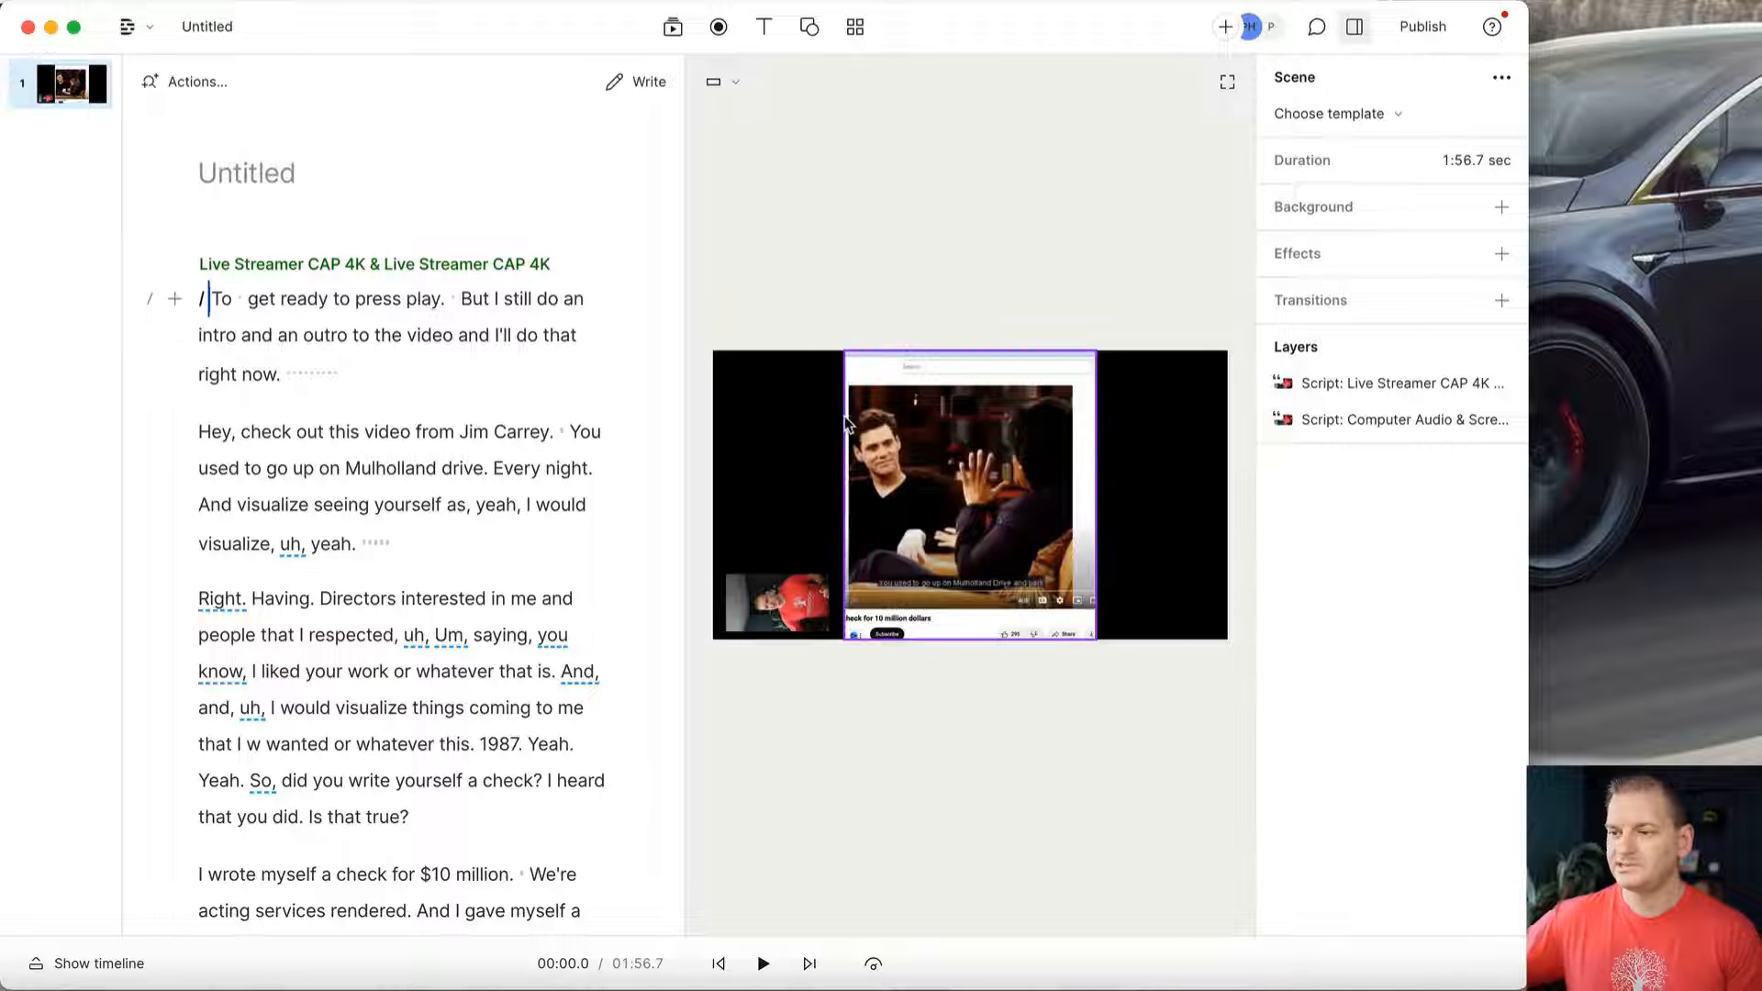
Check the screen and camera layers on the canvas, and set the composition's aspect ratio to Portrait 9:16.
left_click(886, 409)
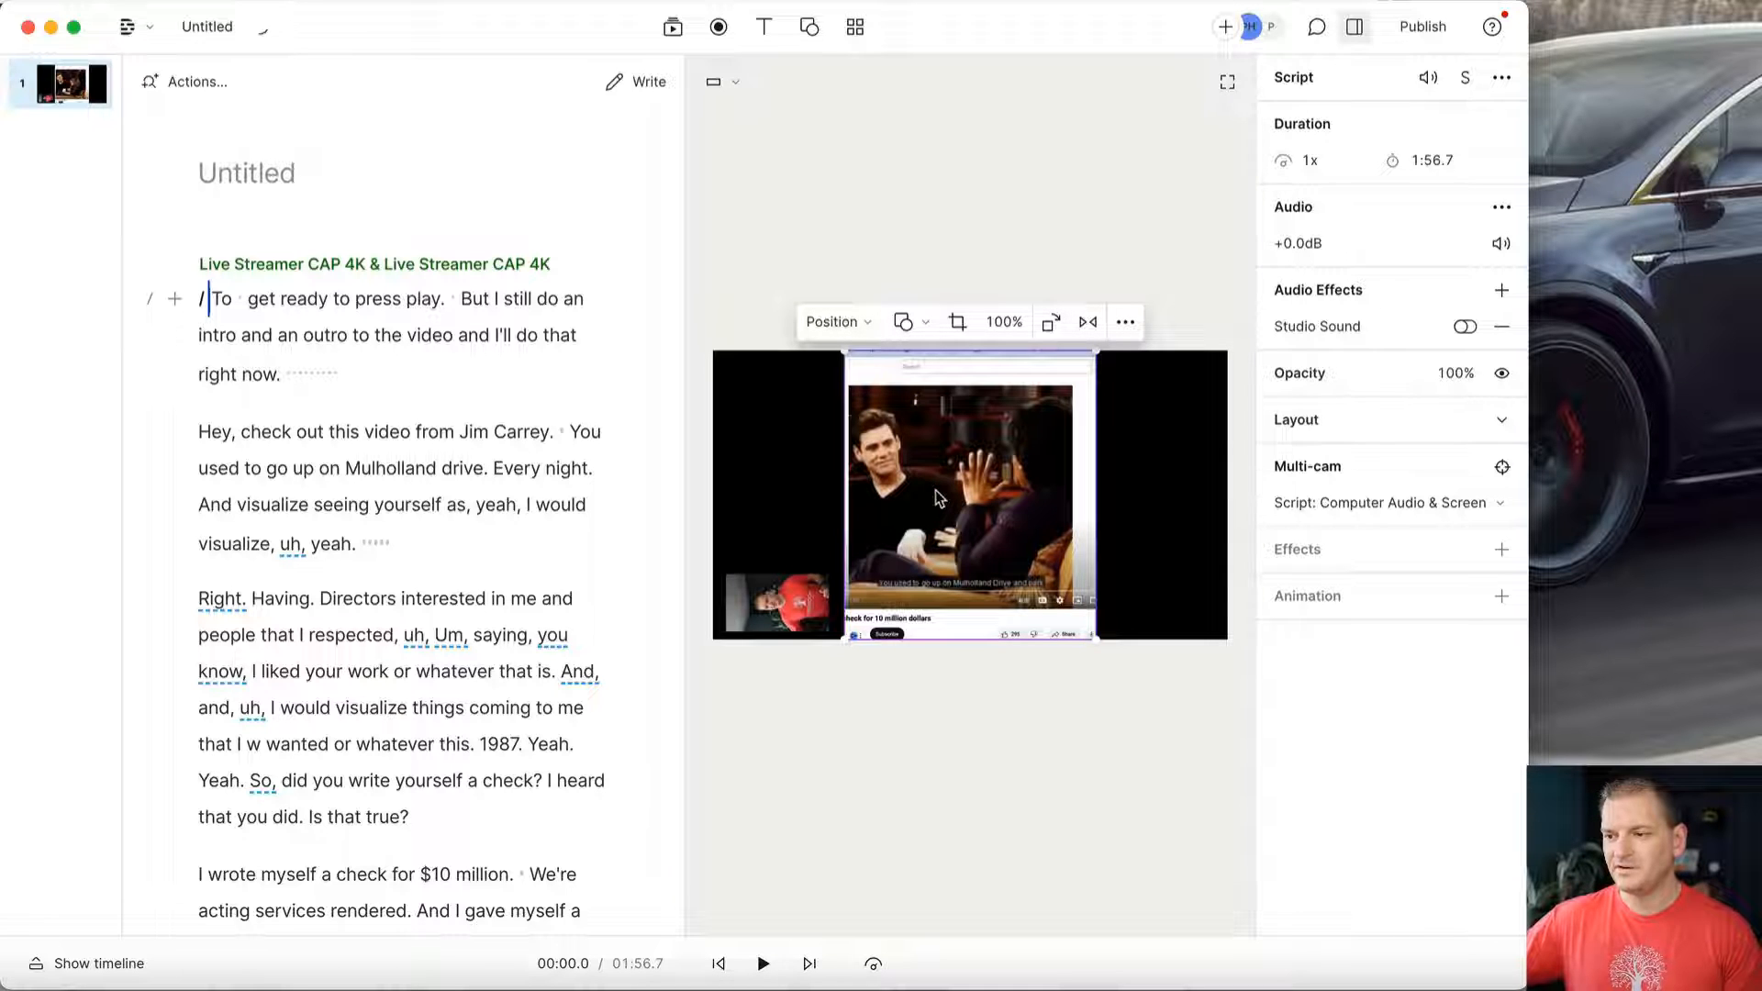
left_click(789, 597)
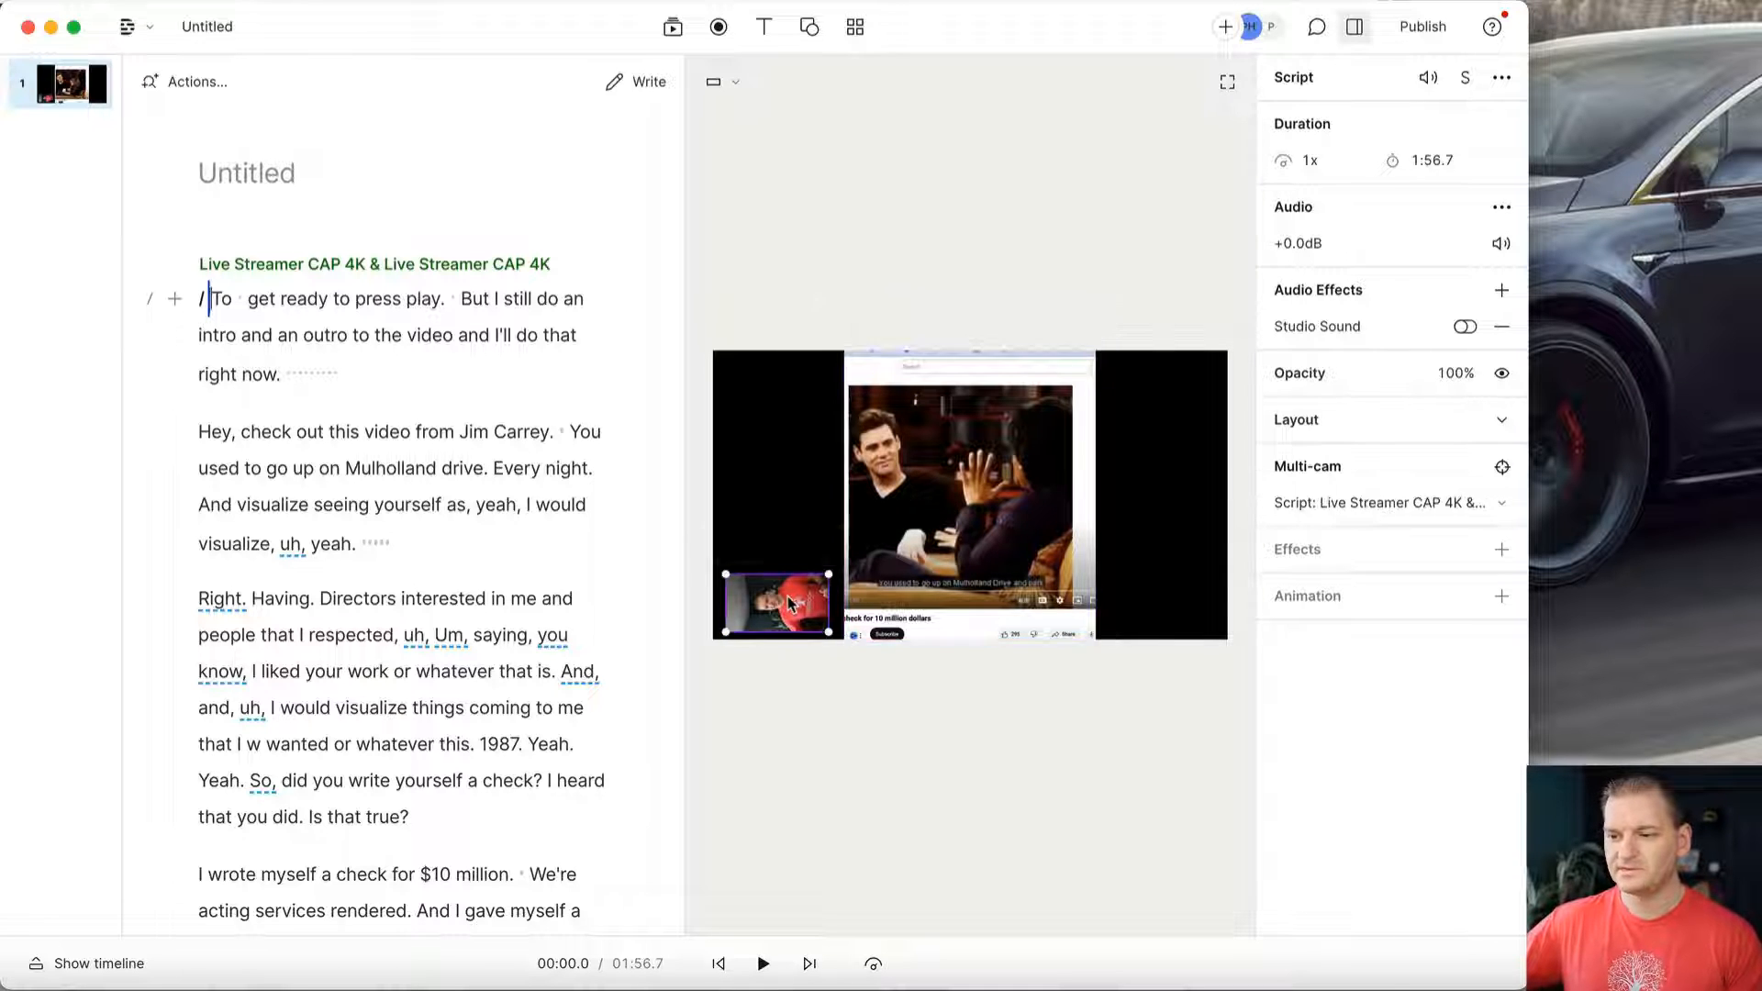
left_click(739, 415)
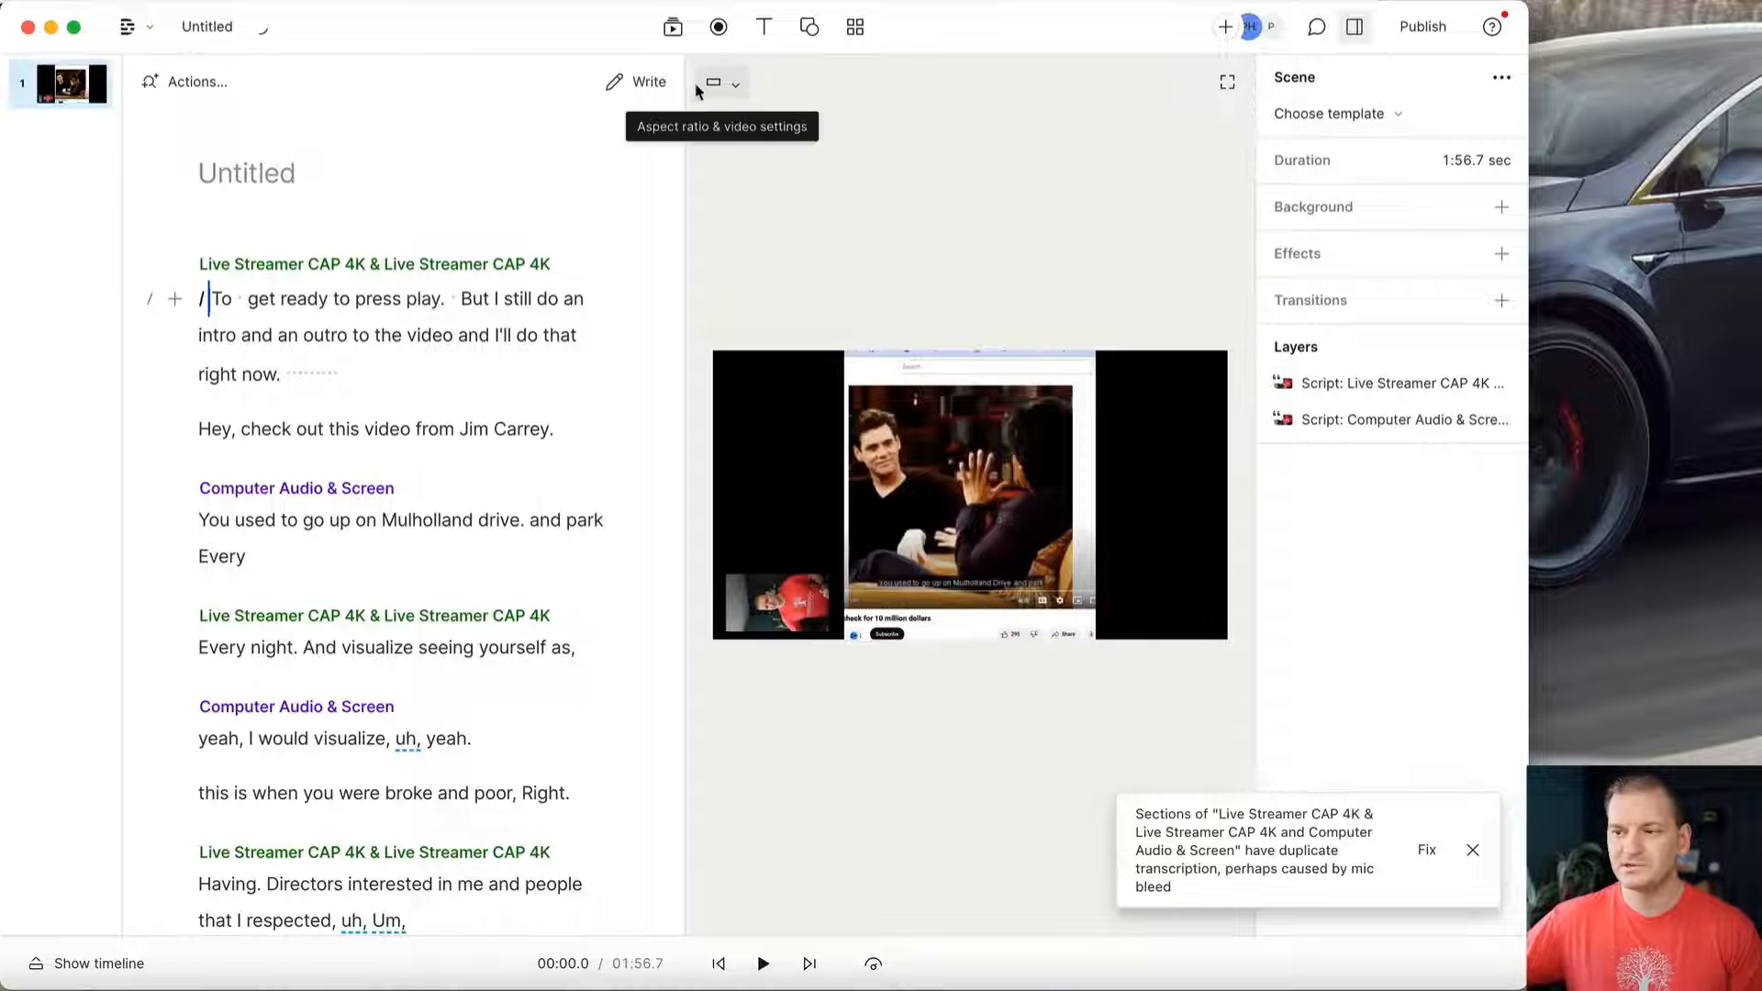
left_click(729, 83)
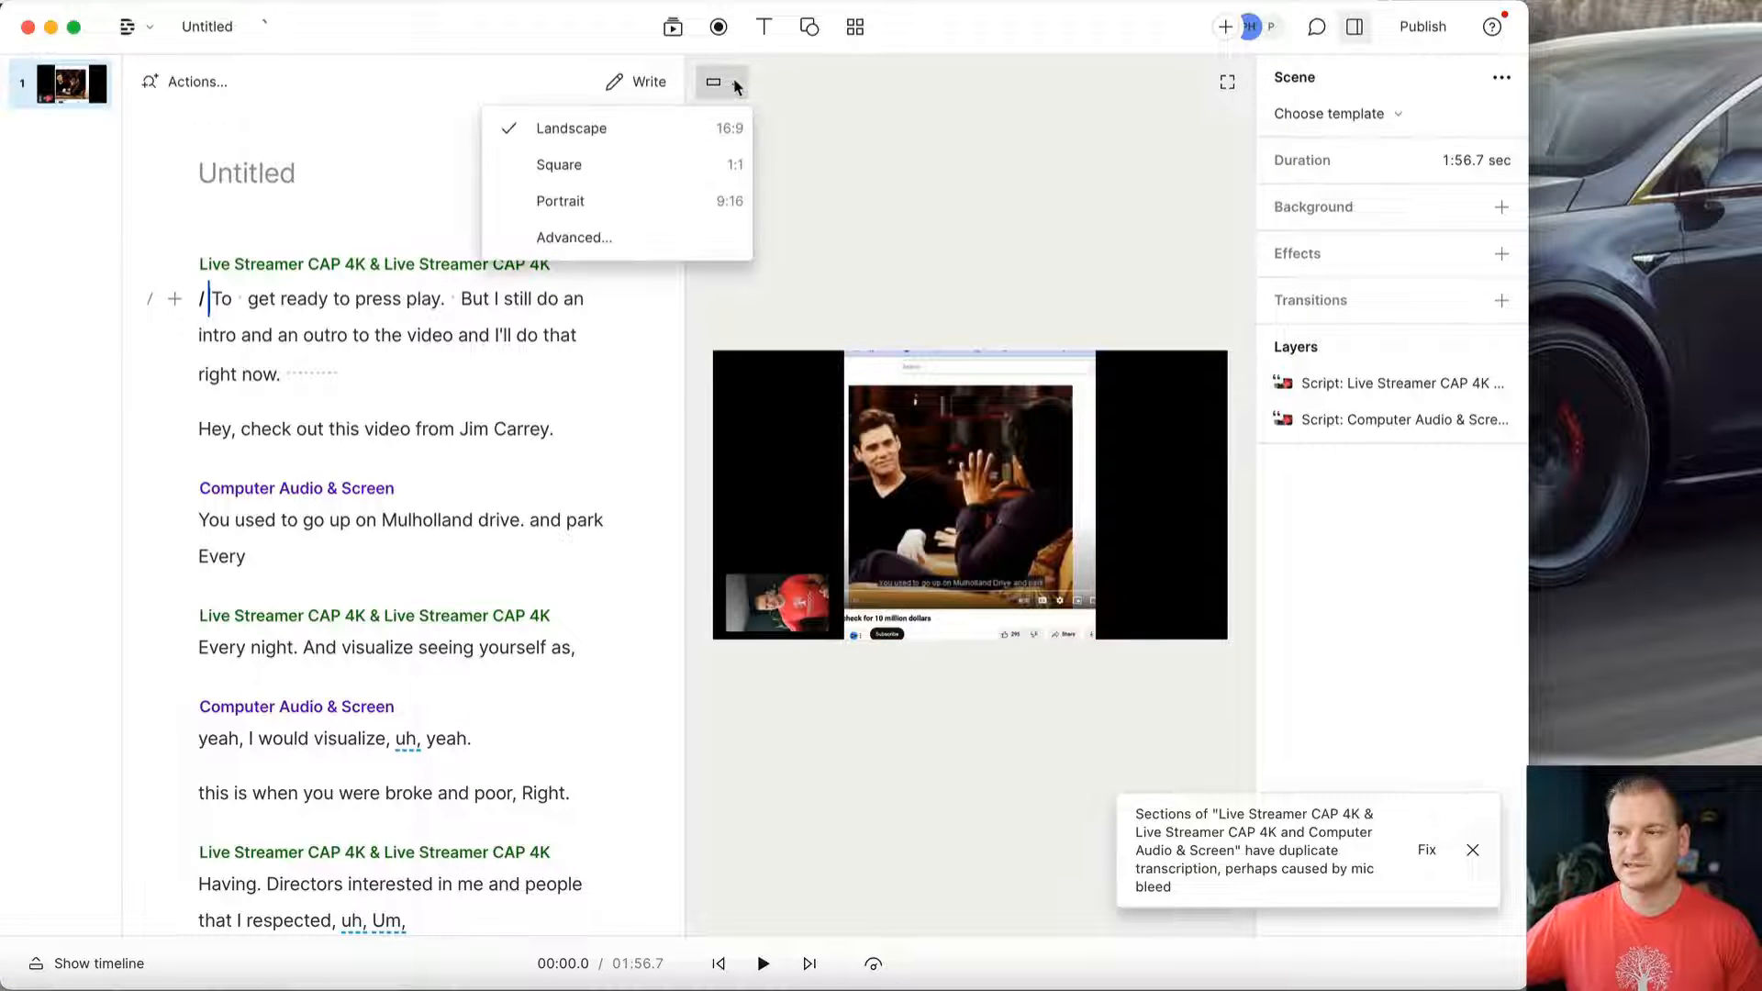
left_click(603, 204)
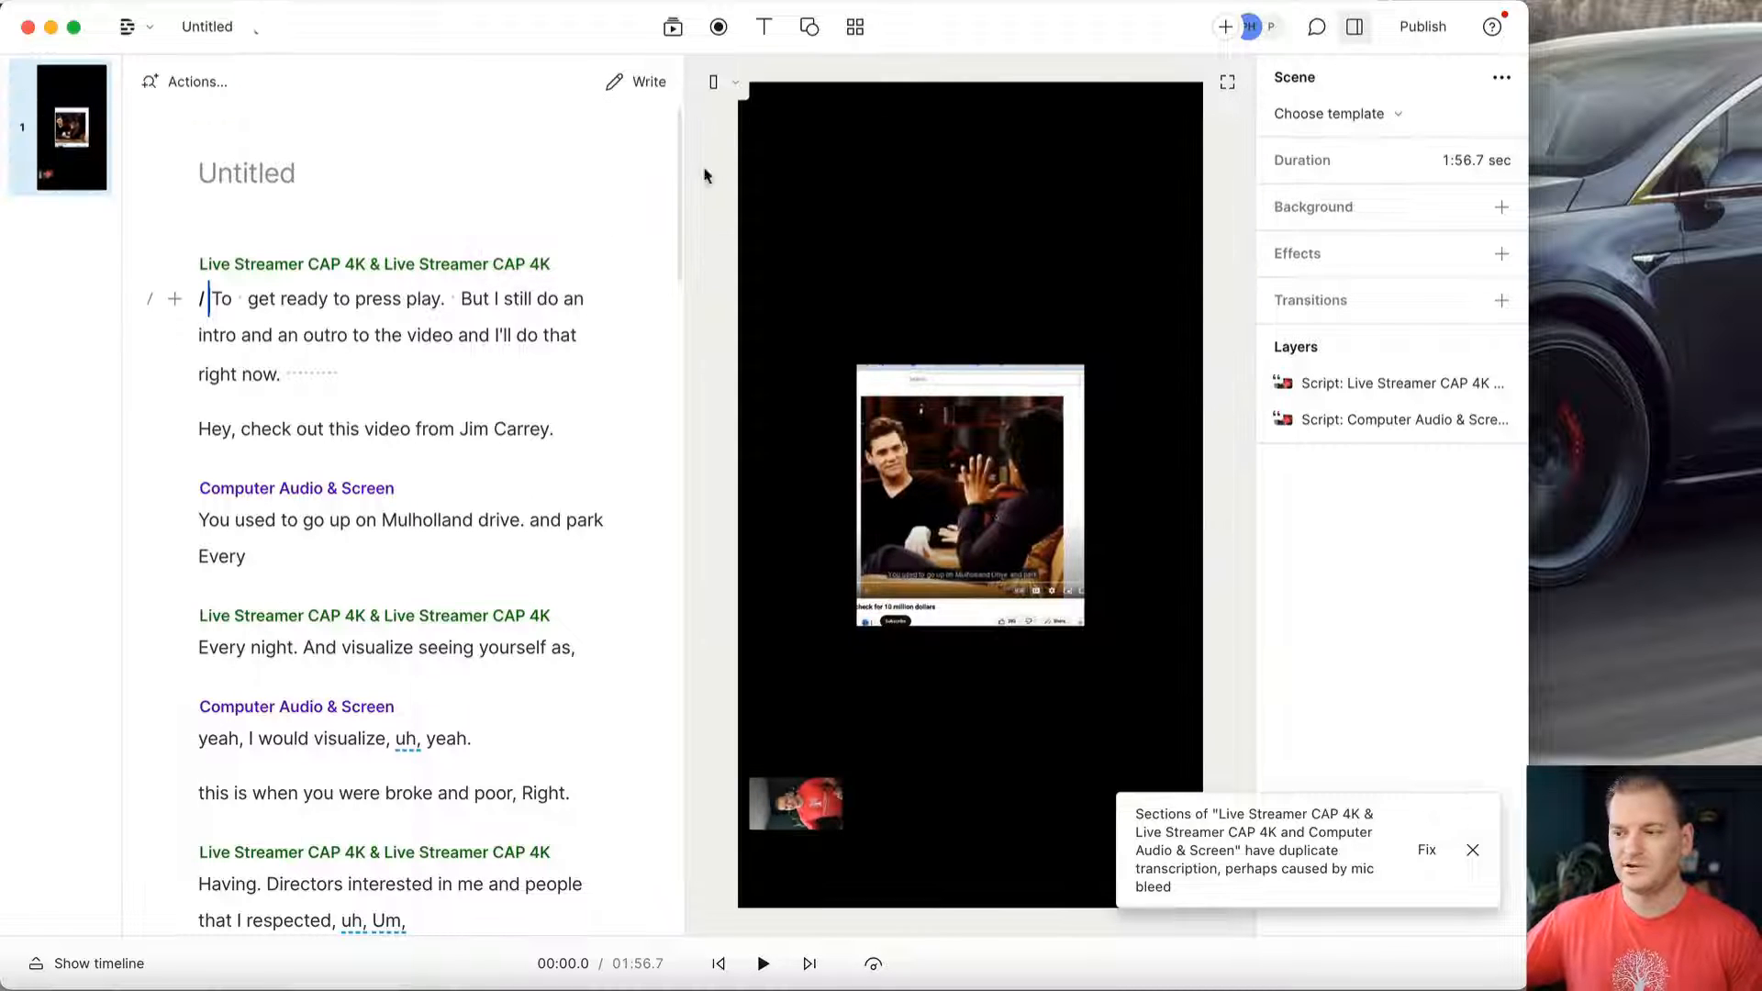
Review the composition's advanced video settings for resolution, dimensions and frame rate.
left_click(737, 88)
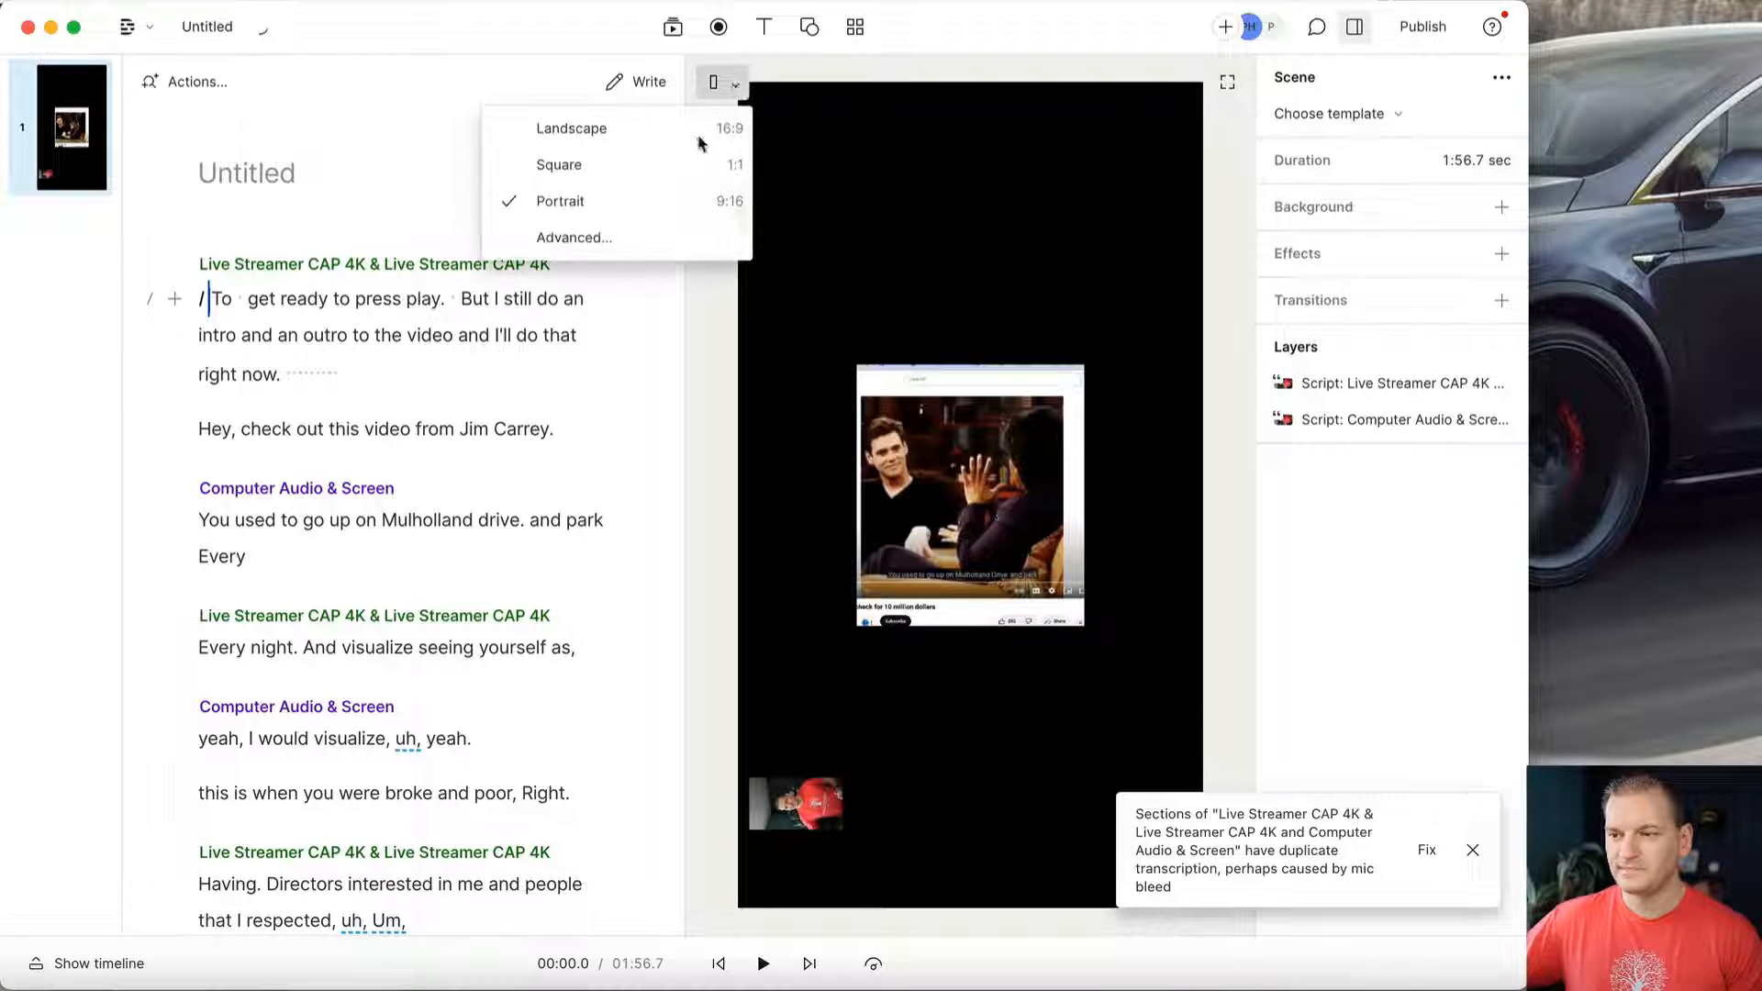
left_click(597, 237)
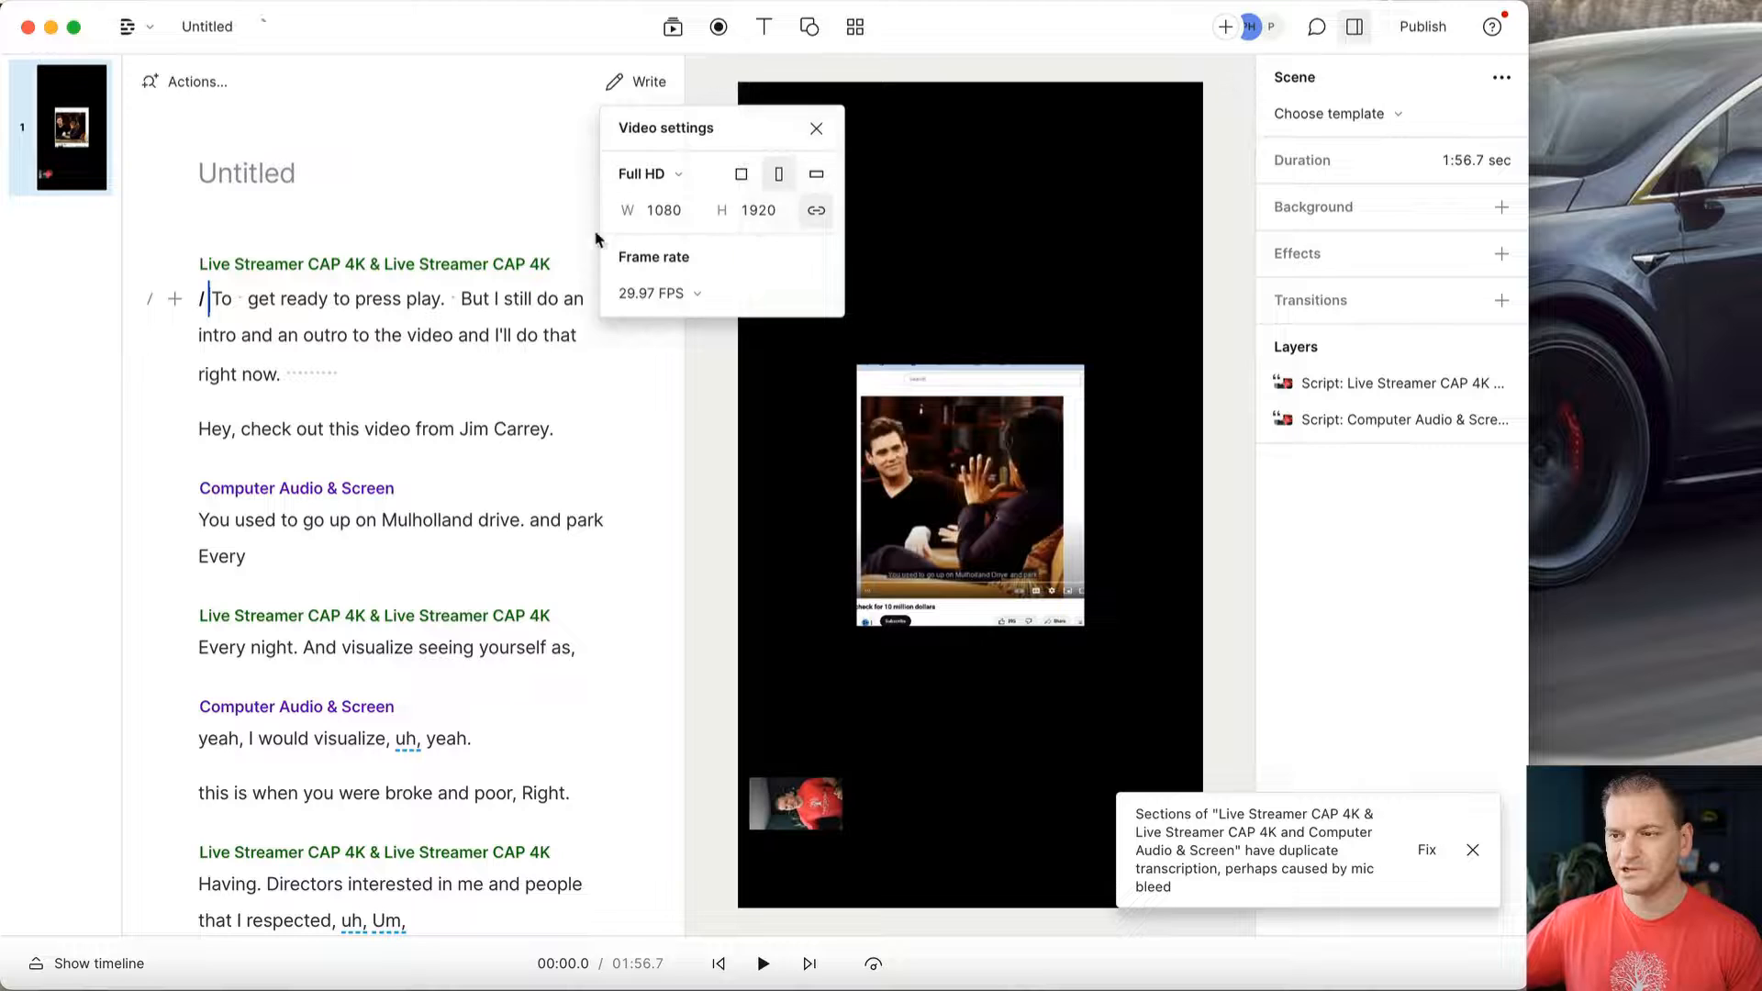
left_click(675, 181)
left_click(599, 296)
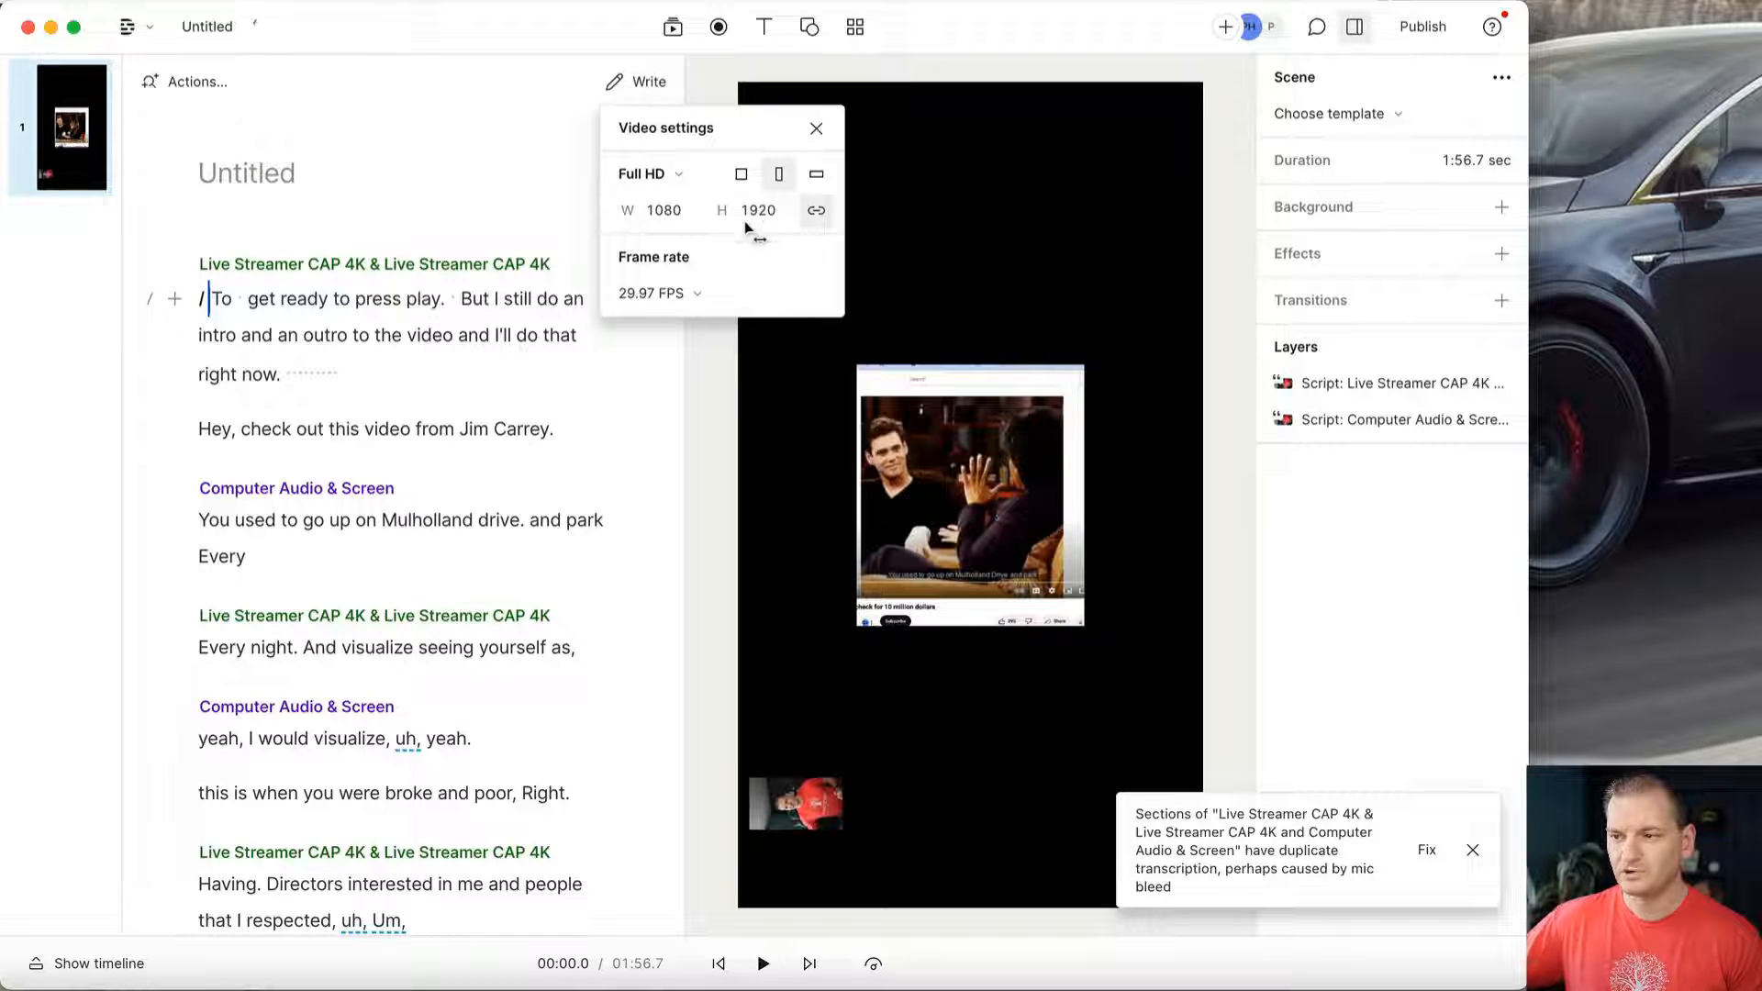
left_click(951, 226)
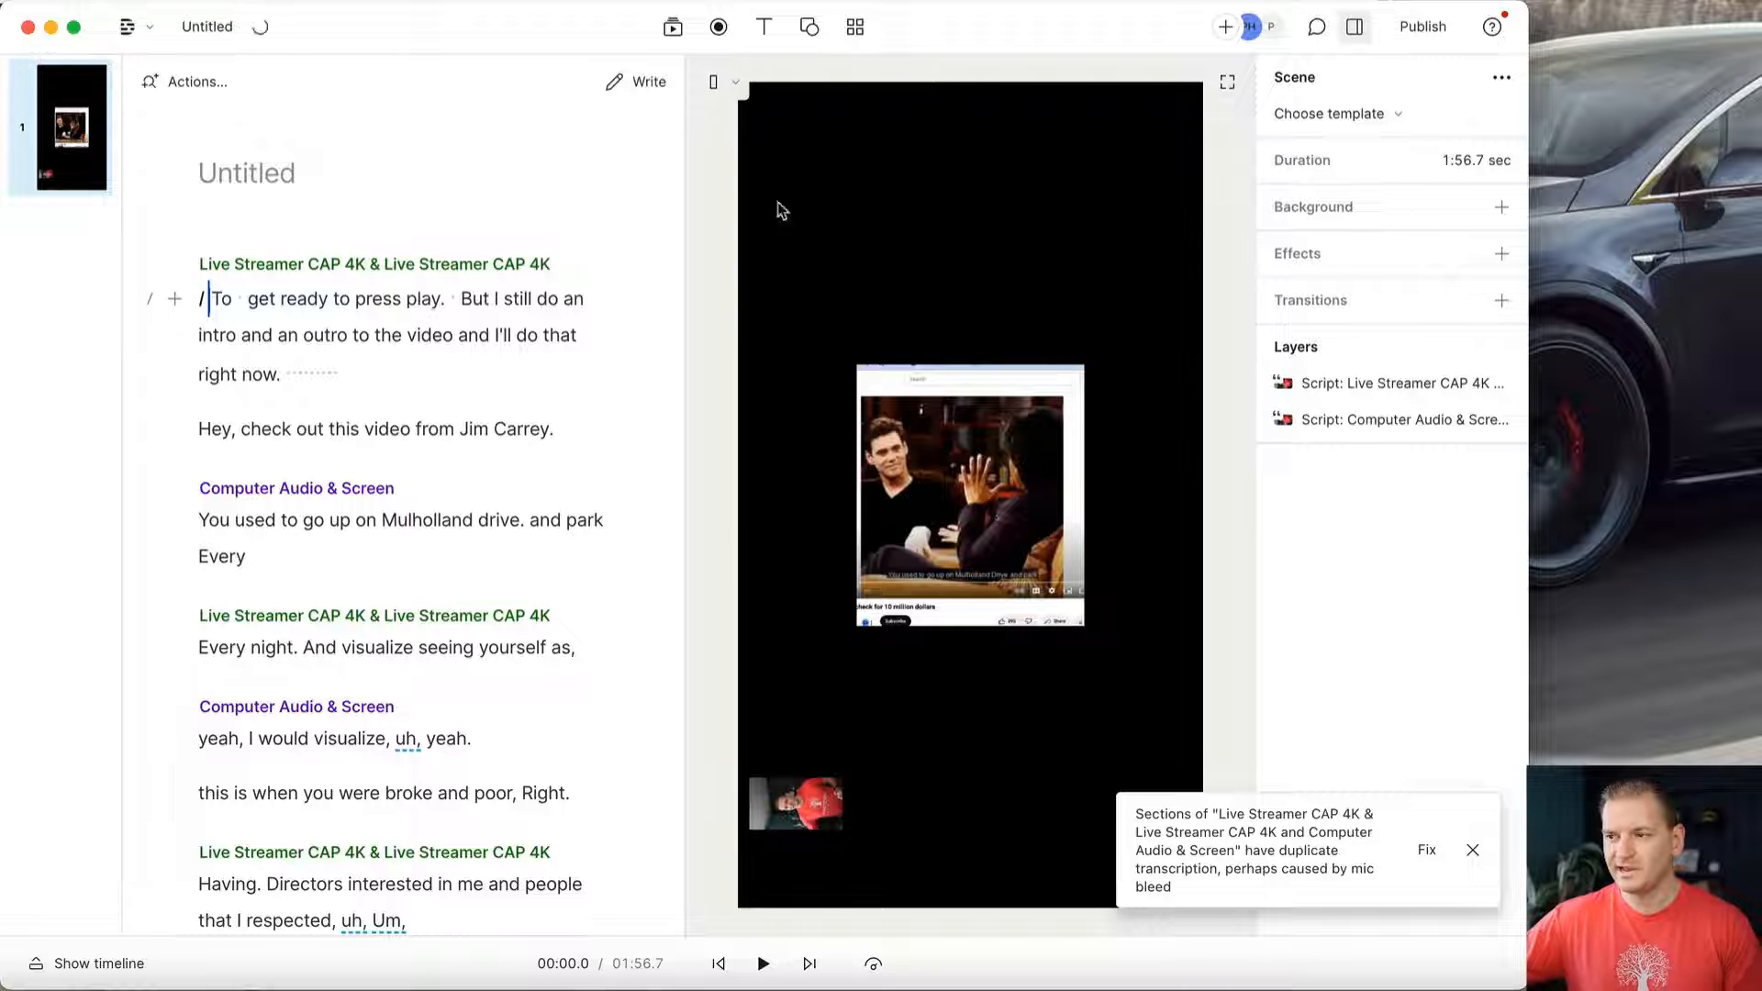
Dismiss the duplicate transcription notice and move the screen recording layer to the upper part of the portrait canvas.
left_click(1472, 849)
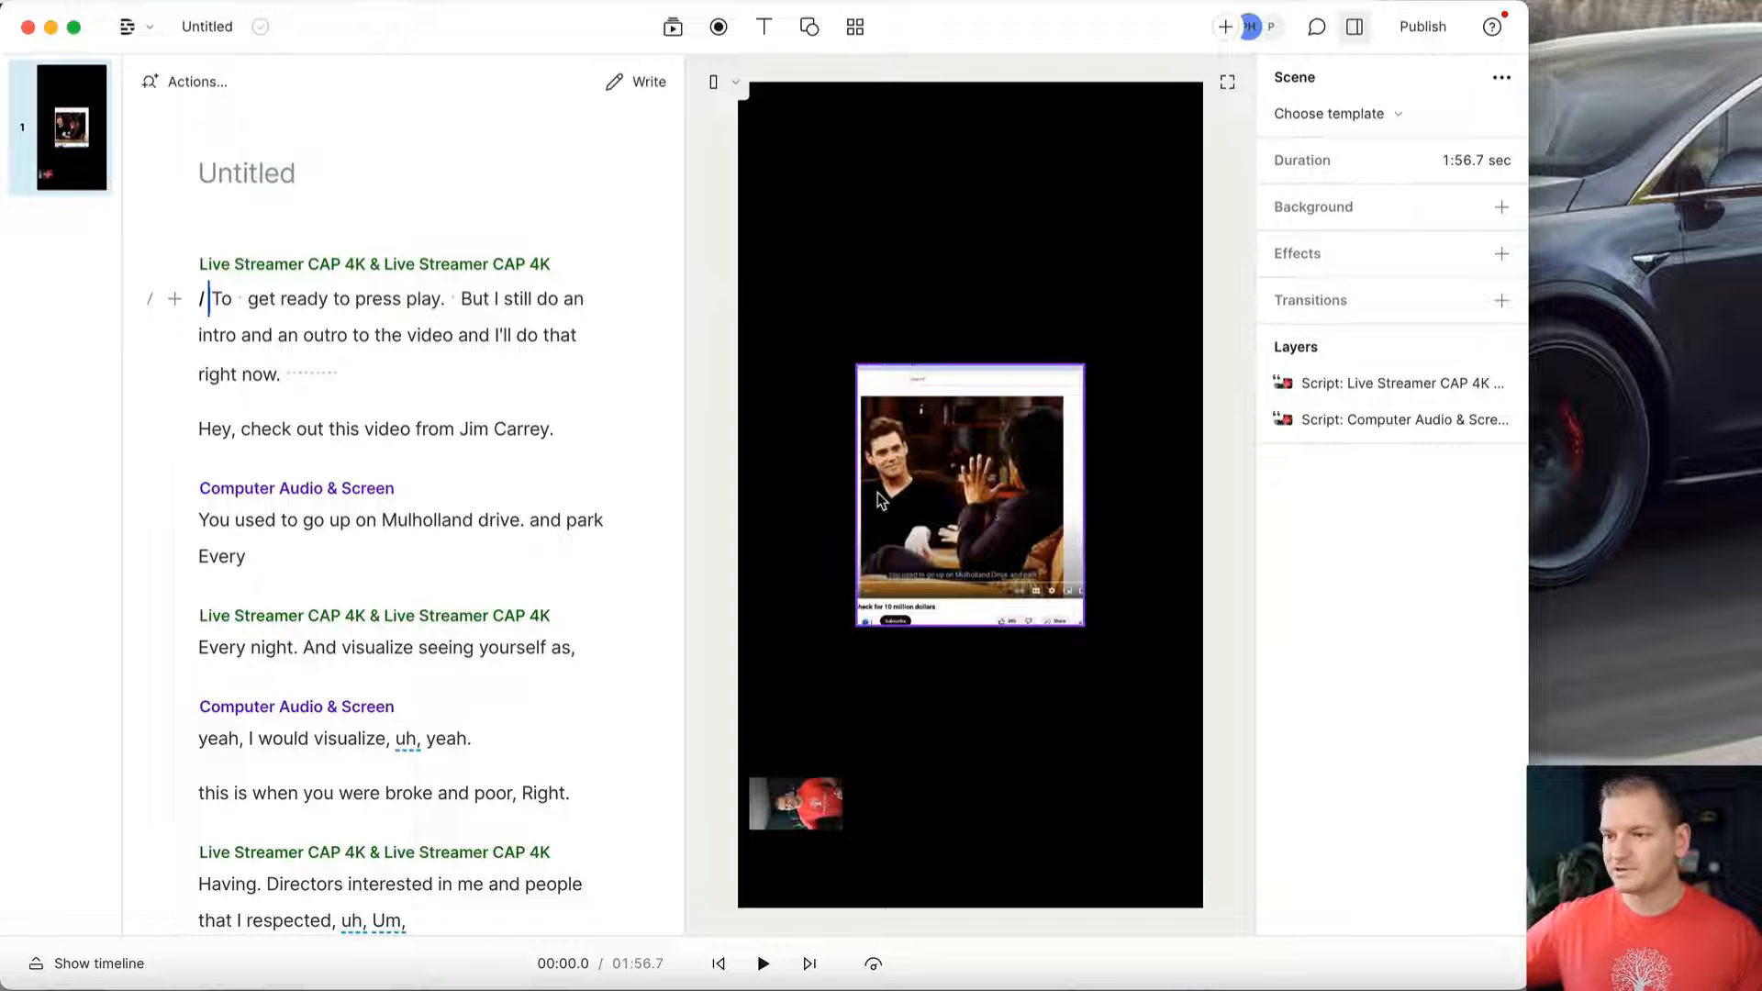
left_click(990, 491)
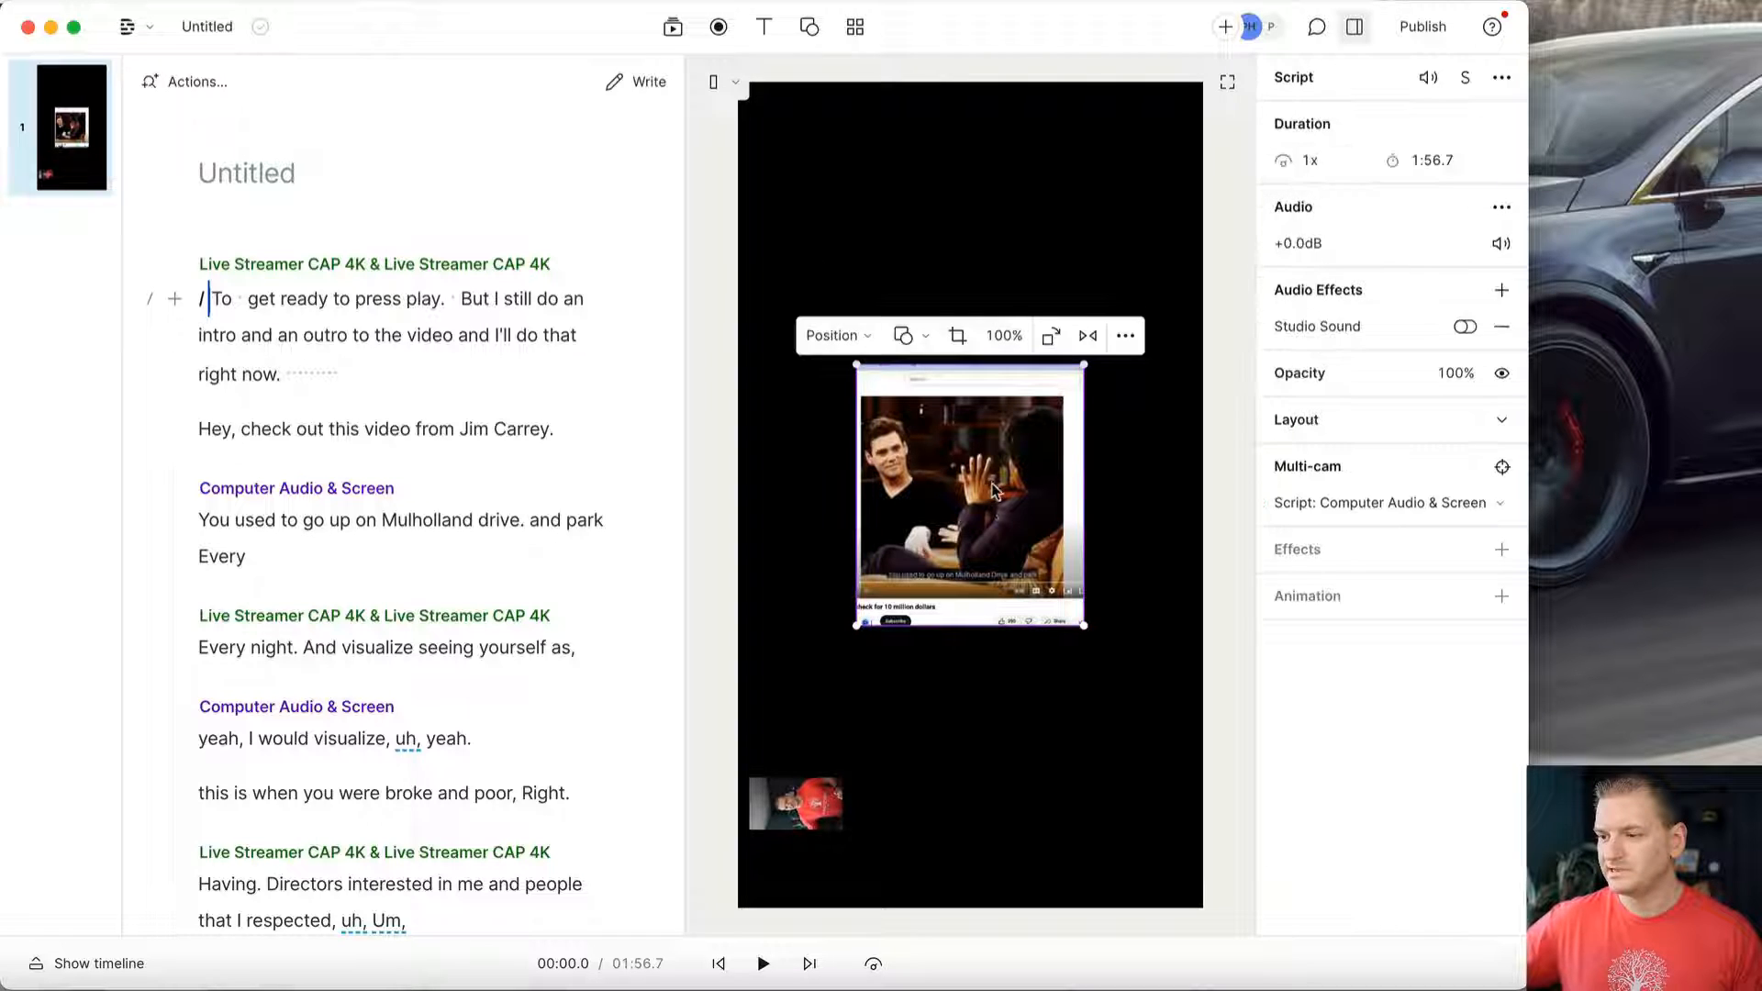
left_click_drag(990, 491, 948, 356)
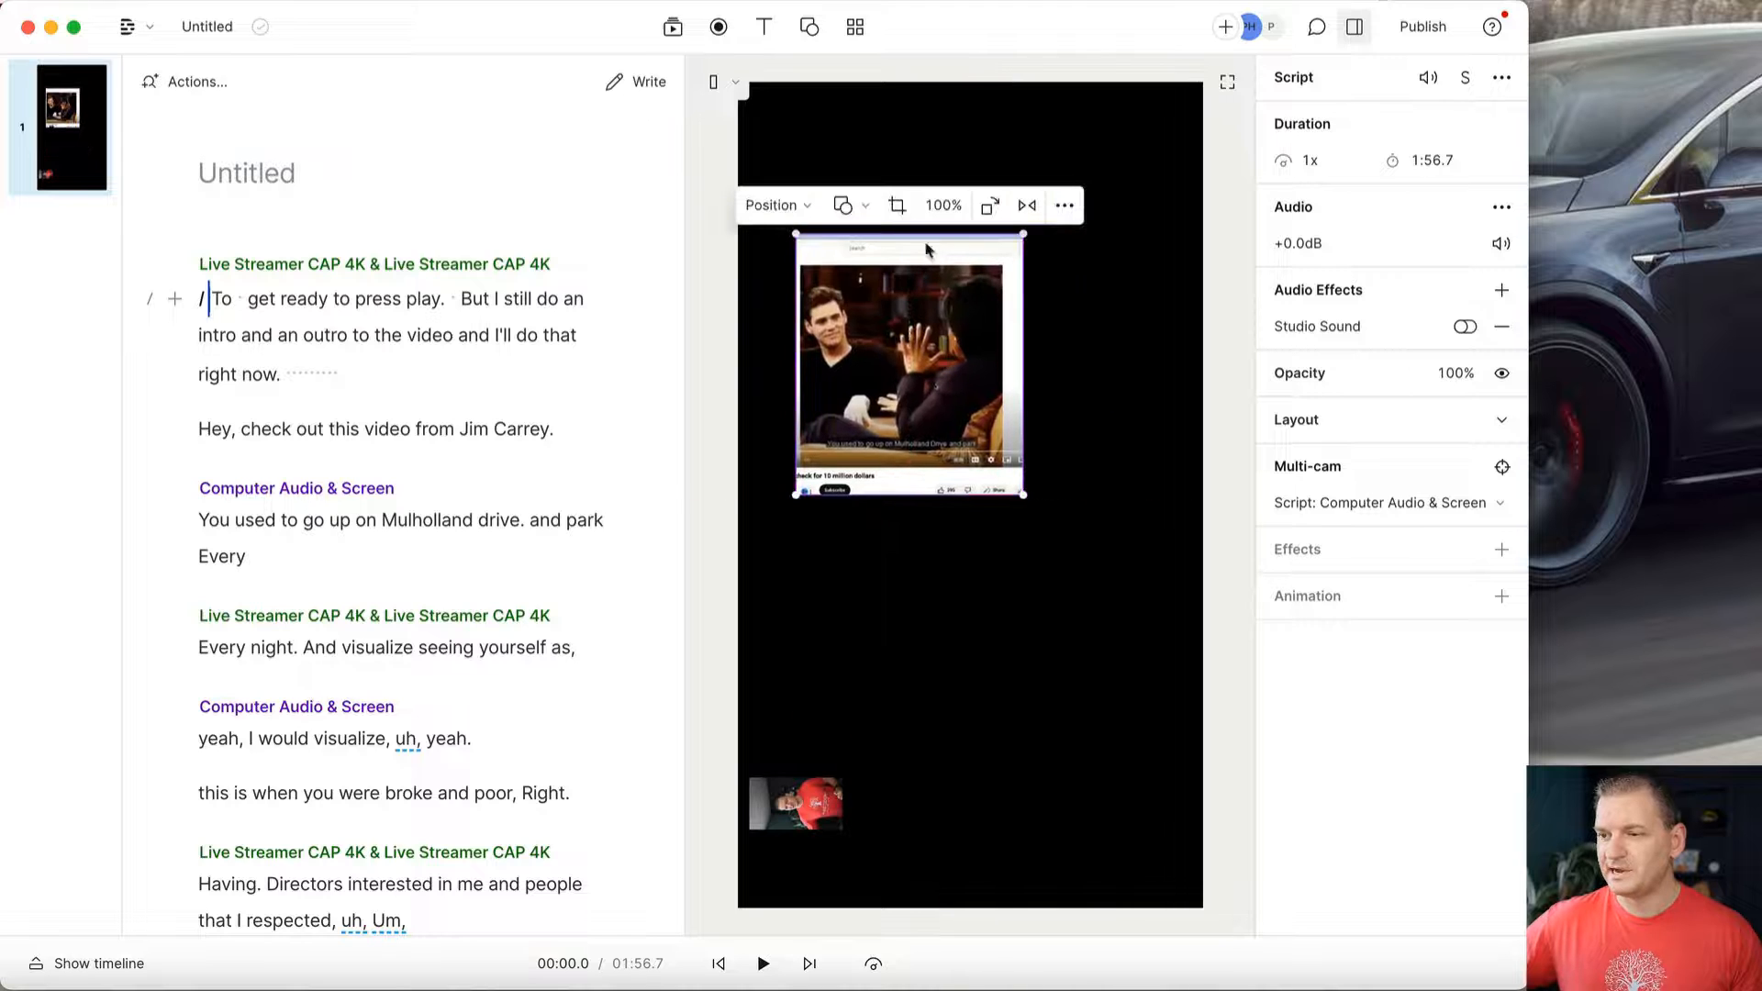
Crop the screen recording layer to the interview picture, cutting away the browser search bar, side margins, and video title.
left_click(897, 206)
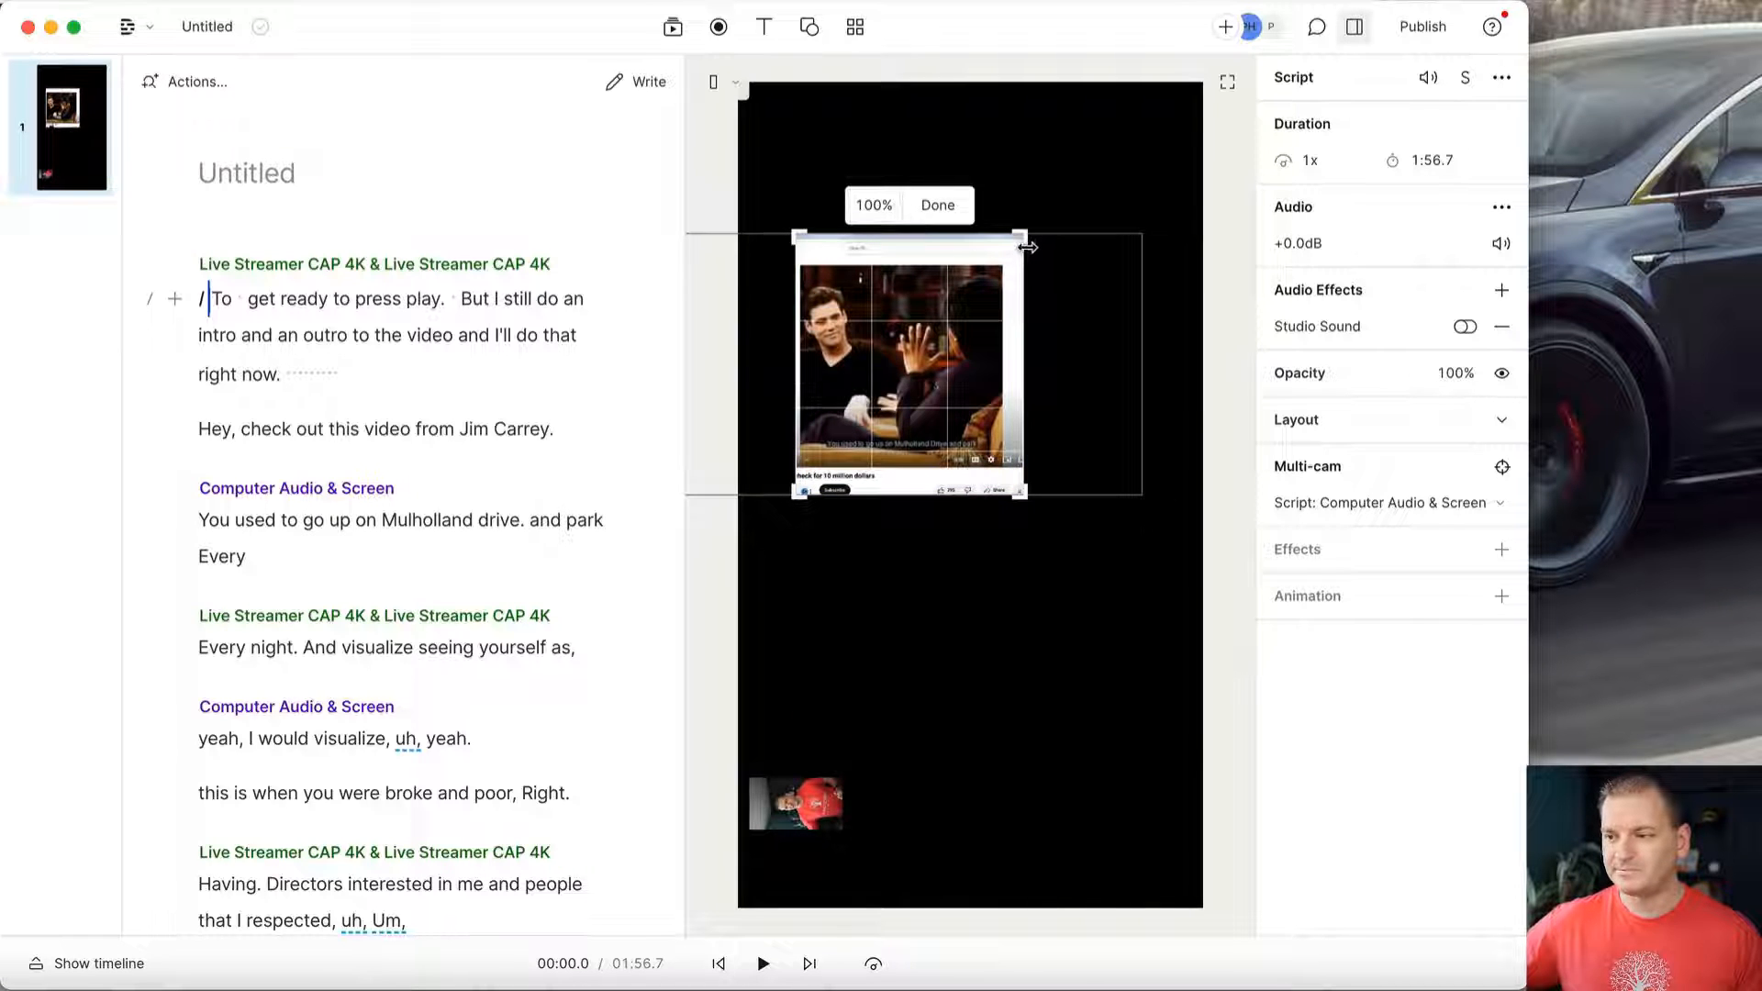
left_click_drag(1019, 237, 1015, 261)
left_click_drag(1024, 333, 985, 330)
left_click_drag(984, 265, 983, 273)
left_click_drag(798, 272, 805, 272)
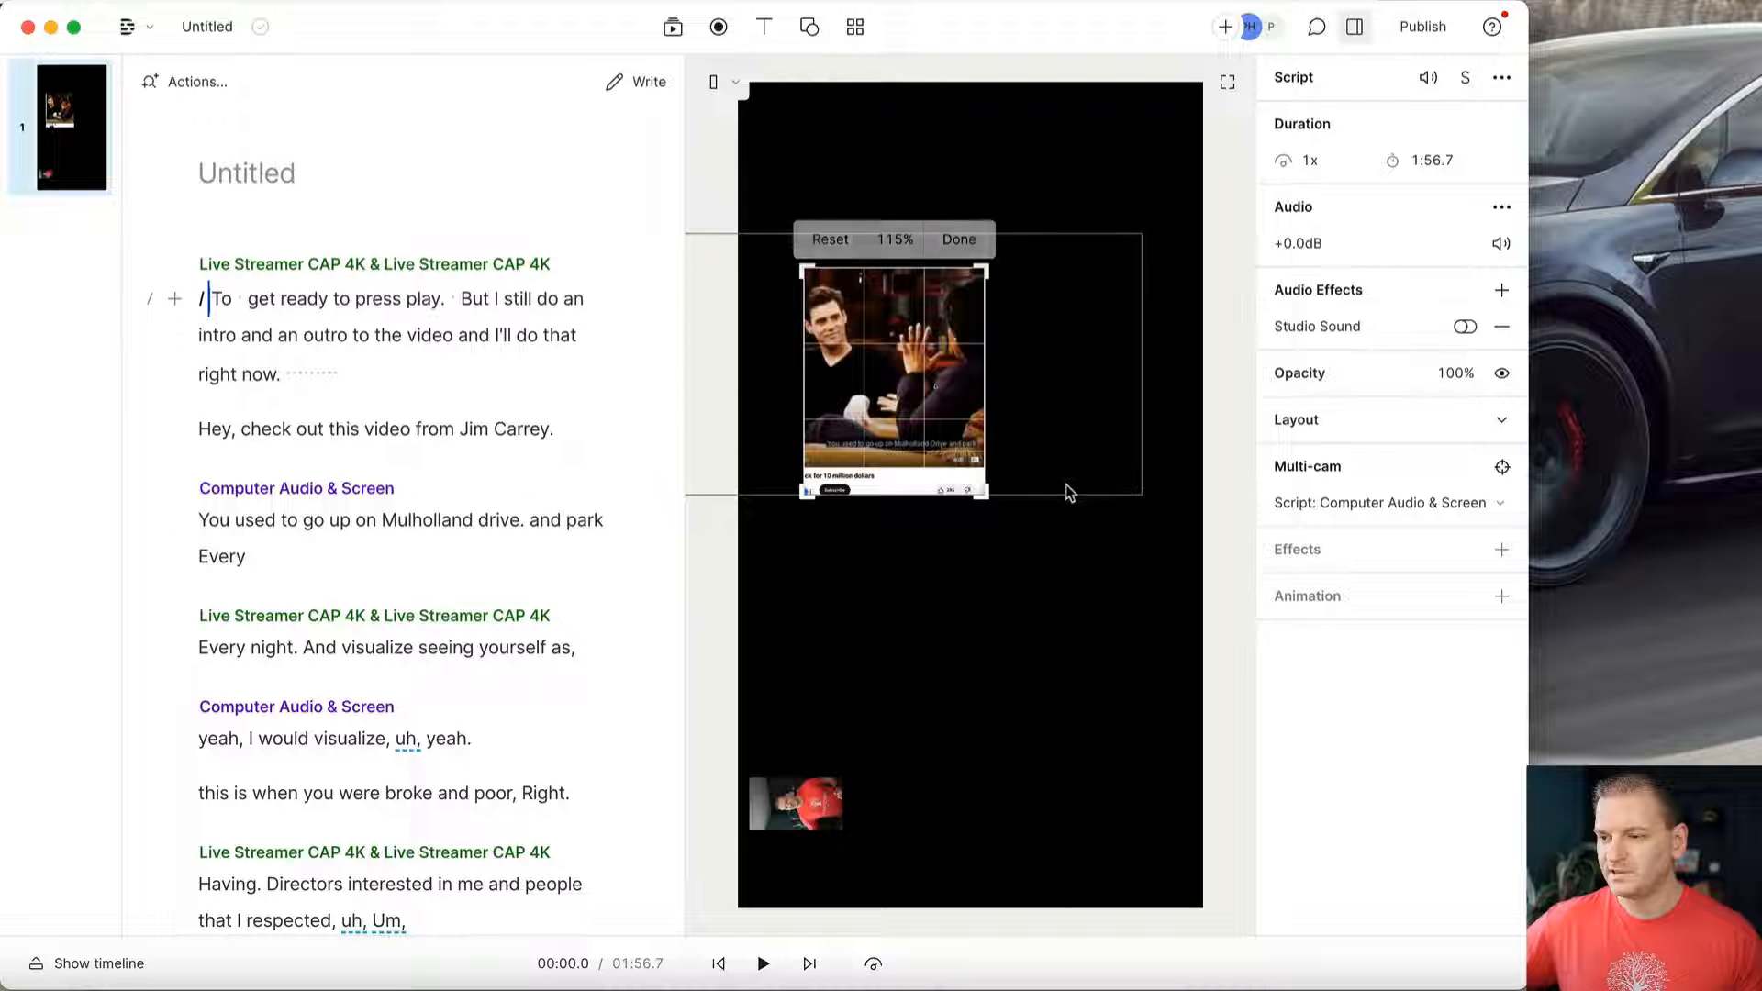
left_click_drag(978, 493, 981, 452)
left_click_drag(983, 287, 960, 271)
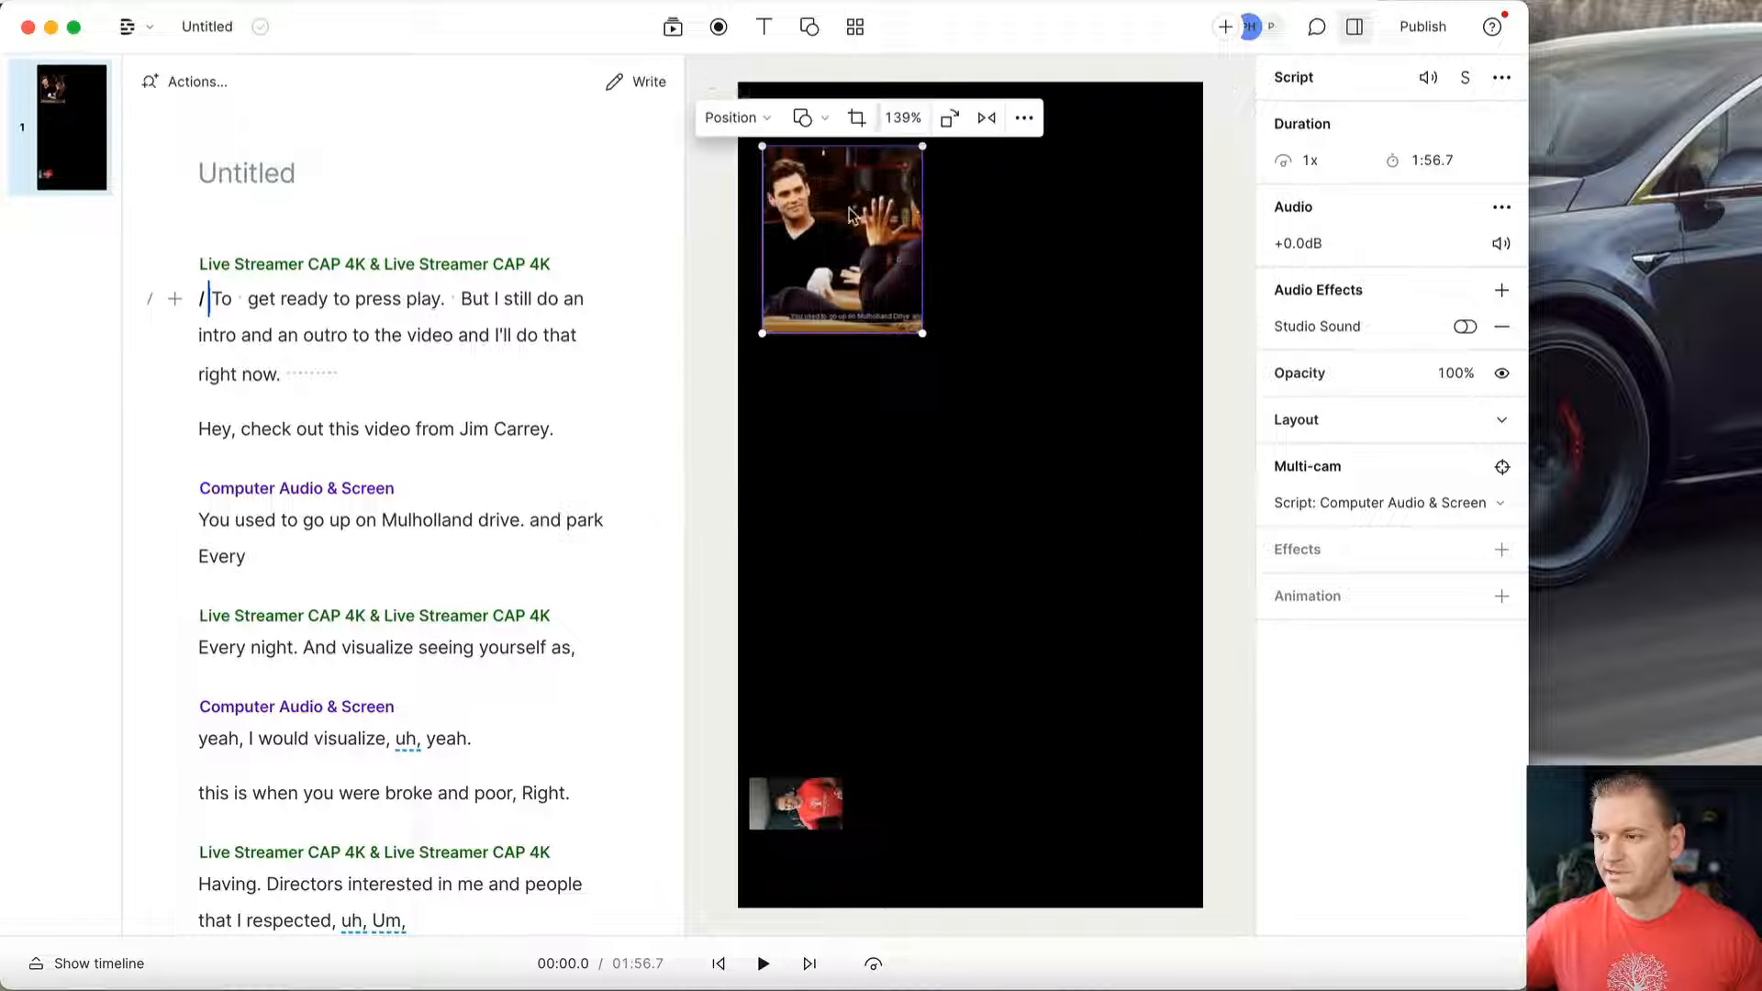
Align the cropped screen recording with the canvas's upper-left corner and enlarge it to the full canvas width.
left_click_drag(838, 244, 817, 199)
left_click_drag(898, 270, 1196, 570)
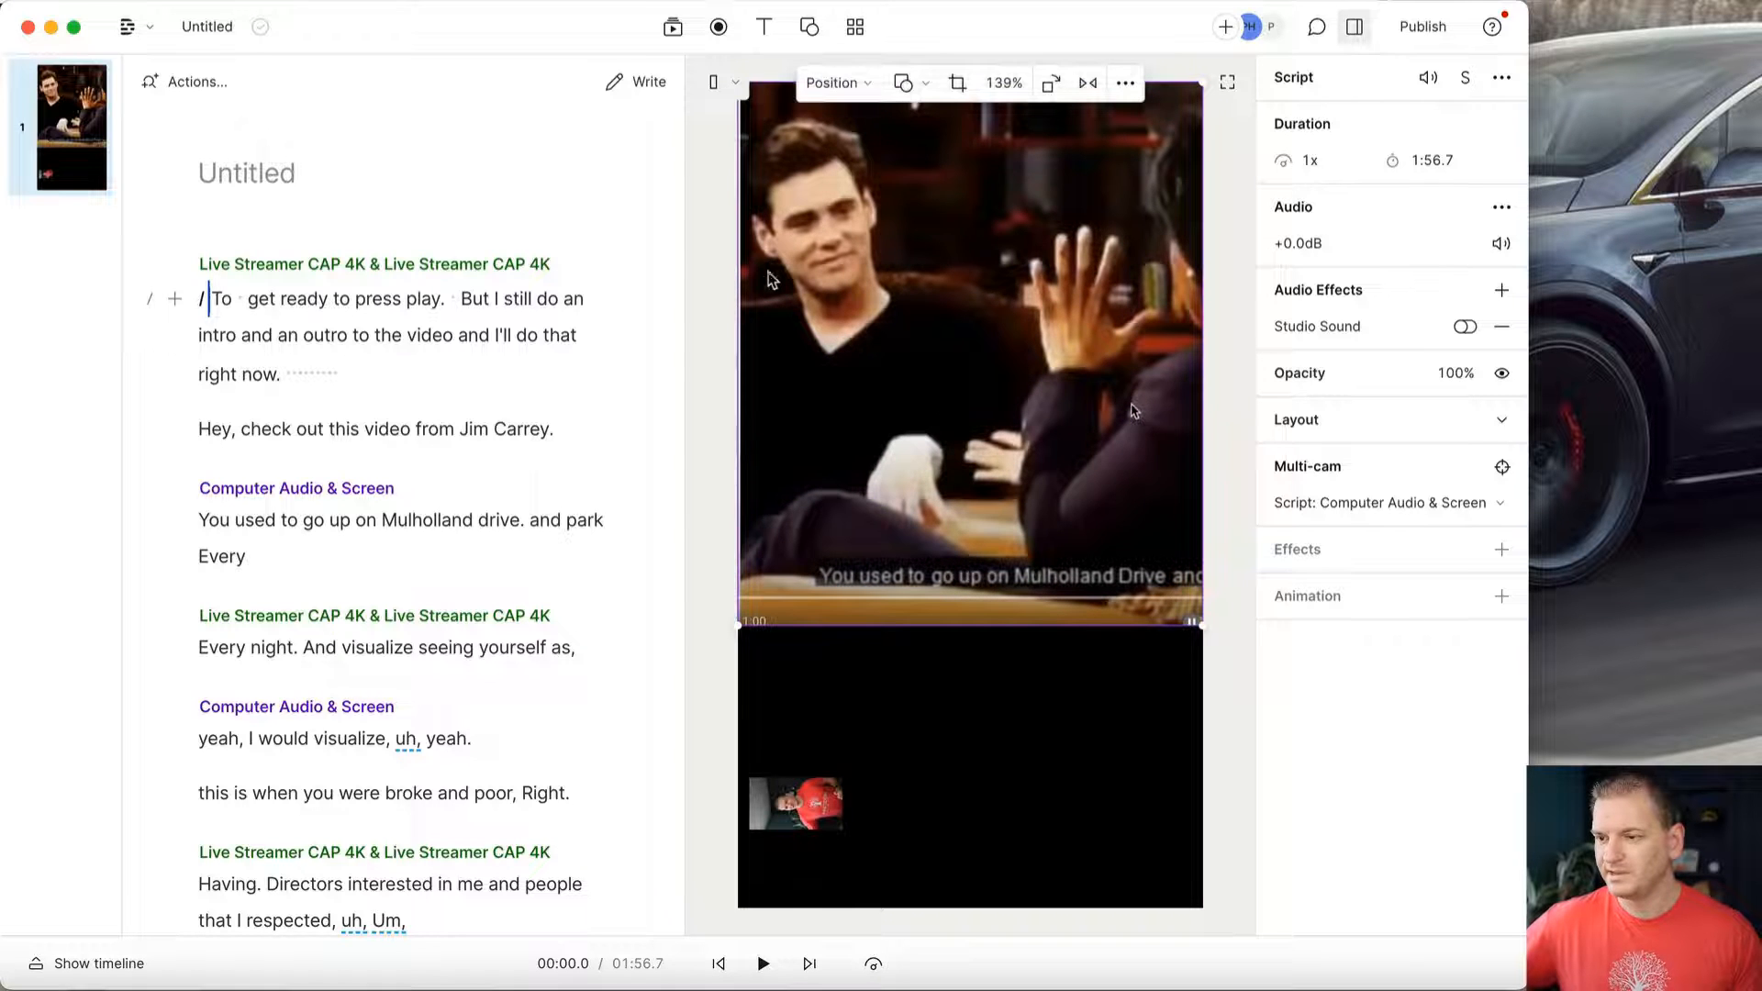
Move the camera layer into the black area just below the screen recording and rotate it upright.
mouse_move(798, 307)
left_mouse_down()
mouse_move(797, 288)
mouse_move(795, 307)
left_mouse_up()
left_click(723, 309)
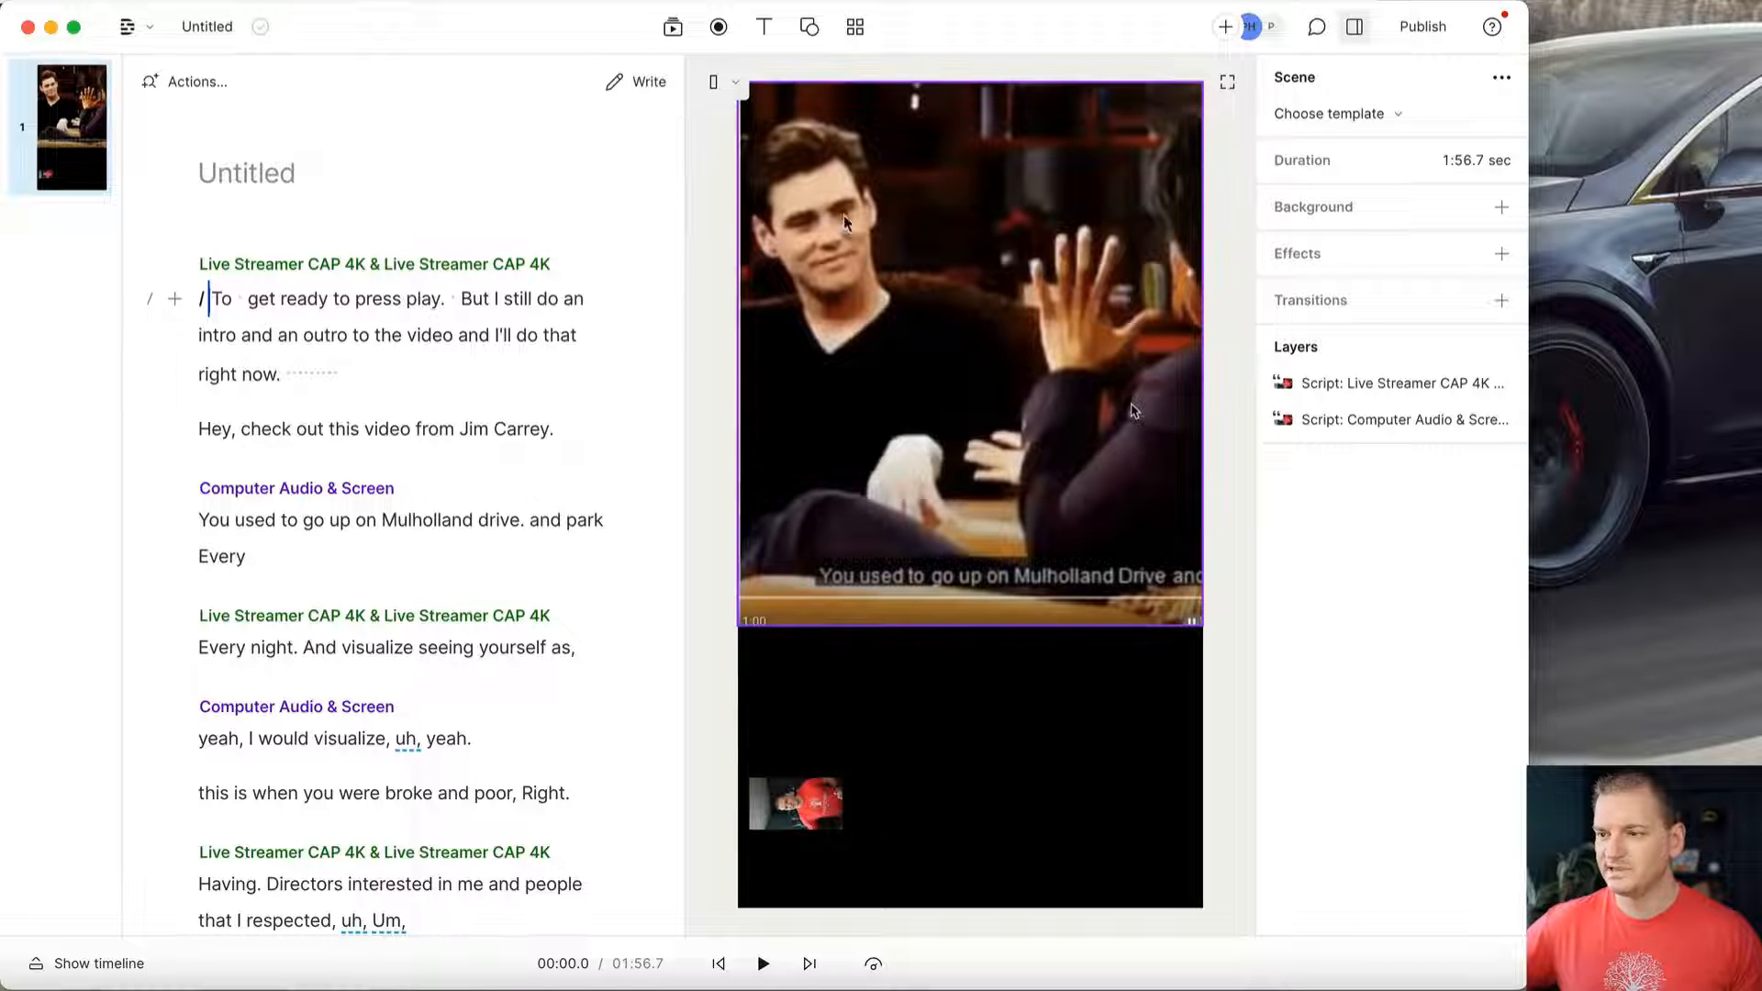
left_click(794, 805)
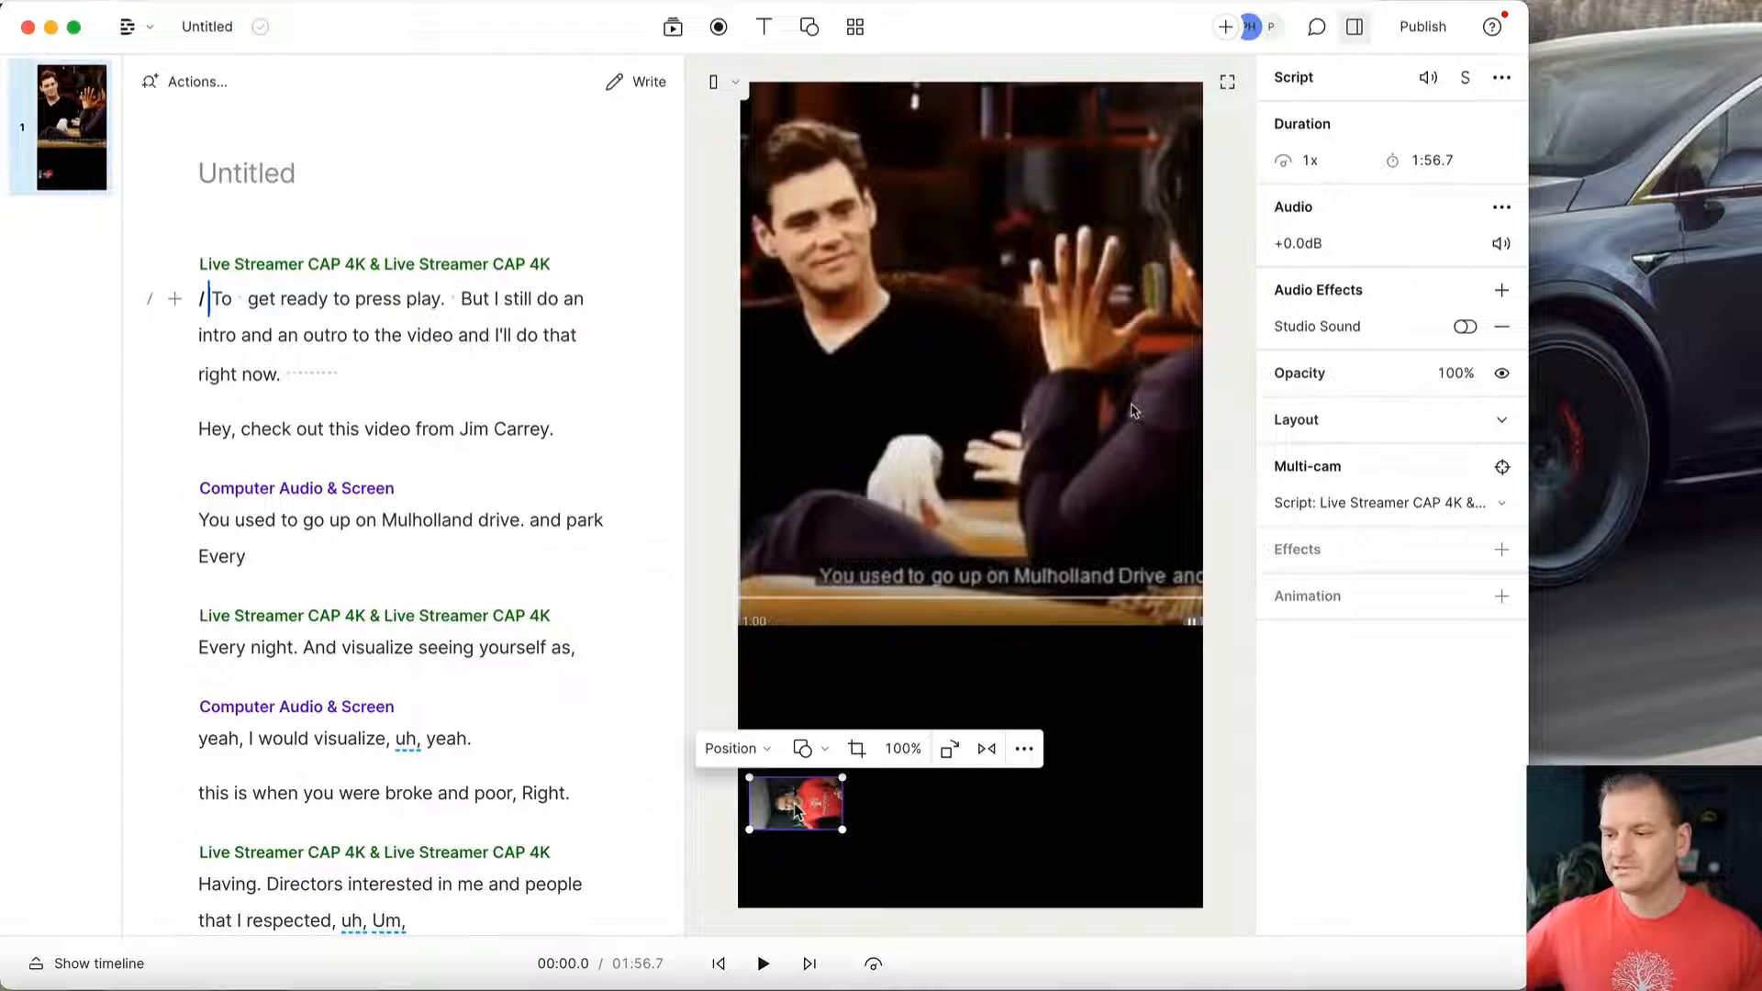
left_click_drag(795, 810, 922, 721)
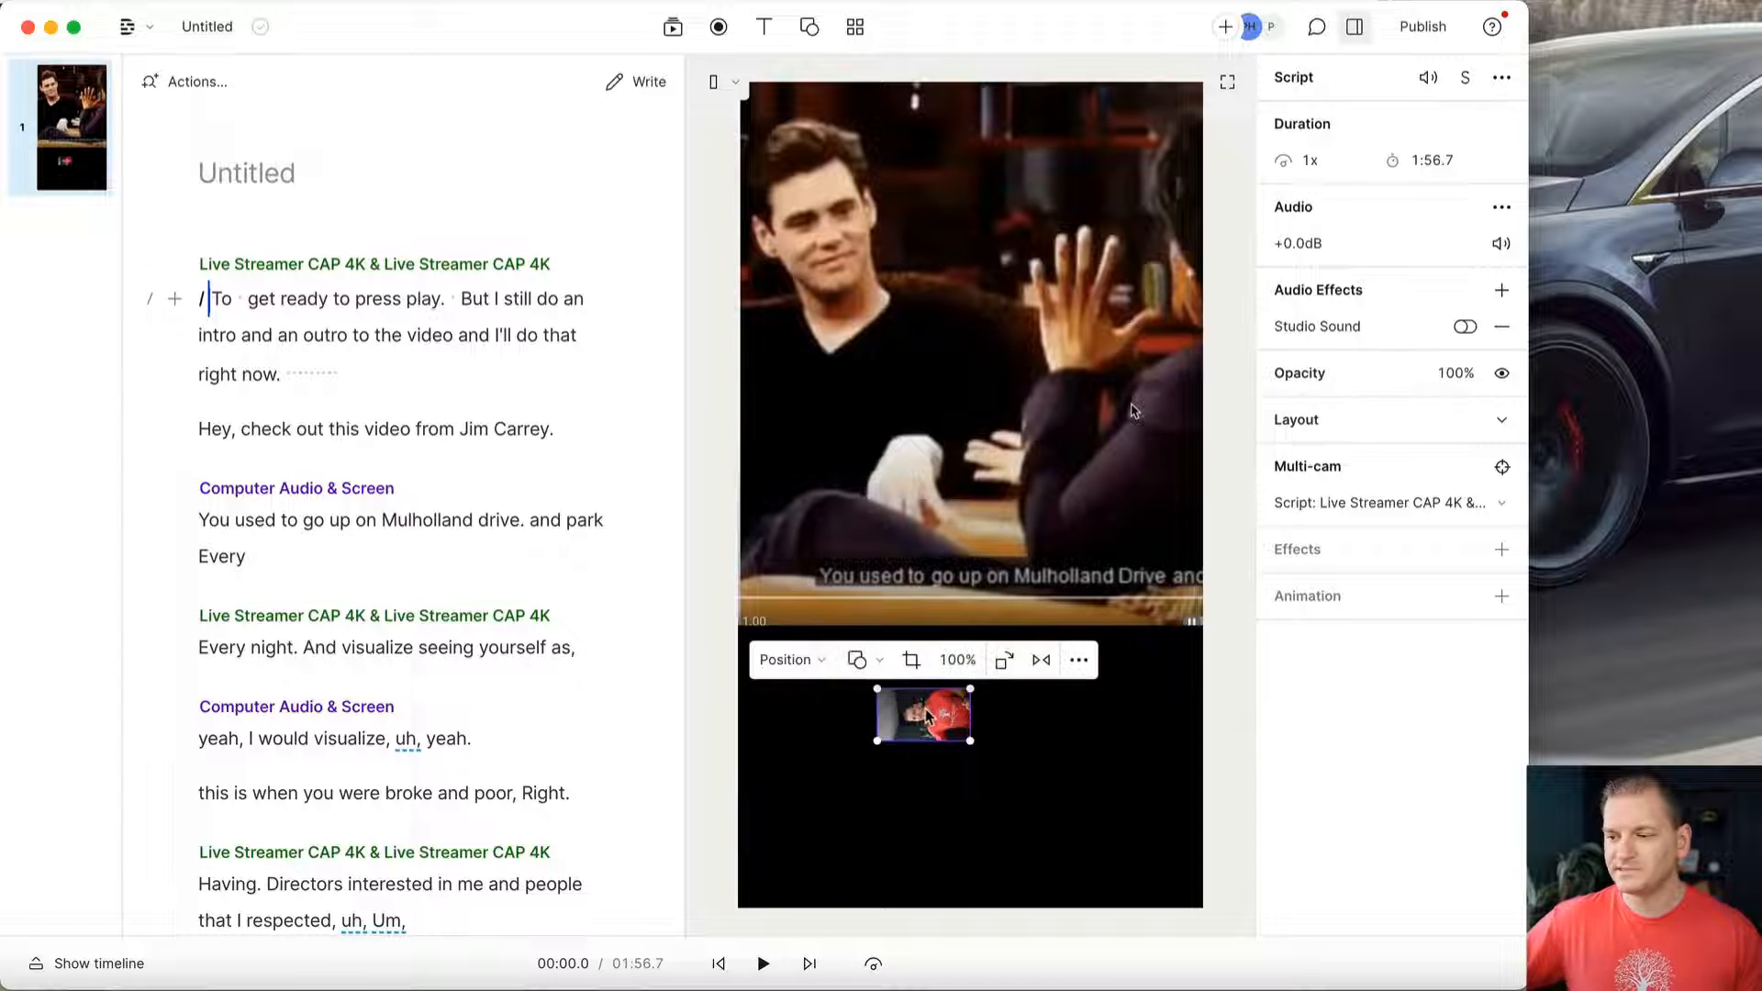
left_click(1001, 663)
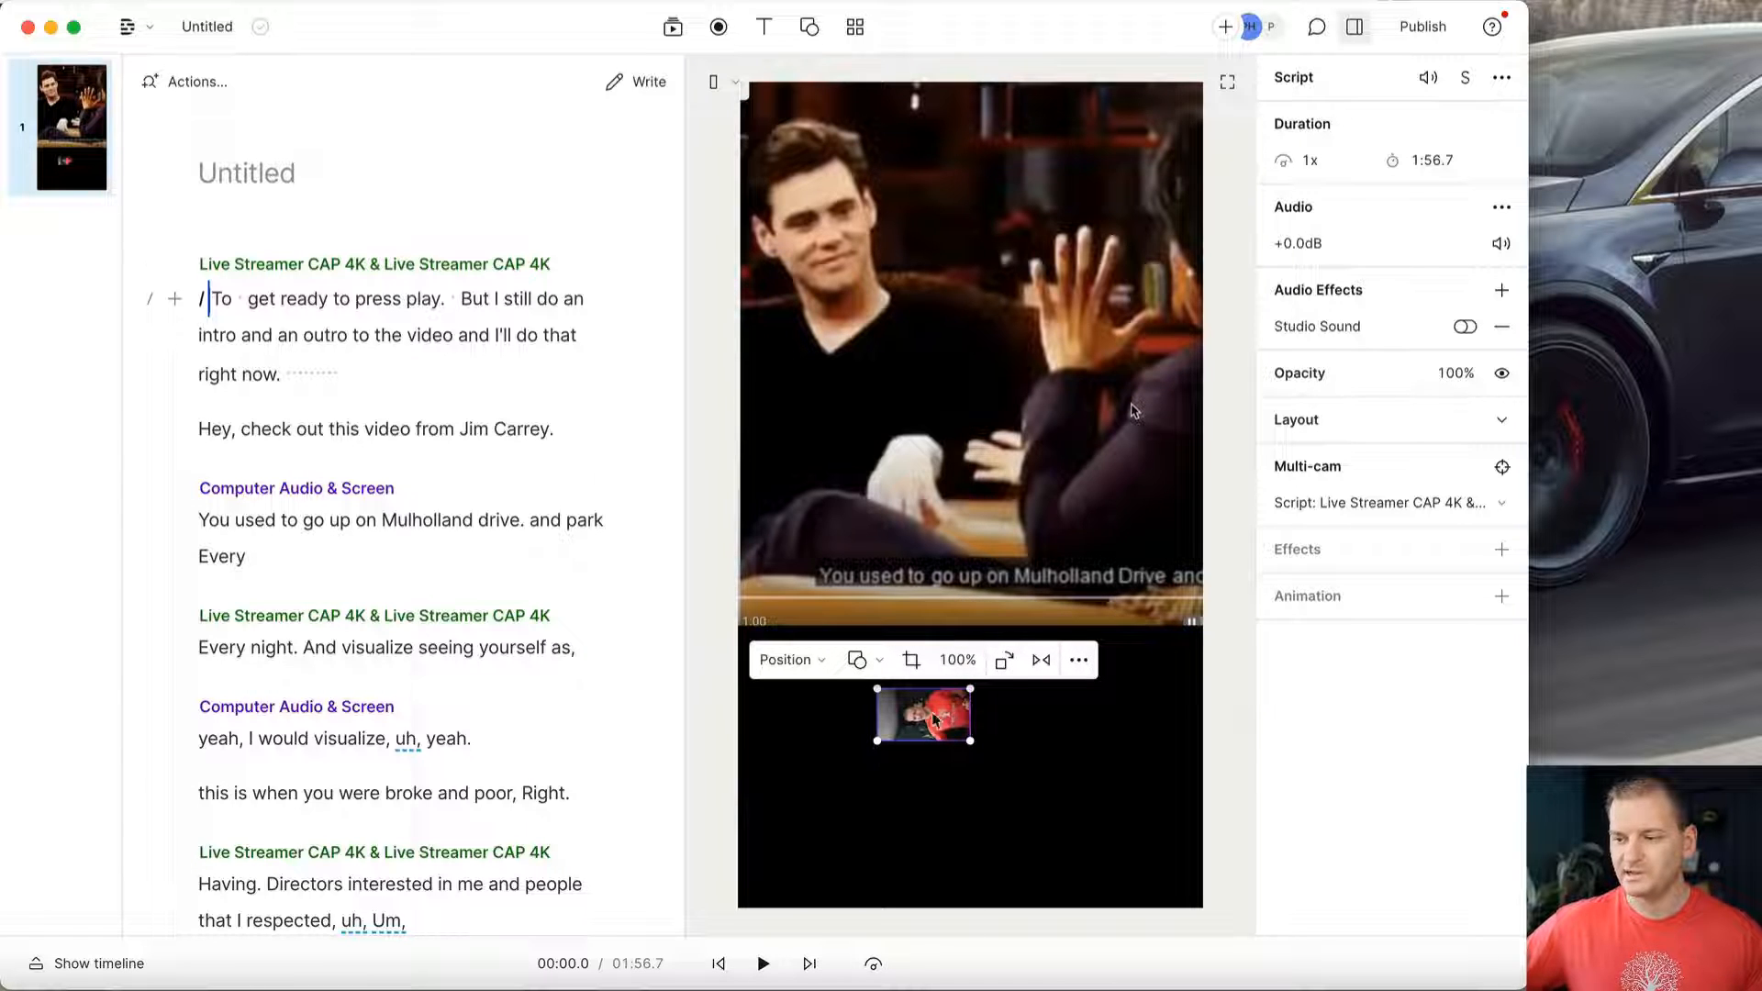
left_click(1003, 662)
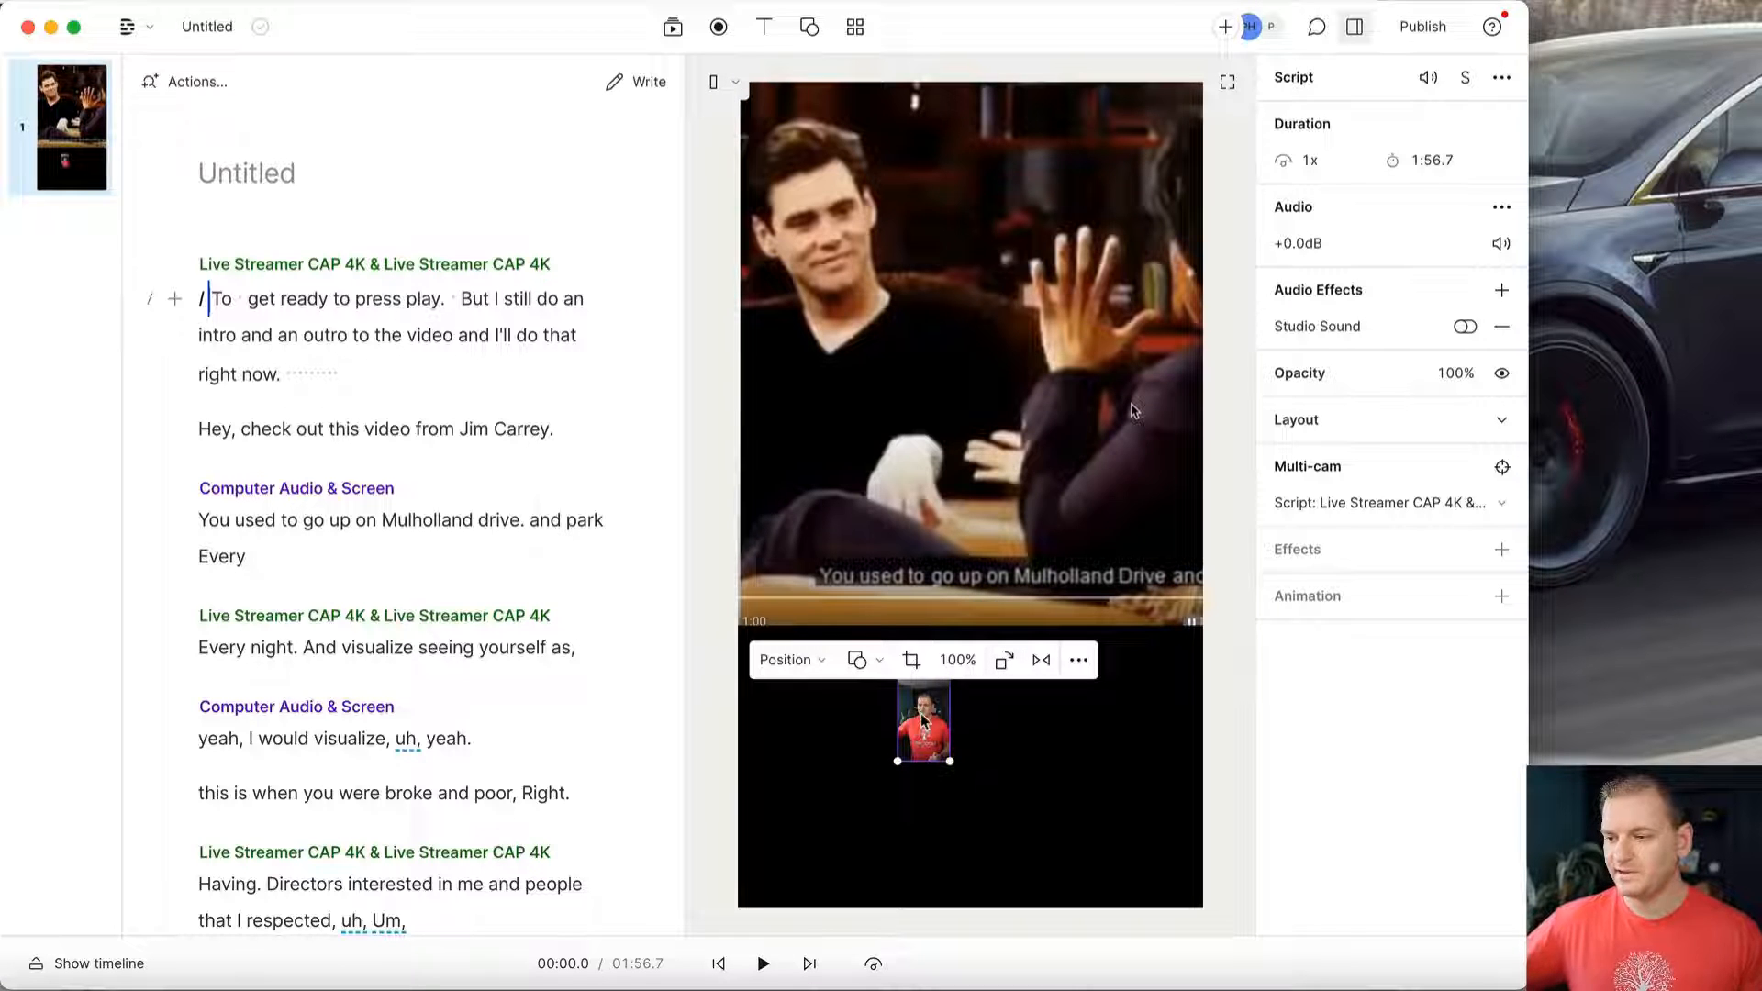
Enlarge the upright camera layer and line it up with the canvas sides so it spans the full canvas width.
left_click_drag(916, 722, 1008, 962)
left_click_drag(947, 752, 980, 420)
left_click_drag(1041, 700, 1241, 934)
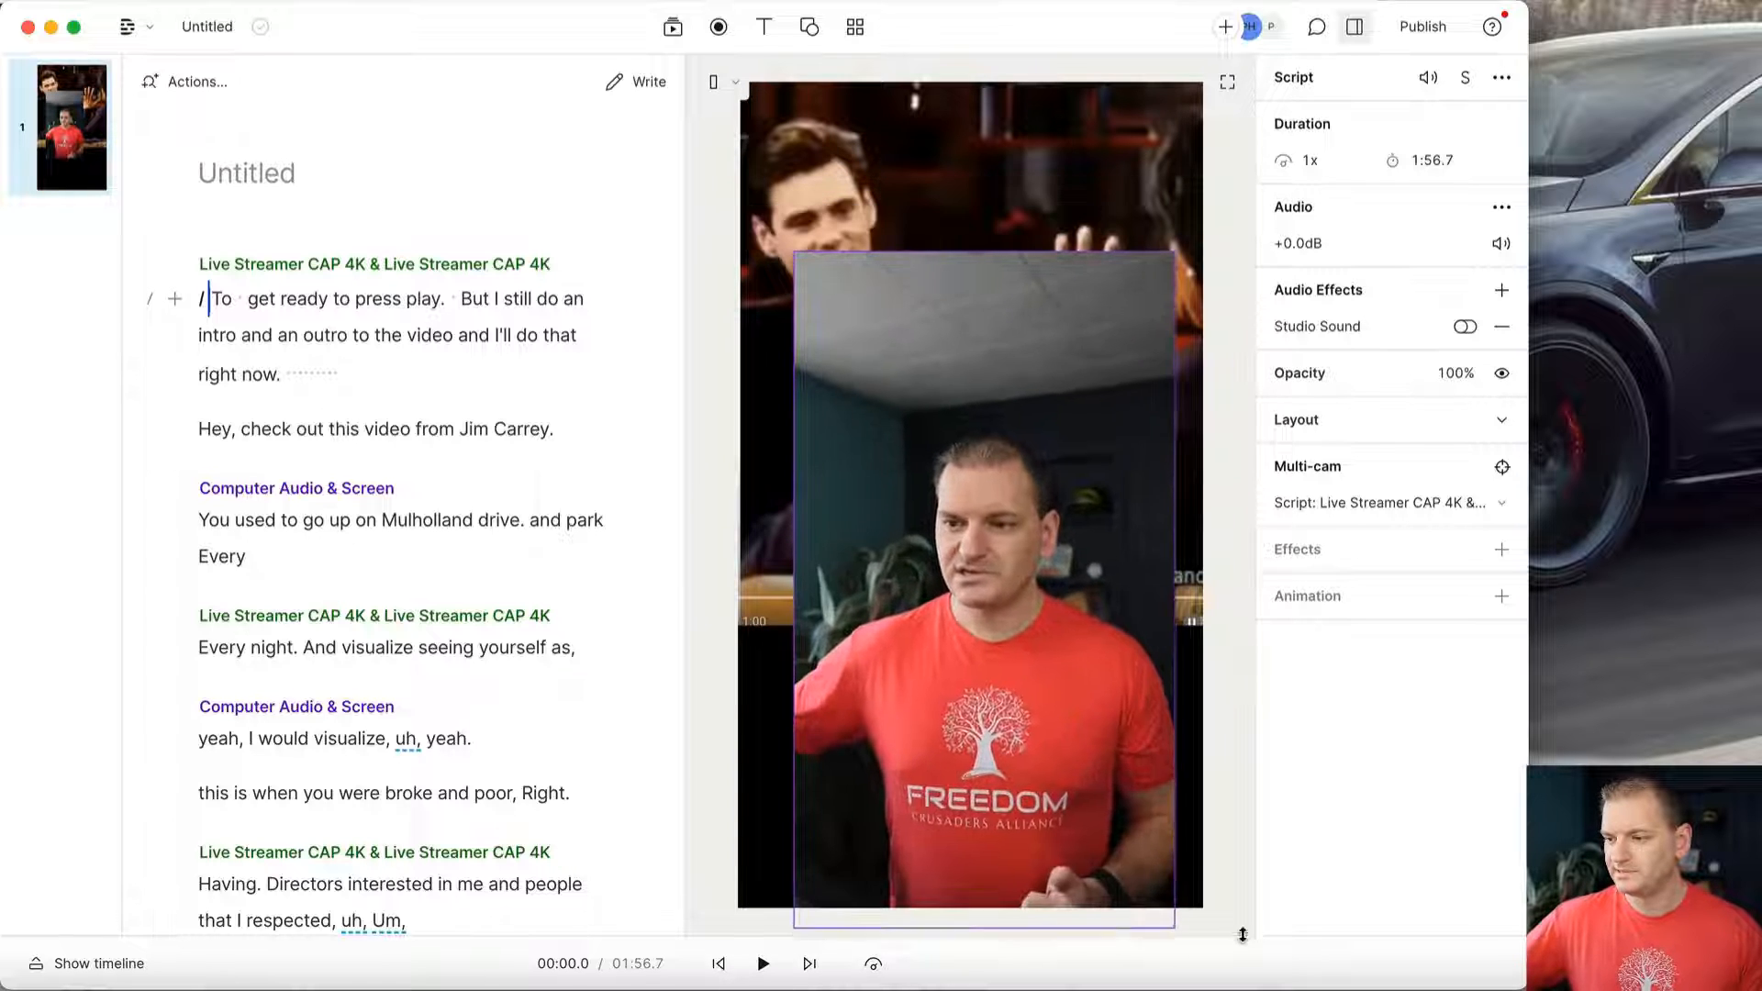
left_click_drag(1008, 629, 953, 631)
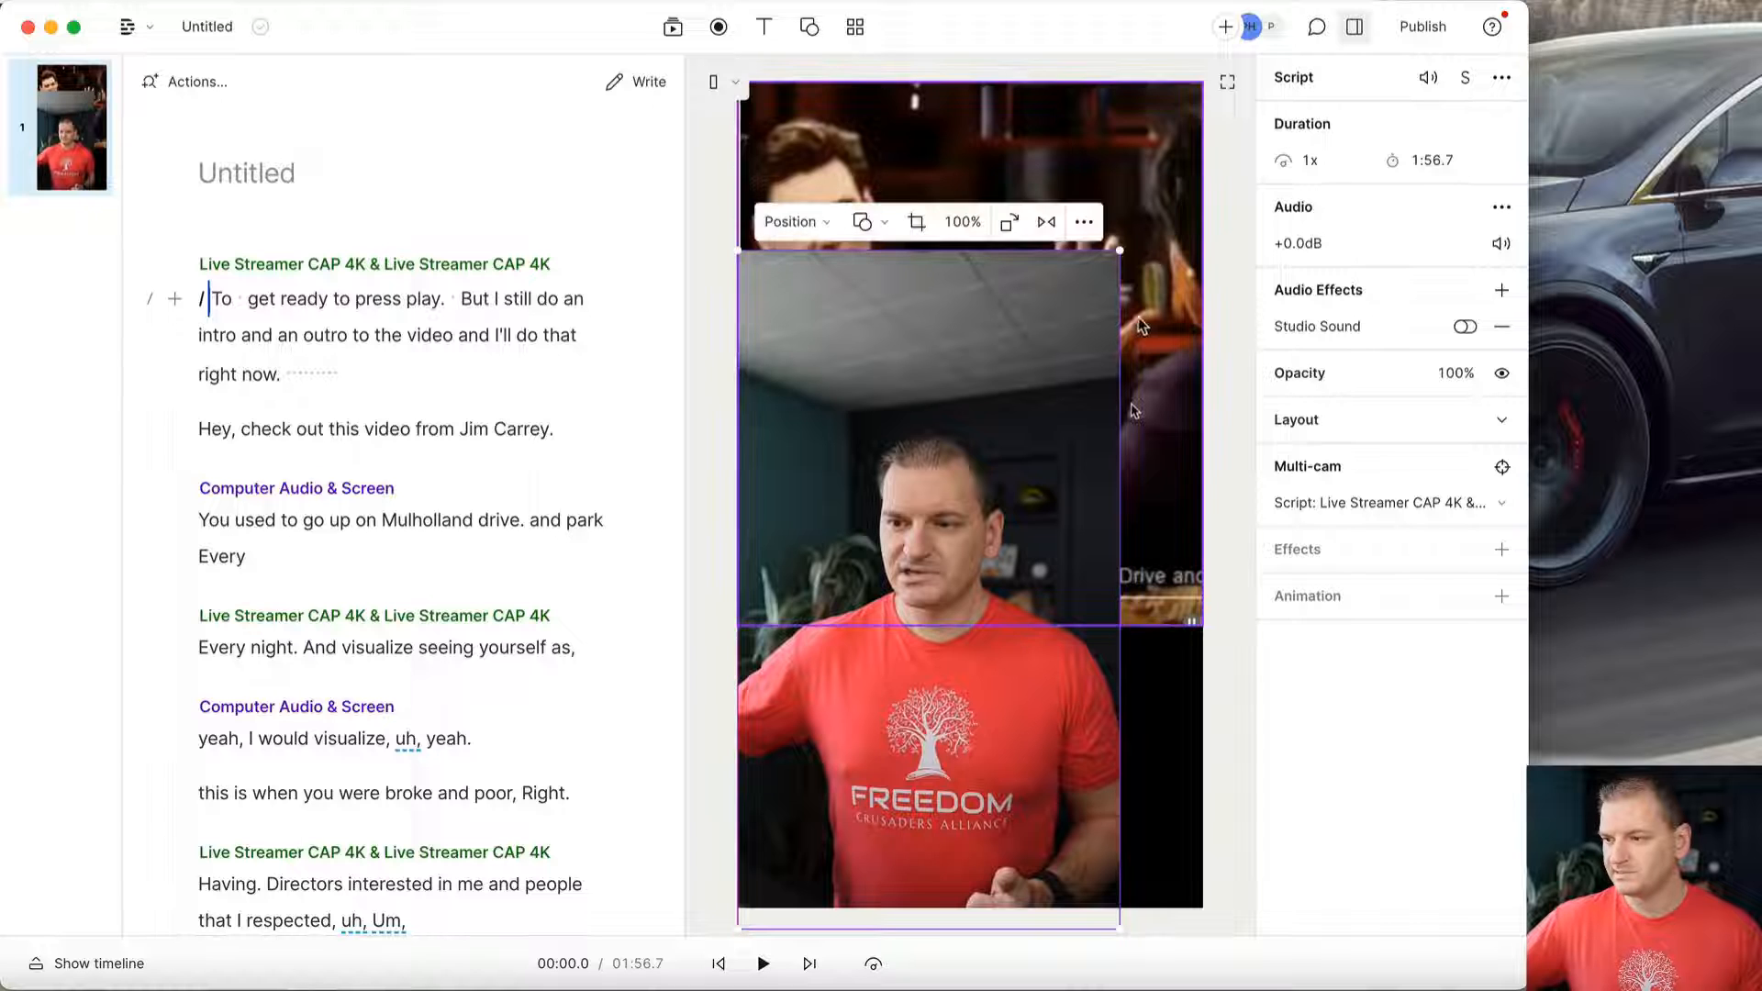
left_click_drag(1119, 250, 1263, 105)
Crop the ceiling off the camera layer and move the layer to the lower part of the canvas beneath the interview.
left_click(958, 83)
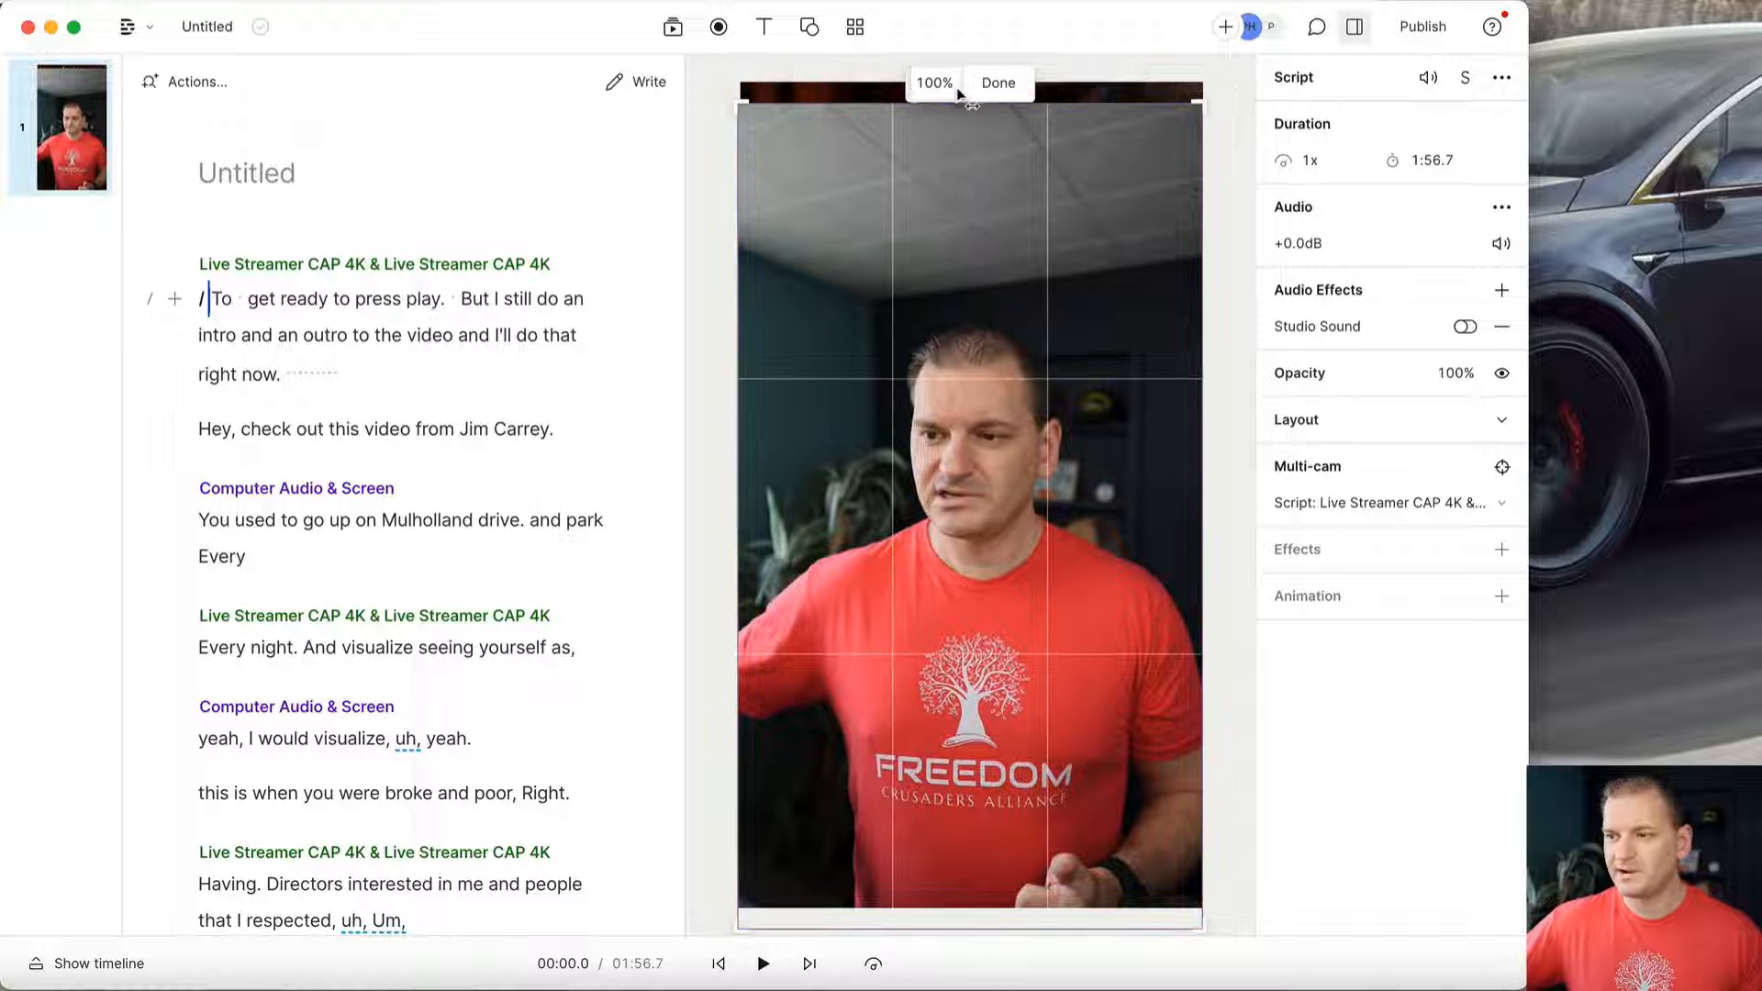
left_click_drag(746, 107, 726, 322)
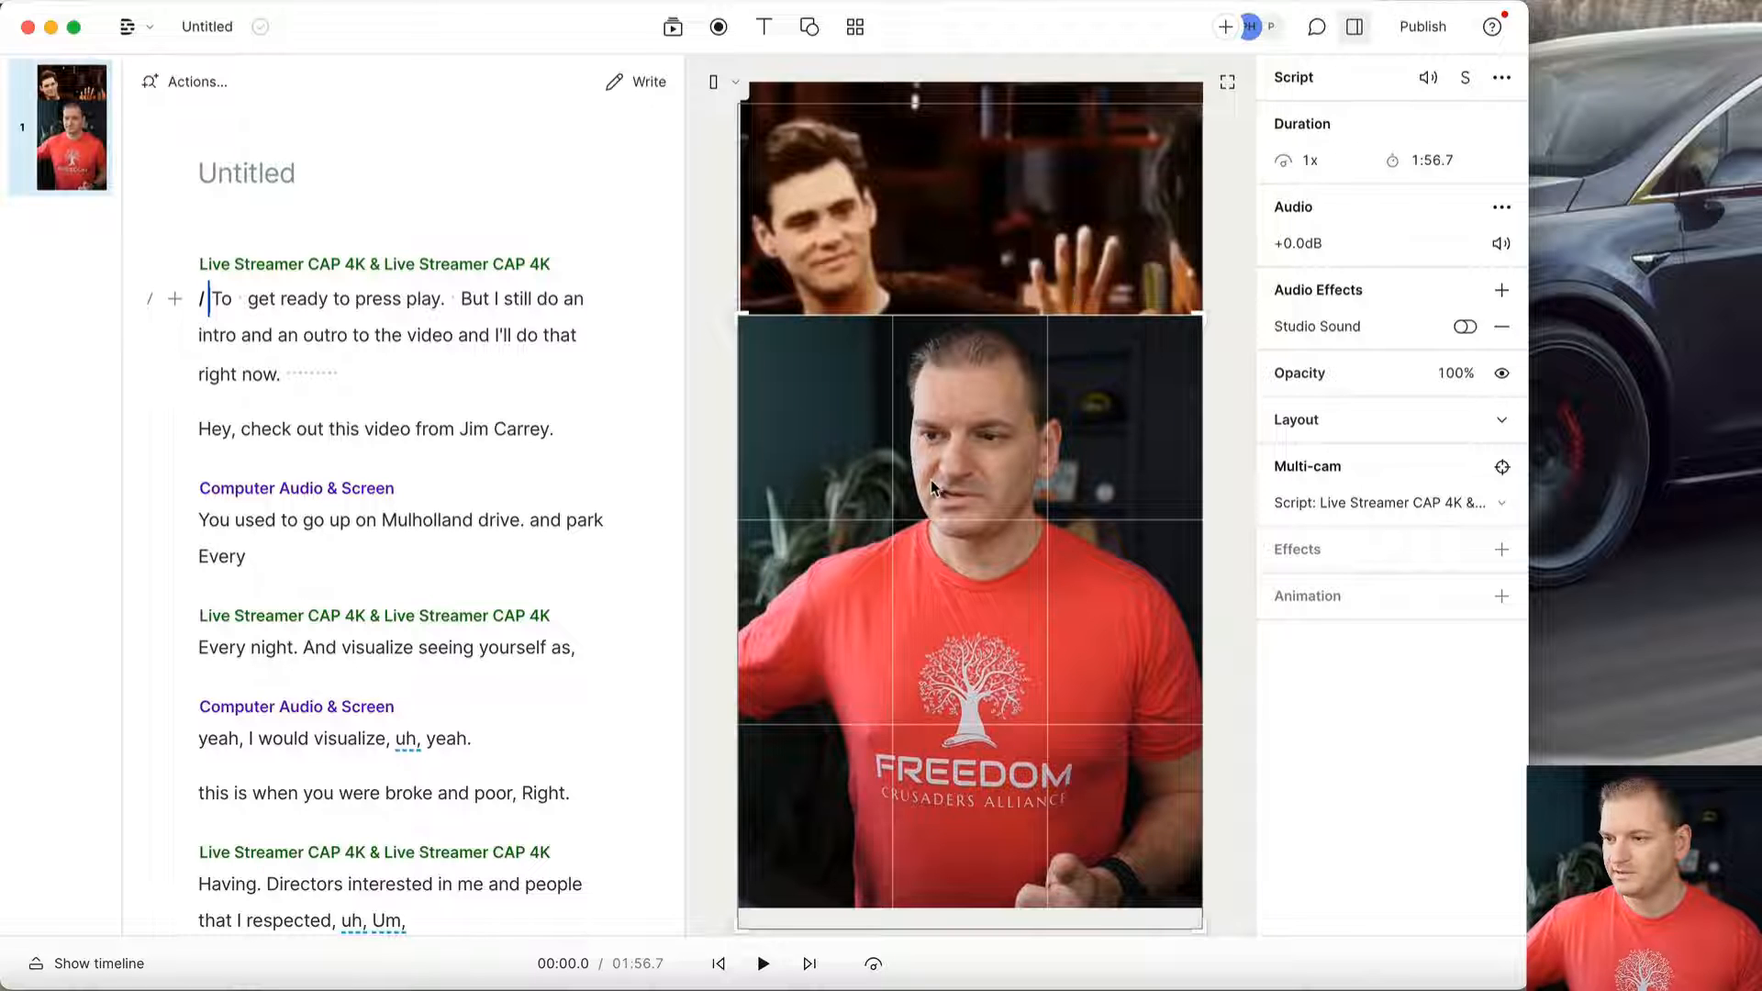
left_click(1035, 288)
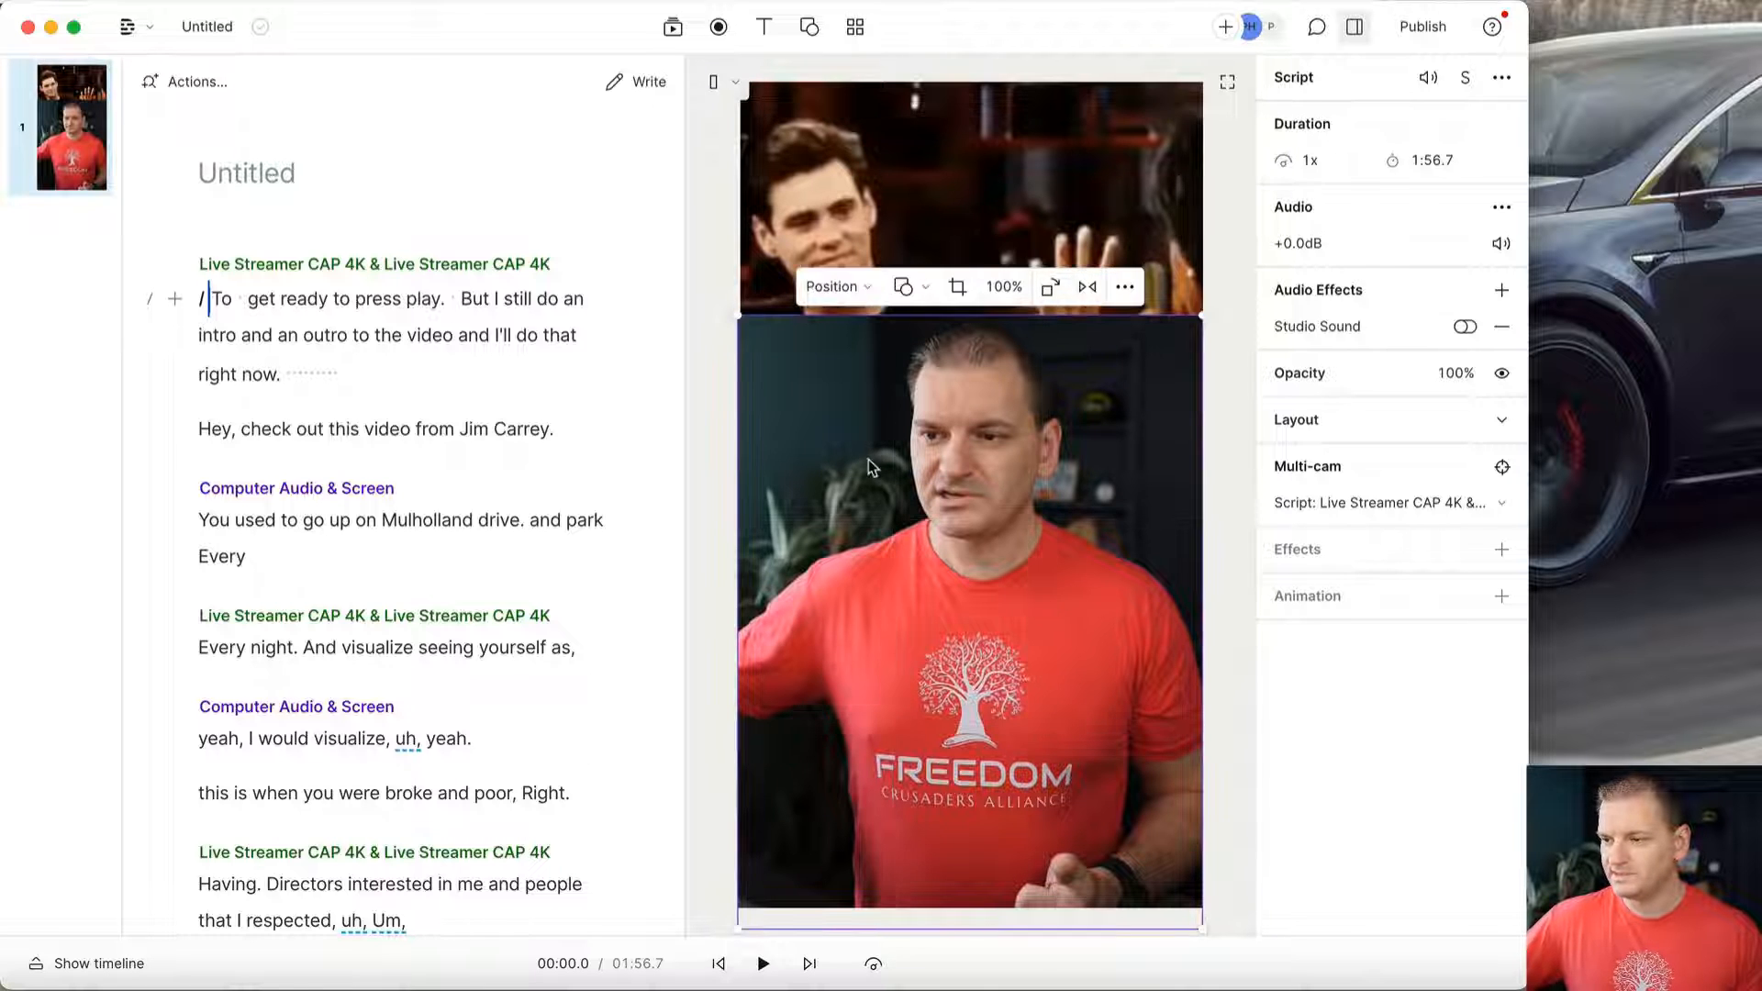
left_click_drag(868, 459, 870, 374)
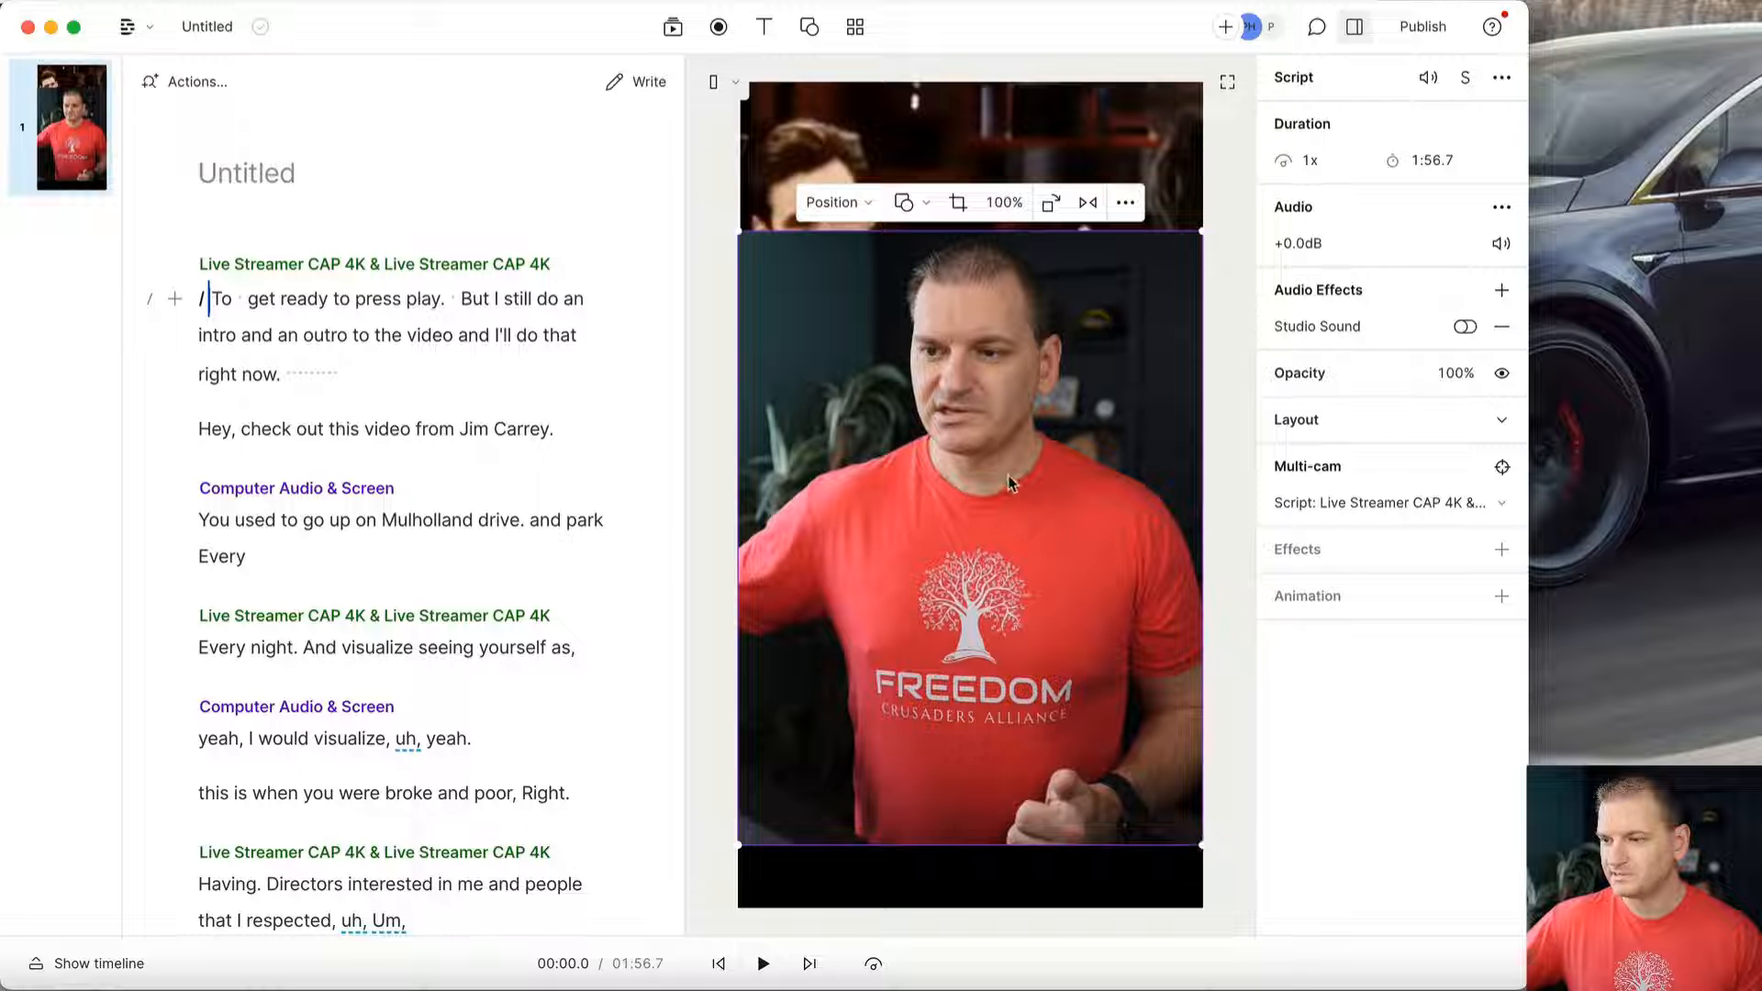
left_click_drag(1005, 478, 1005, 791)
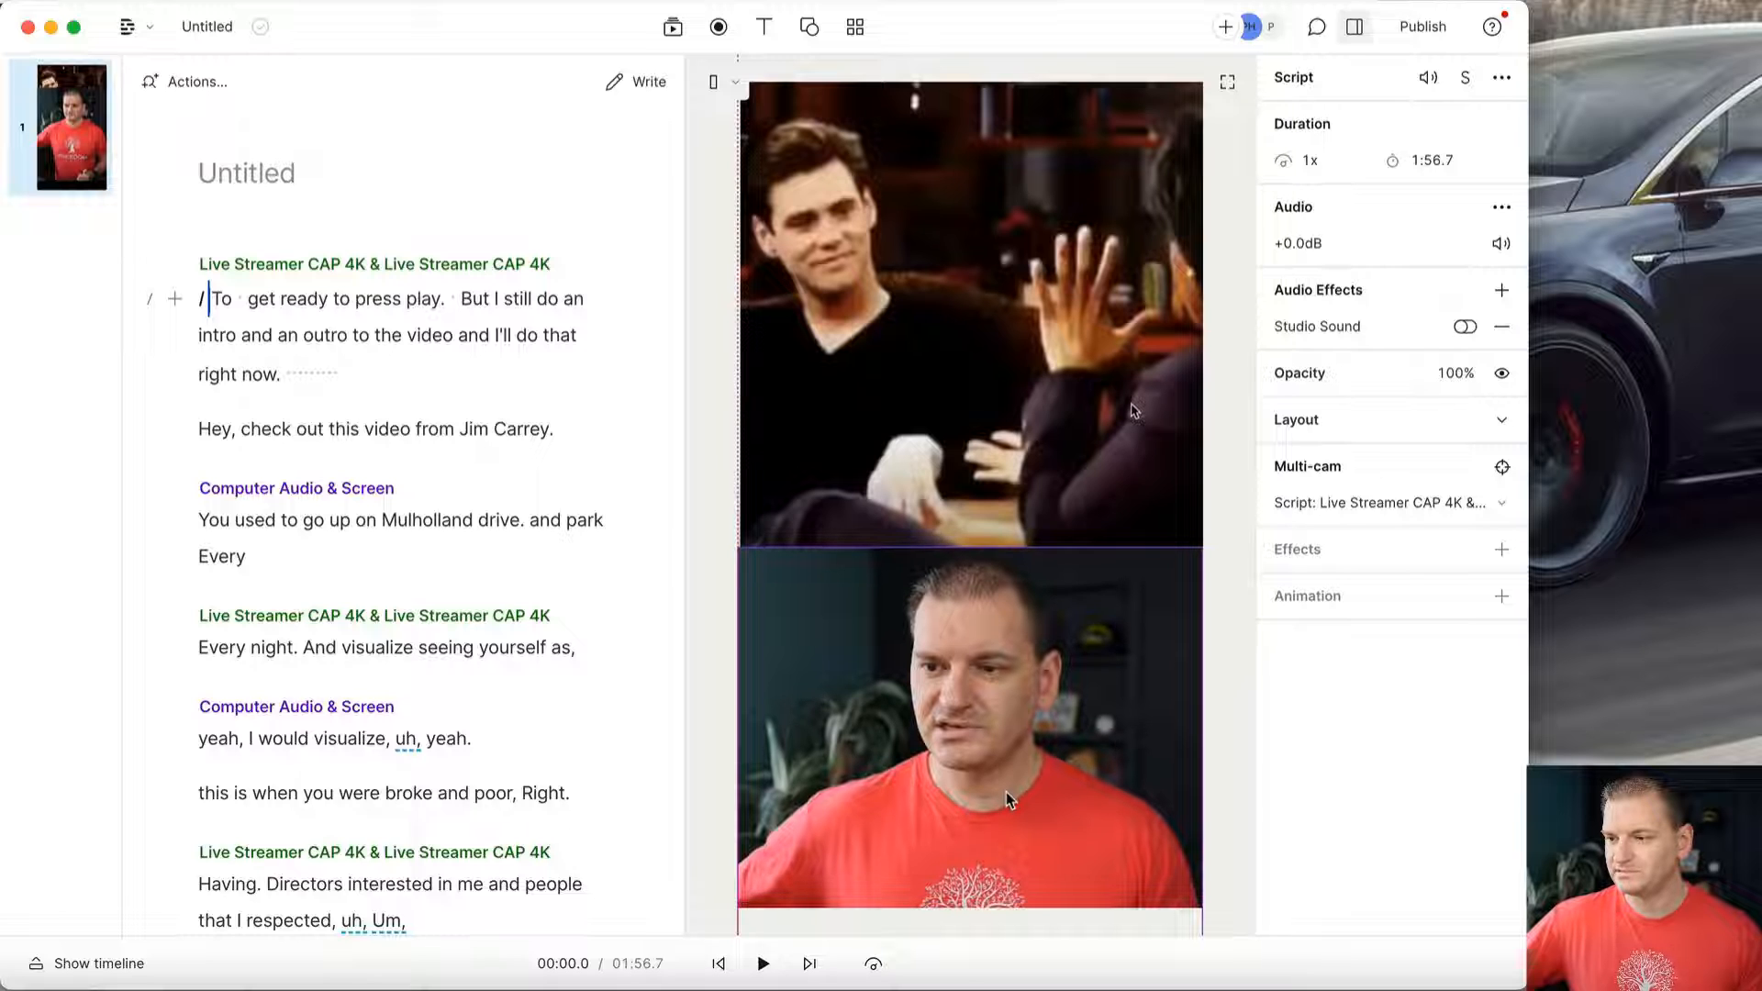
Enlarge the screen recording layer slightly past the canvas's left edge so no gap remains beside the interview picture.
left_click(714, 472)
left_click(752, 511)
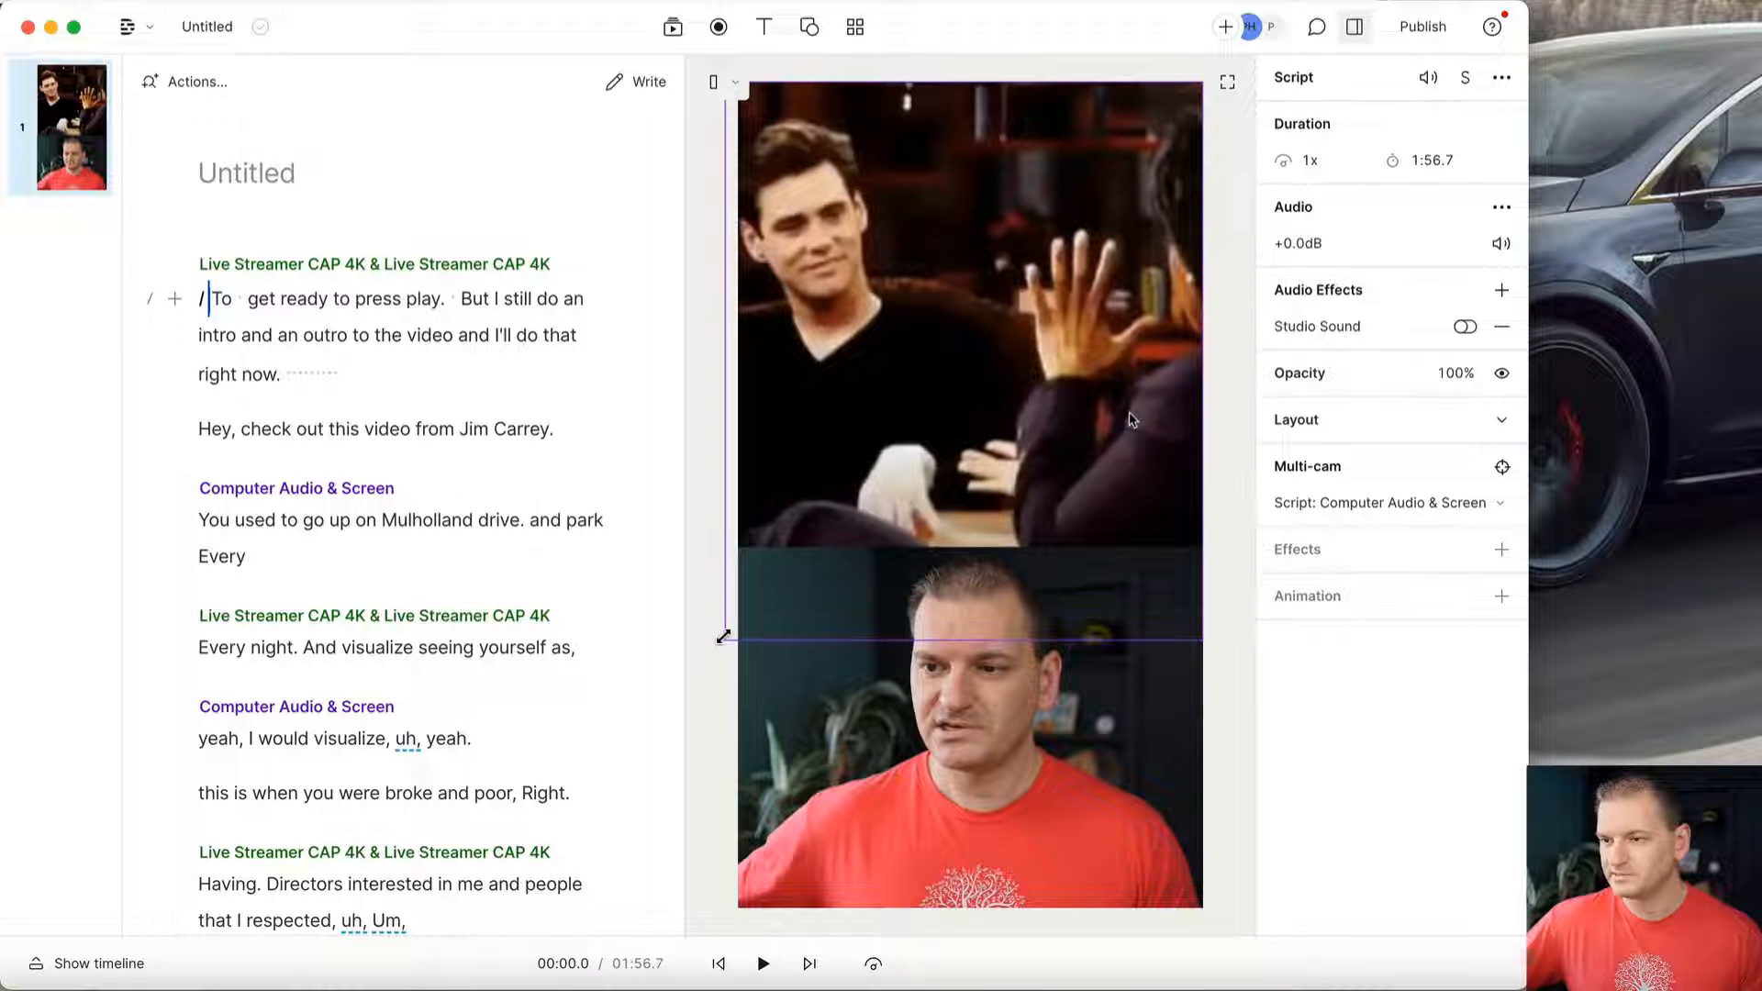
left_click(708, 435)
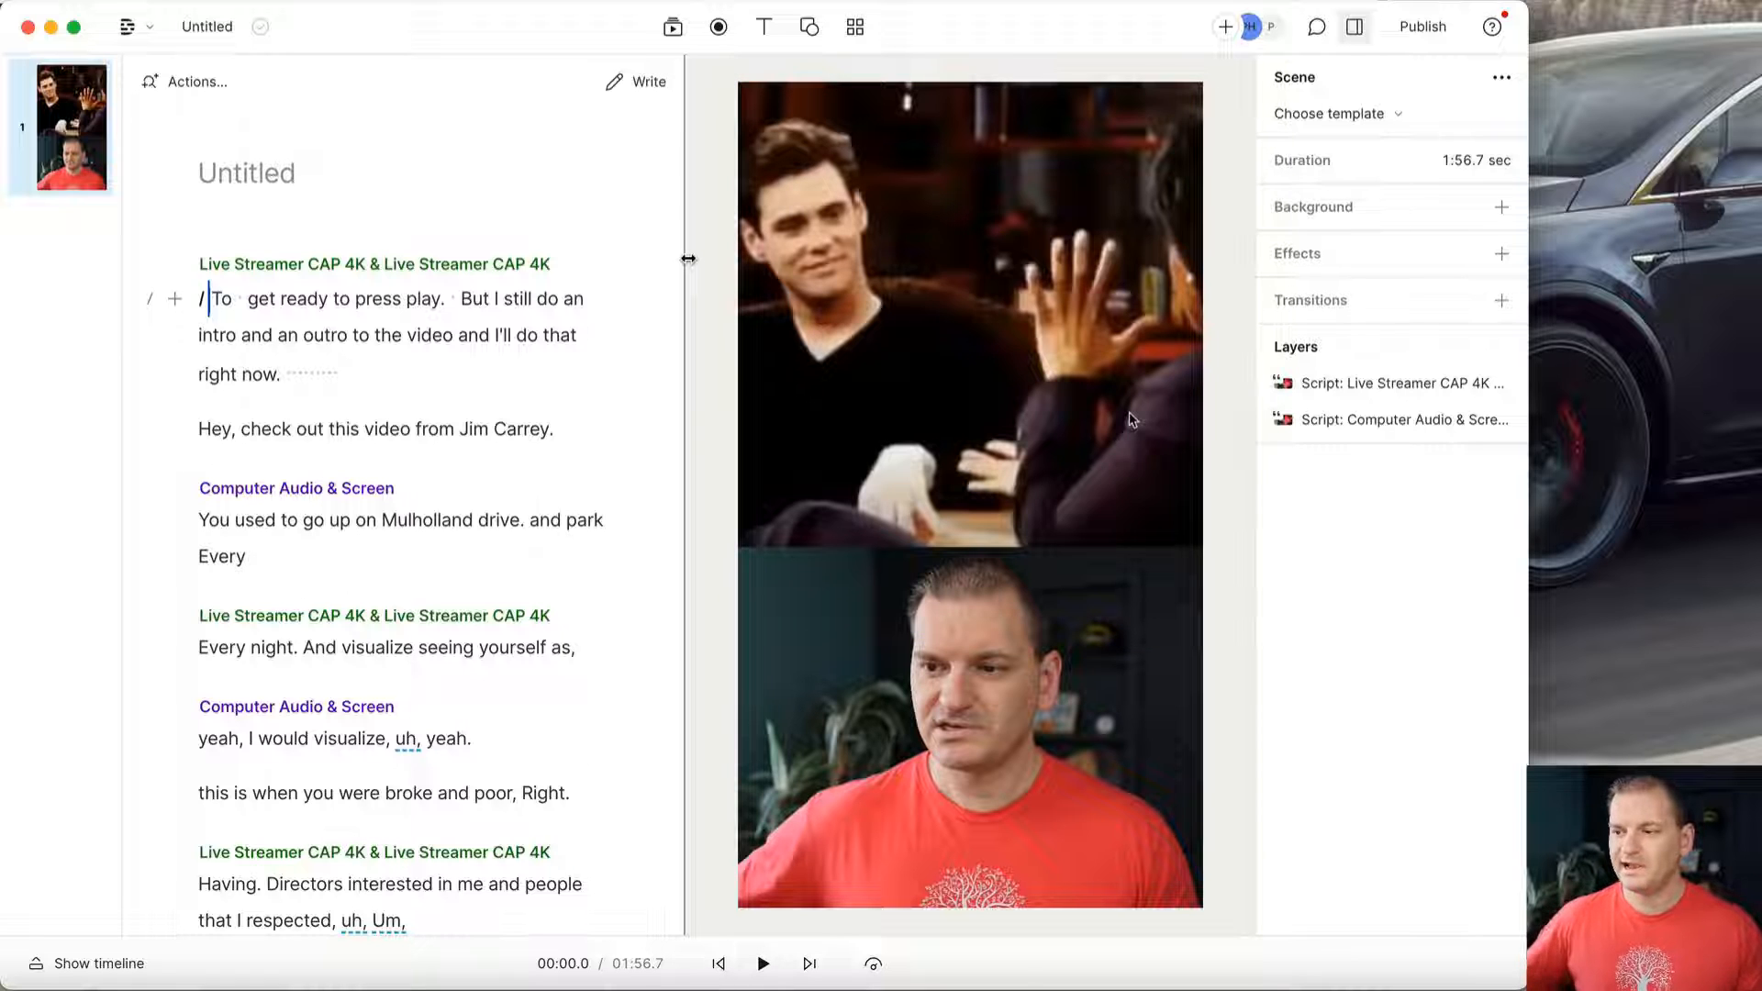
left_click(930, 278)
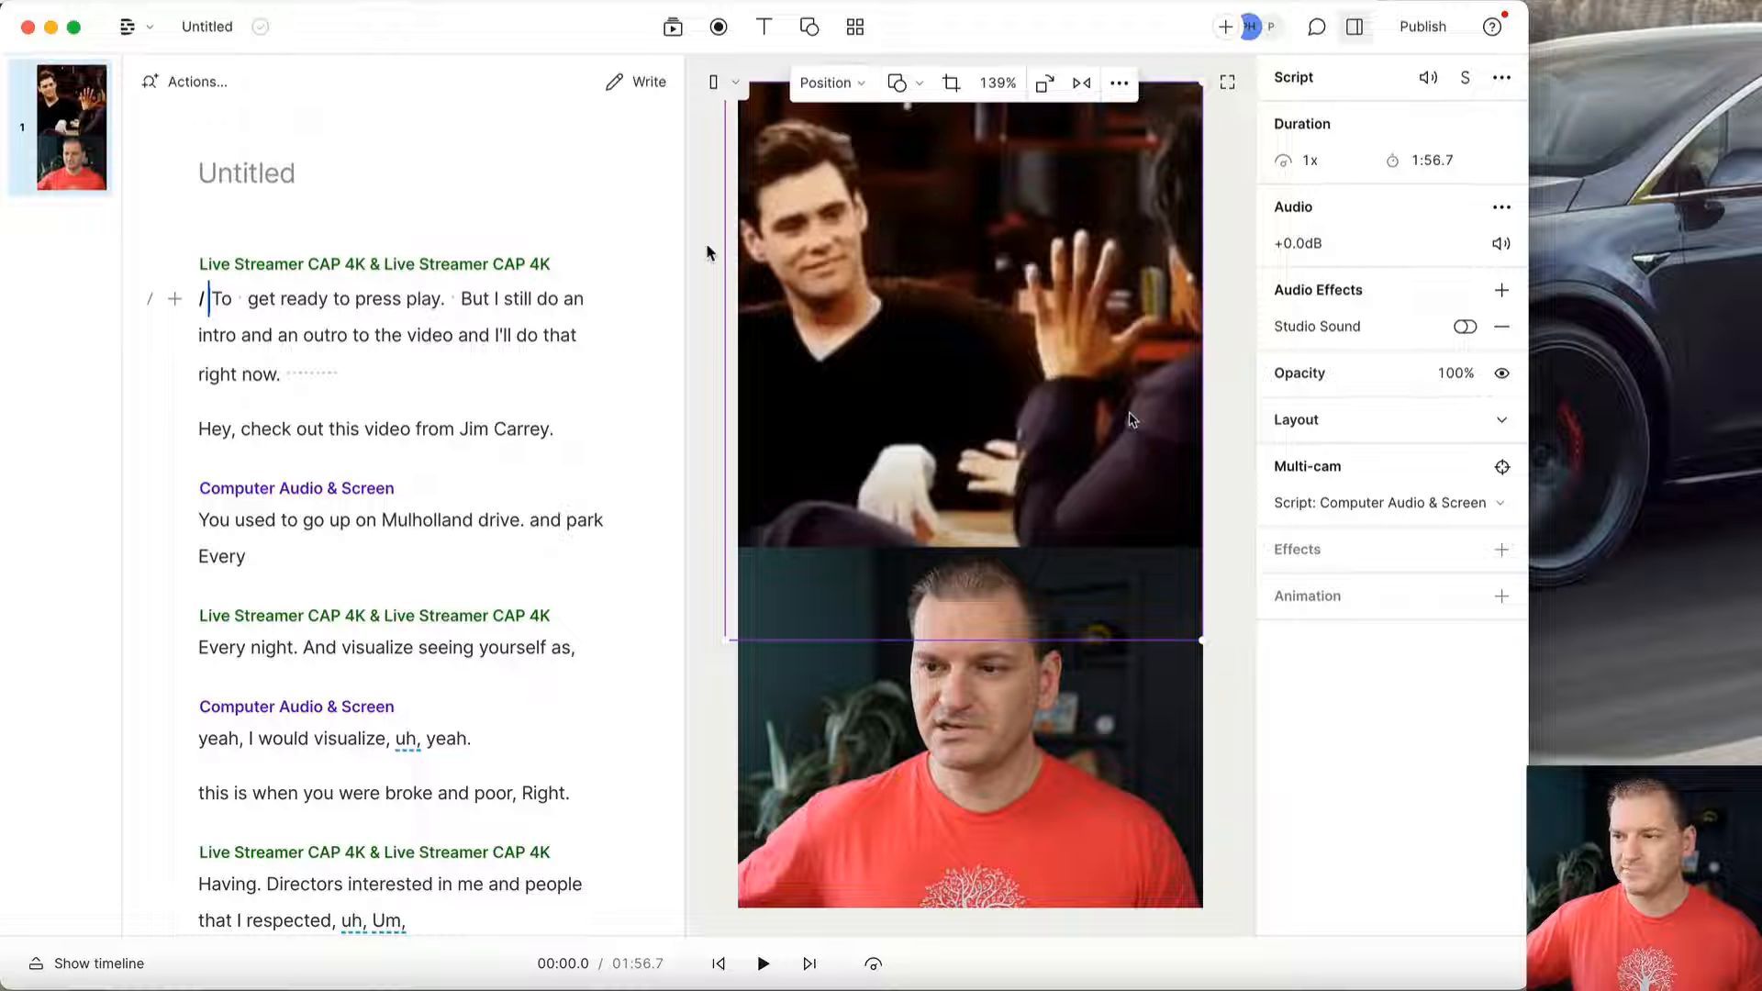
left_click(723, 220)
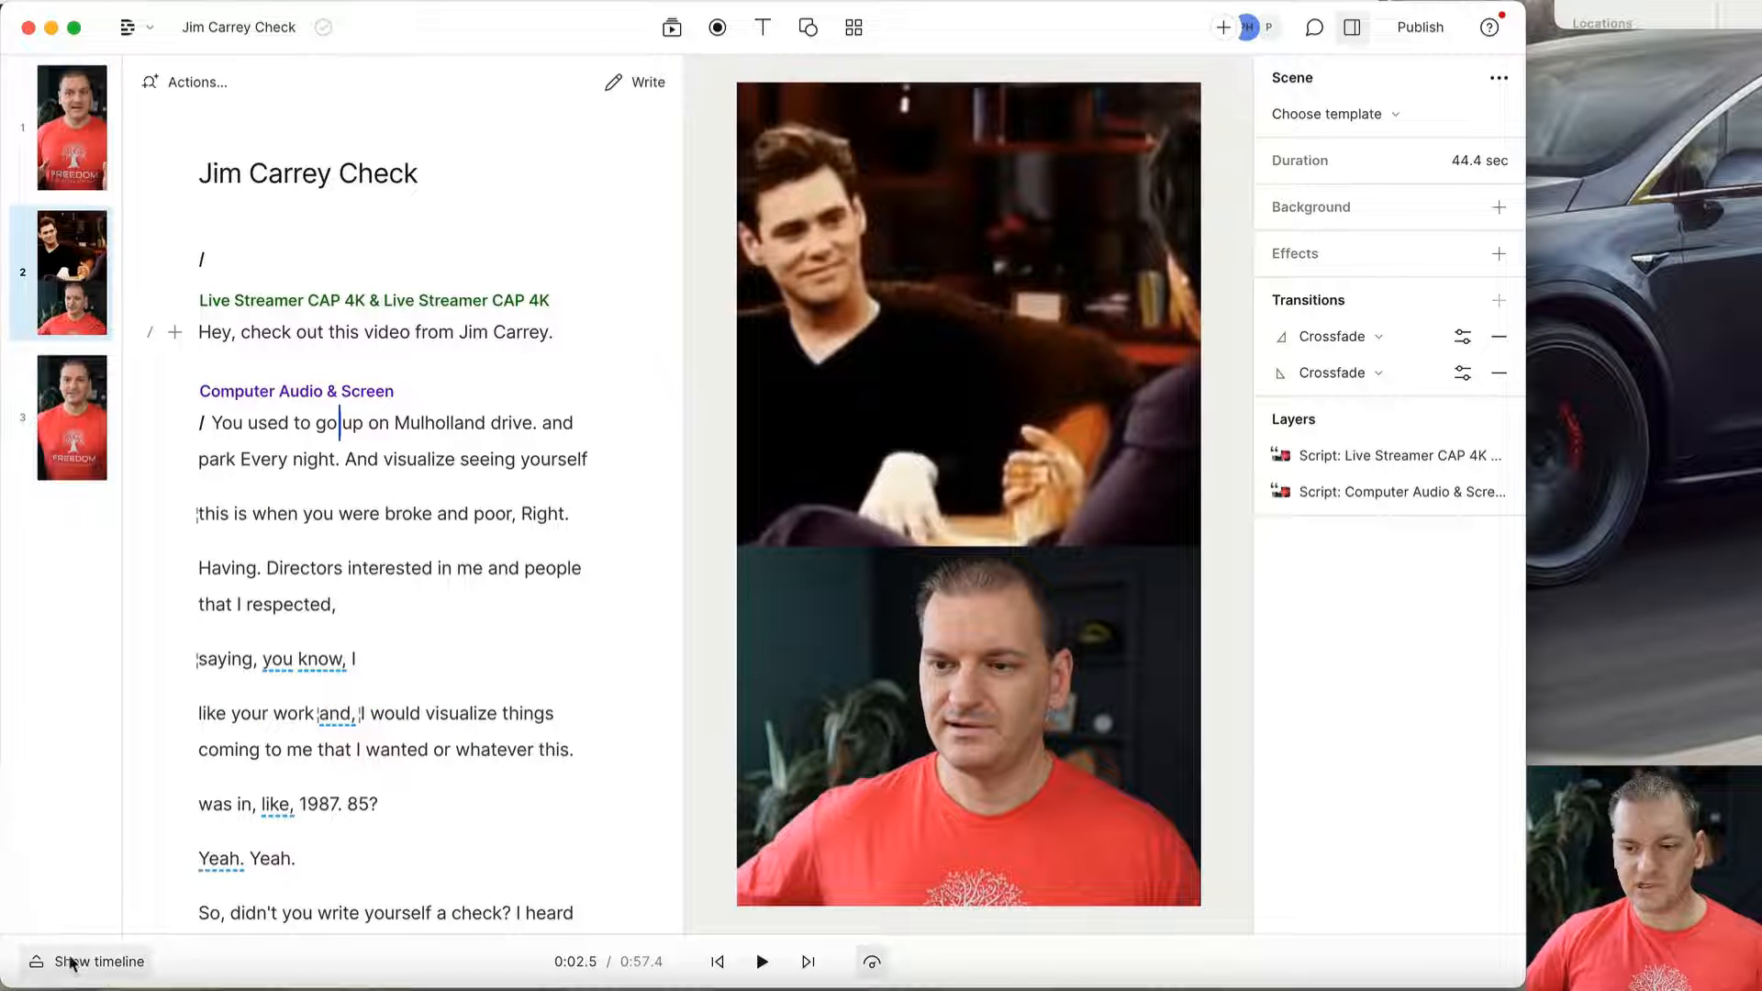
Show the timeline and make its area taller.
left_click(95, 963)
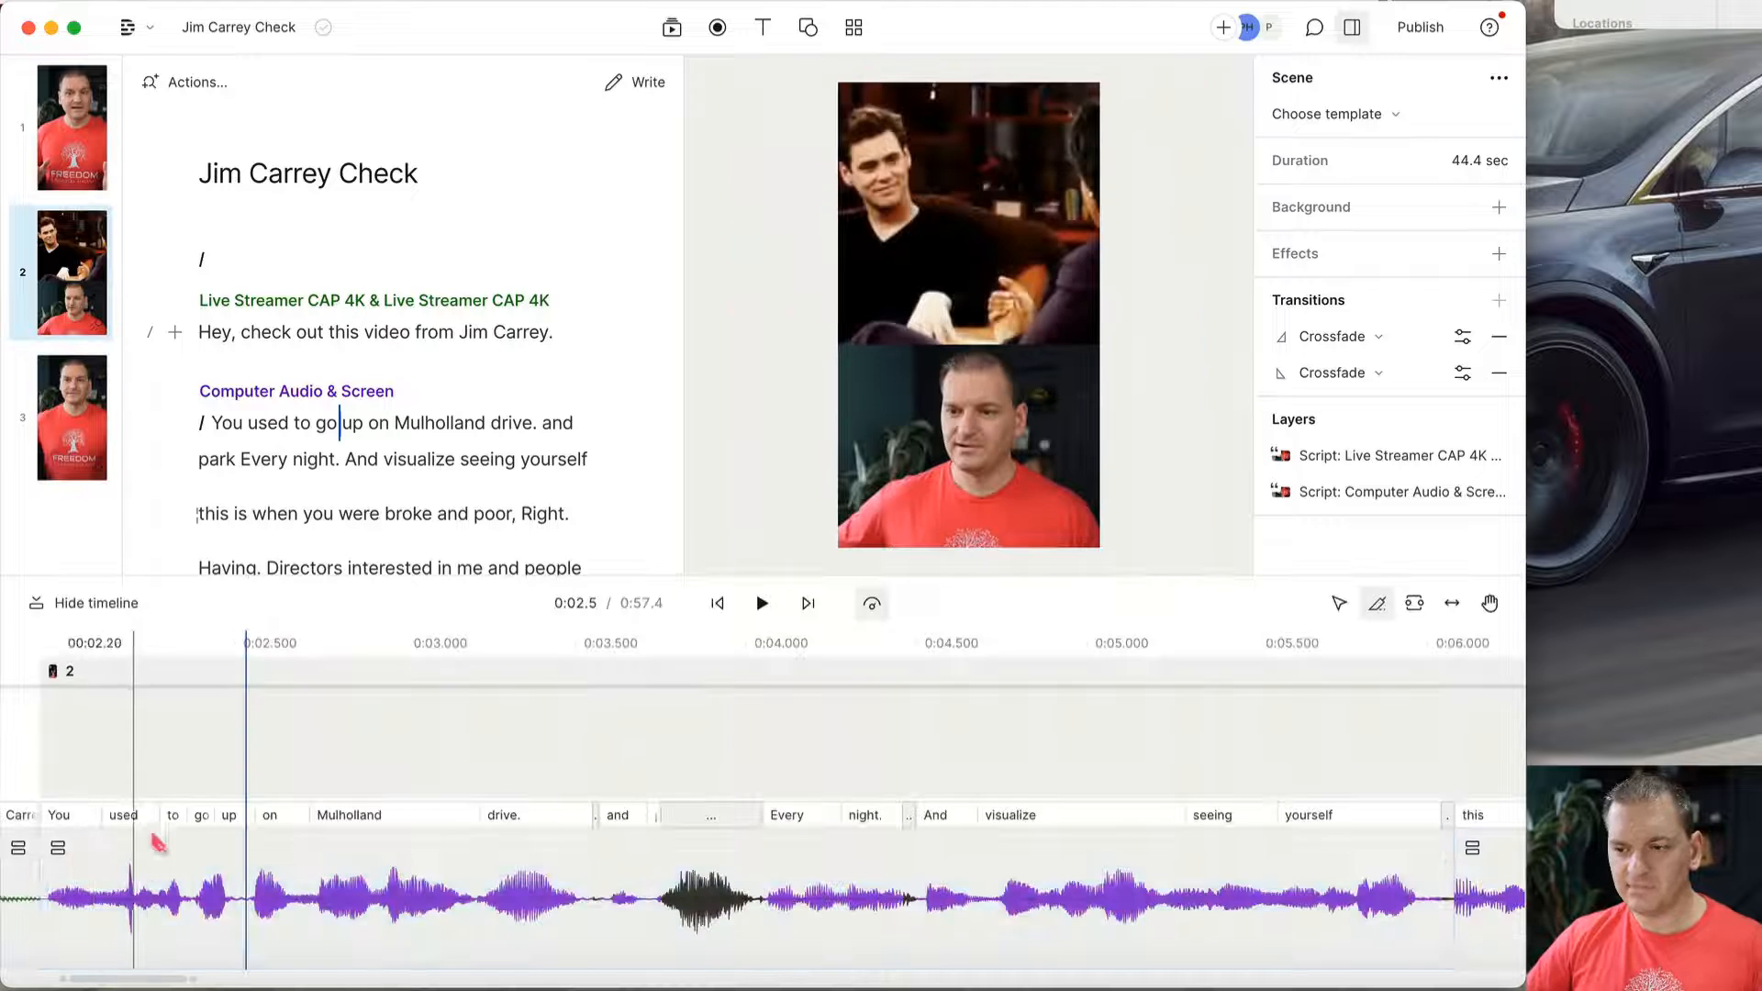
mouse_move(309, 590)
left_mouse_down()
mouse_move(303, 712)
mouse_move(301, 487)
mouse_move(301, 560)
left_mouse_up()
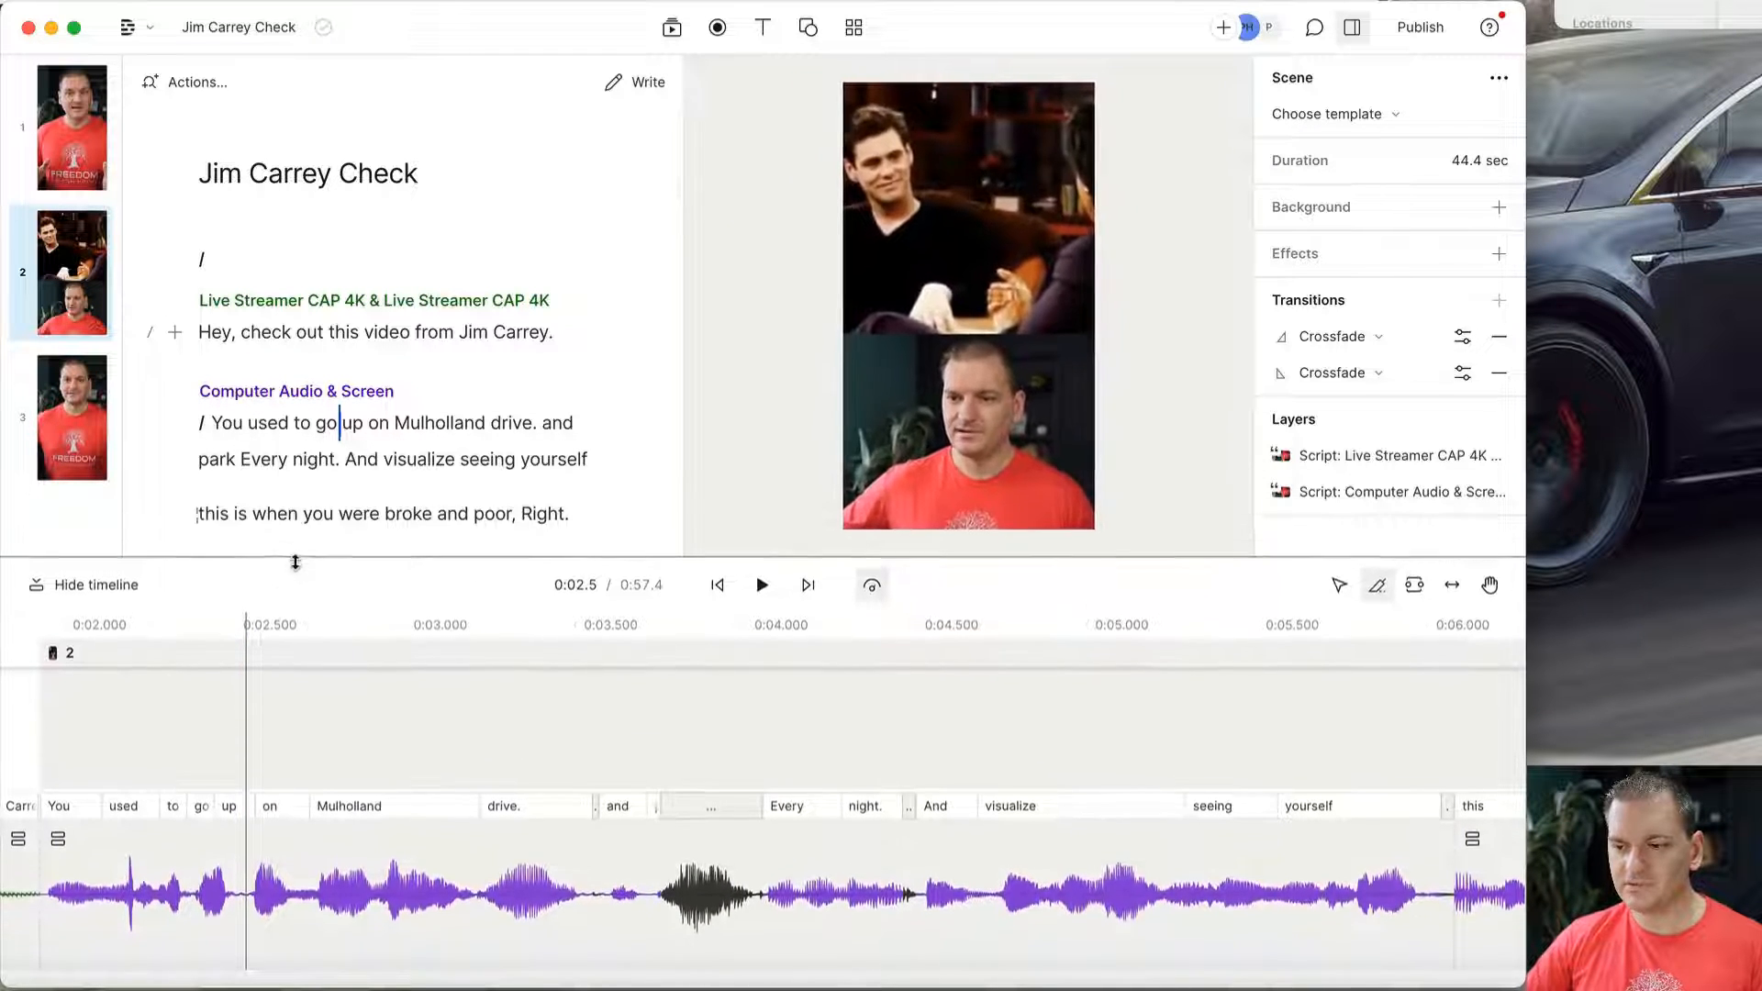
left_click(852, 928)
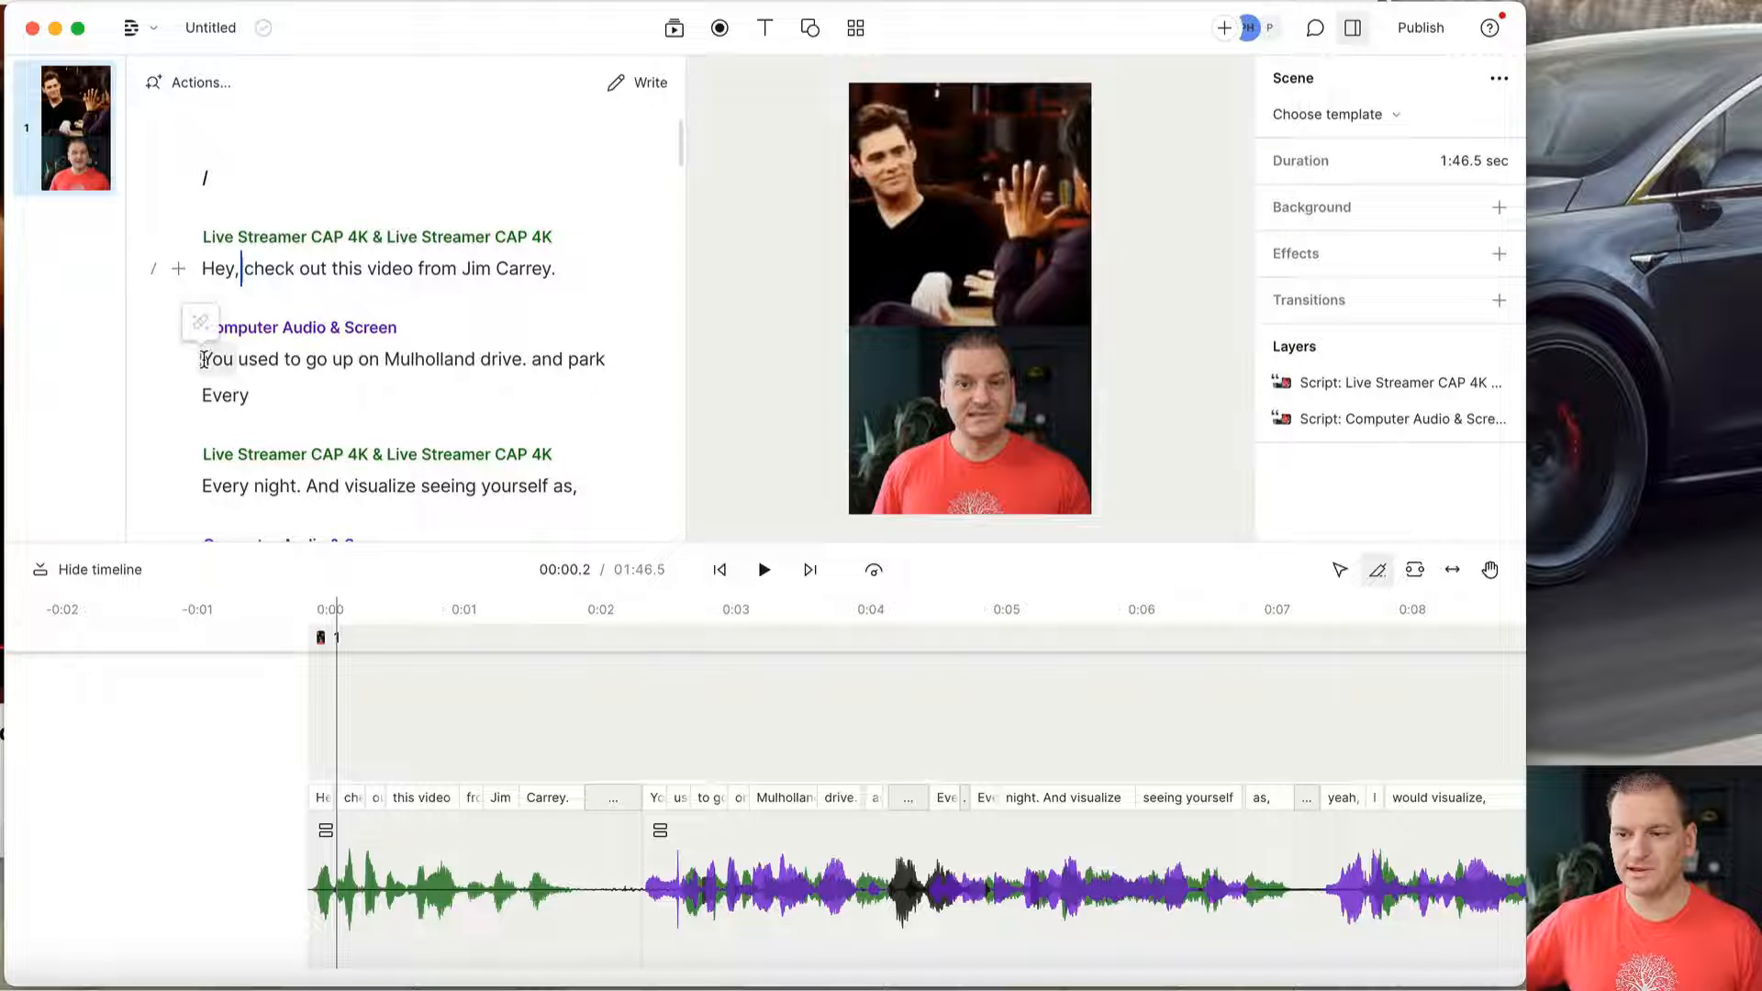
Start a second scene in the script before "You used to go up on Mulholland drive" and check both scenes.
left_click(203, 360)
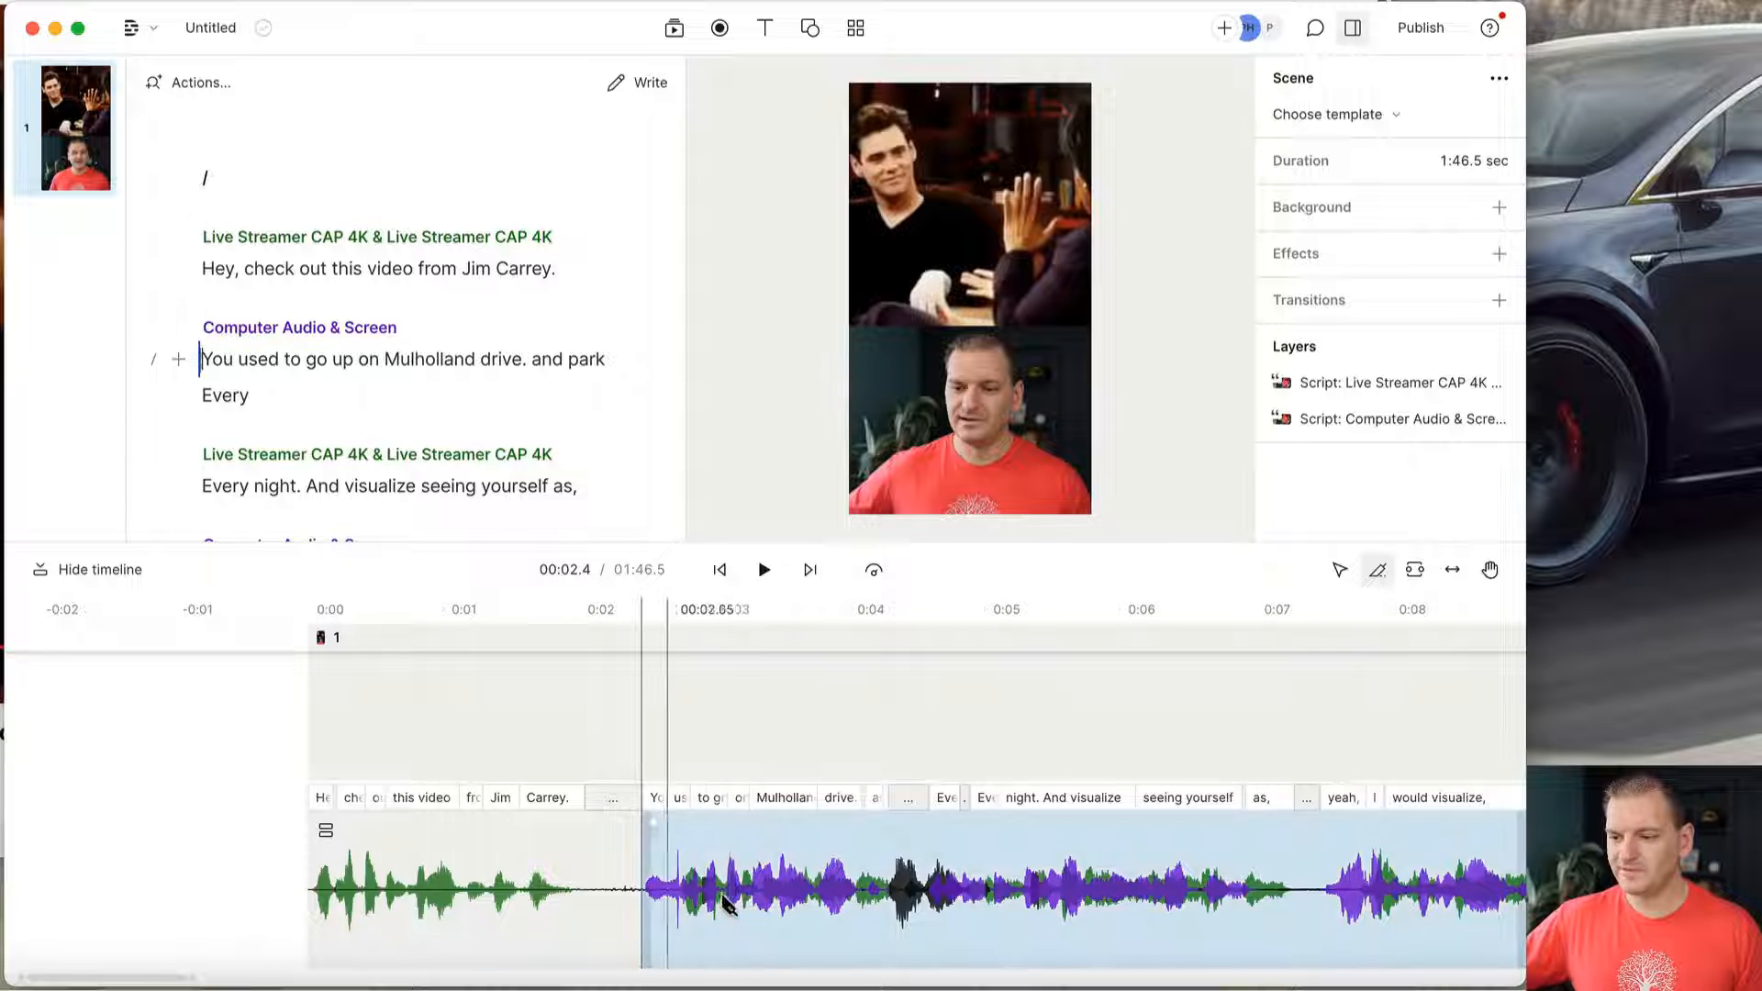
left_click(152, 360)
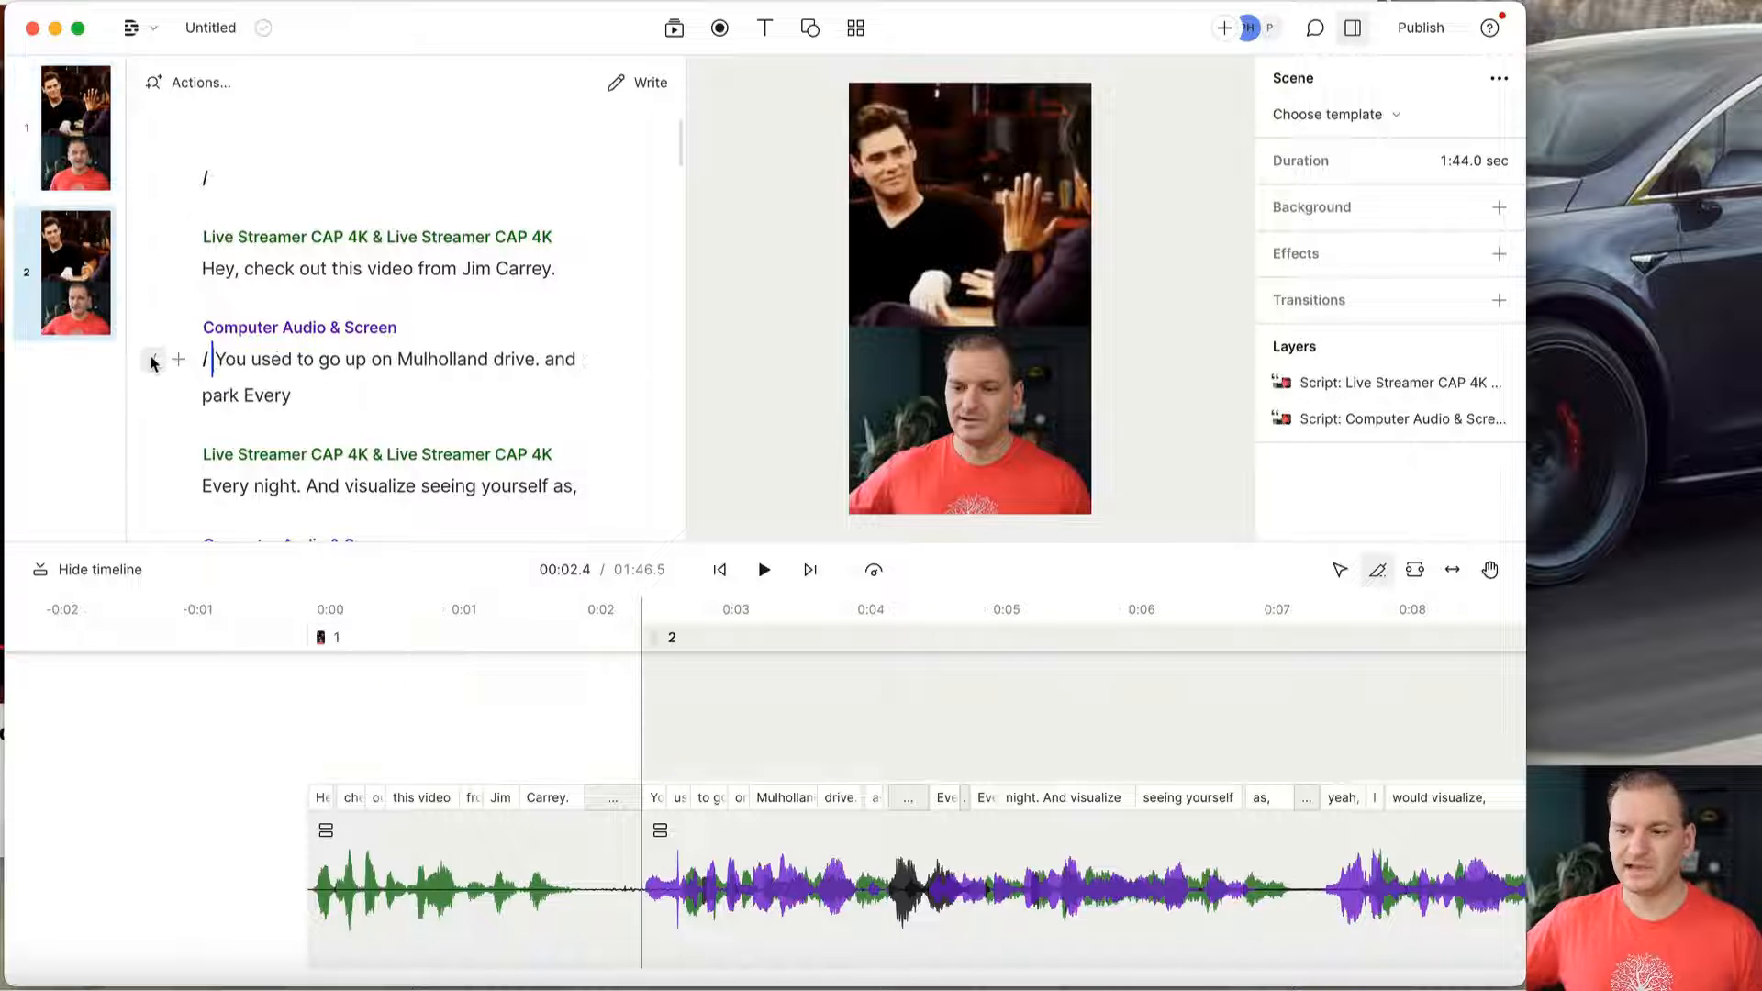
left_click(73, 108)
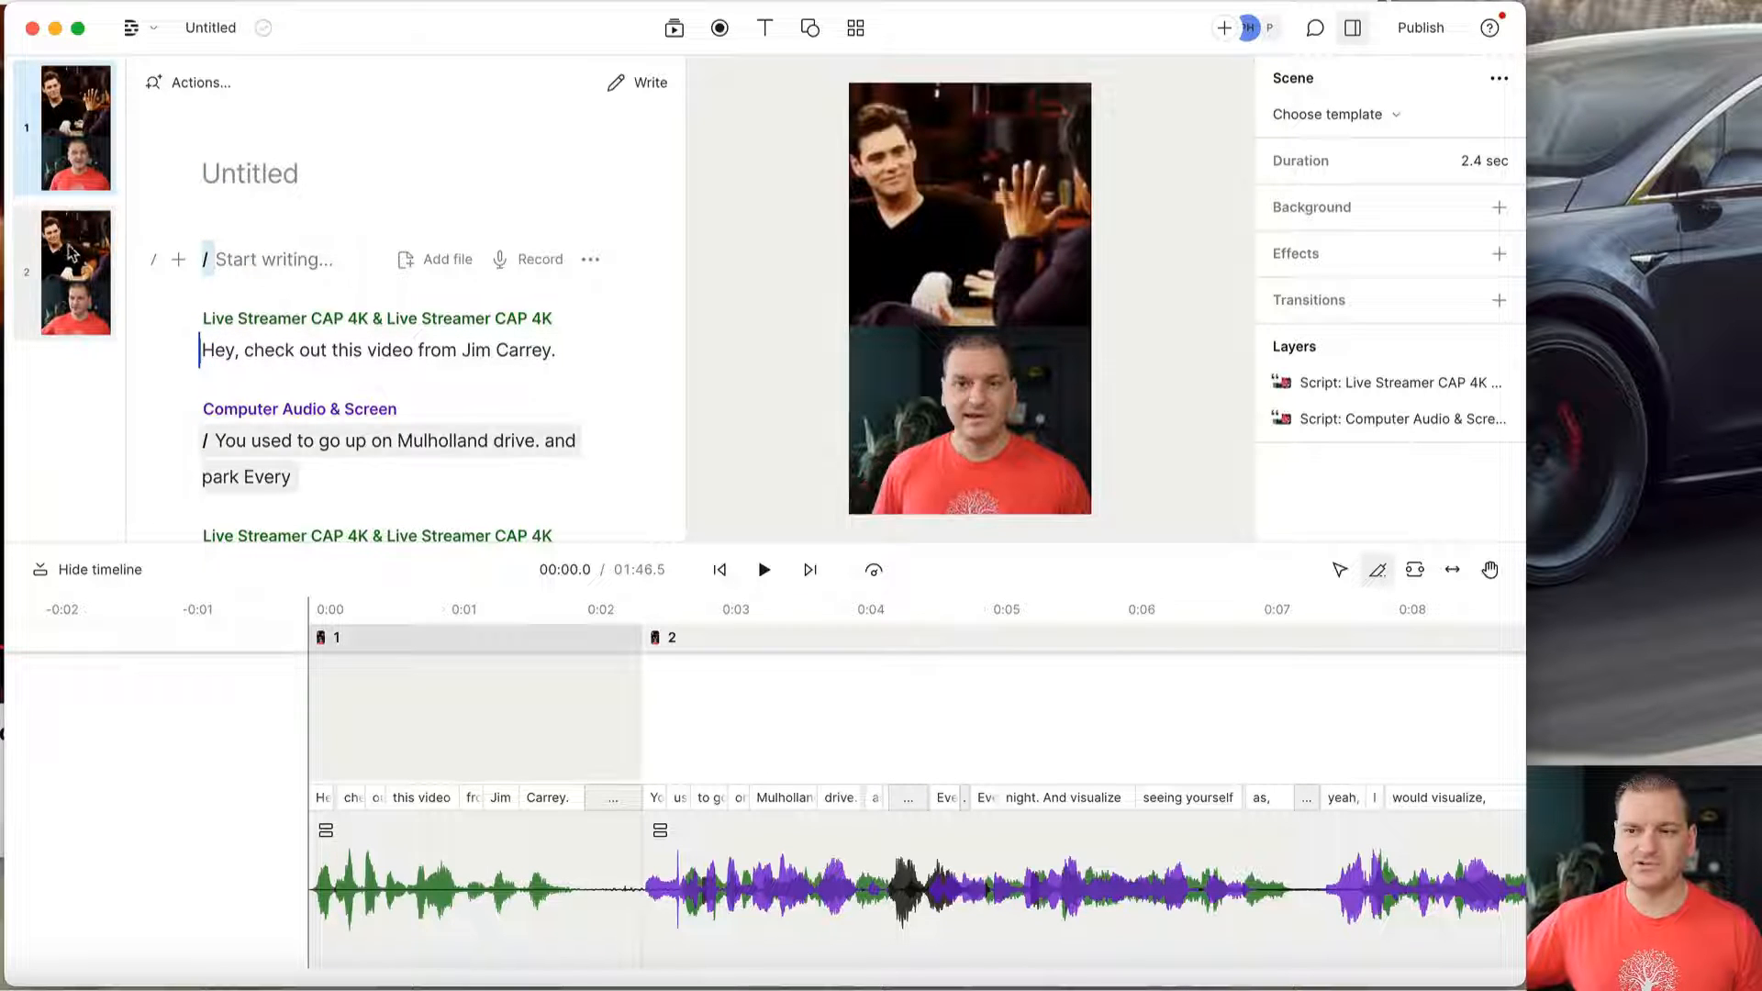
left_click(70, 250)
left_click(71, 138)
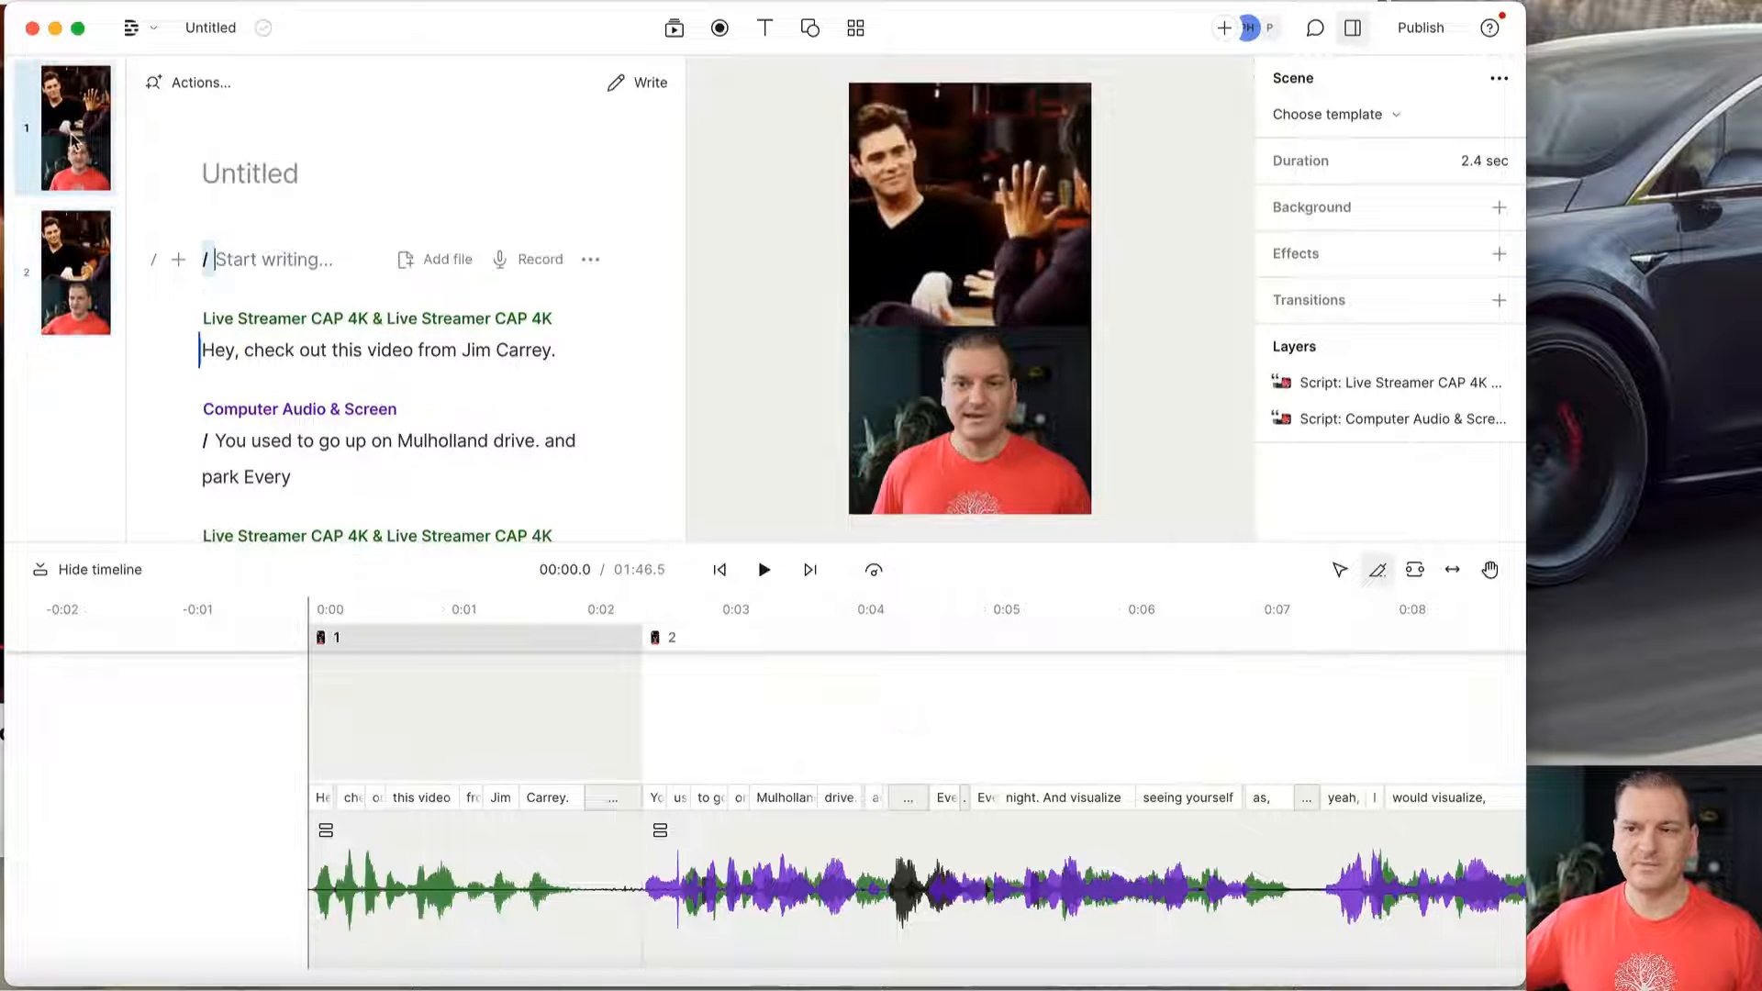
left_click(92, 297)
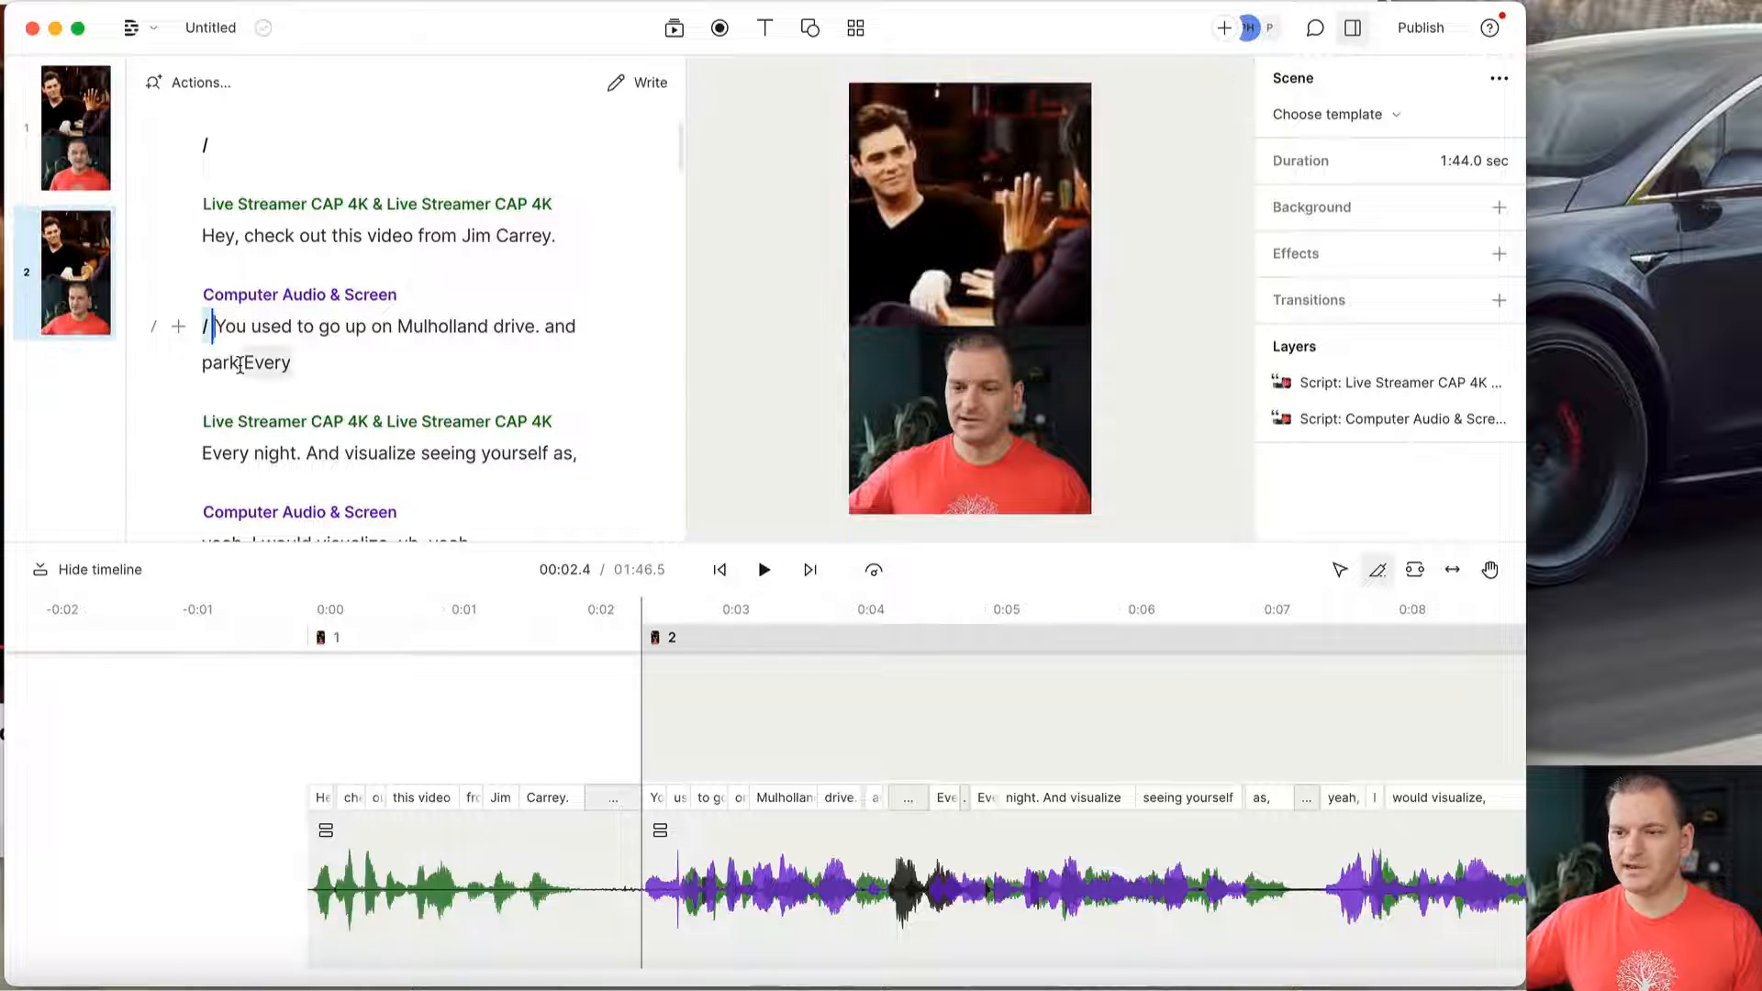
Start a third scene in the script before "Wow. Isn't that amazing." at the beginning of the outro.
scroll(295, 352, "down", 15)
scroll(291, 354, "down", 15)
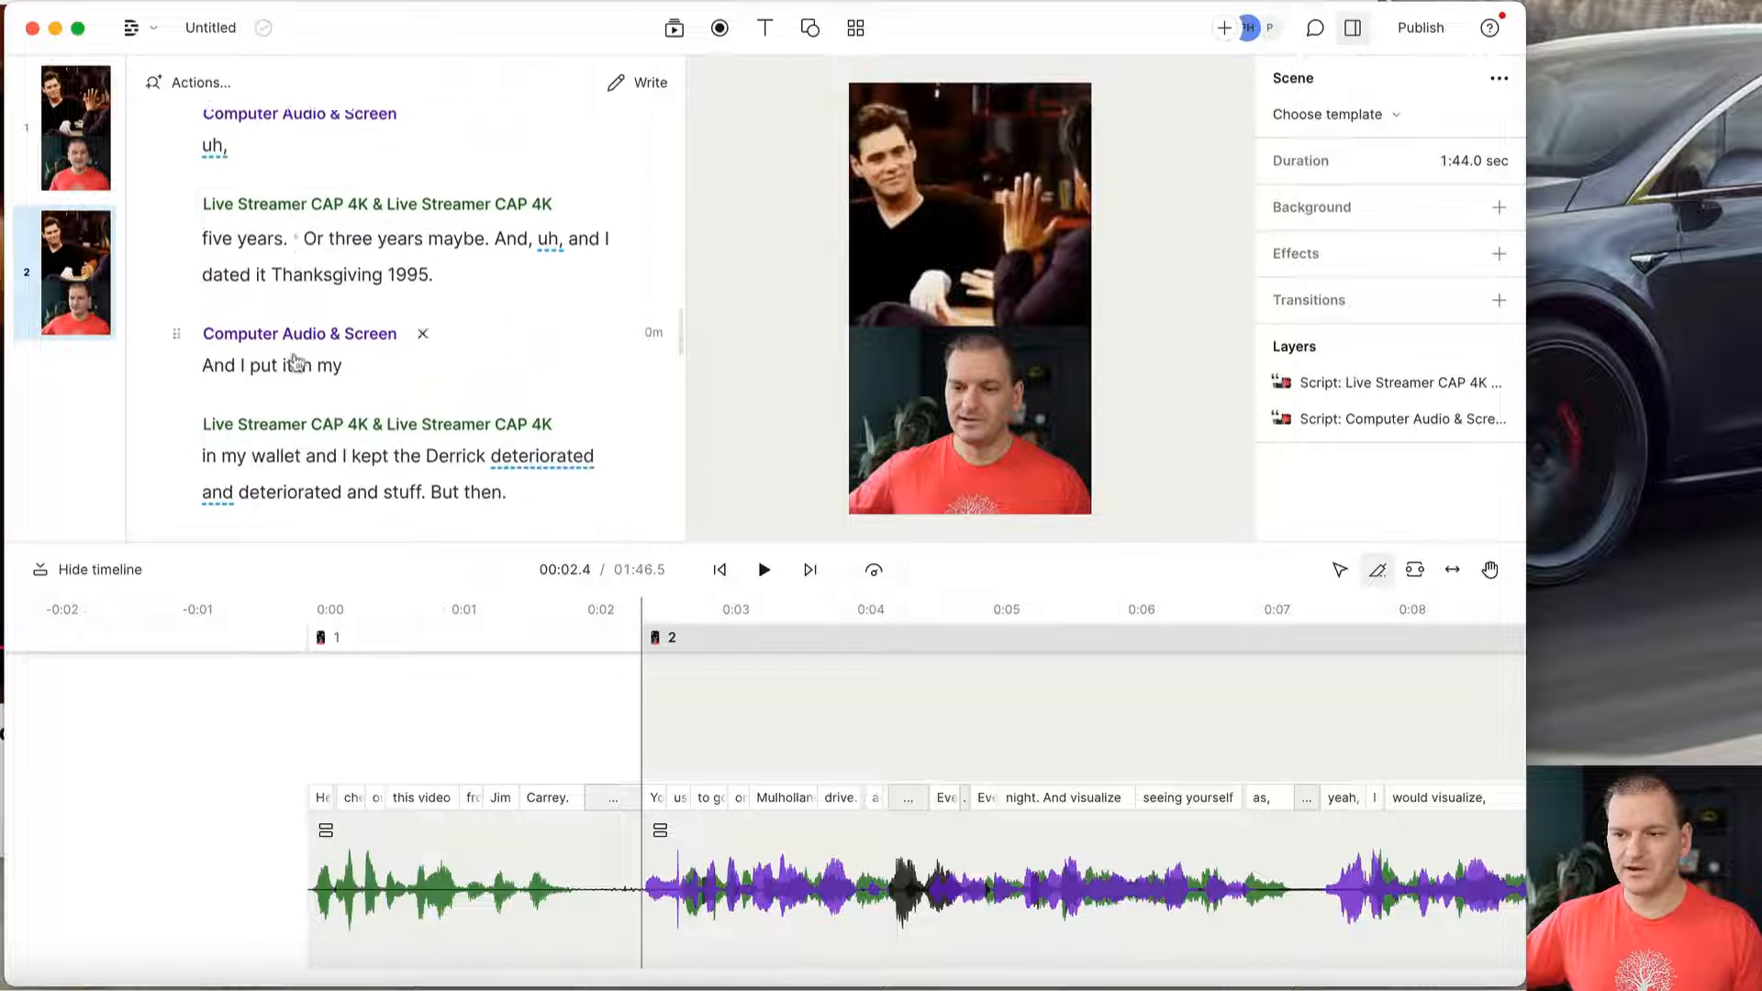
scroll(292, 353, "down", 5)
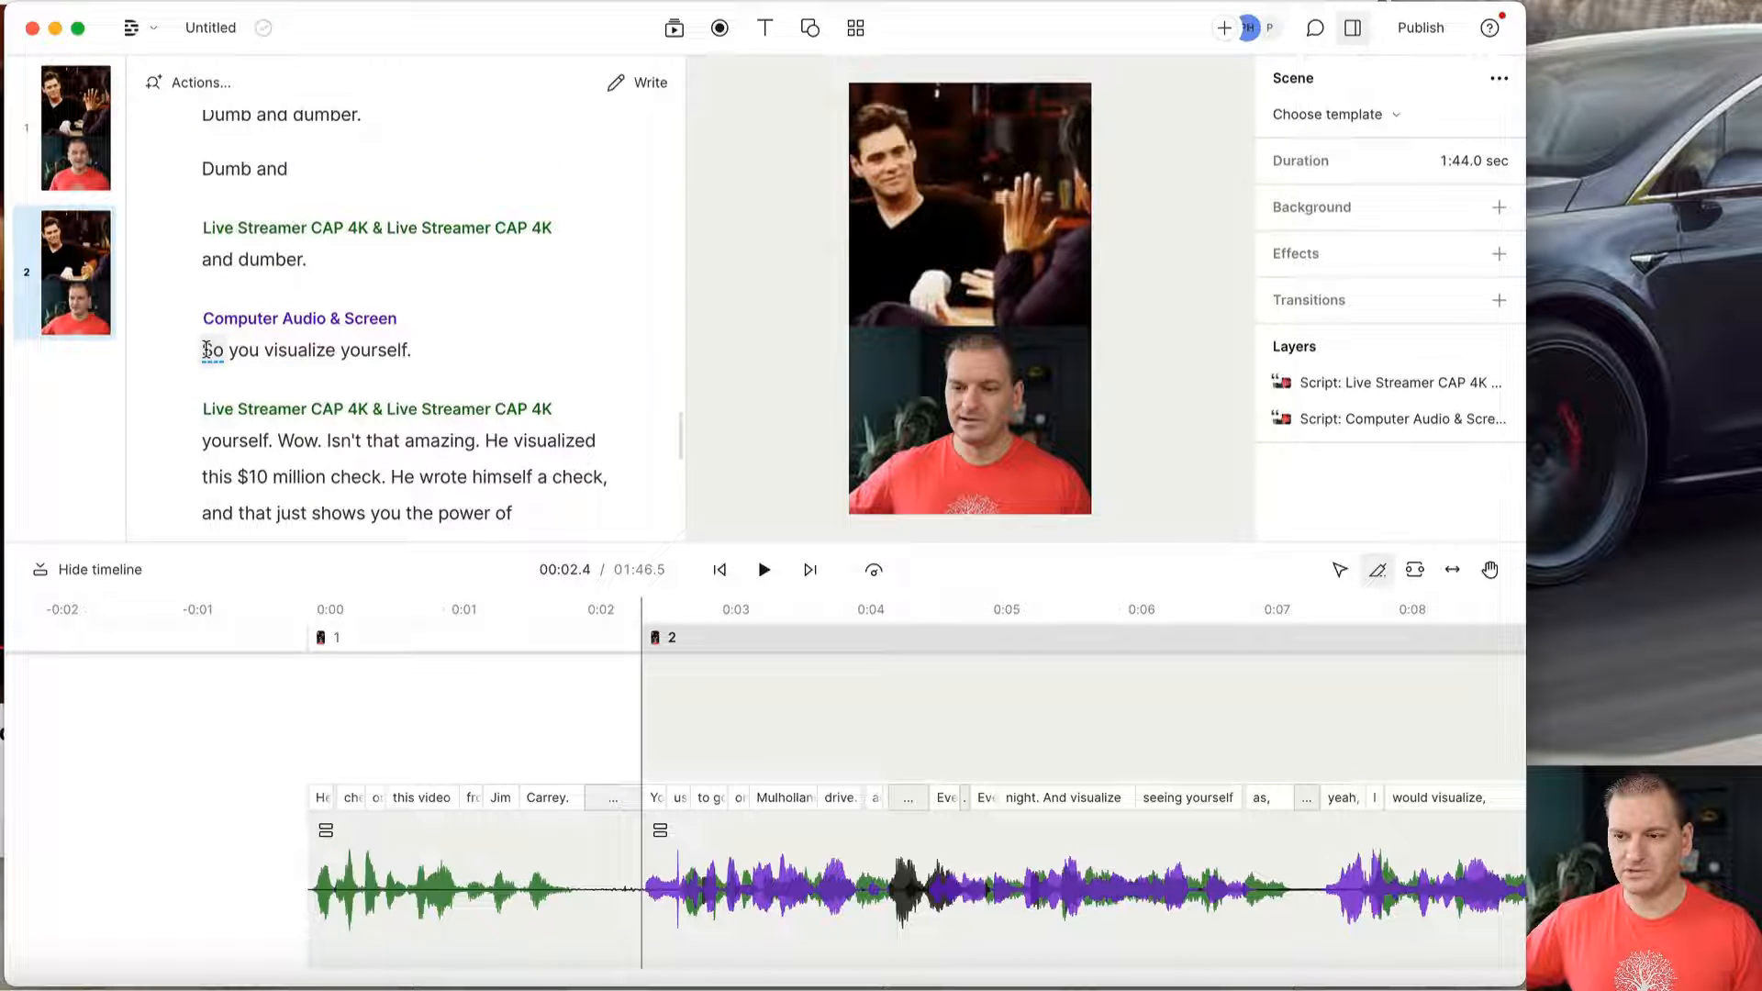
left_click(278, 441)
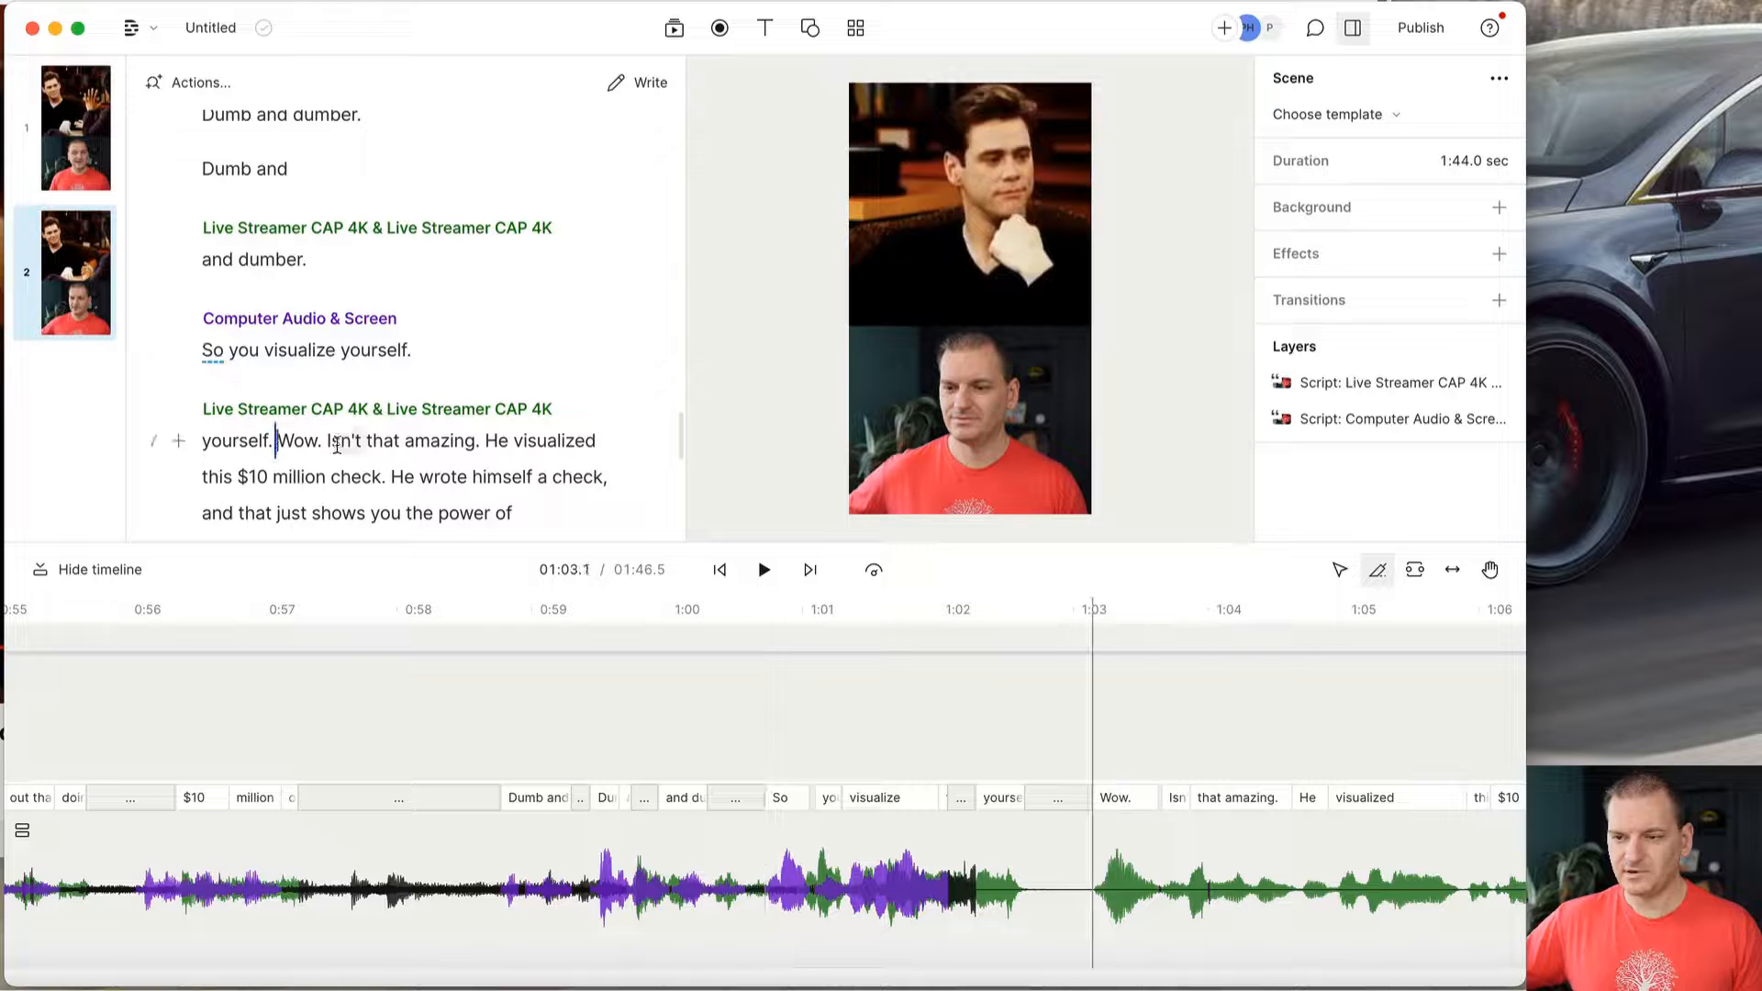
scroll(404, 440, "down", 2)
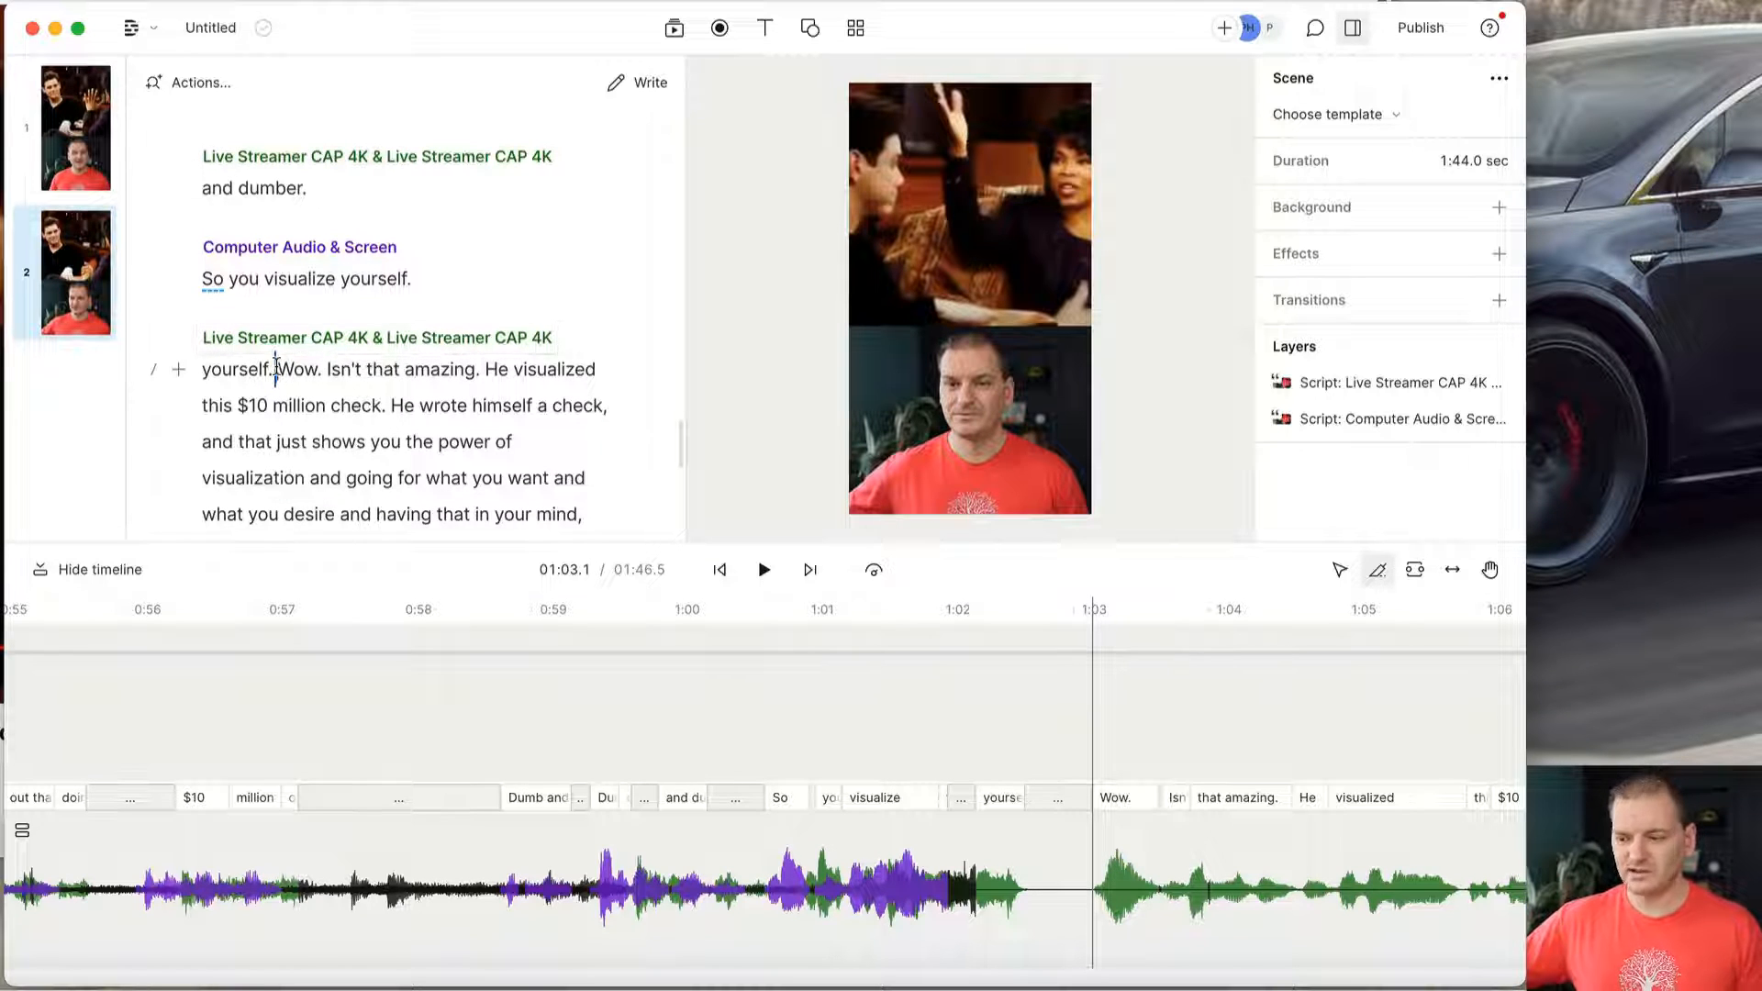
type("/")
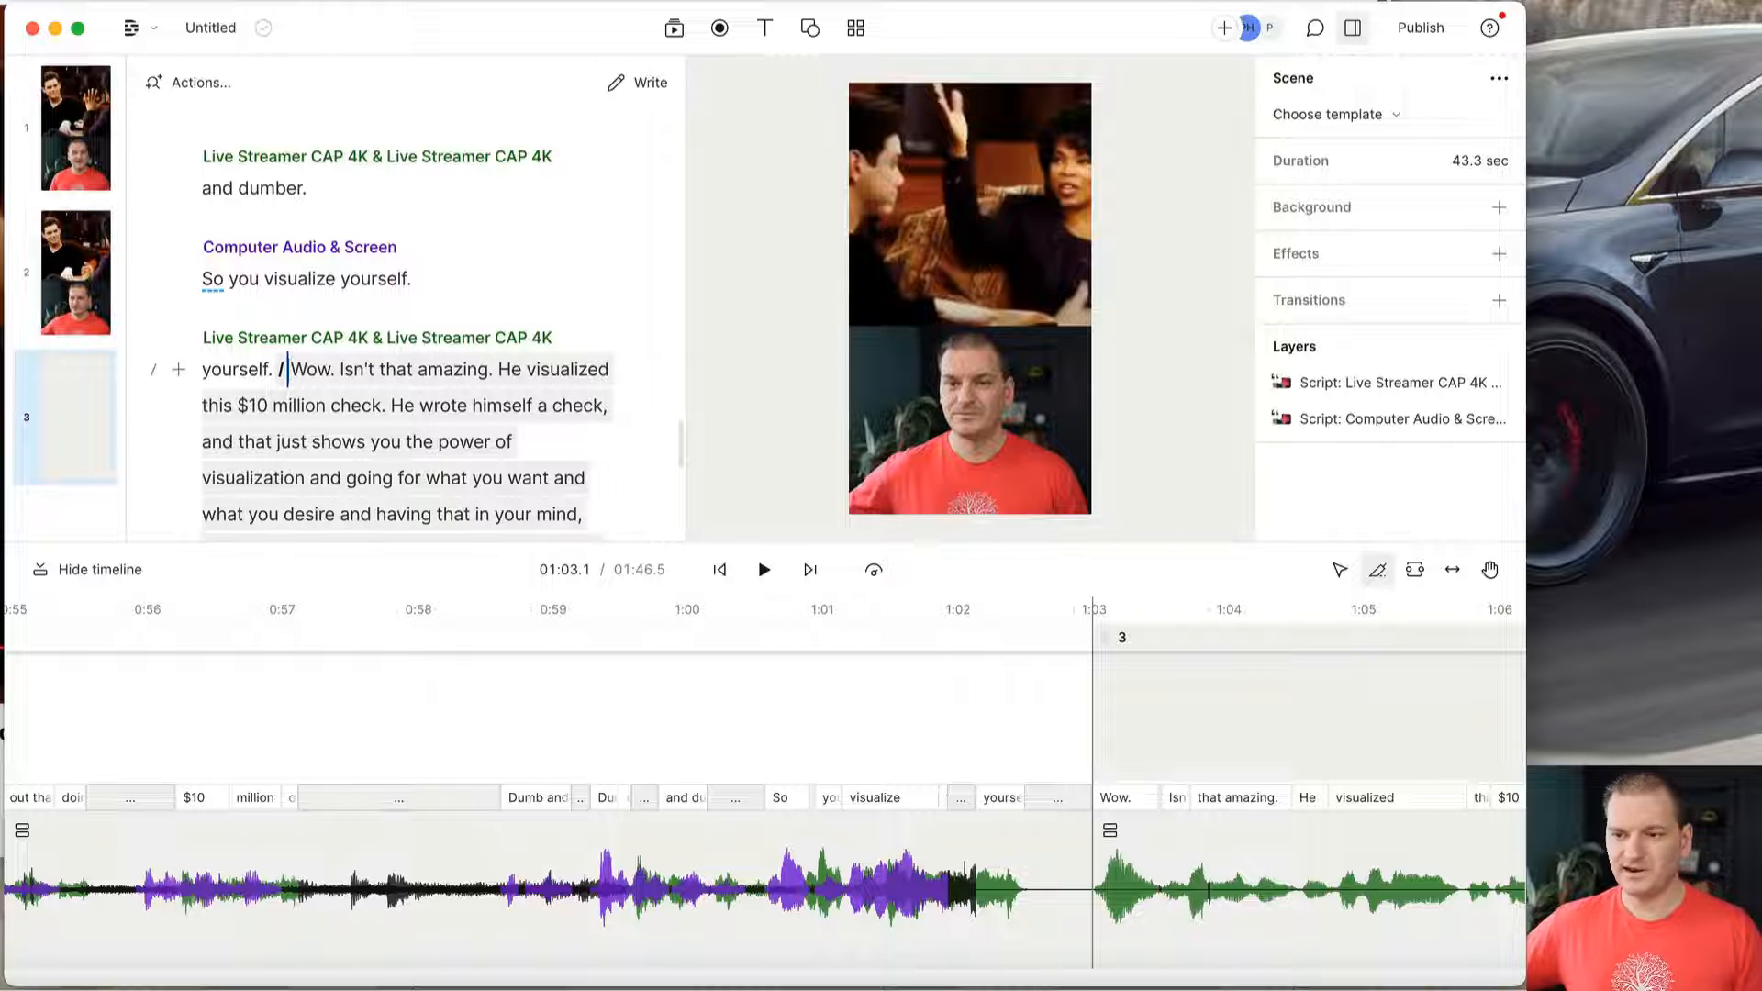
In the first scene, move and enlarge the camera layer to cover the whole canvas, with the speaker centred.
left_click(84, 280)
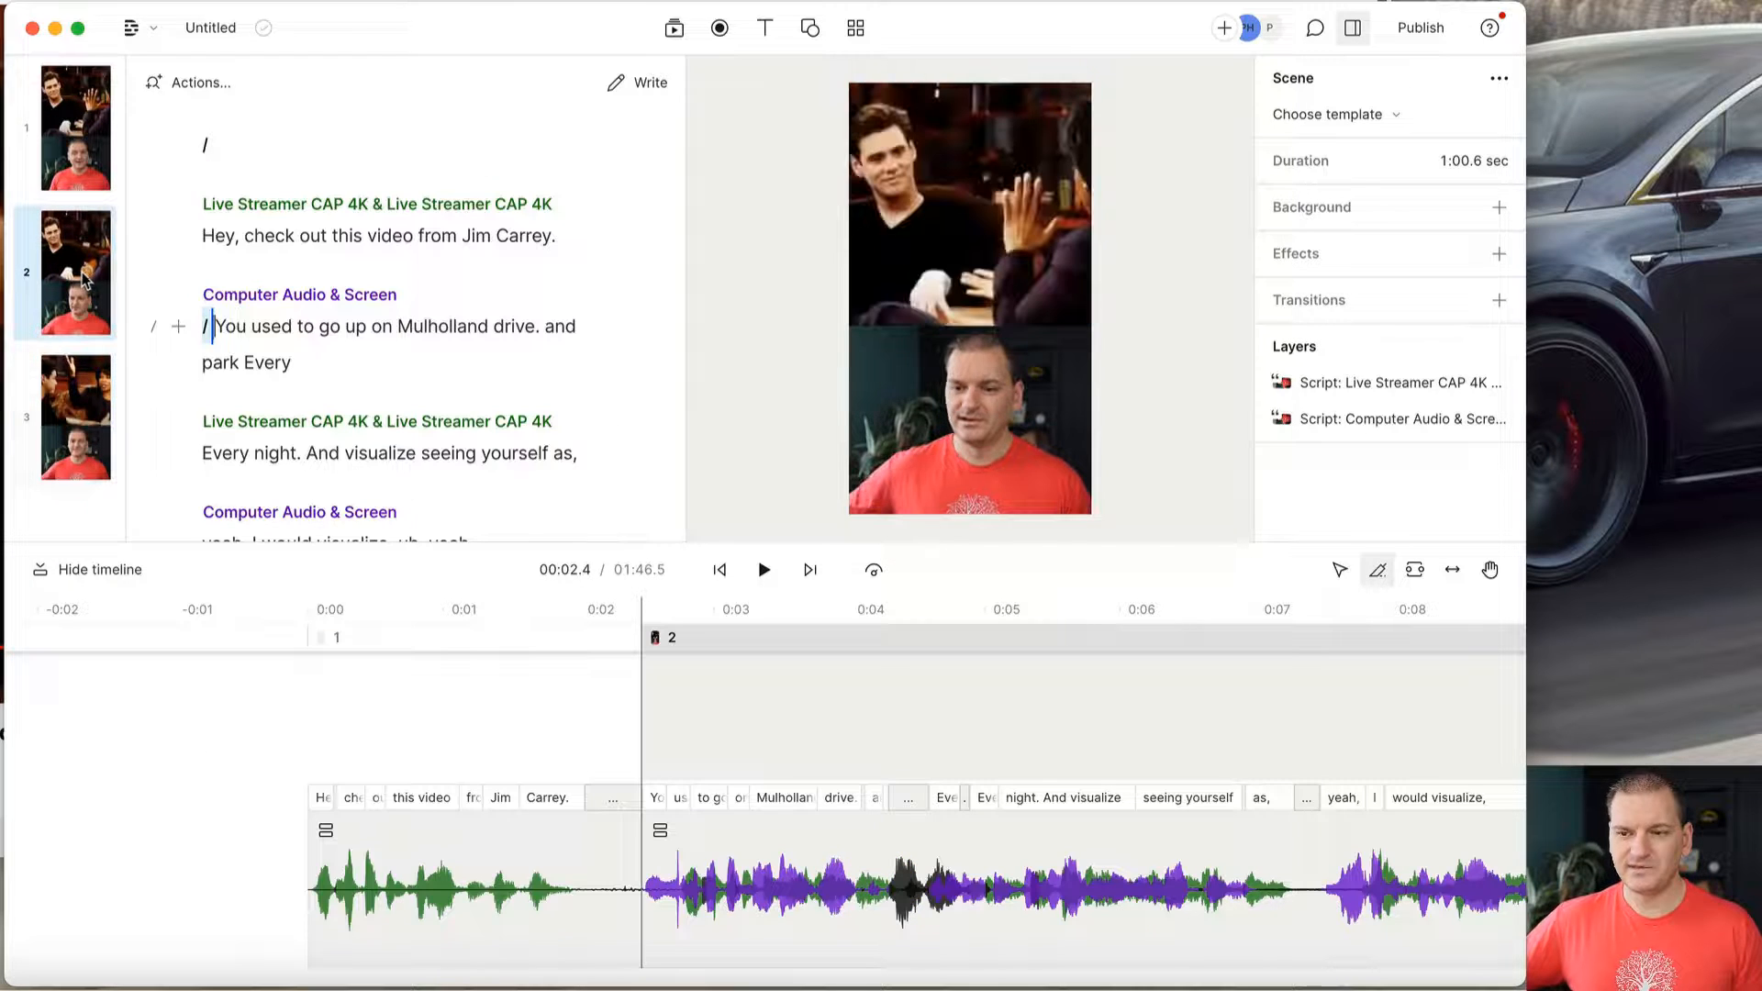
left_click(102, 119)
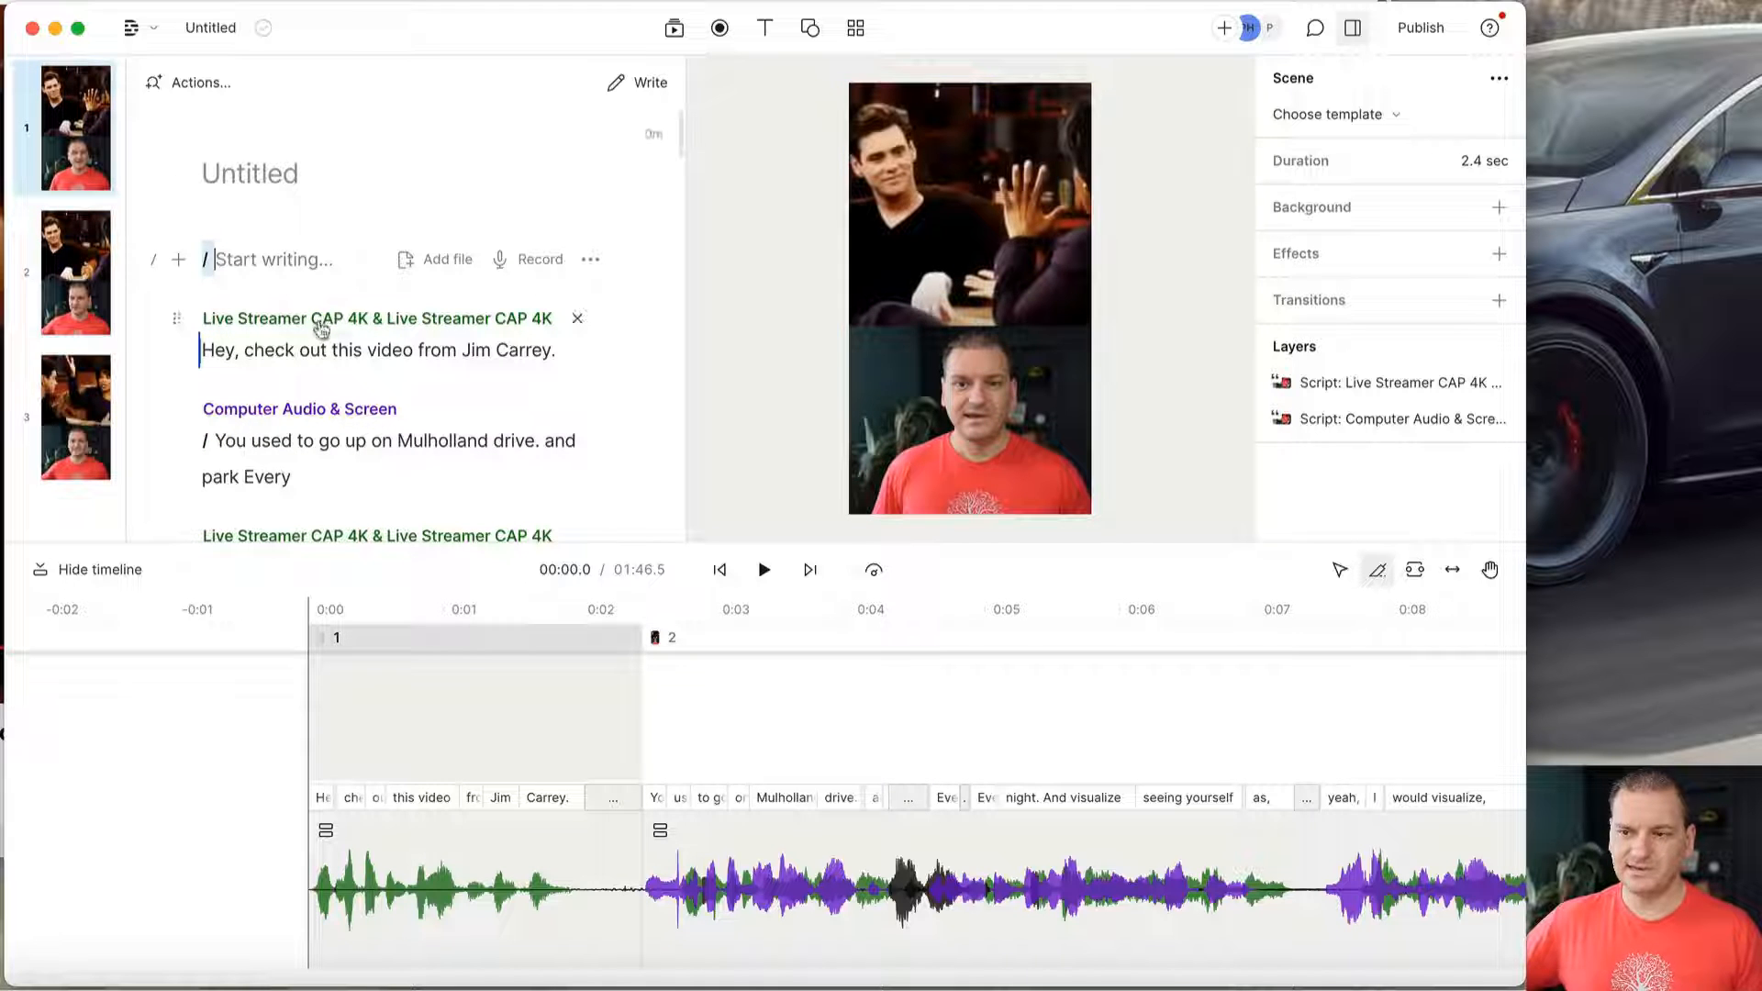
left_click(966, 396)
left_click_drag(980, 393, 982, 152)
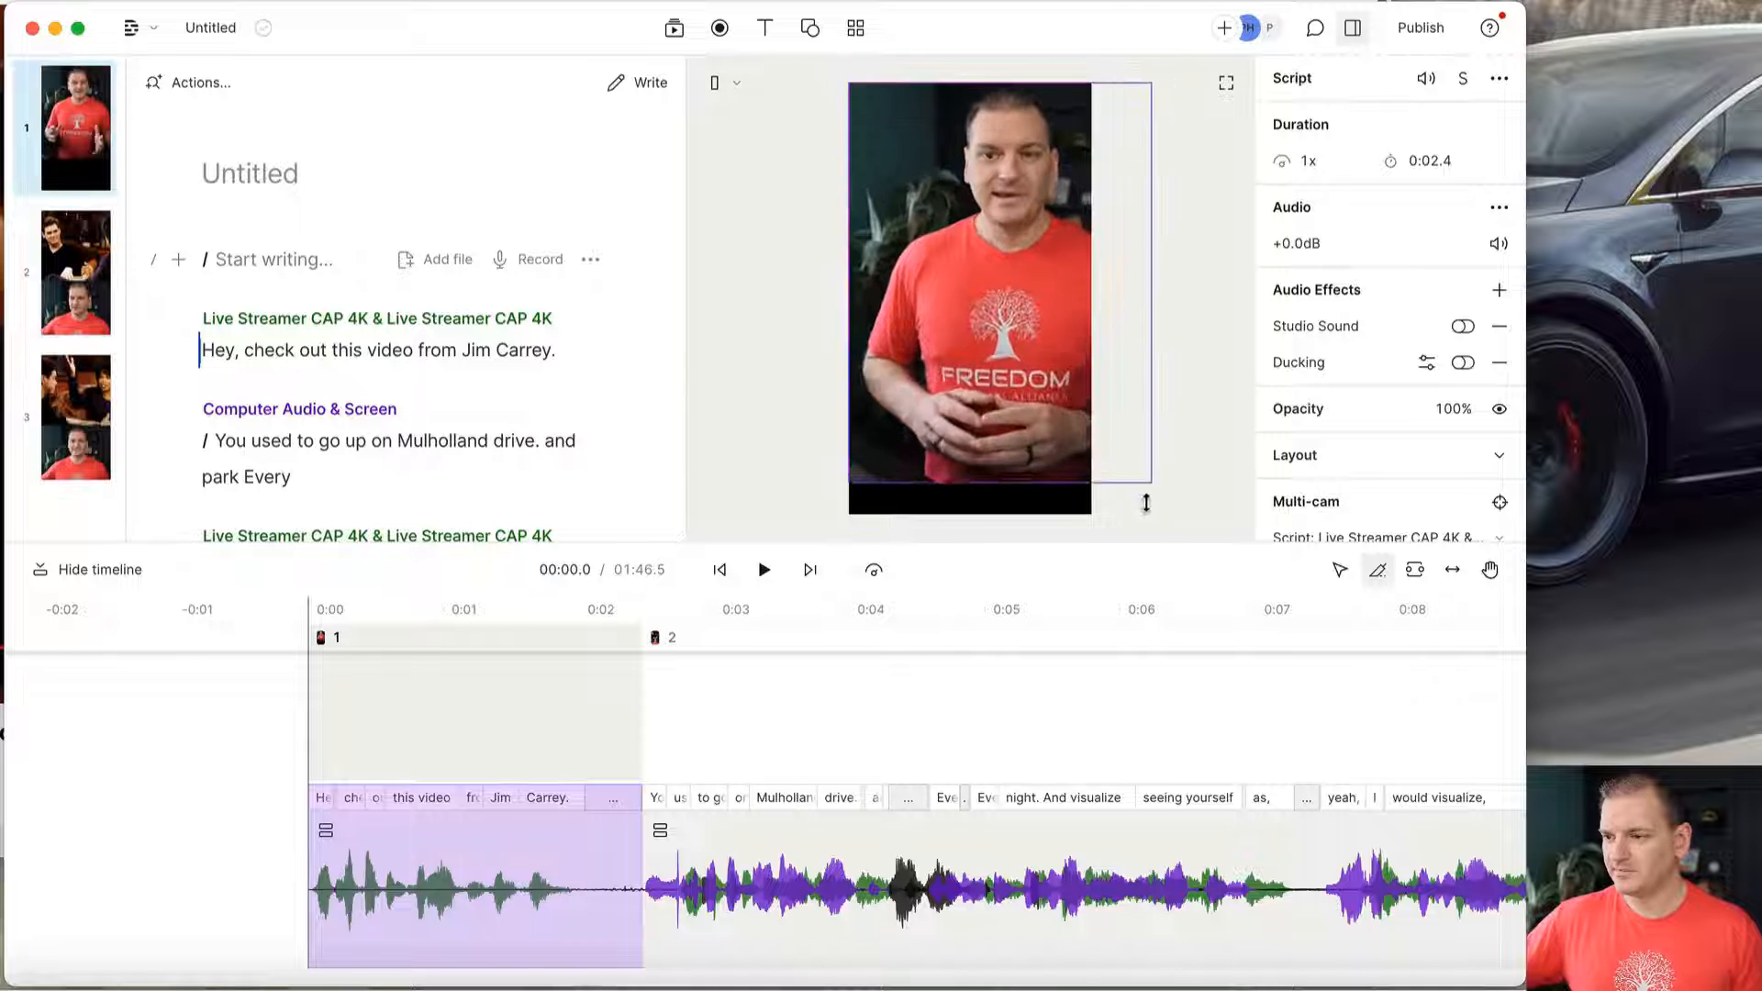
left_click_drag(1147, 503, 1213, 589)
left_click_drag(1156, 391, 1082, 397)
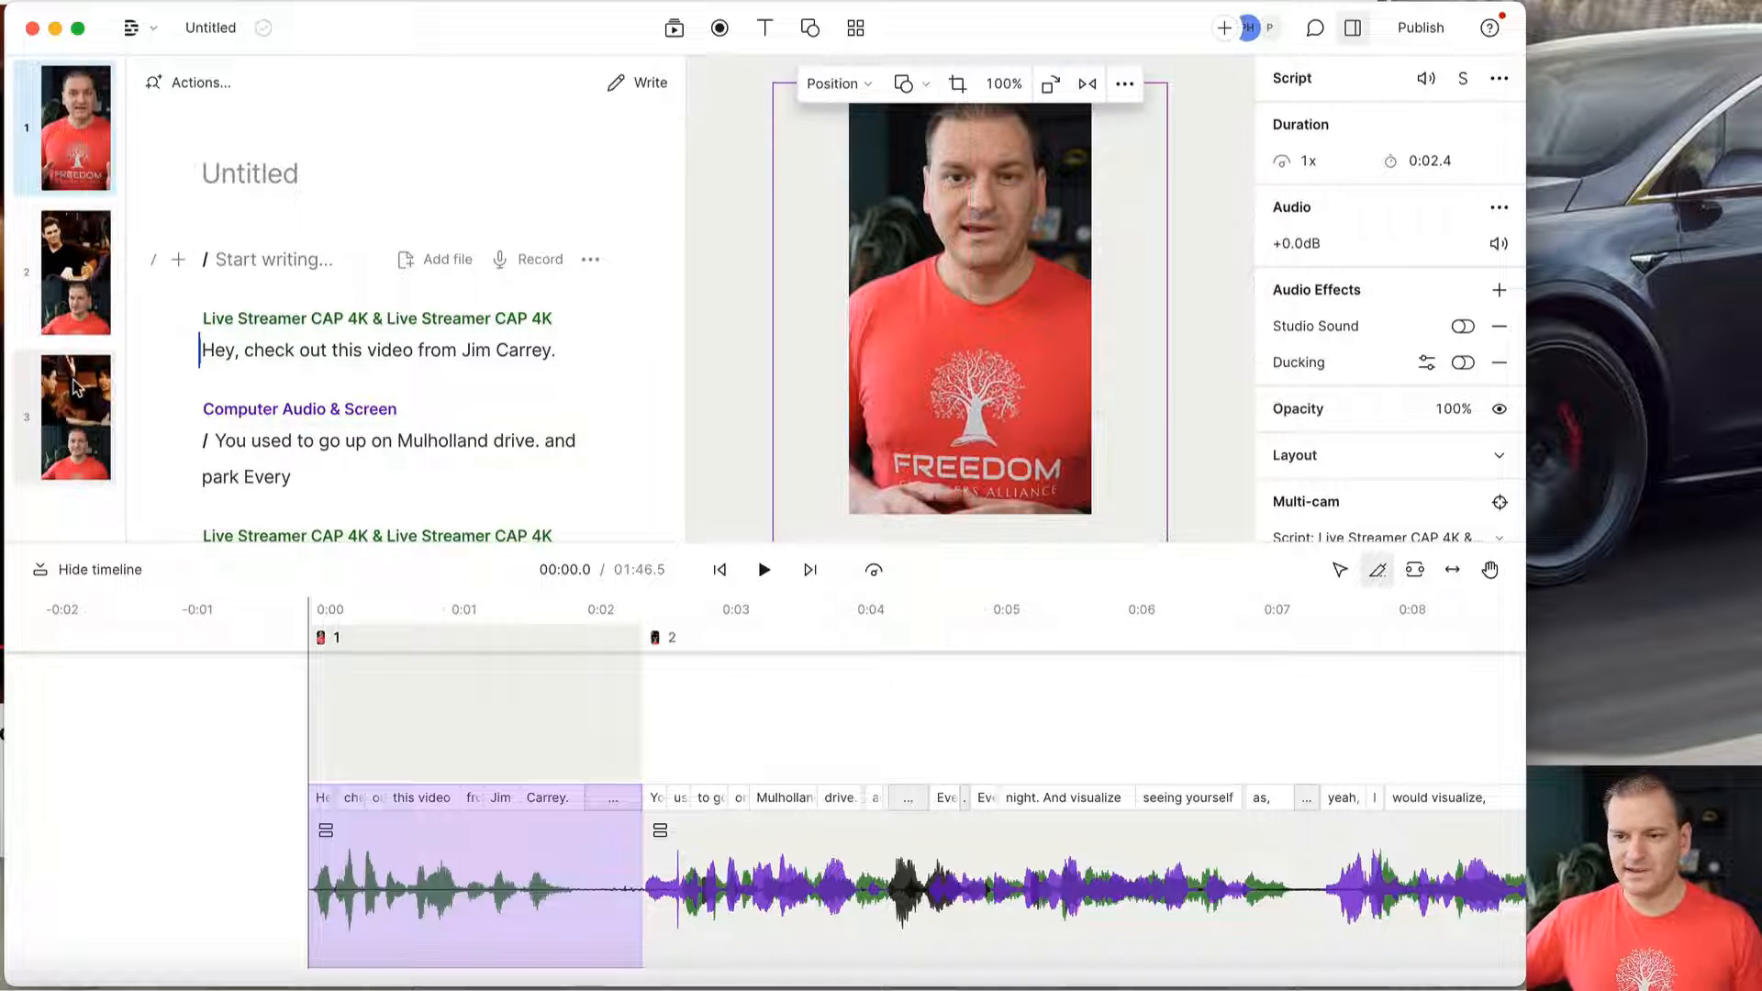
In the third scene, move and enlarge the camera layer to cover the whole canvas, with the speaker centred.
left_click(76, 387)
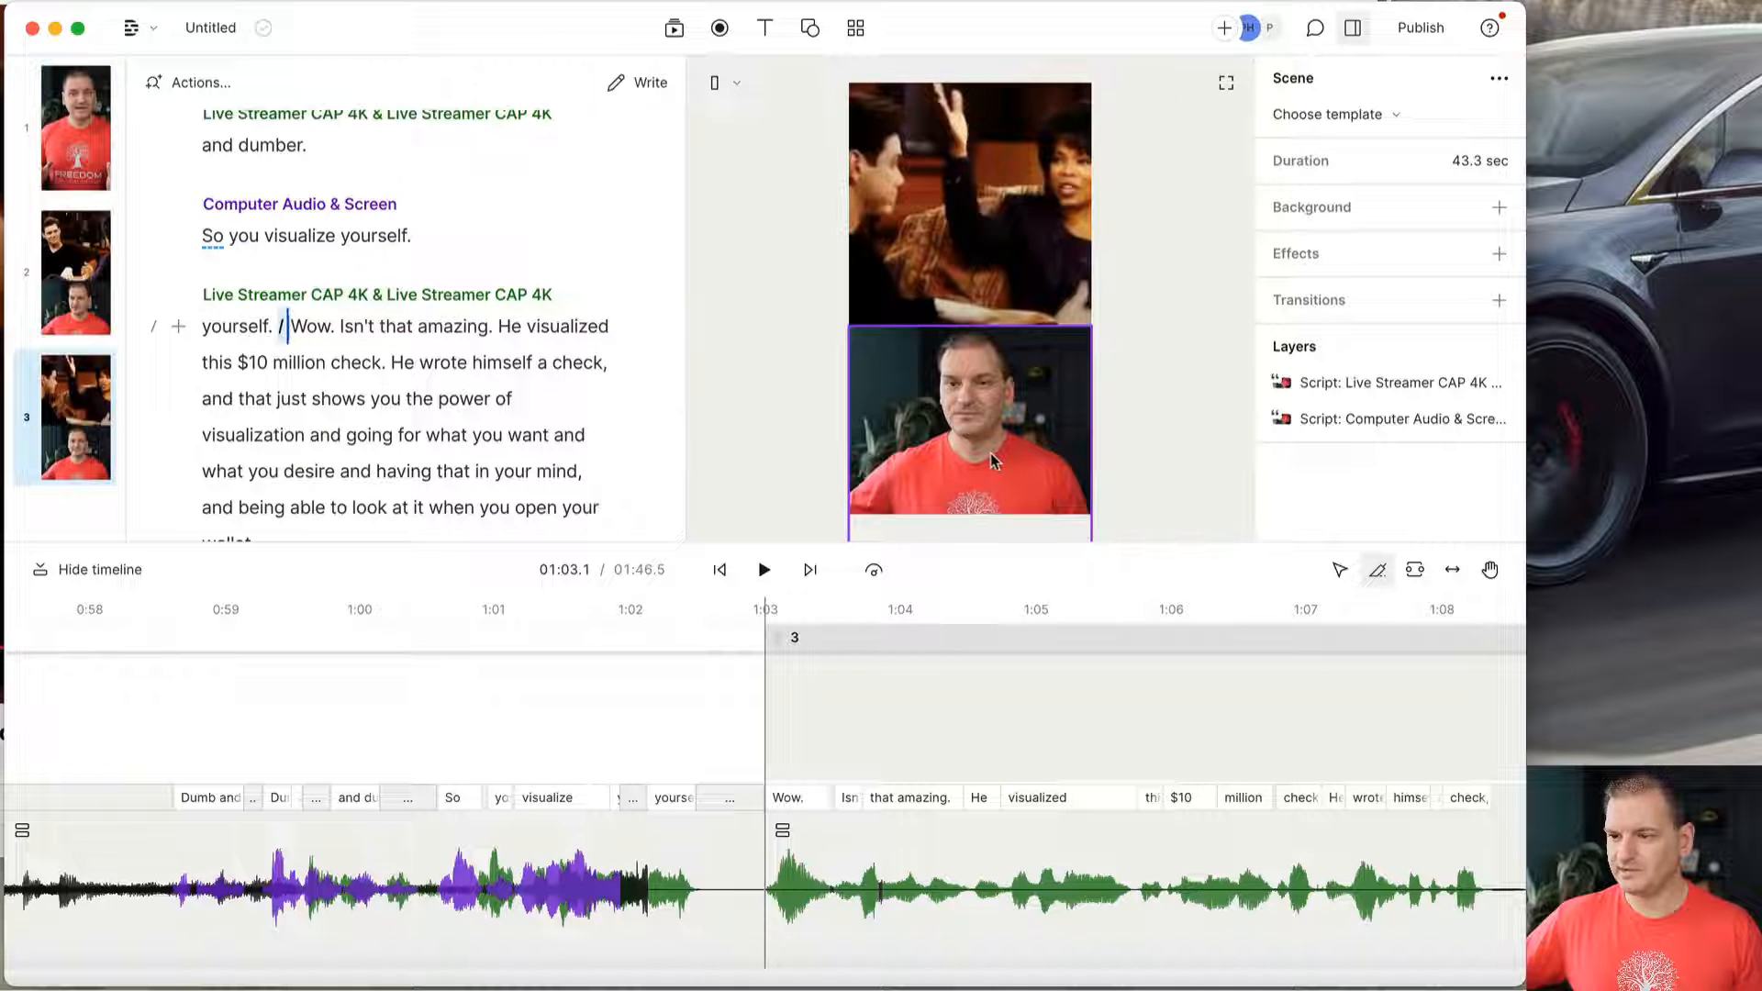
left_click(991, 459)
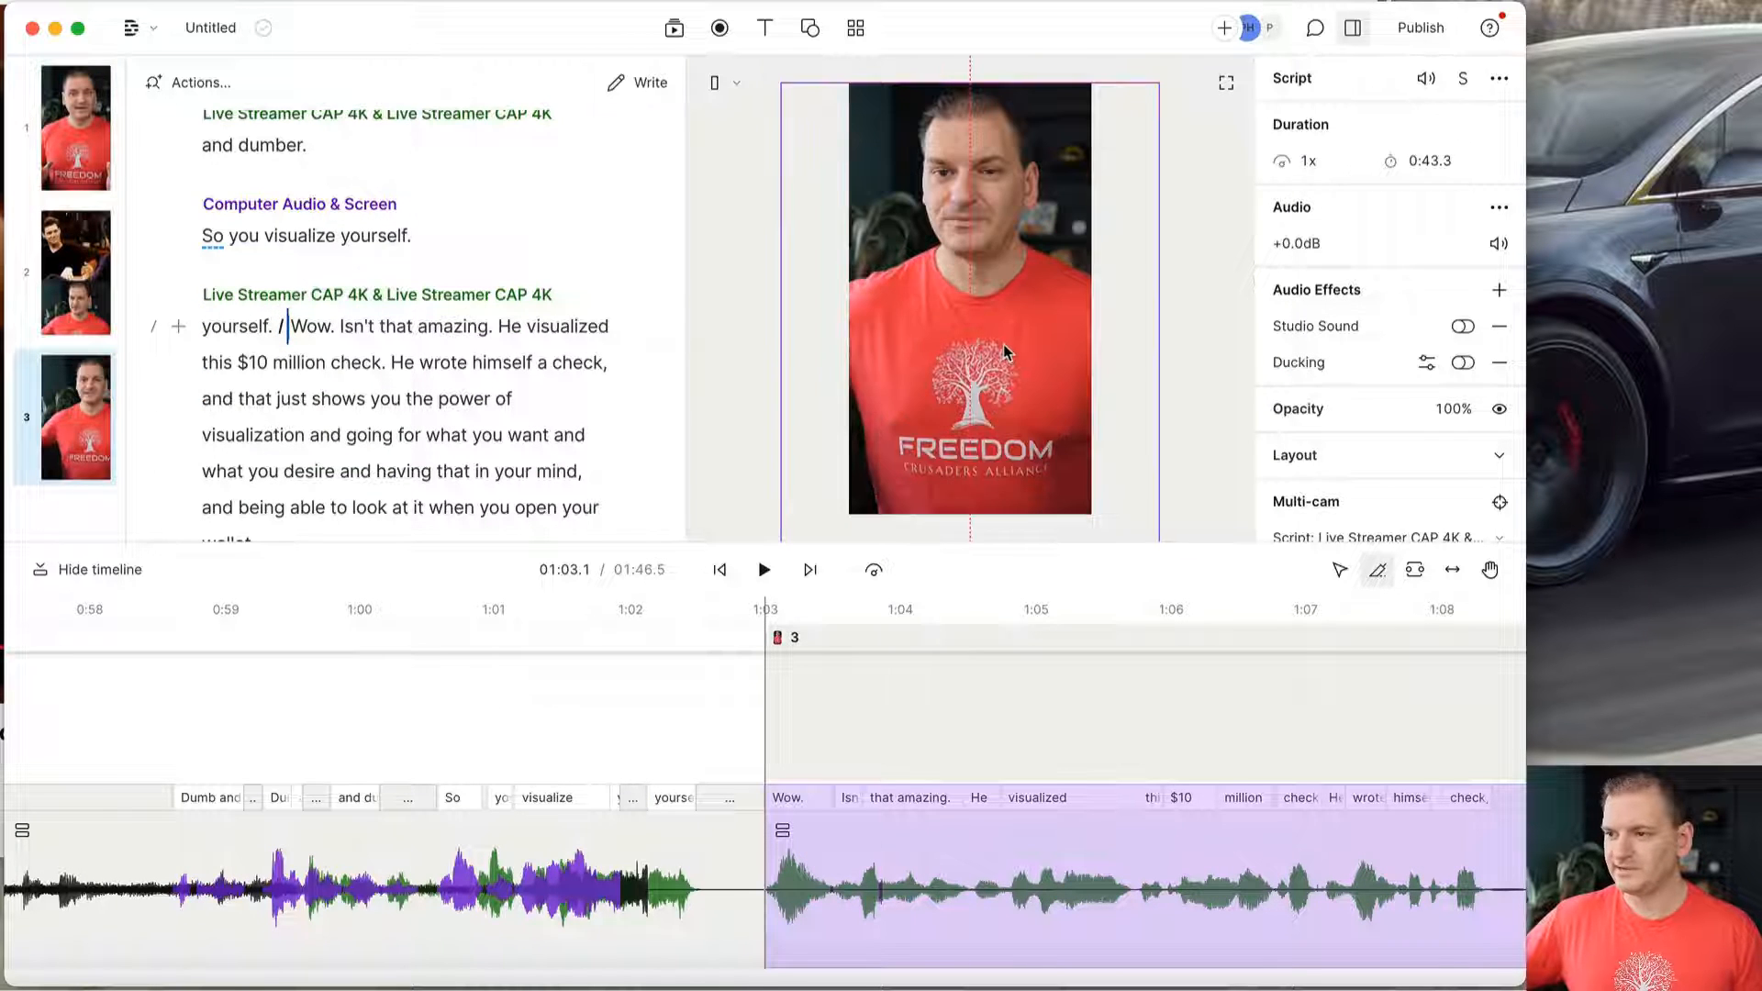
left_click_drag(1004, 344, 1004, 345)
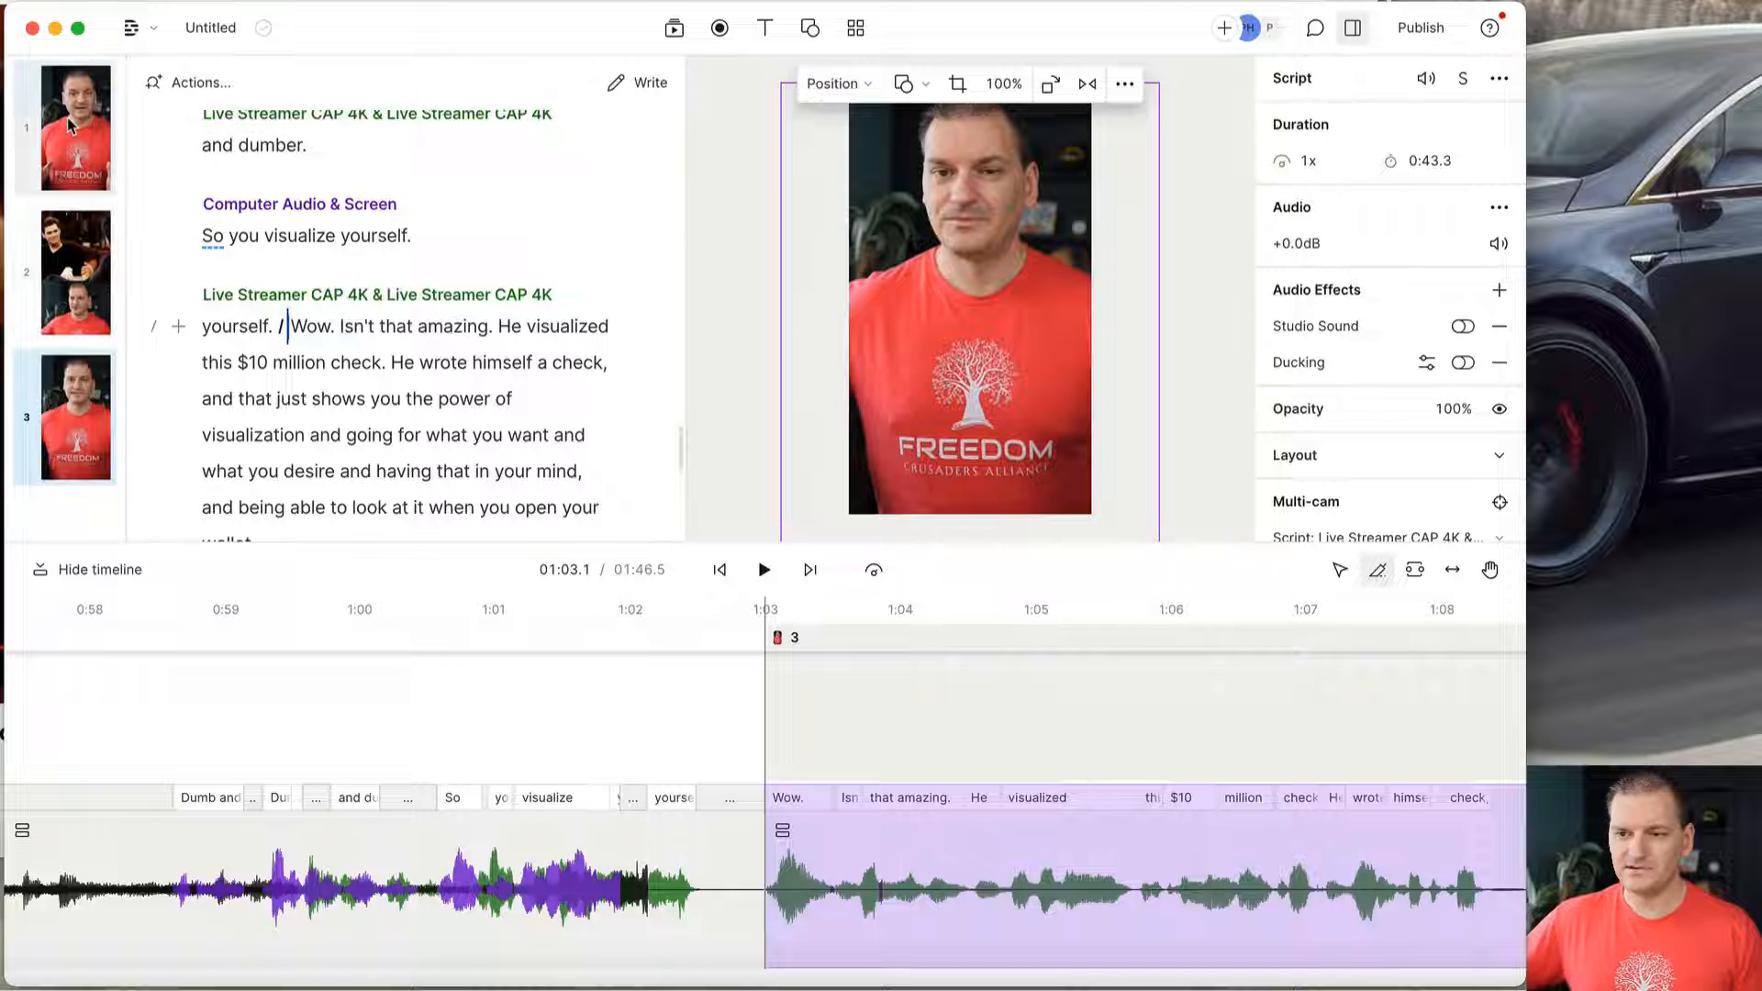
Switch between the three scenes to compare the intro, middle and outro layouts.
left_click(83, 280)
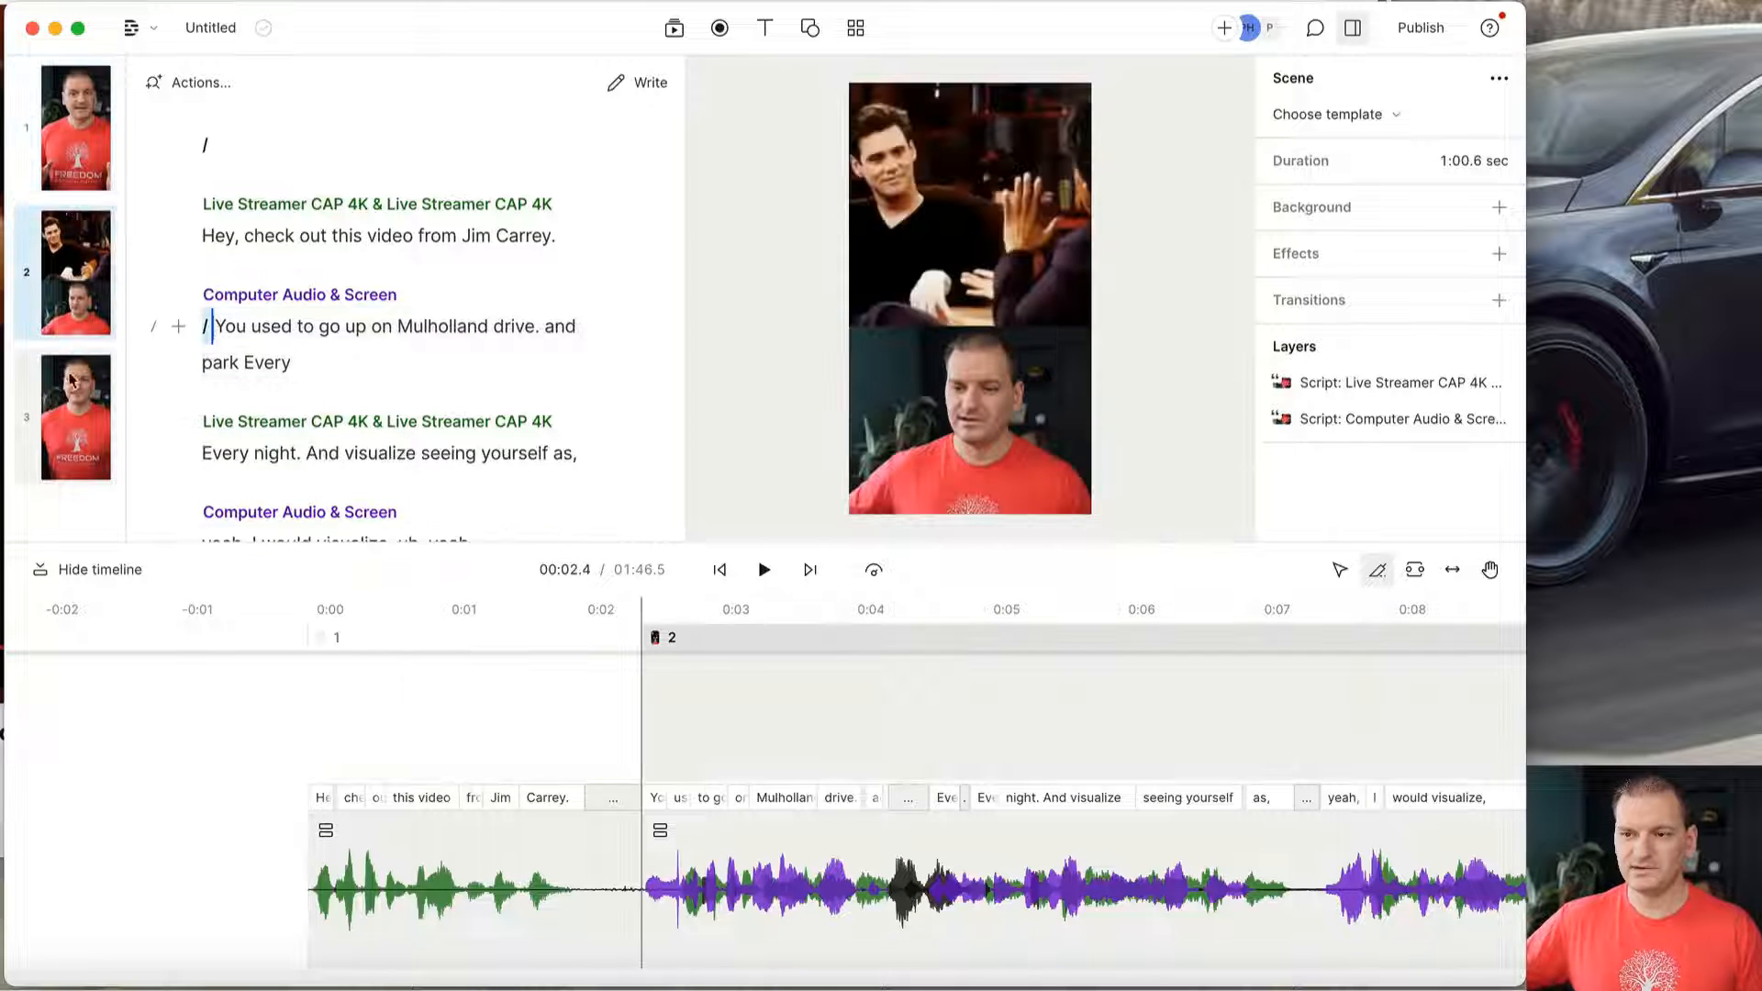
left_click(80, 404)
left_click(83, 149)
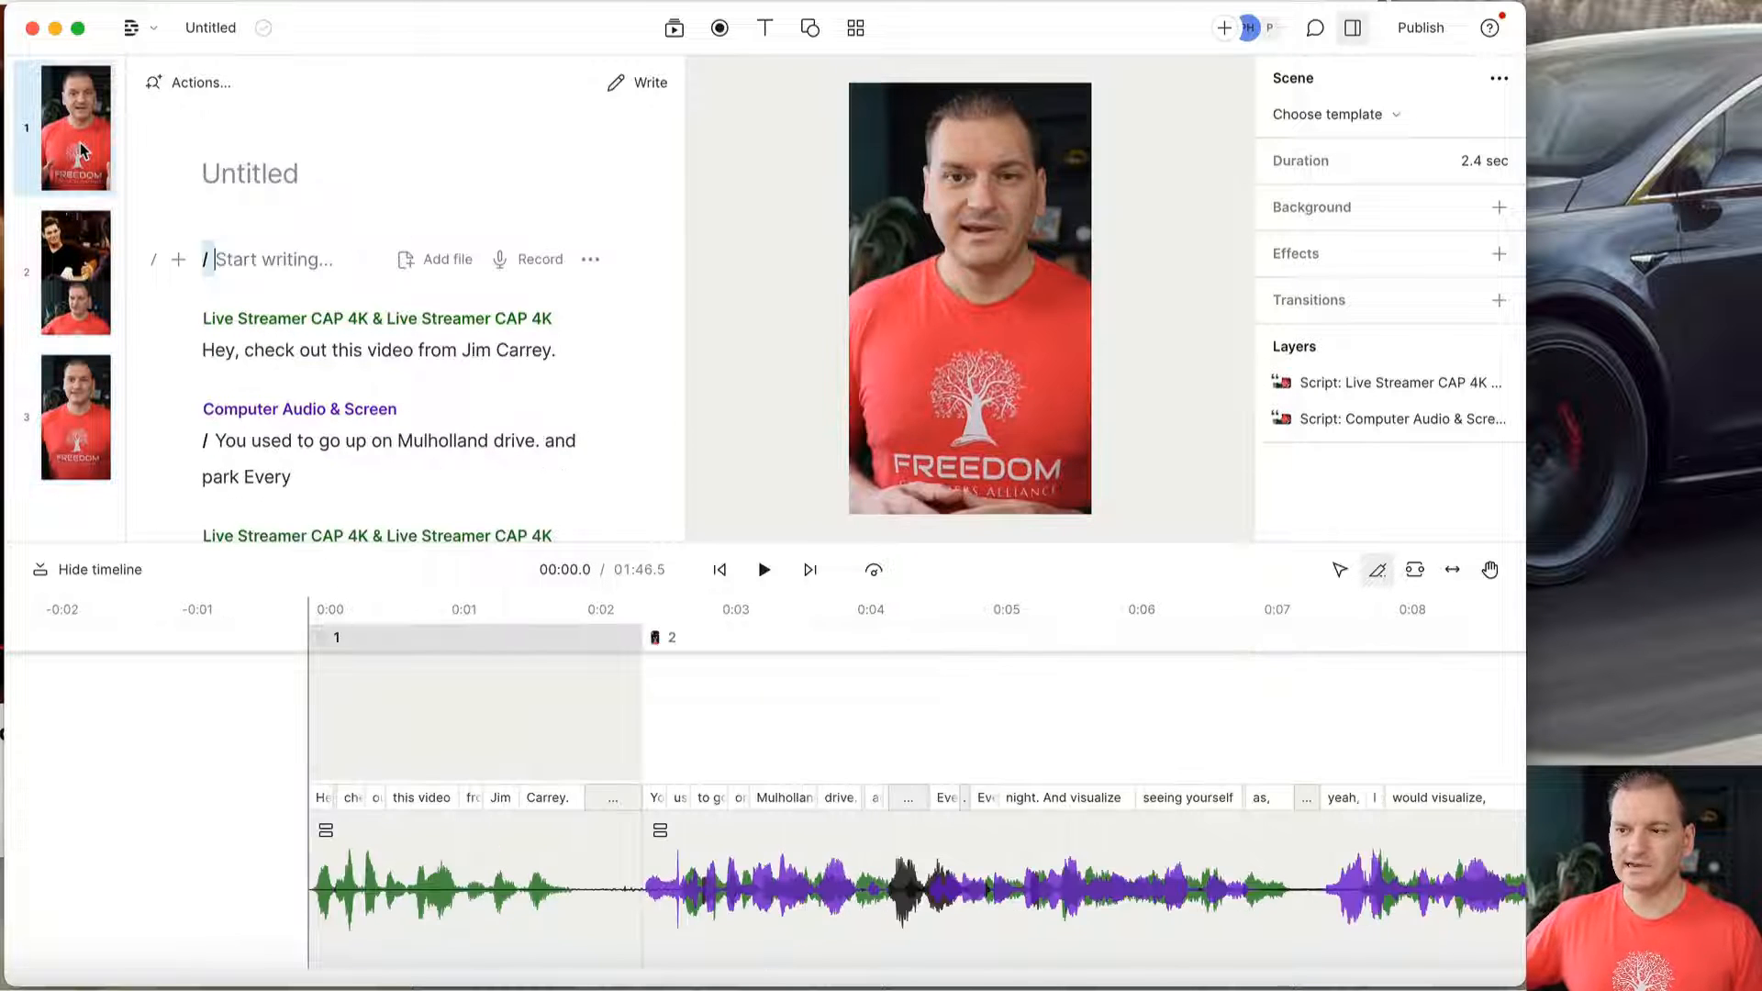
left_click(70, 253)
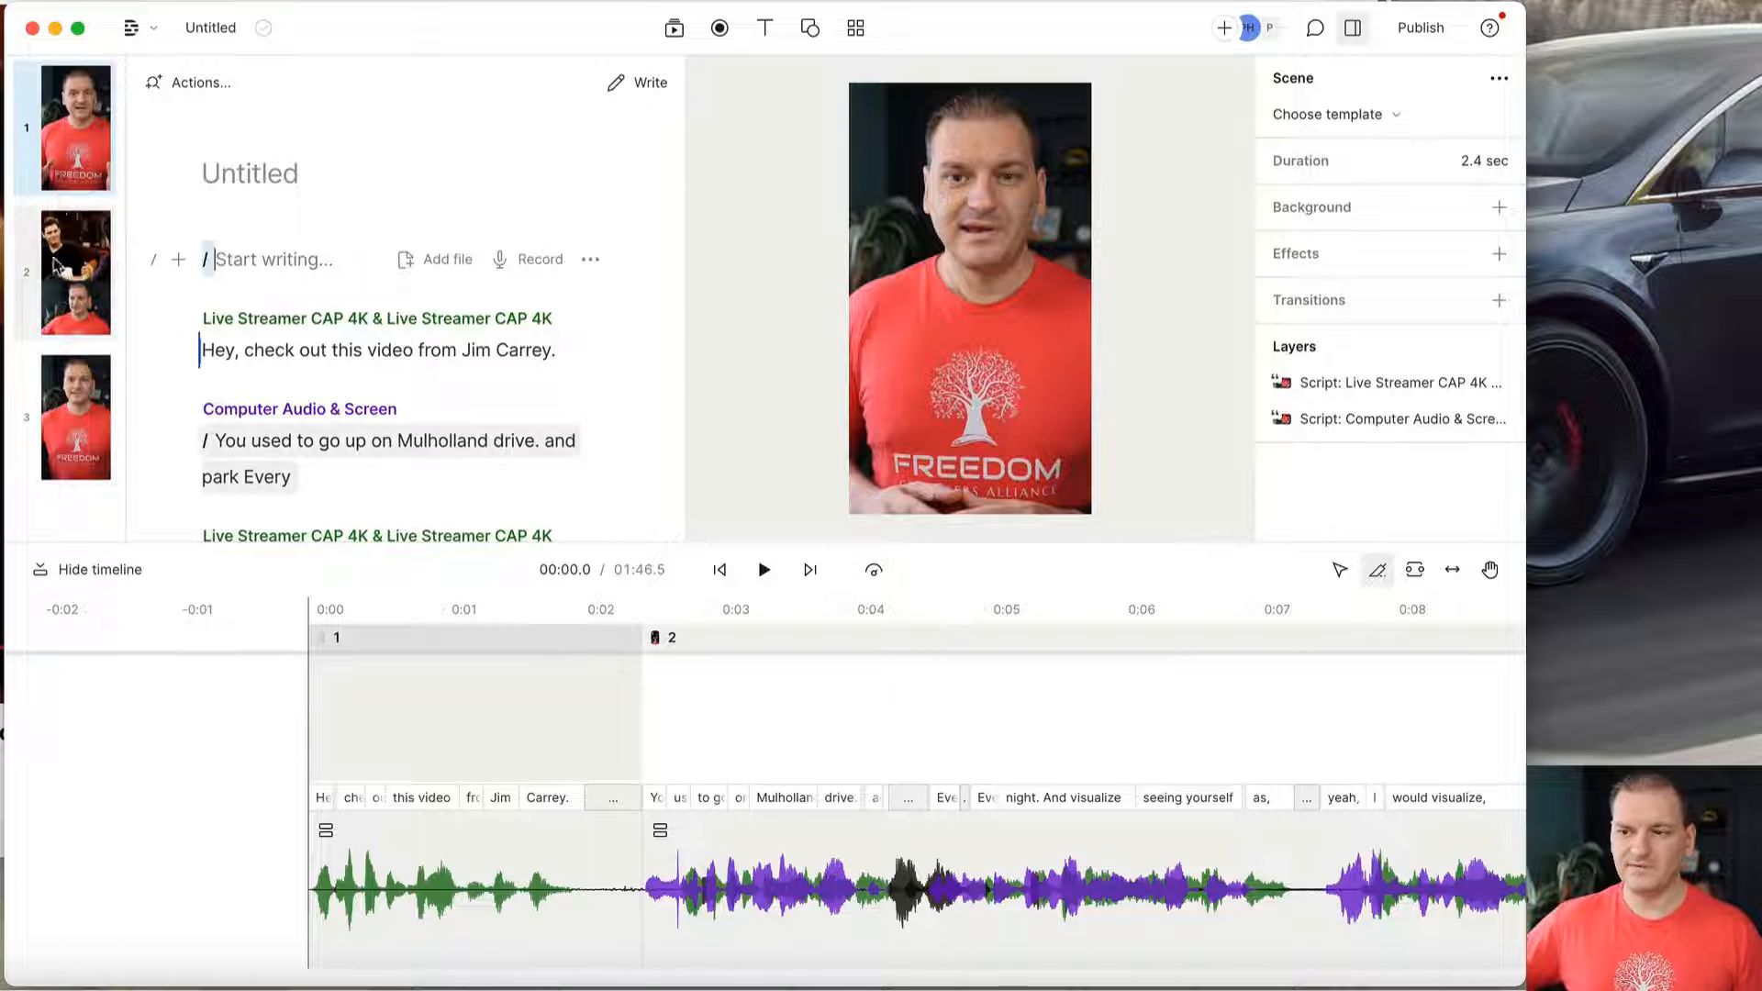
left_click(75, 400)
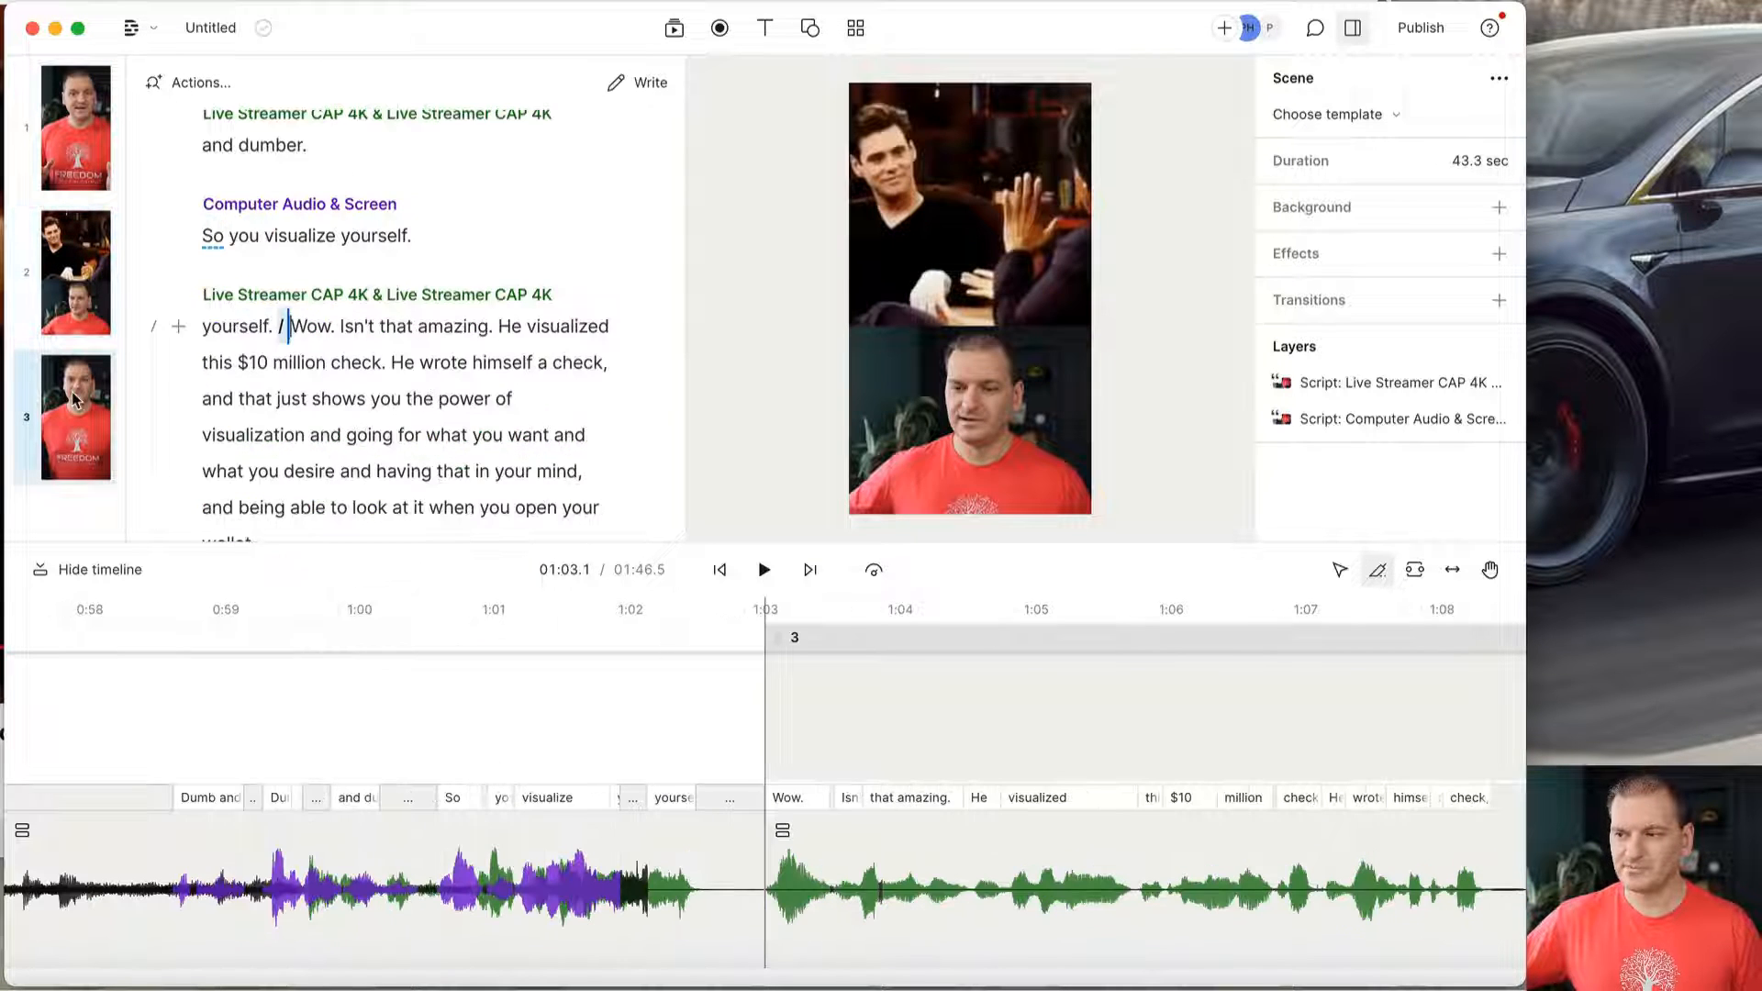
left_click(84, 277)
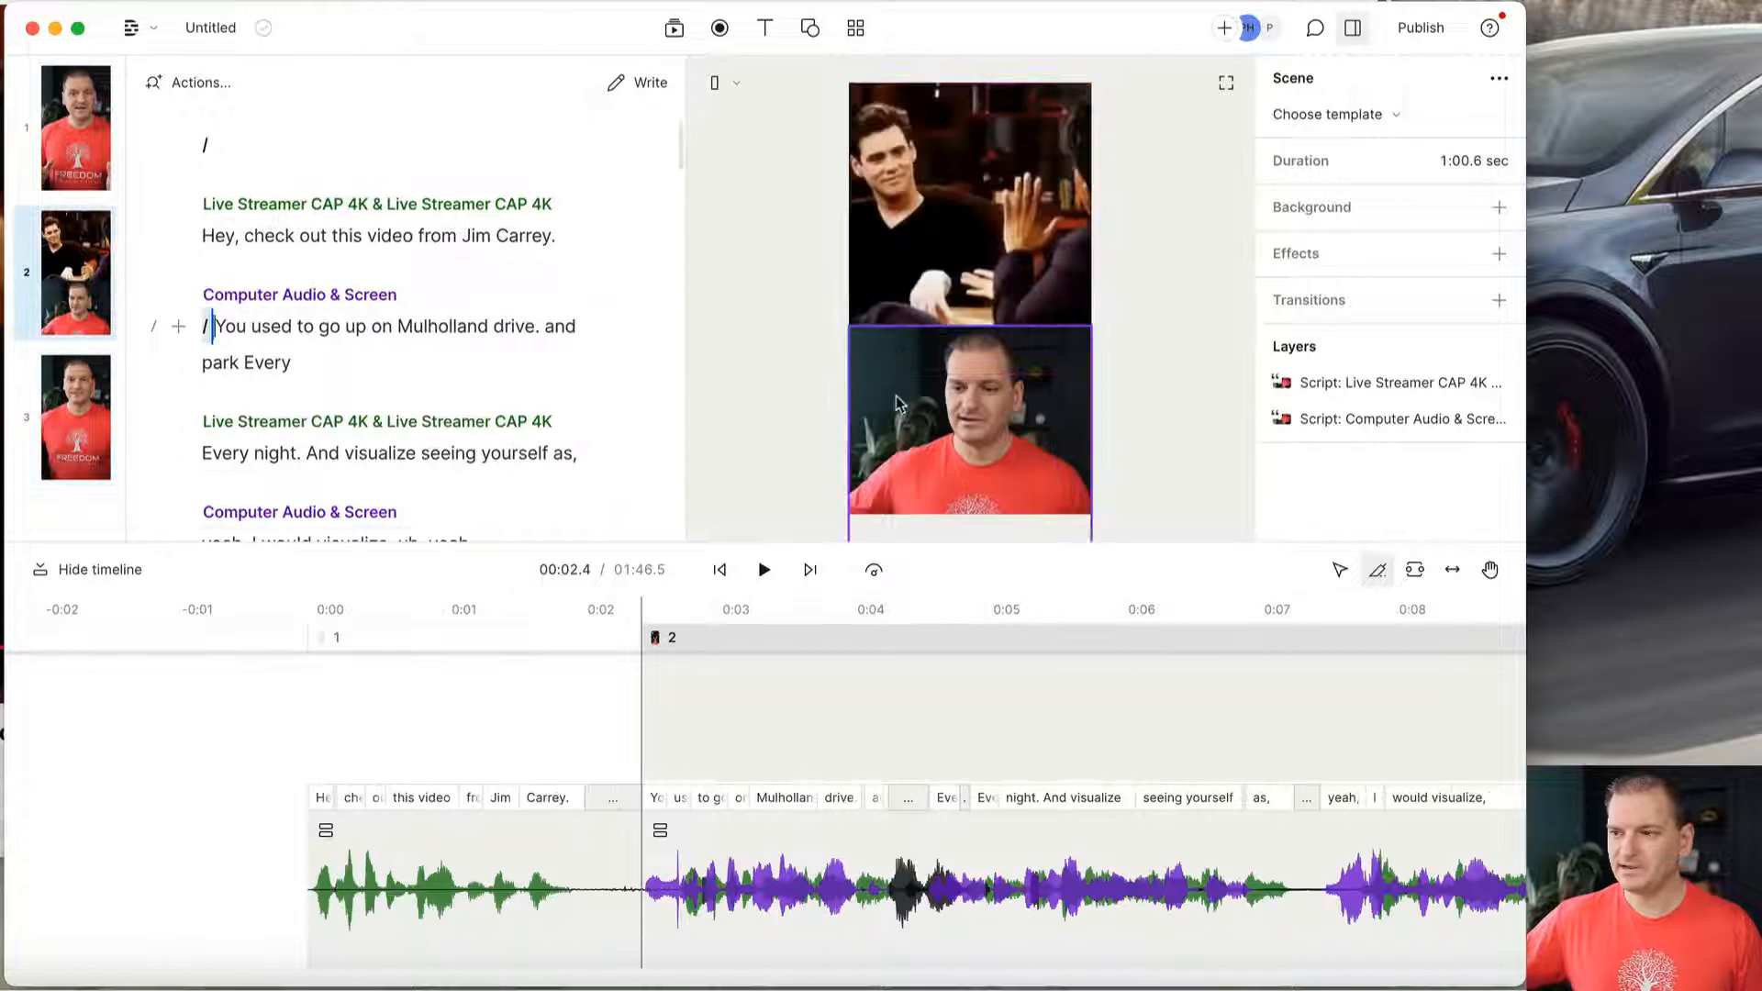
left_click(90, 119)
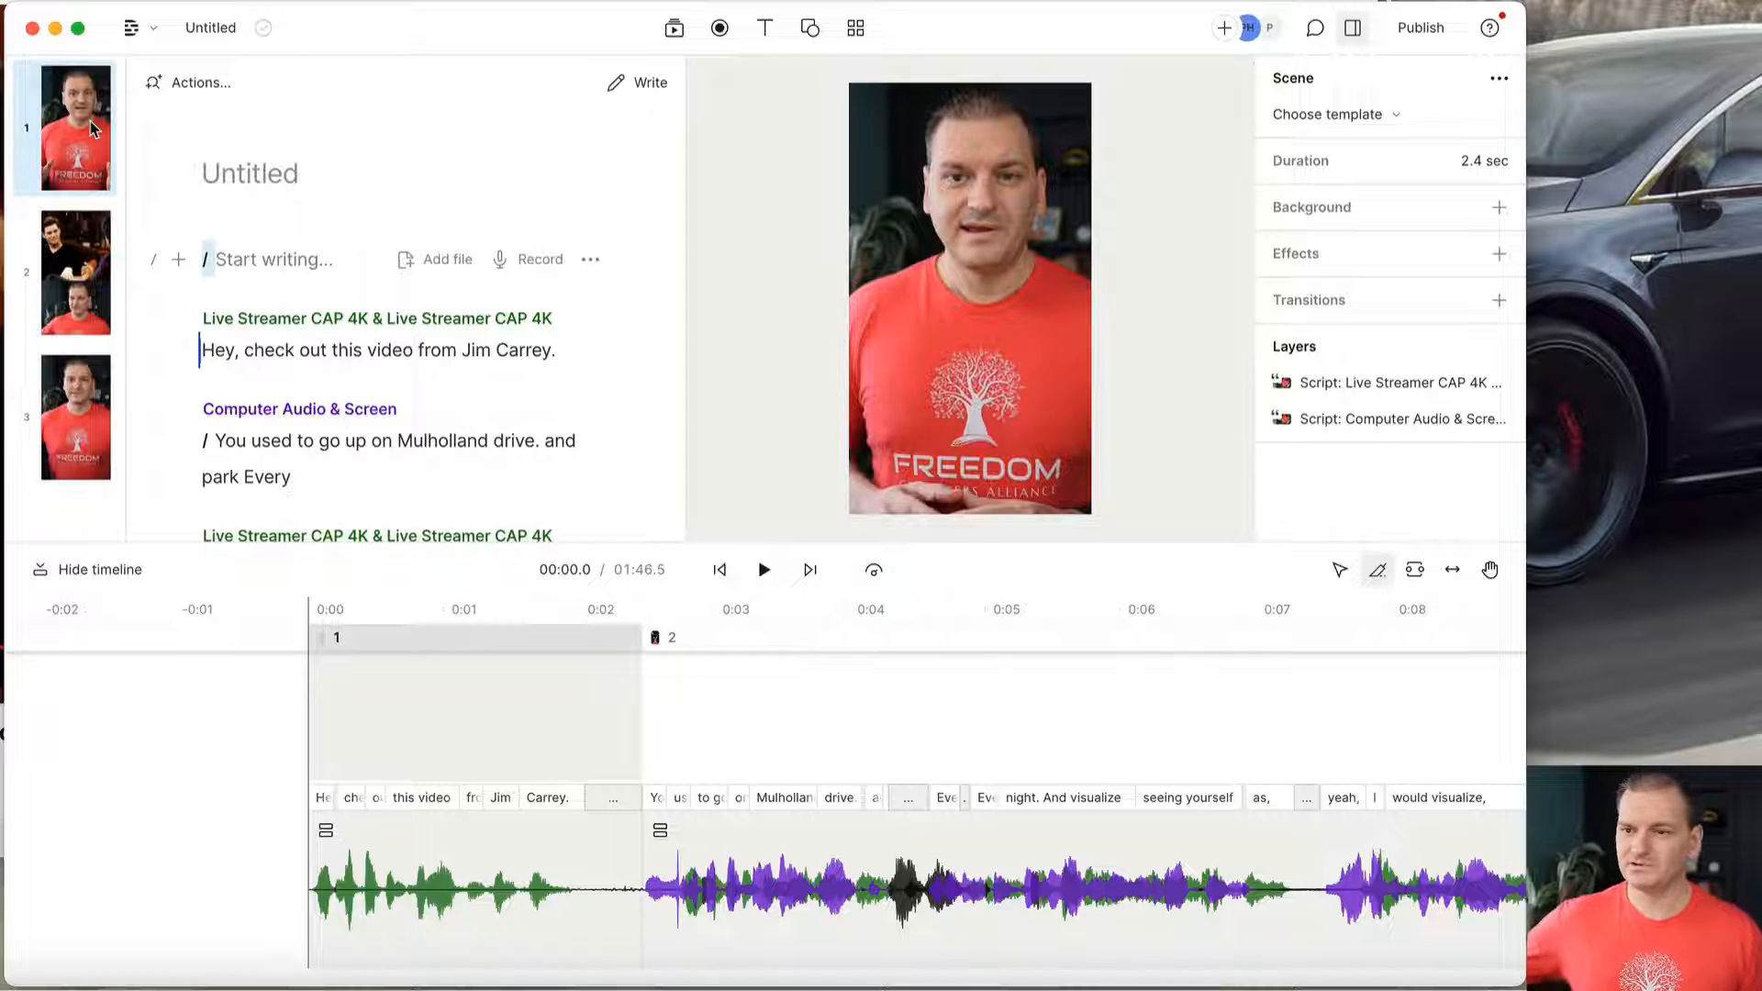
left_click(65, 251)
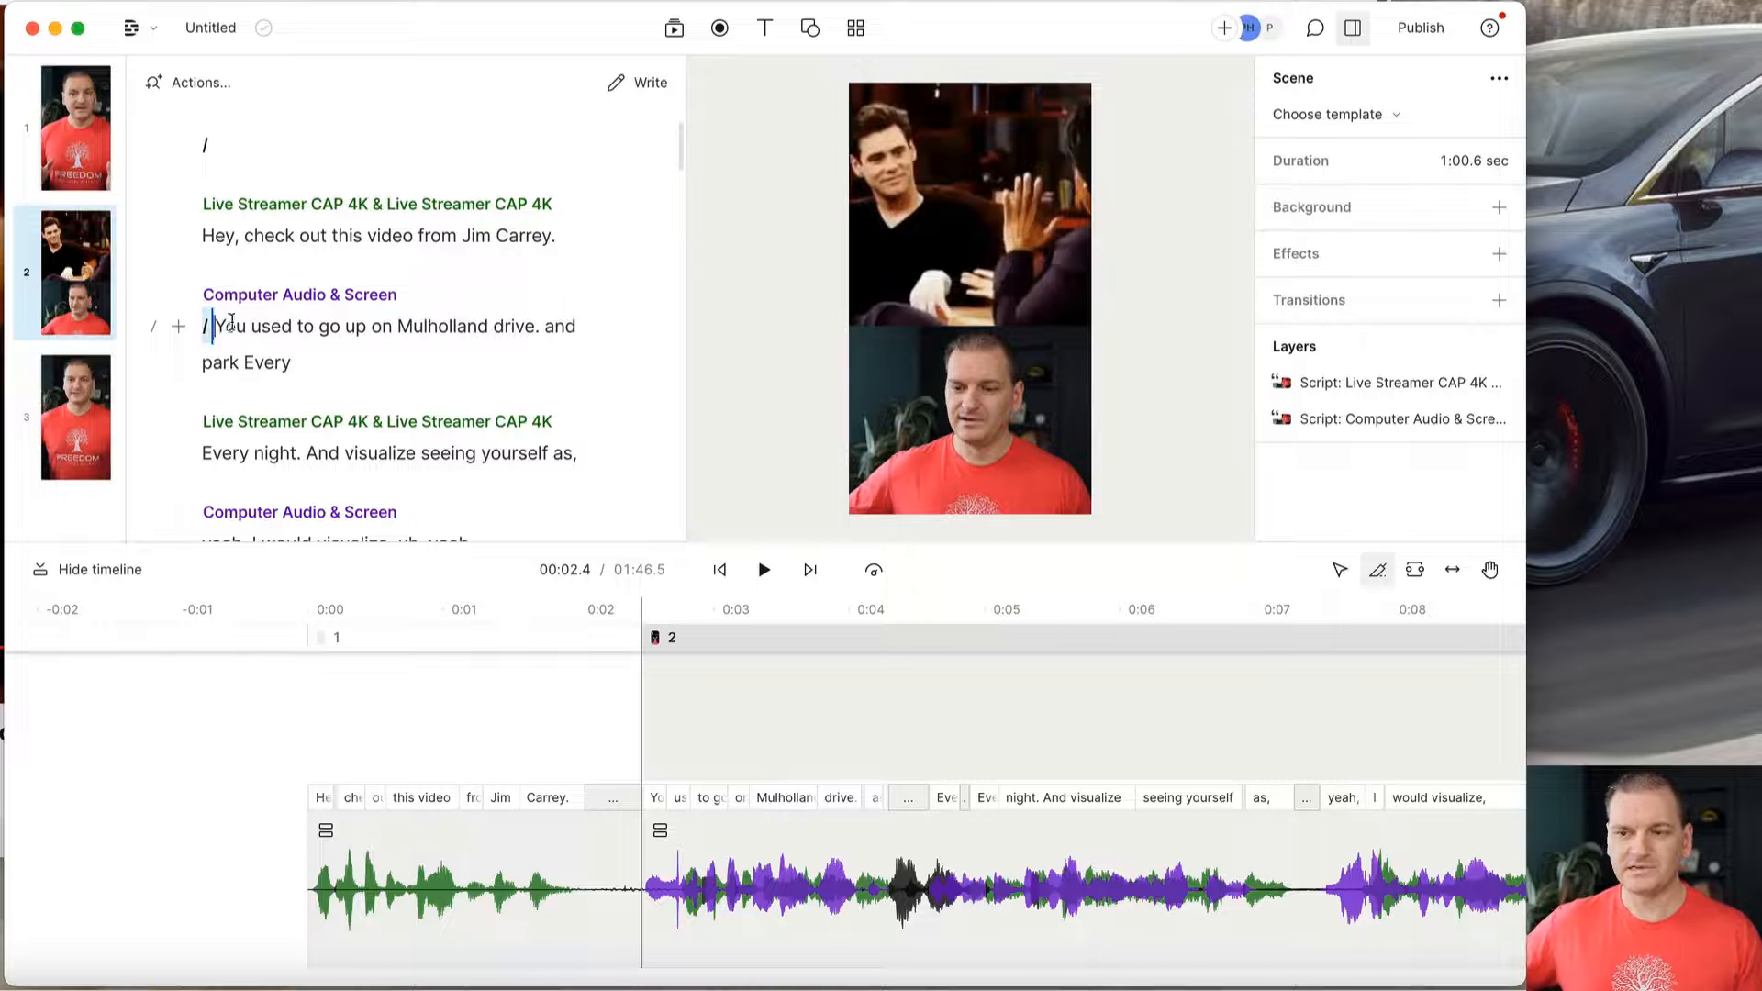
Look through the script and play the beginning of the second scene to hear its audio.
scroll(232, 321, "down", 15)
scroll(235, 329, "up", 20)
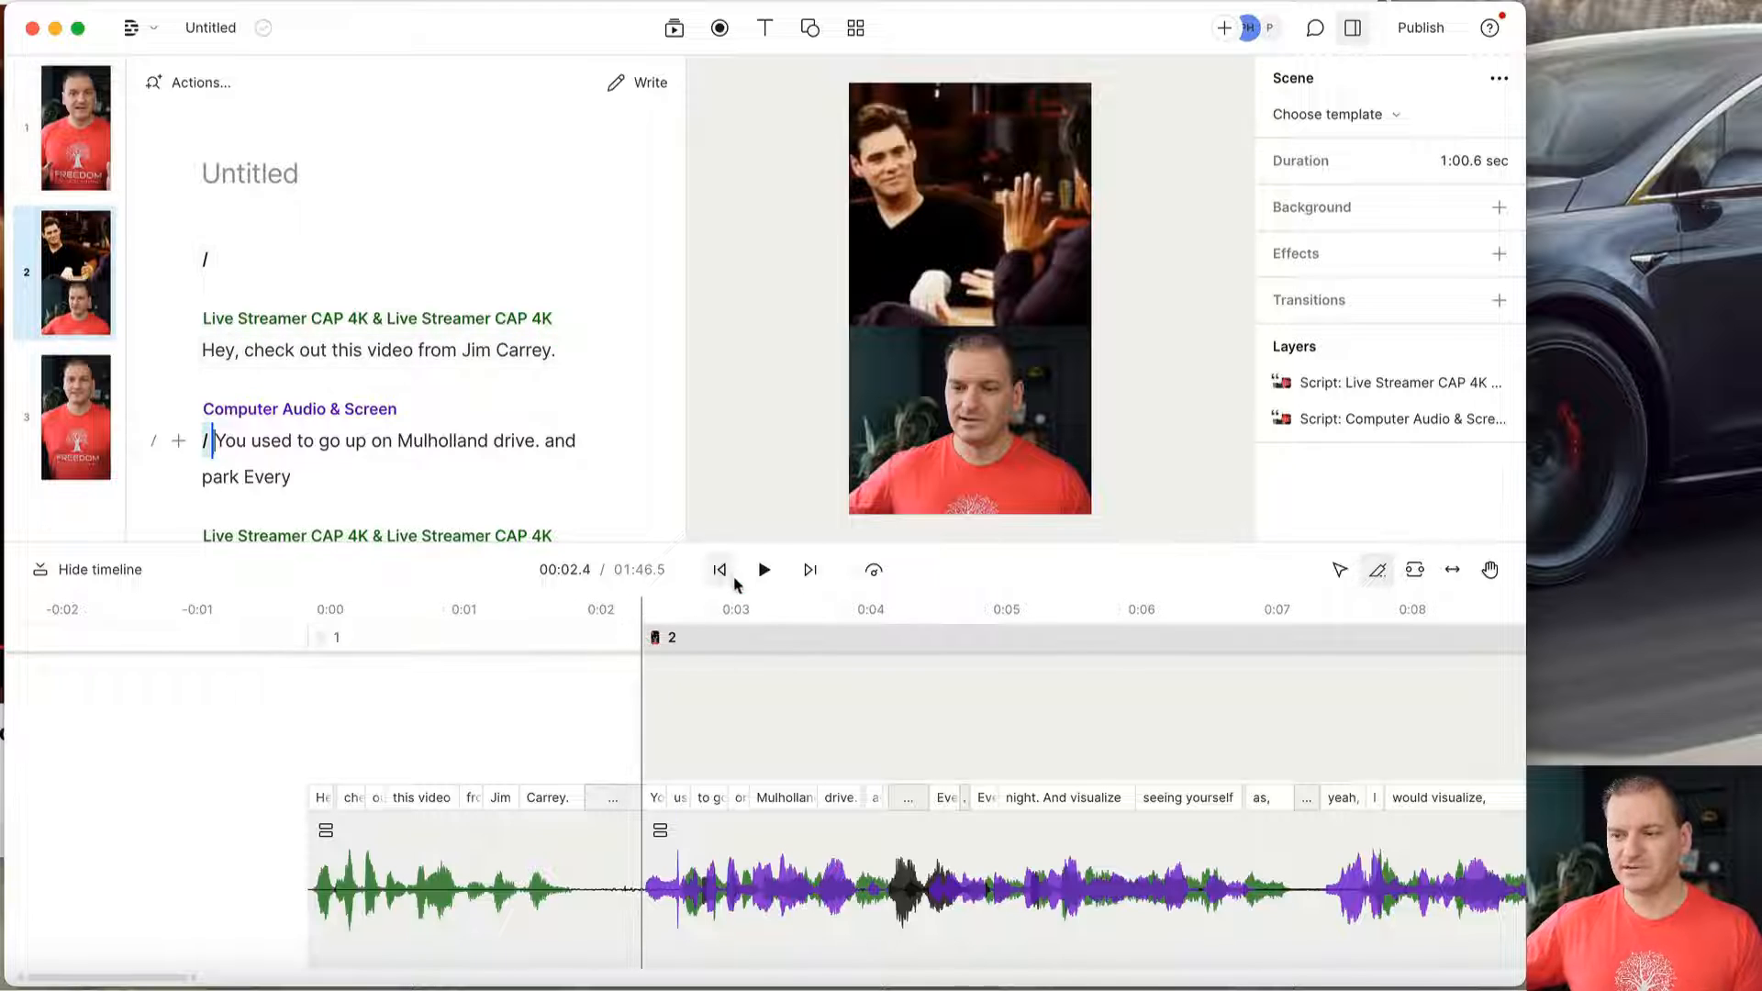
left_click(764, 571)
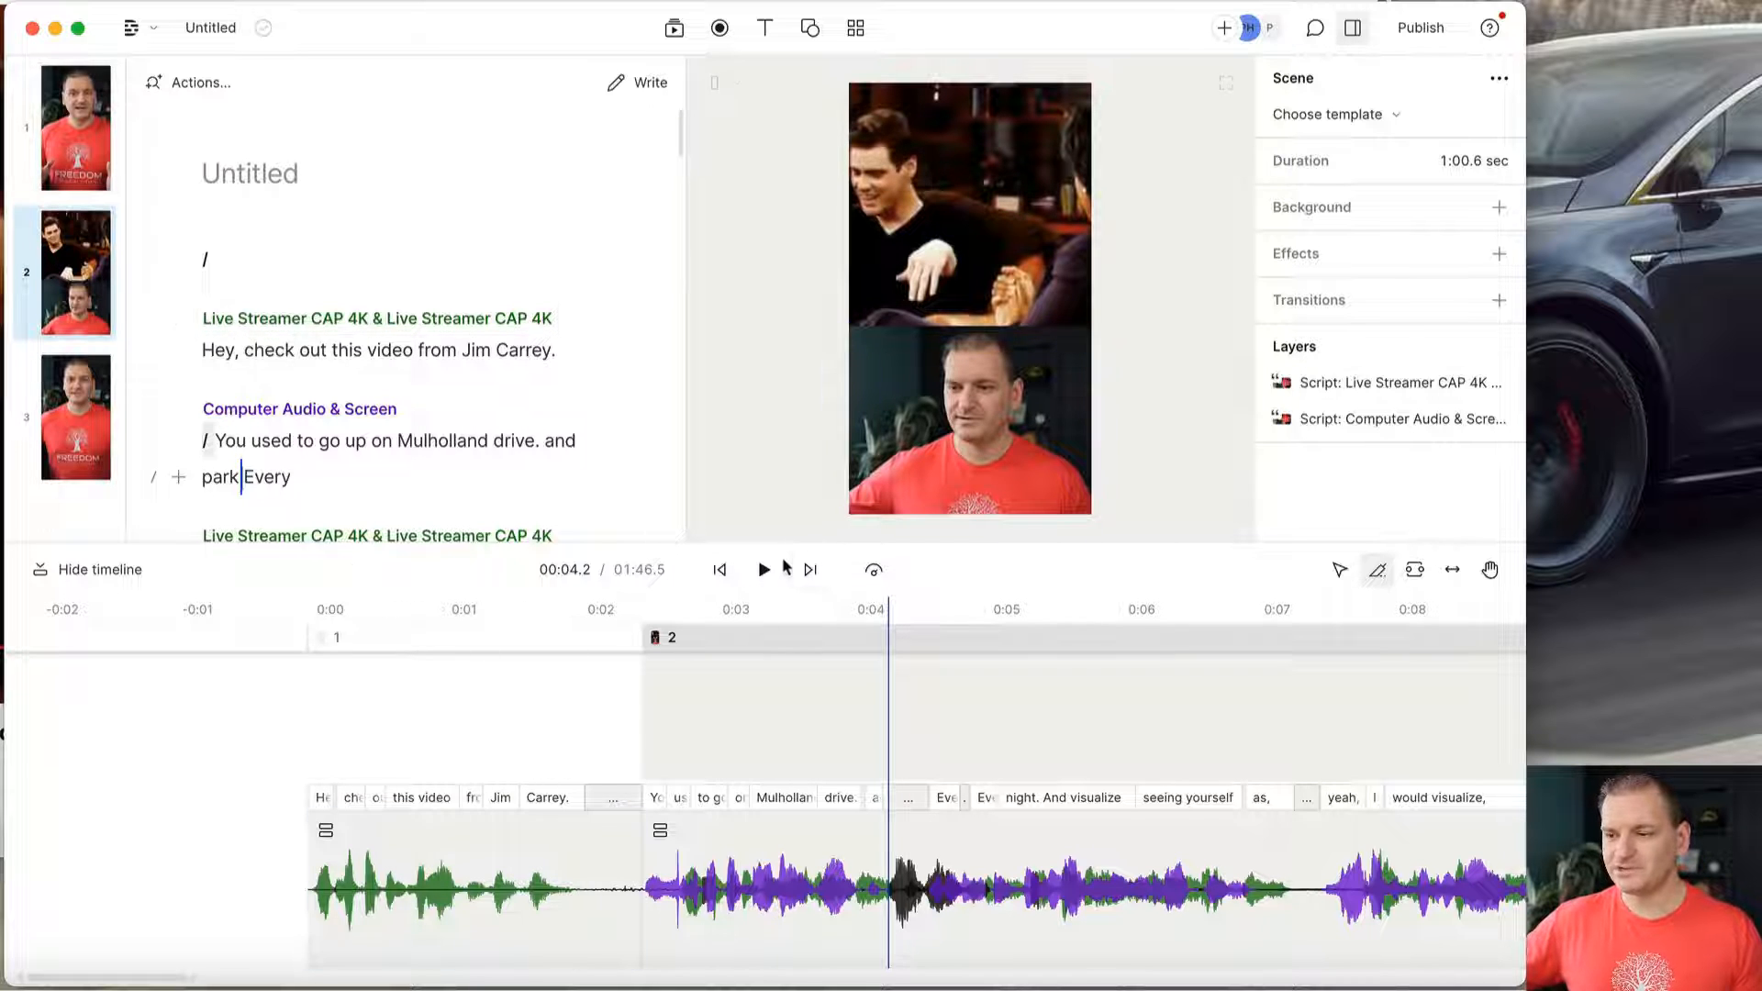
Open the script sequence from the second scene's camera layer and split the Live Streamer track at about 12.5 seconds, just before "You".
right_click(929, 393)
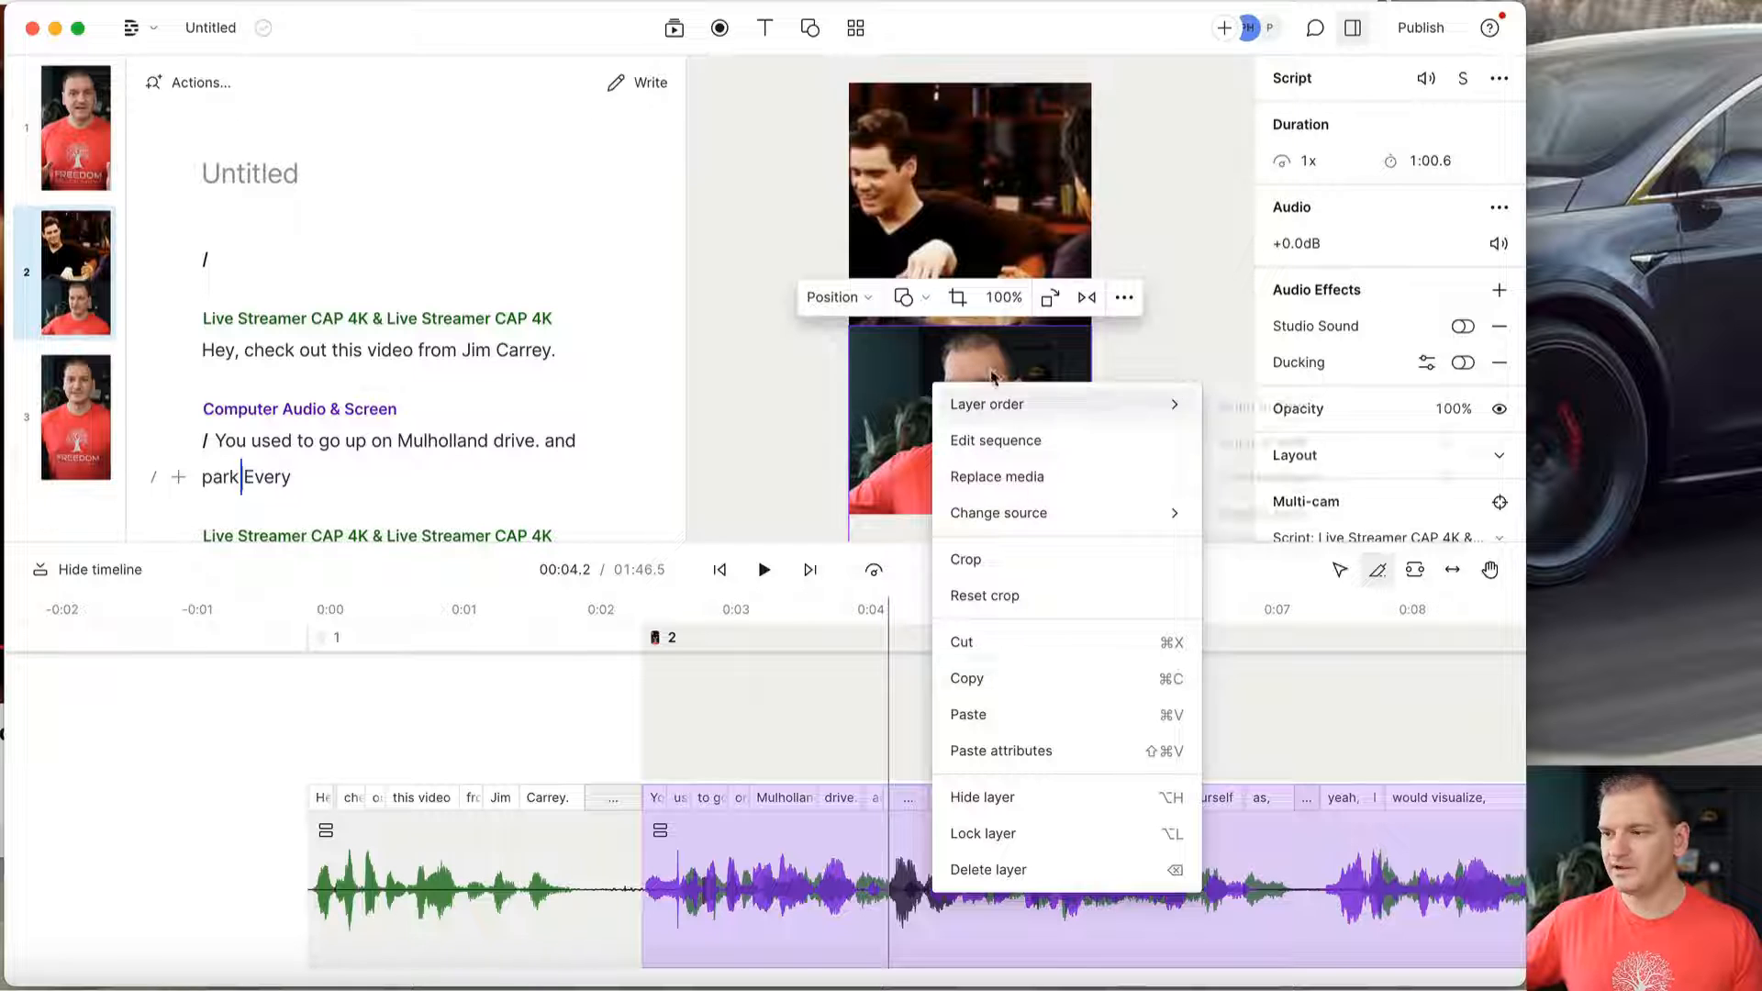
left_click(996, 443)
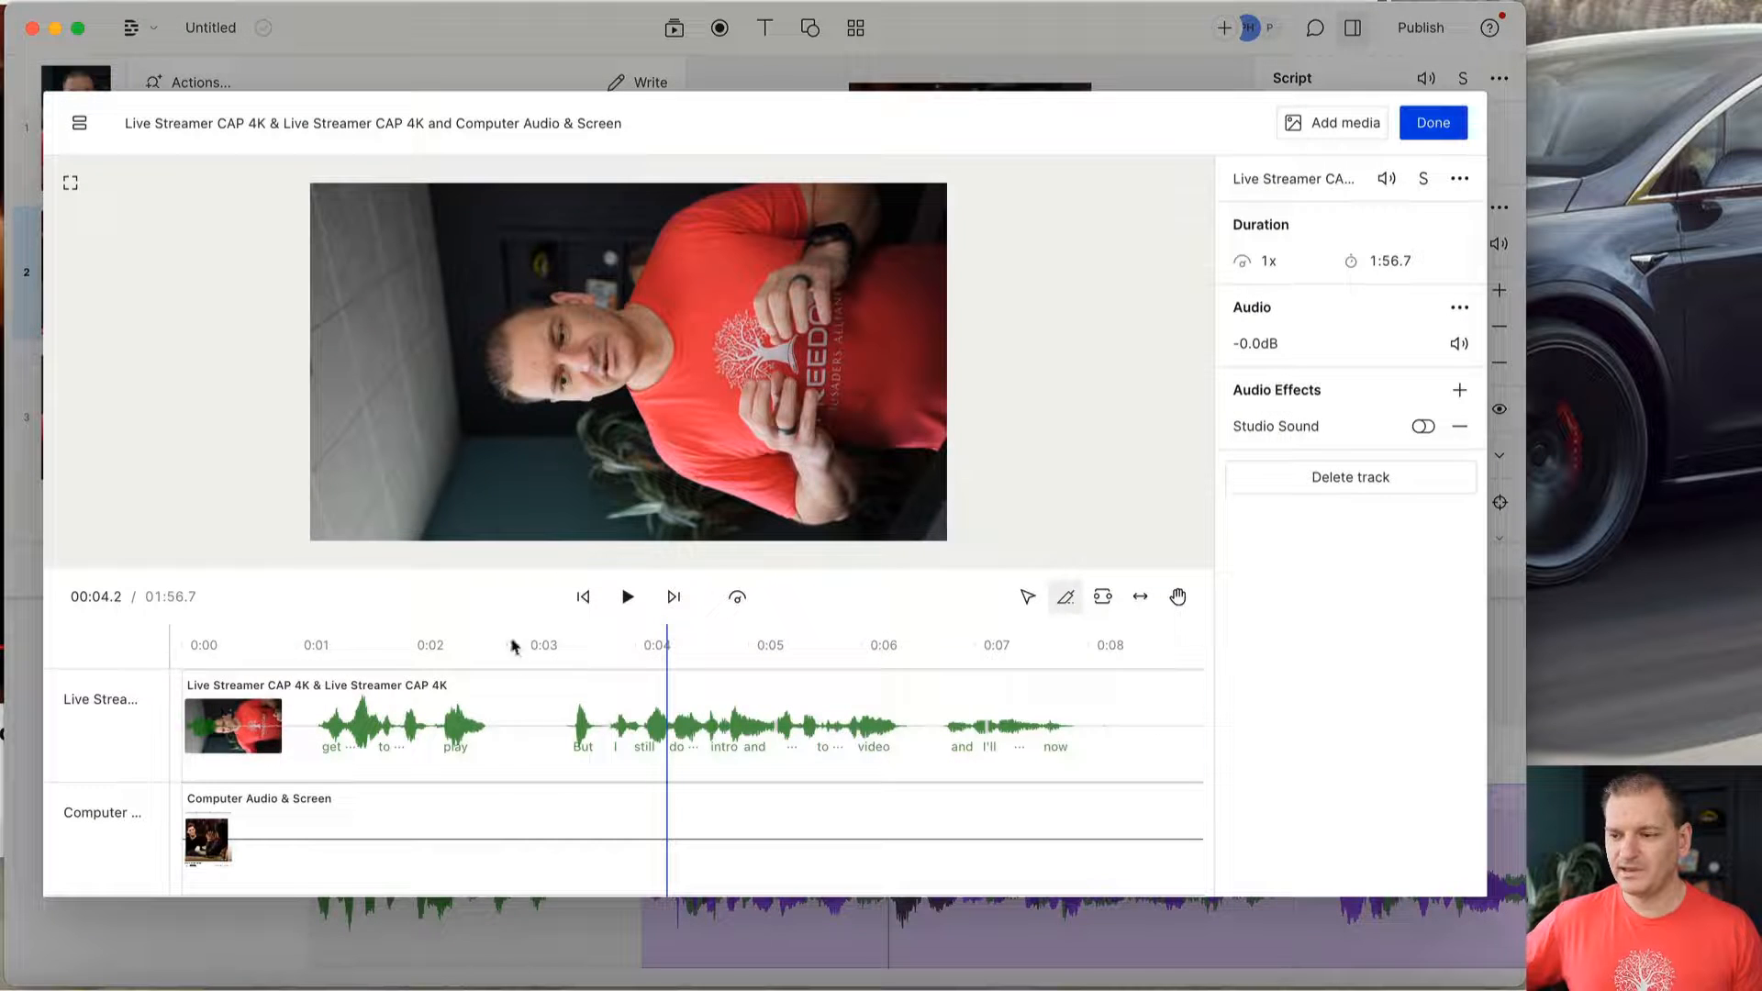
scroll(640, 731, "left", 10)
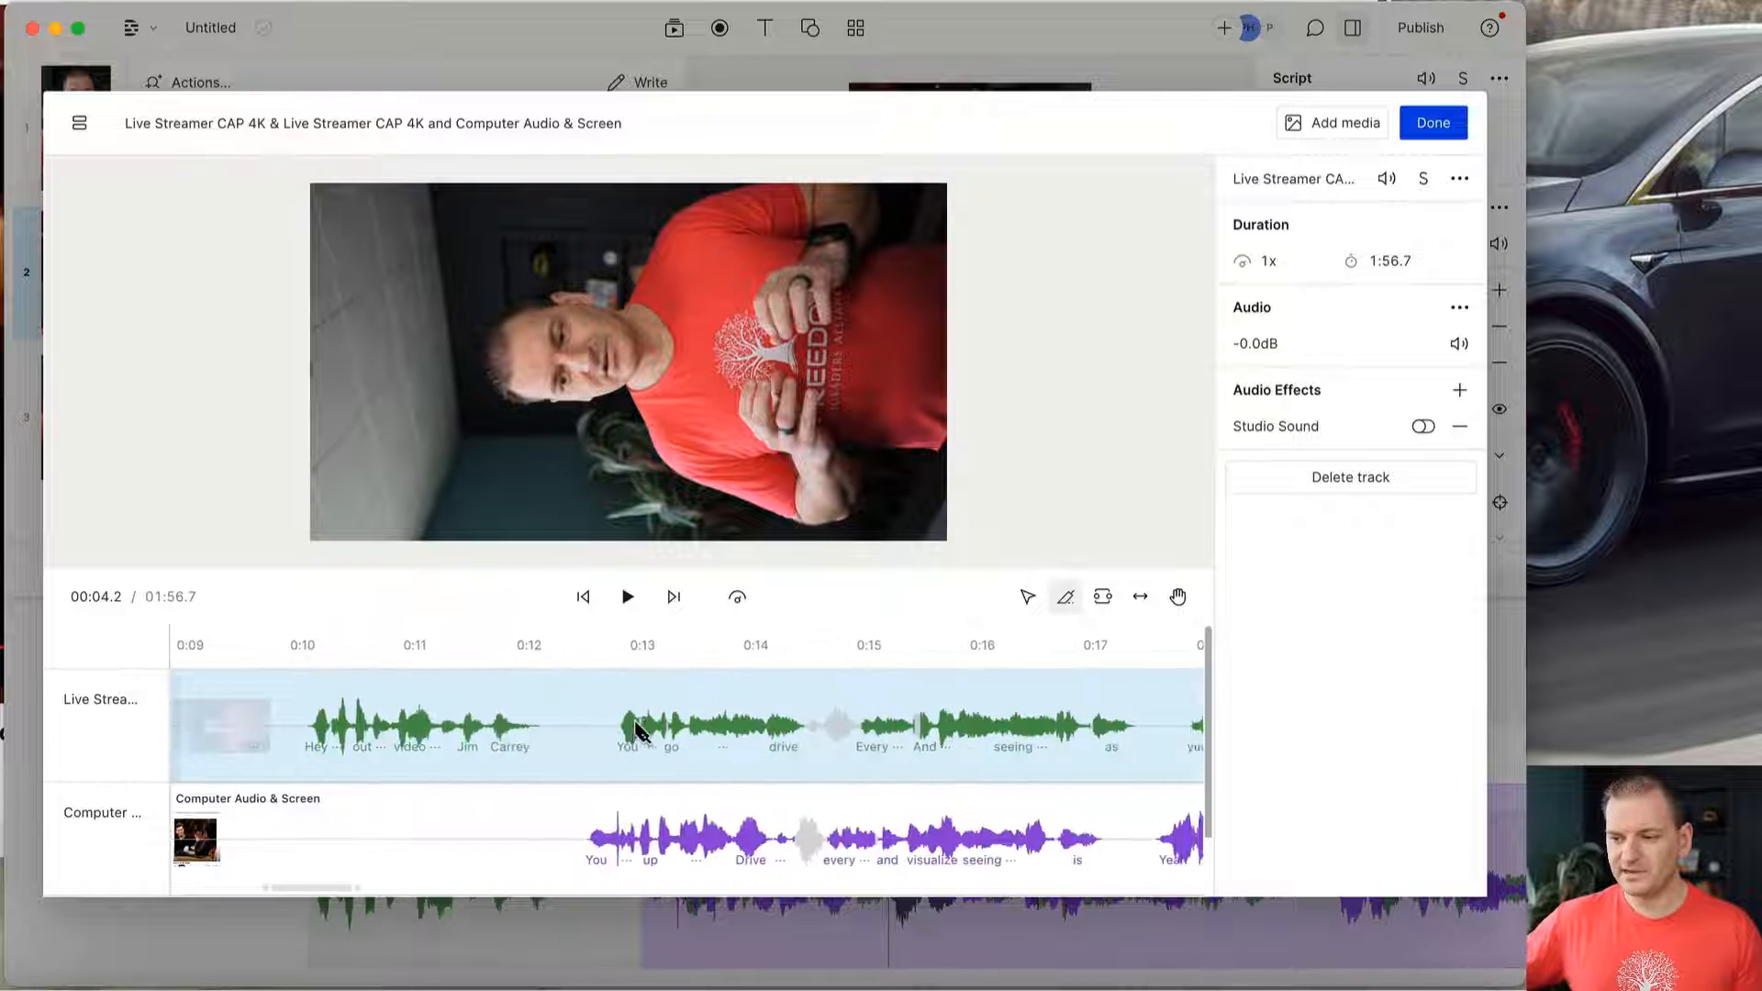
scroll(762, 780, "right", 15)
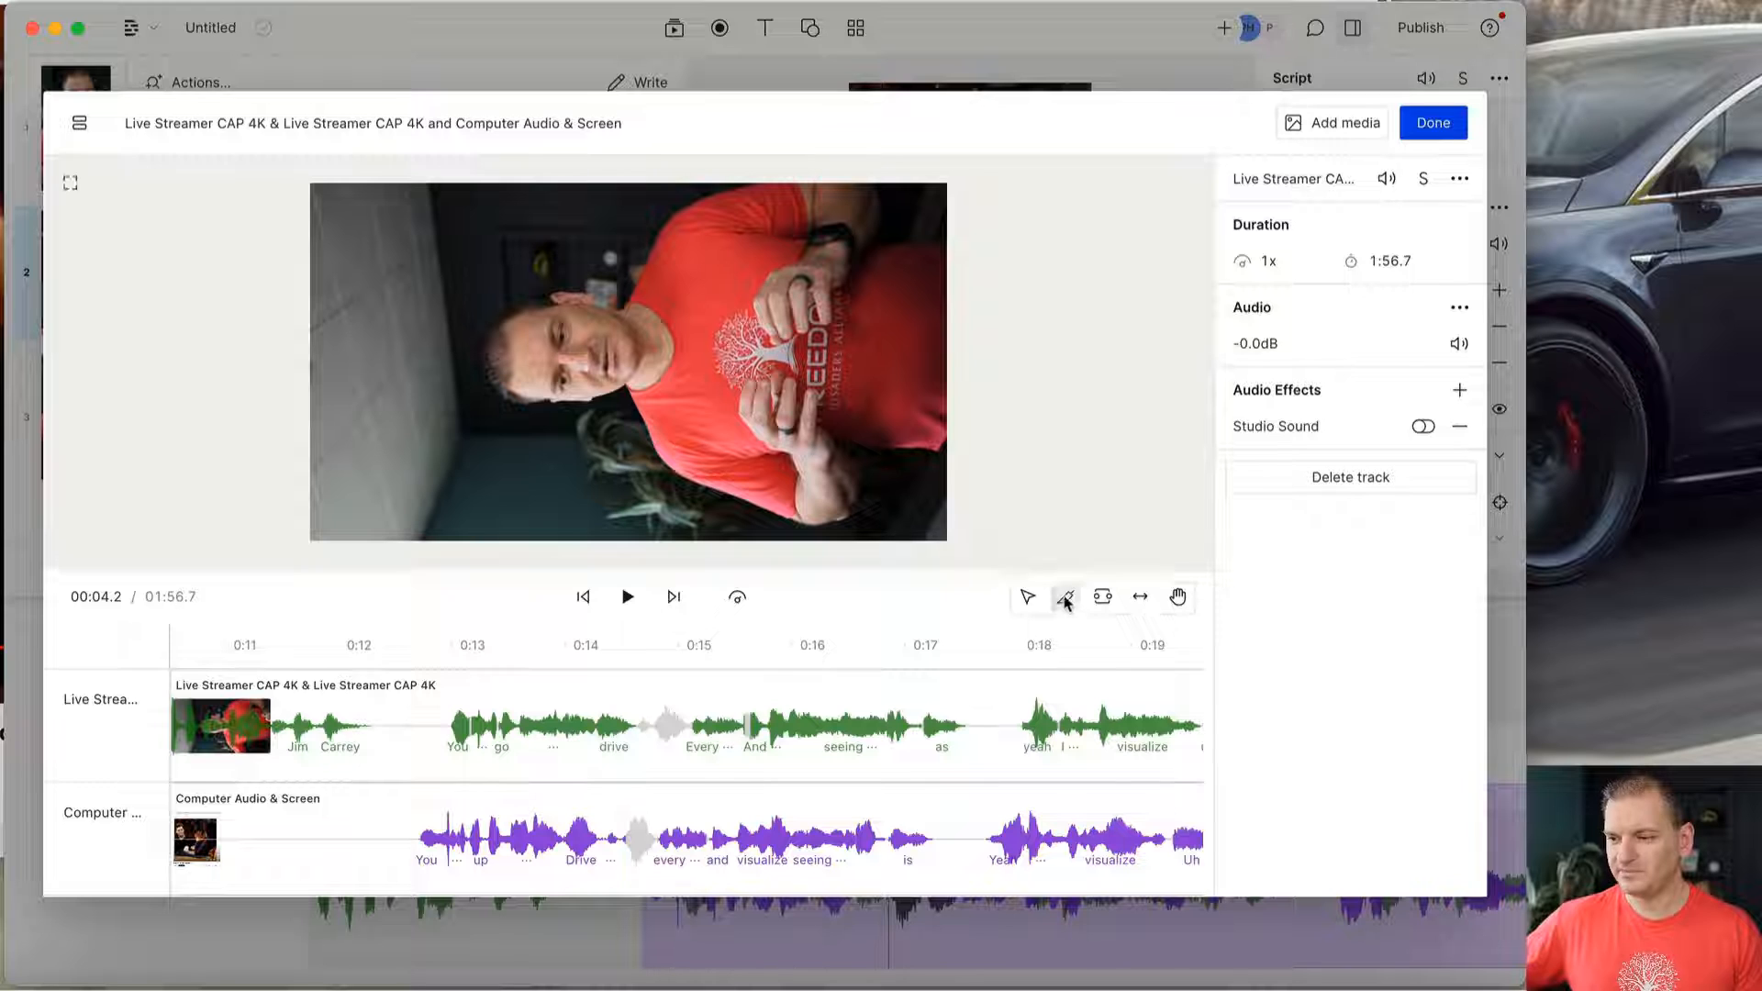
left_click(402, 730)
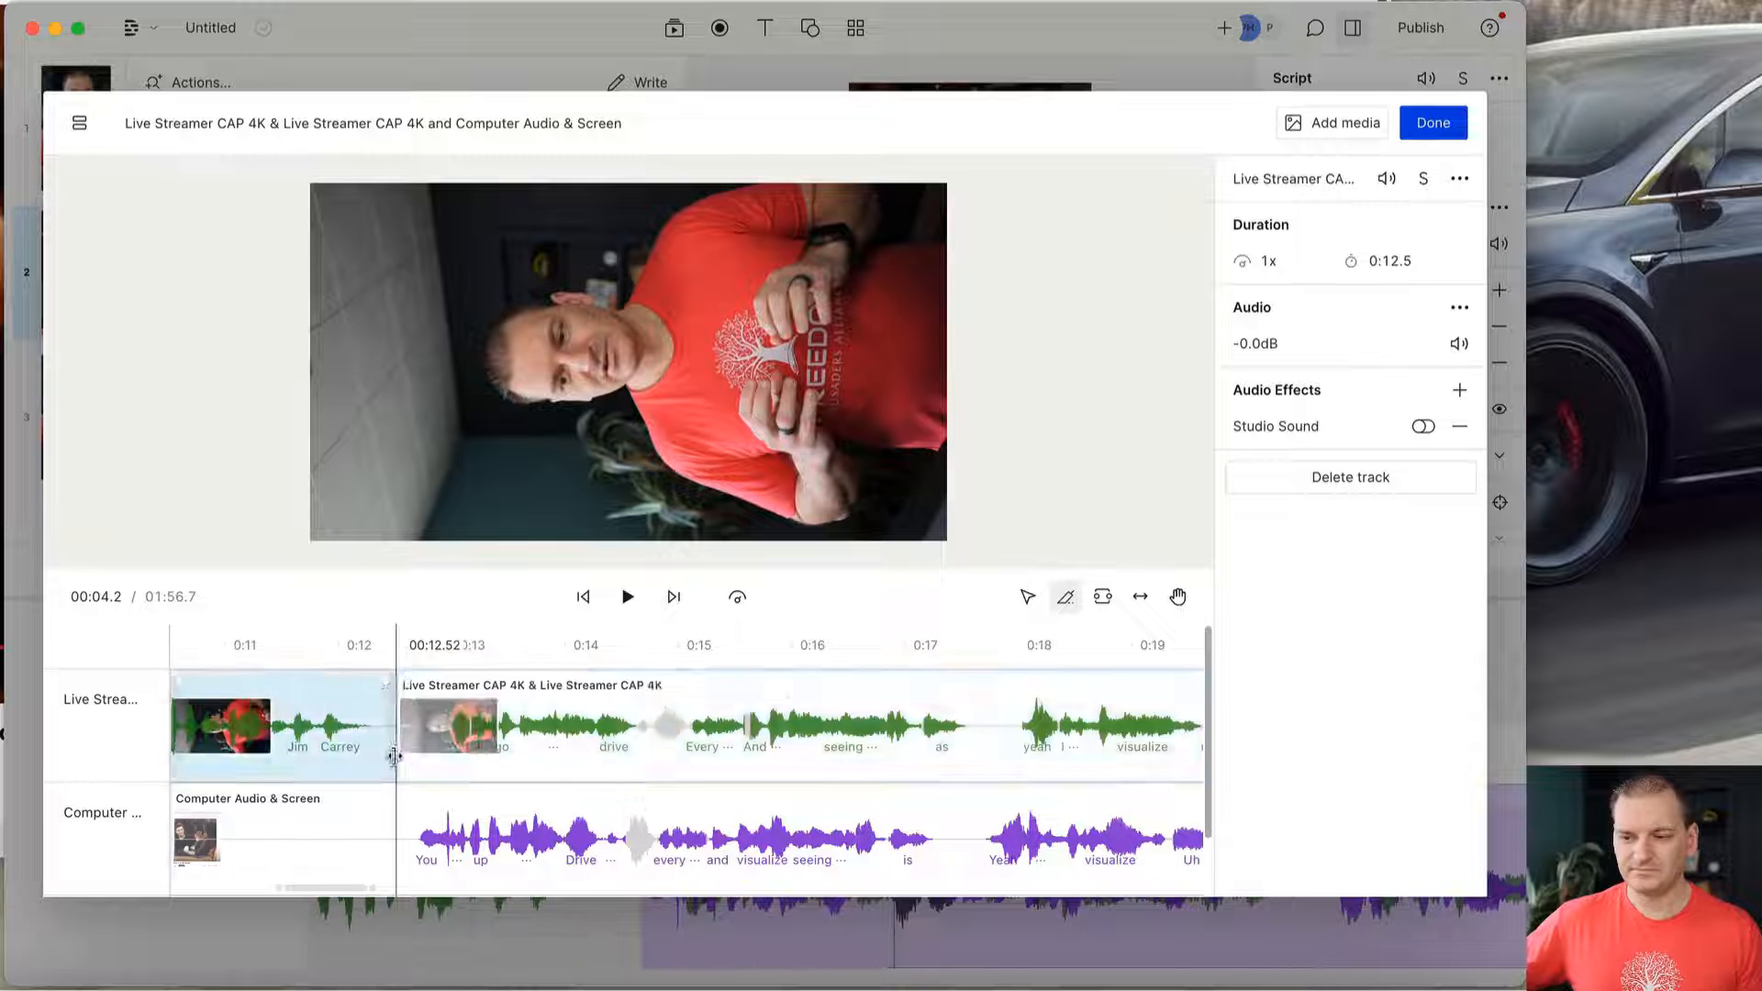
Split the Live Streamer track again at about 1:13, between "yourself" and "Wow".
scroll(466, 748, "right", 10)
scroll(466, 748, "right", 15)
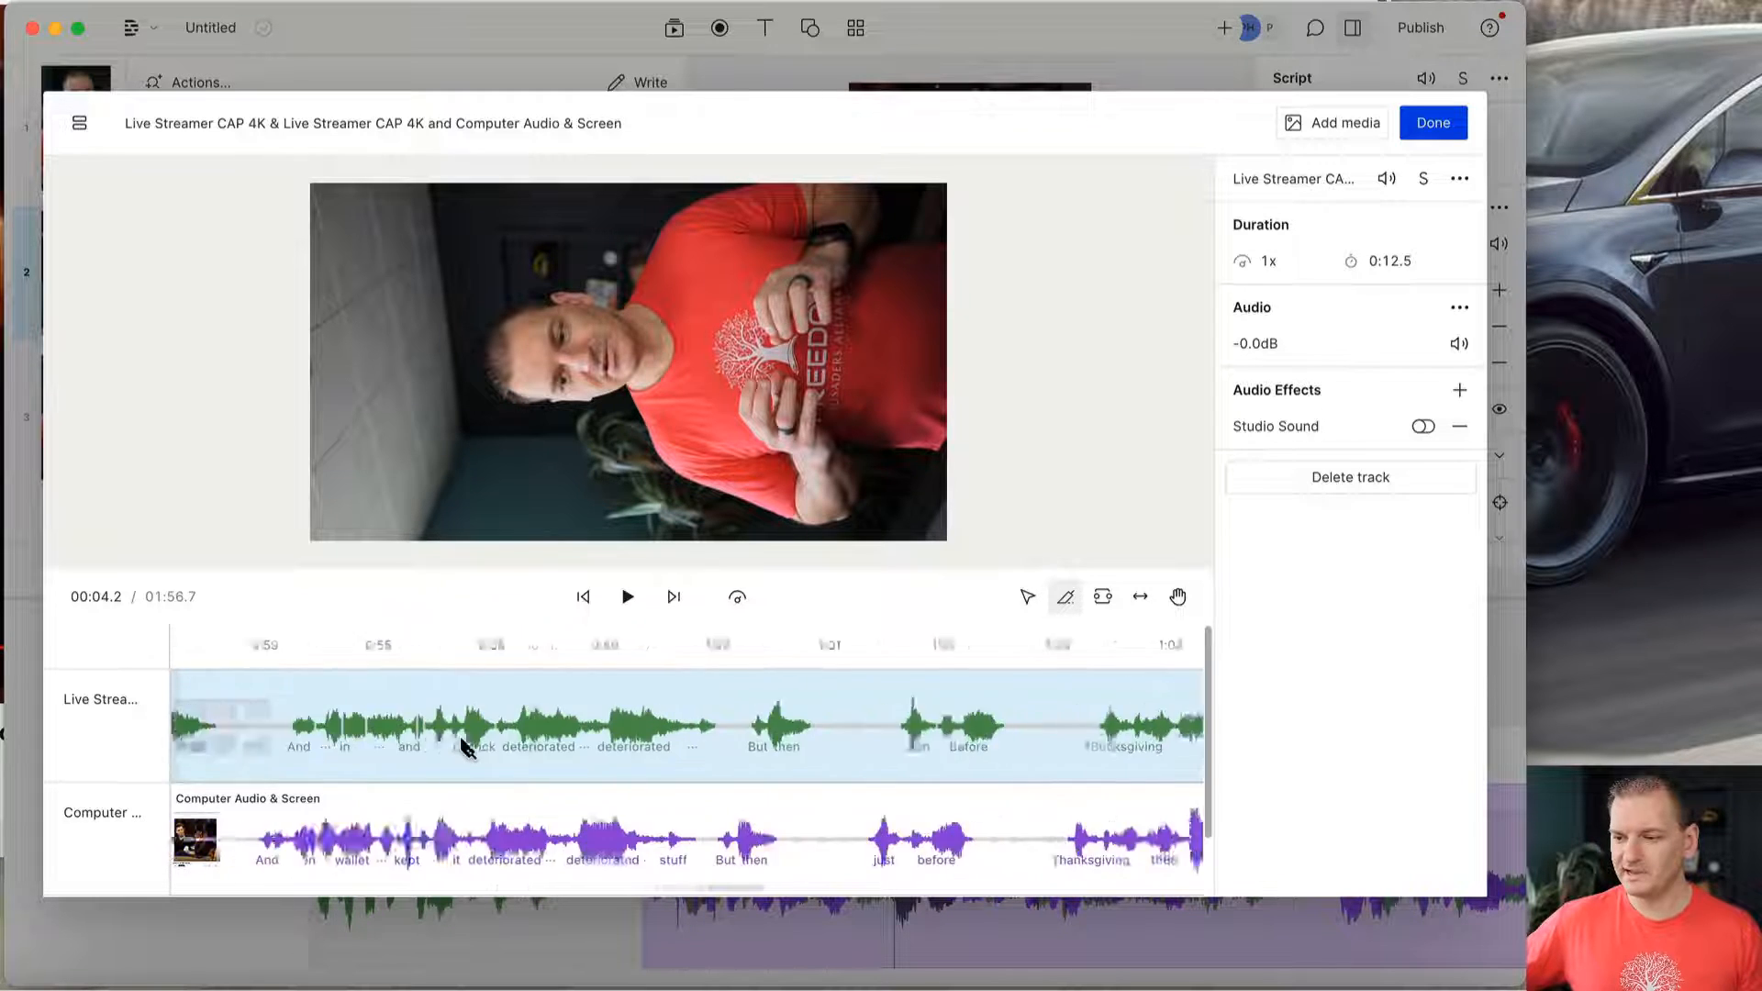
scroll(466, 748, "left", 15)
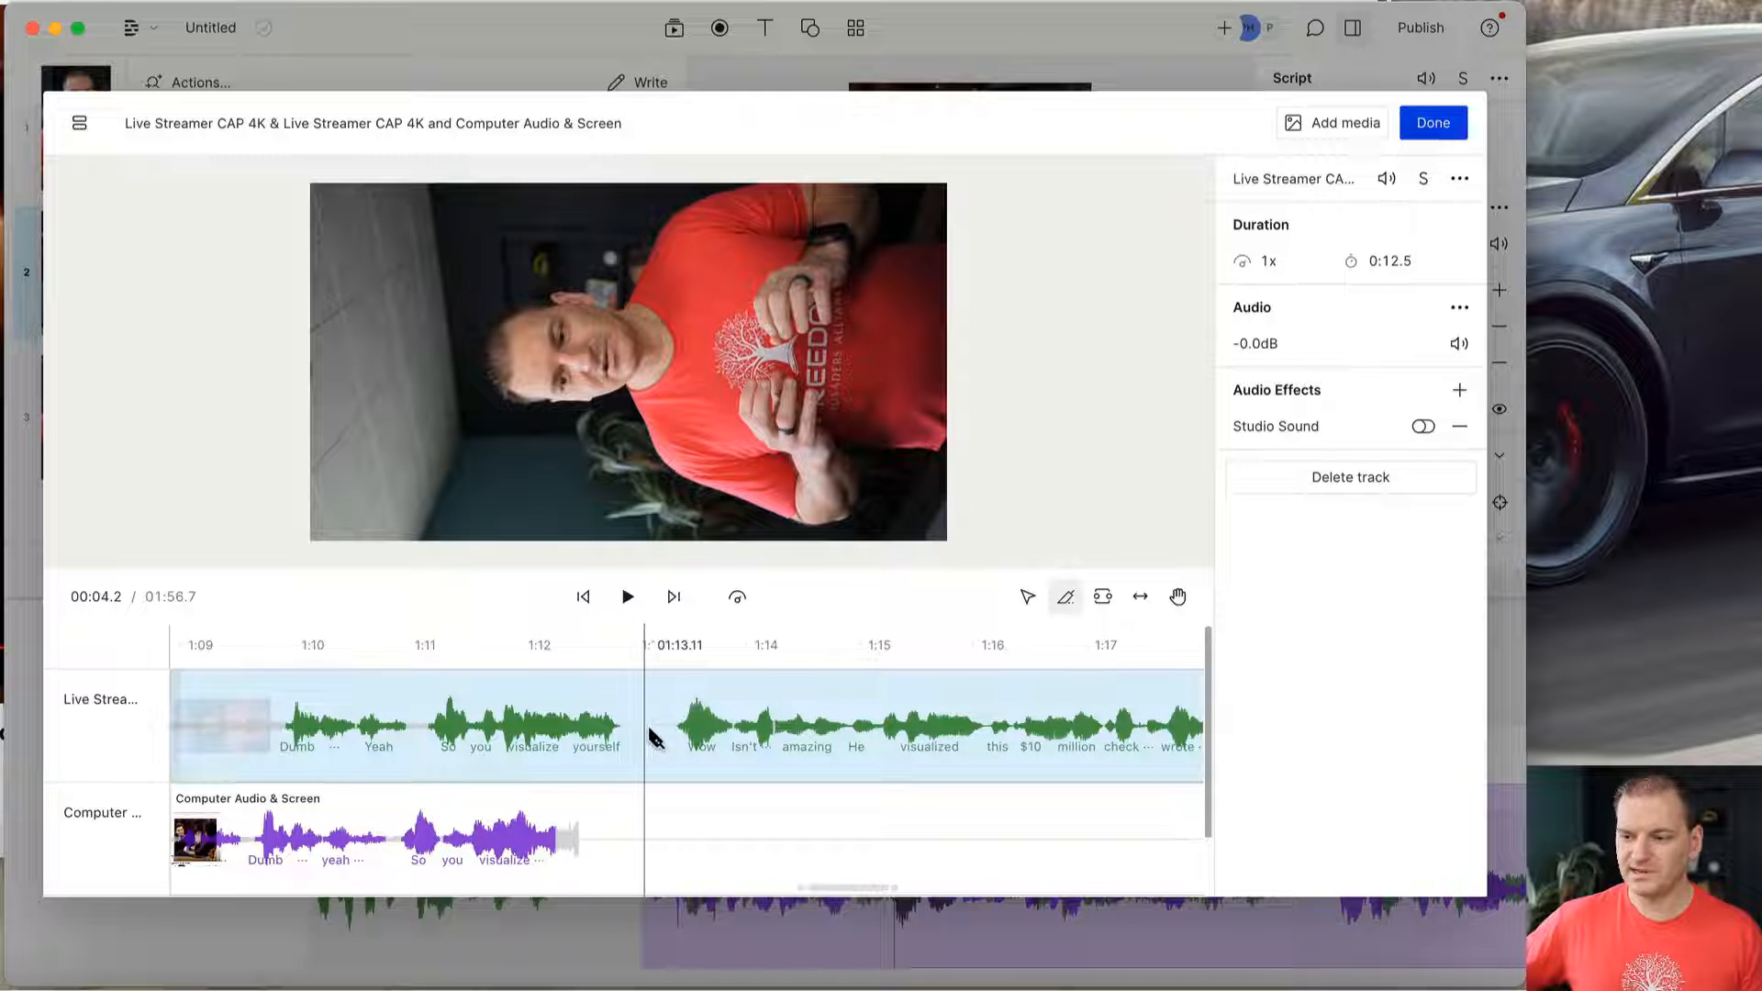
left_click(647, 732)
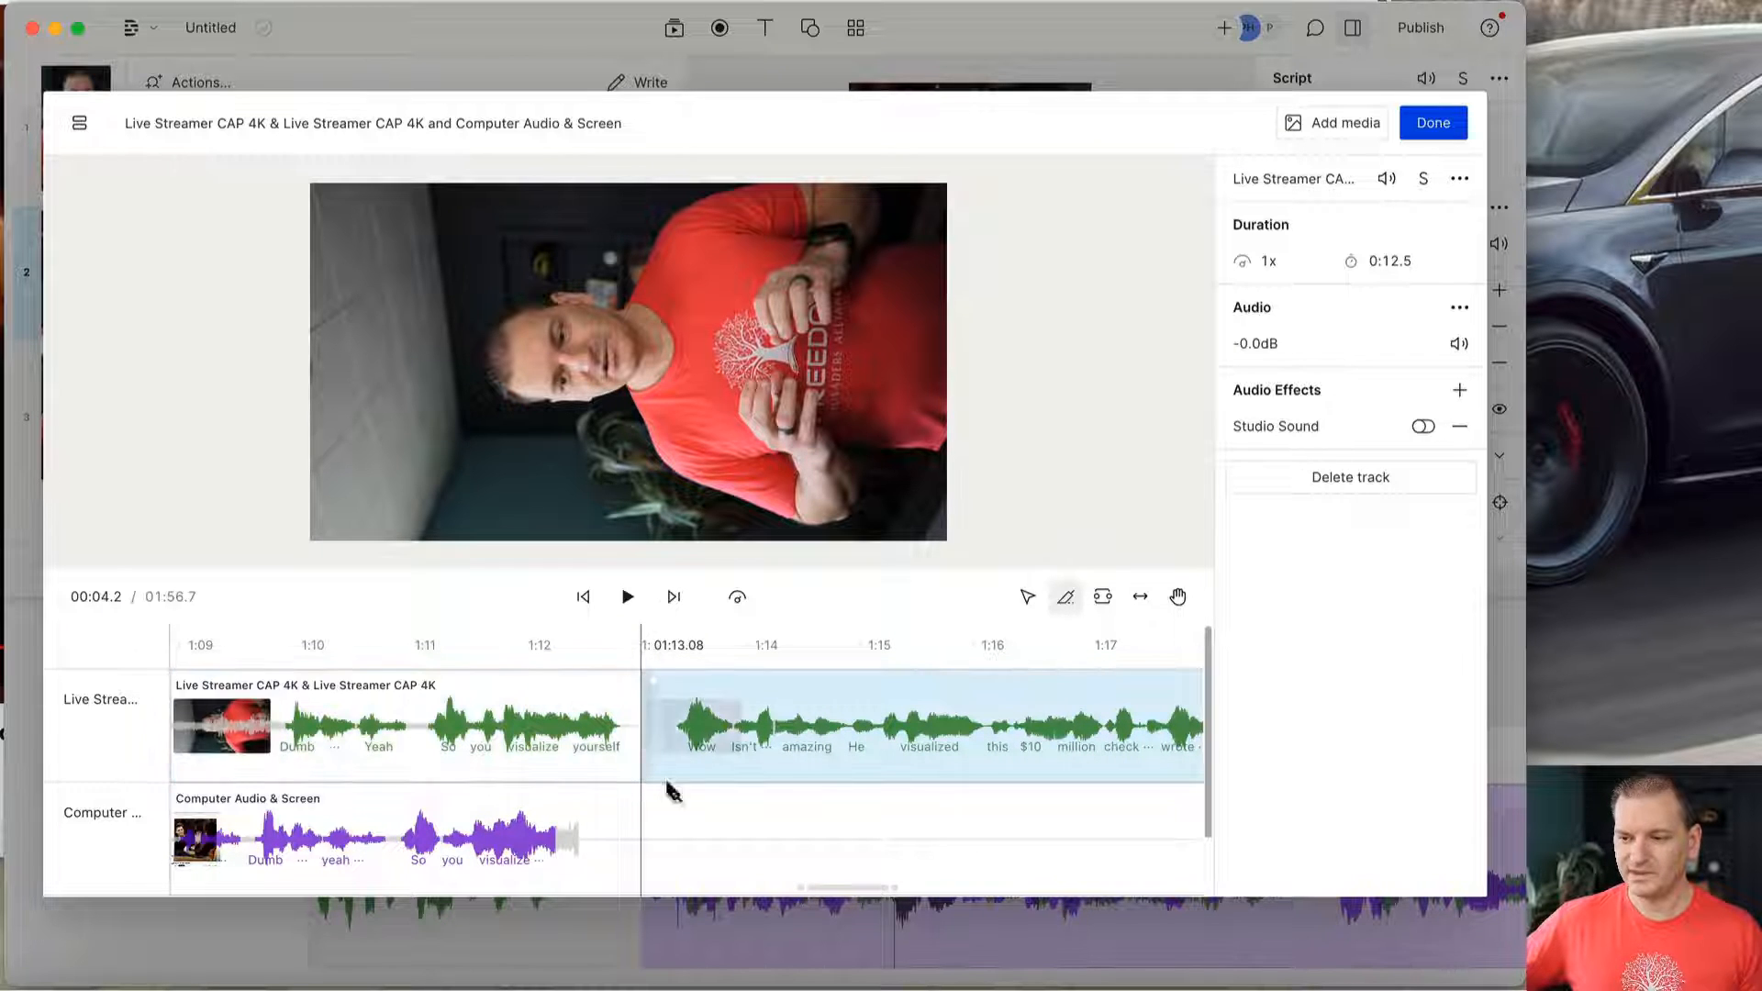
Mute the audio of the Live Streamer clip between the two splits.
scroll(457, 724, "left", 7)
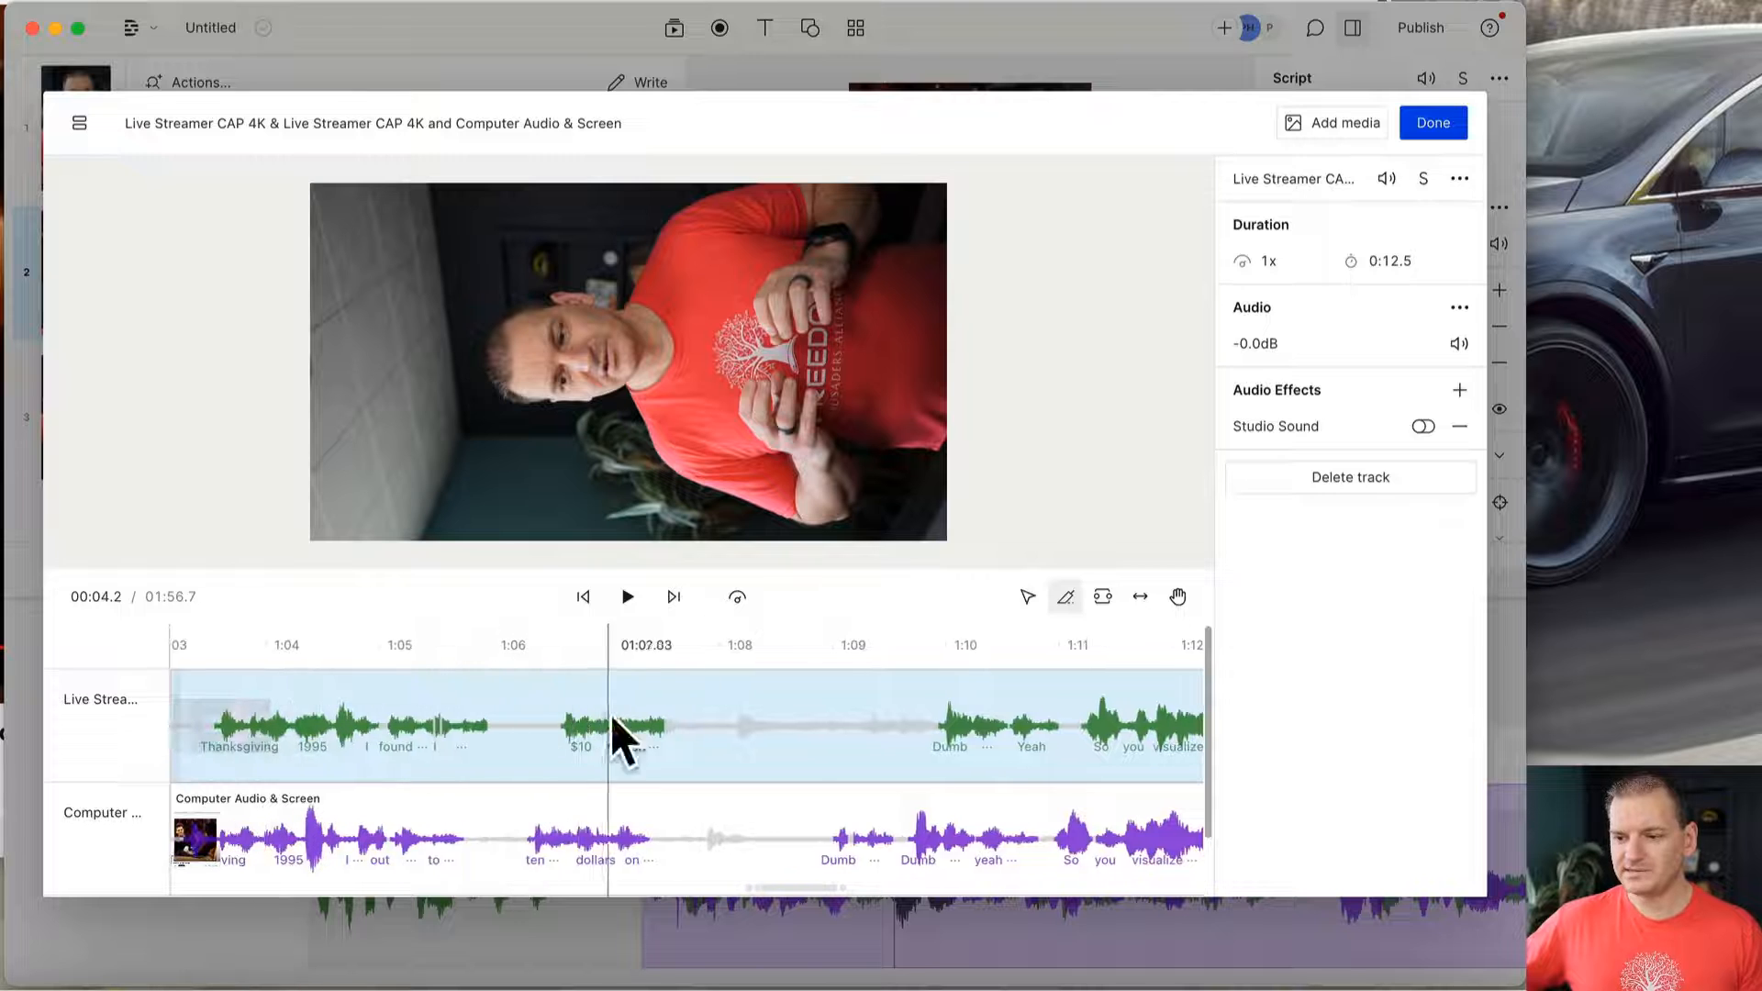
scroll(684, 700, "right", 4)
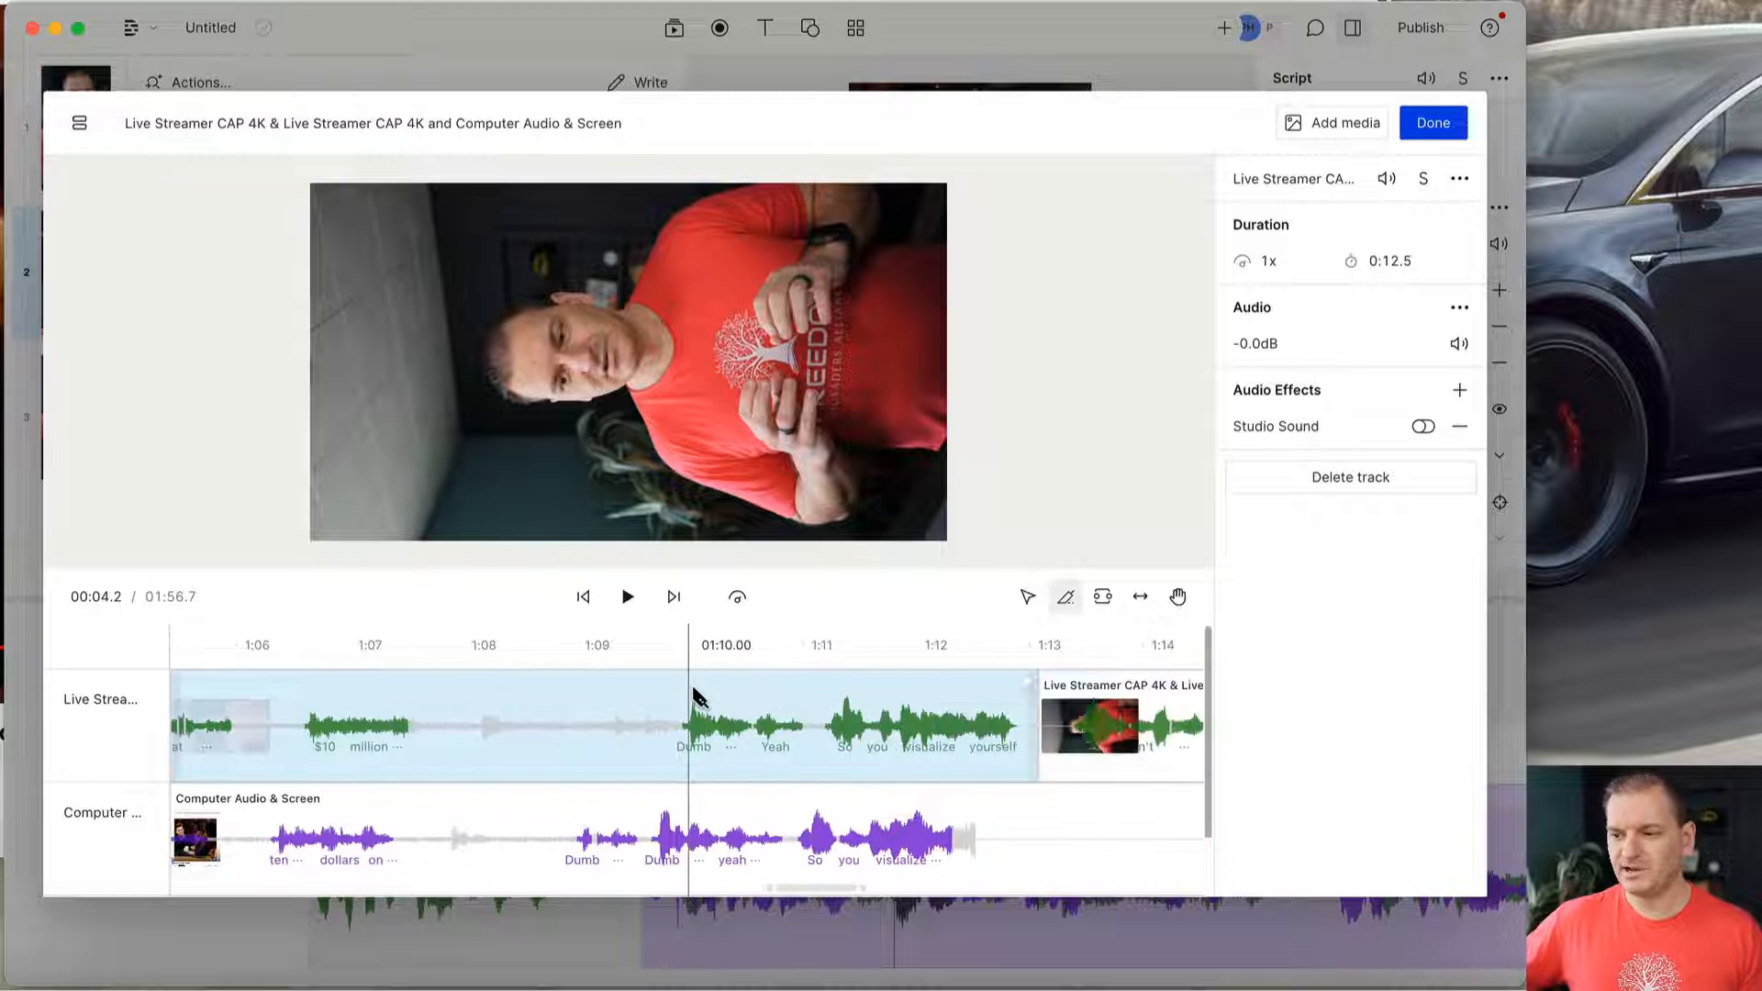
right_click(695, 695)
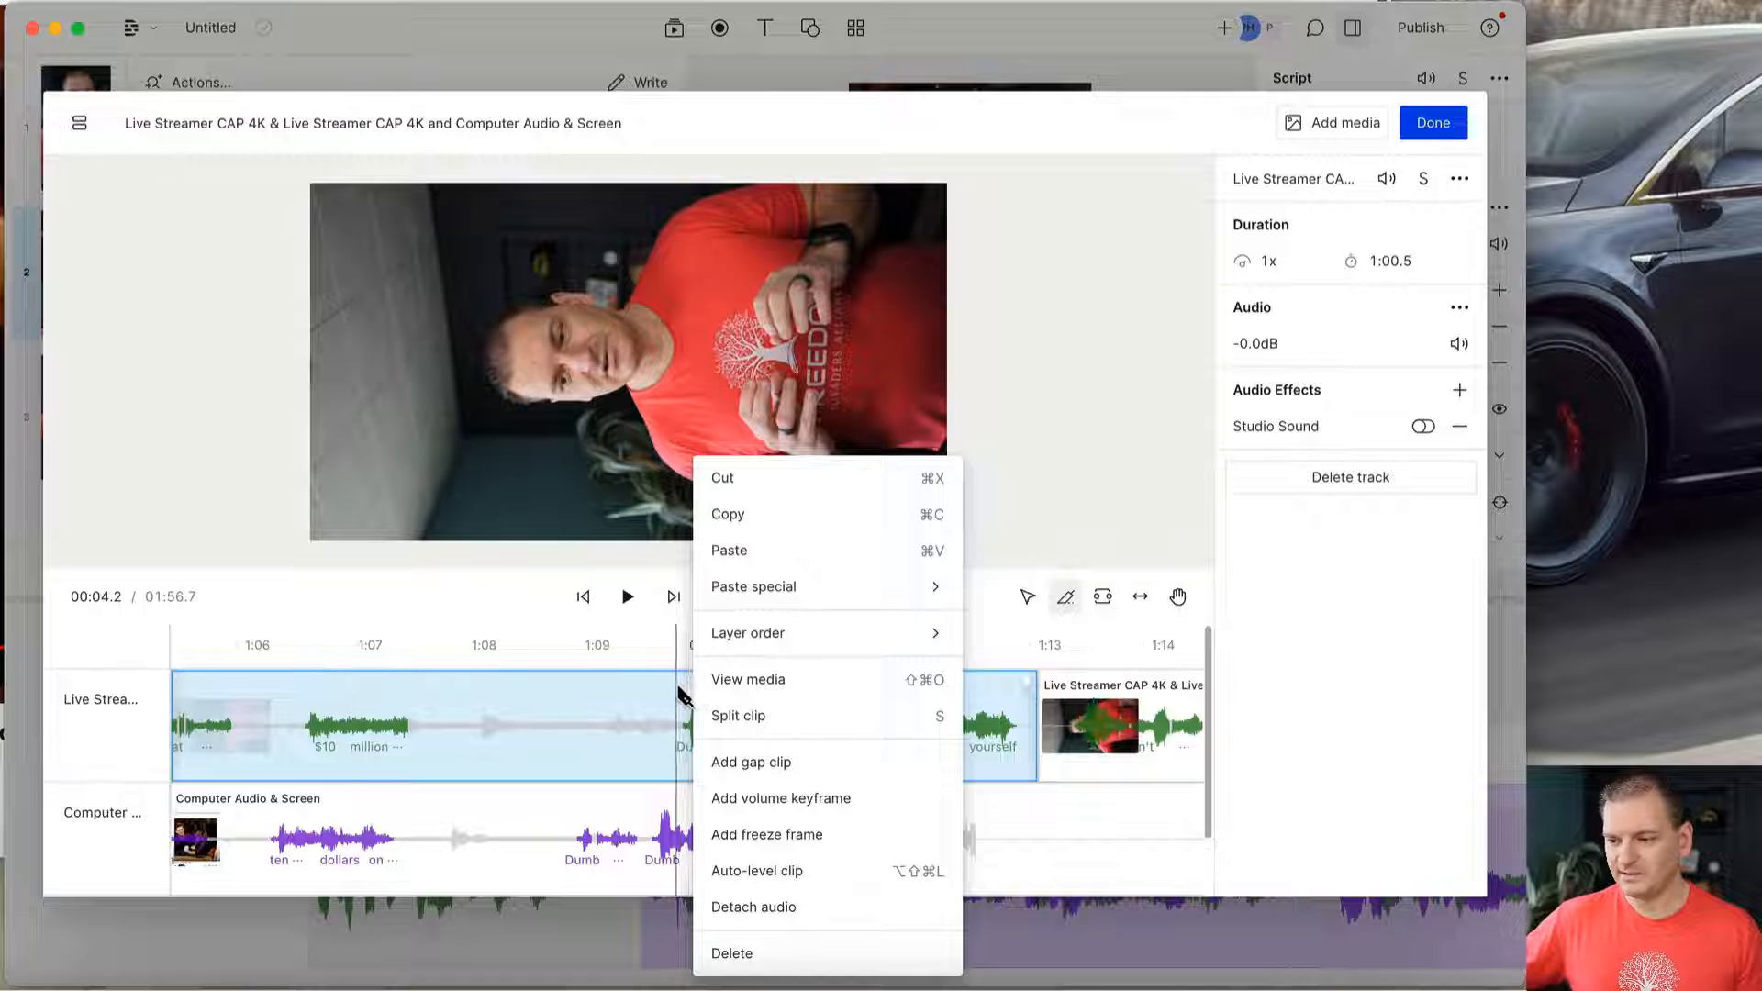
left_click(1349, 598)
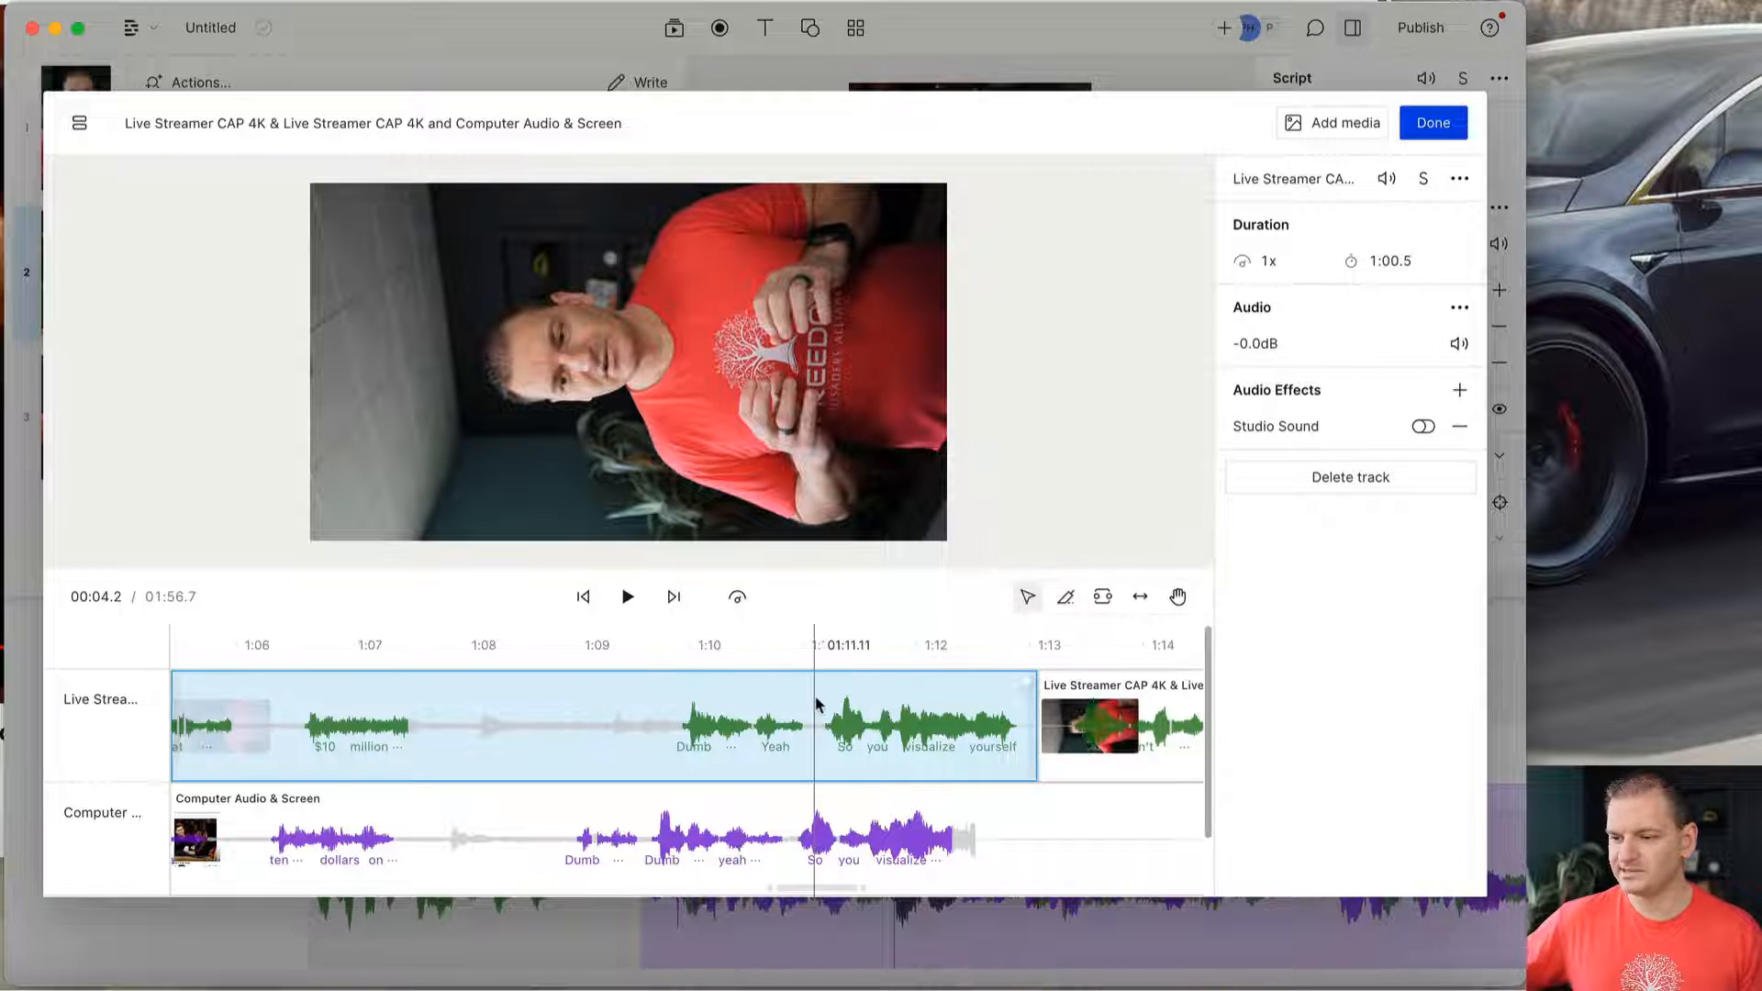
left_click(1459, 345)
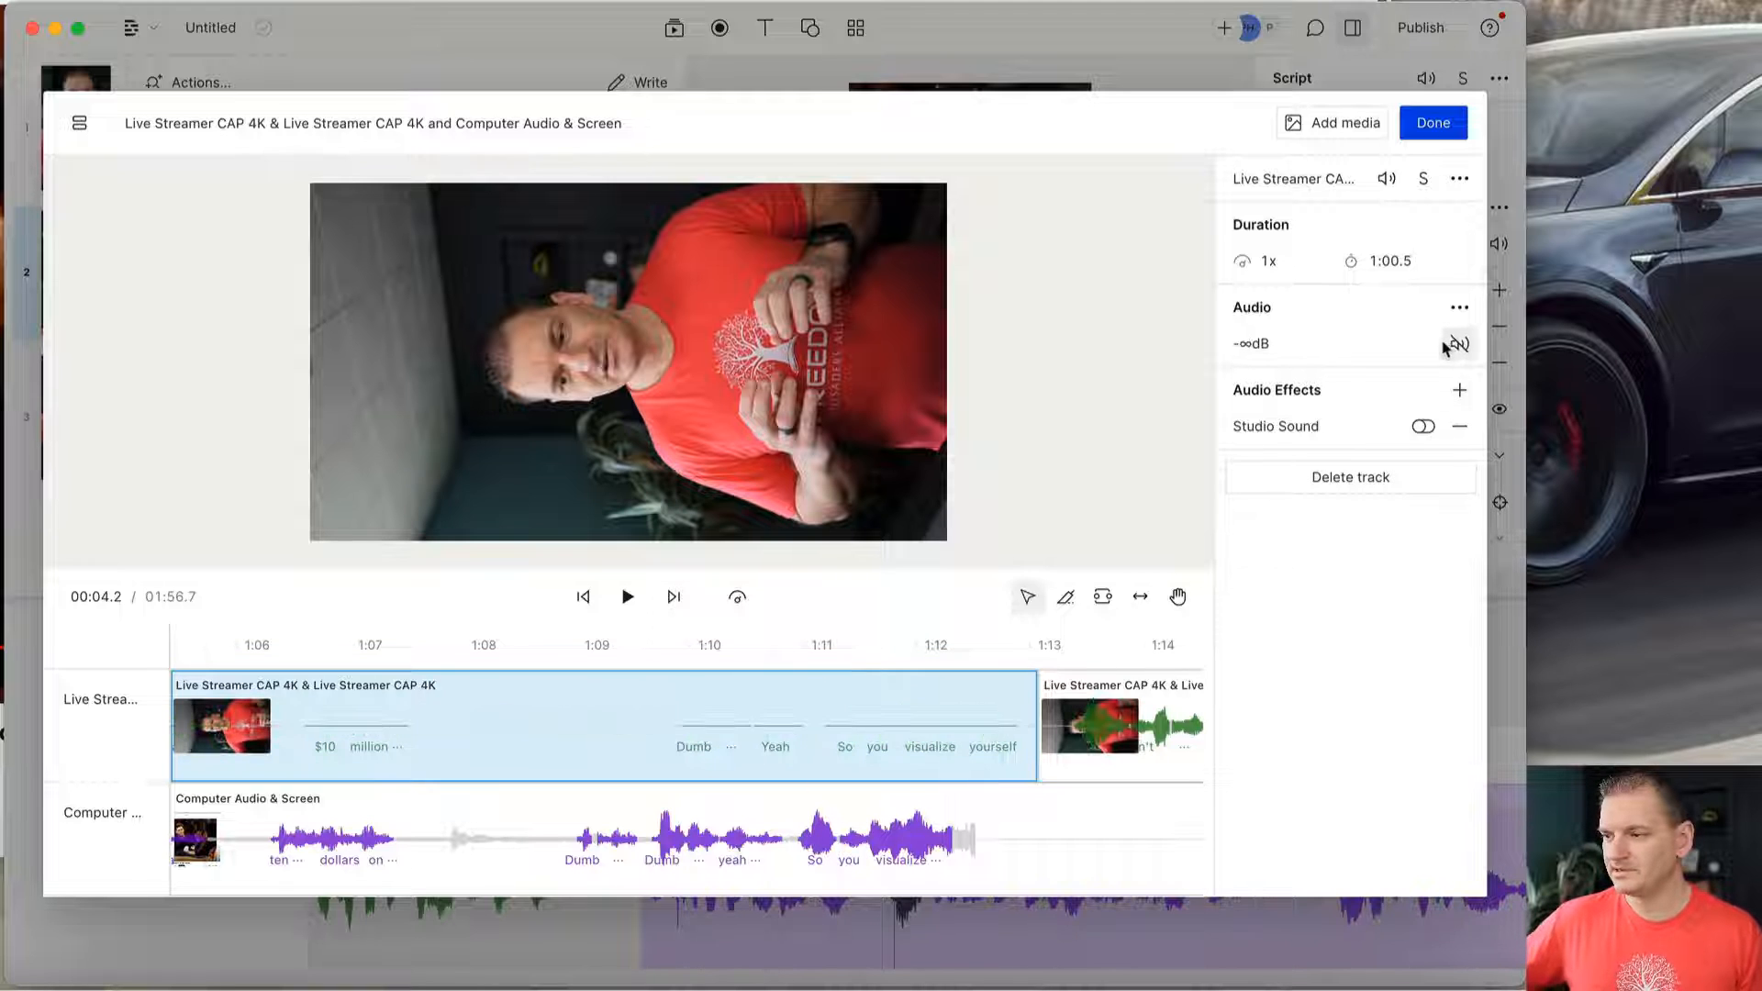
Check the muted clip against the Computer Audio track along the sequence, and finish editing the sequence.
scroll(786, 723, "left", 10)
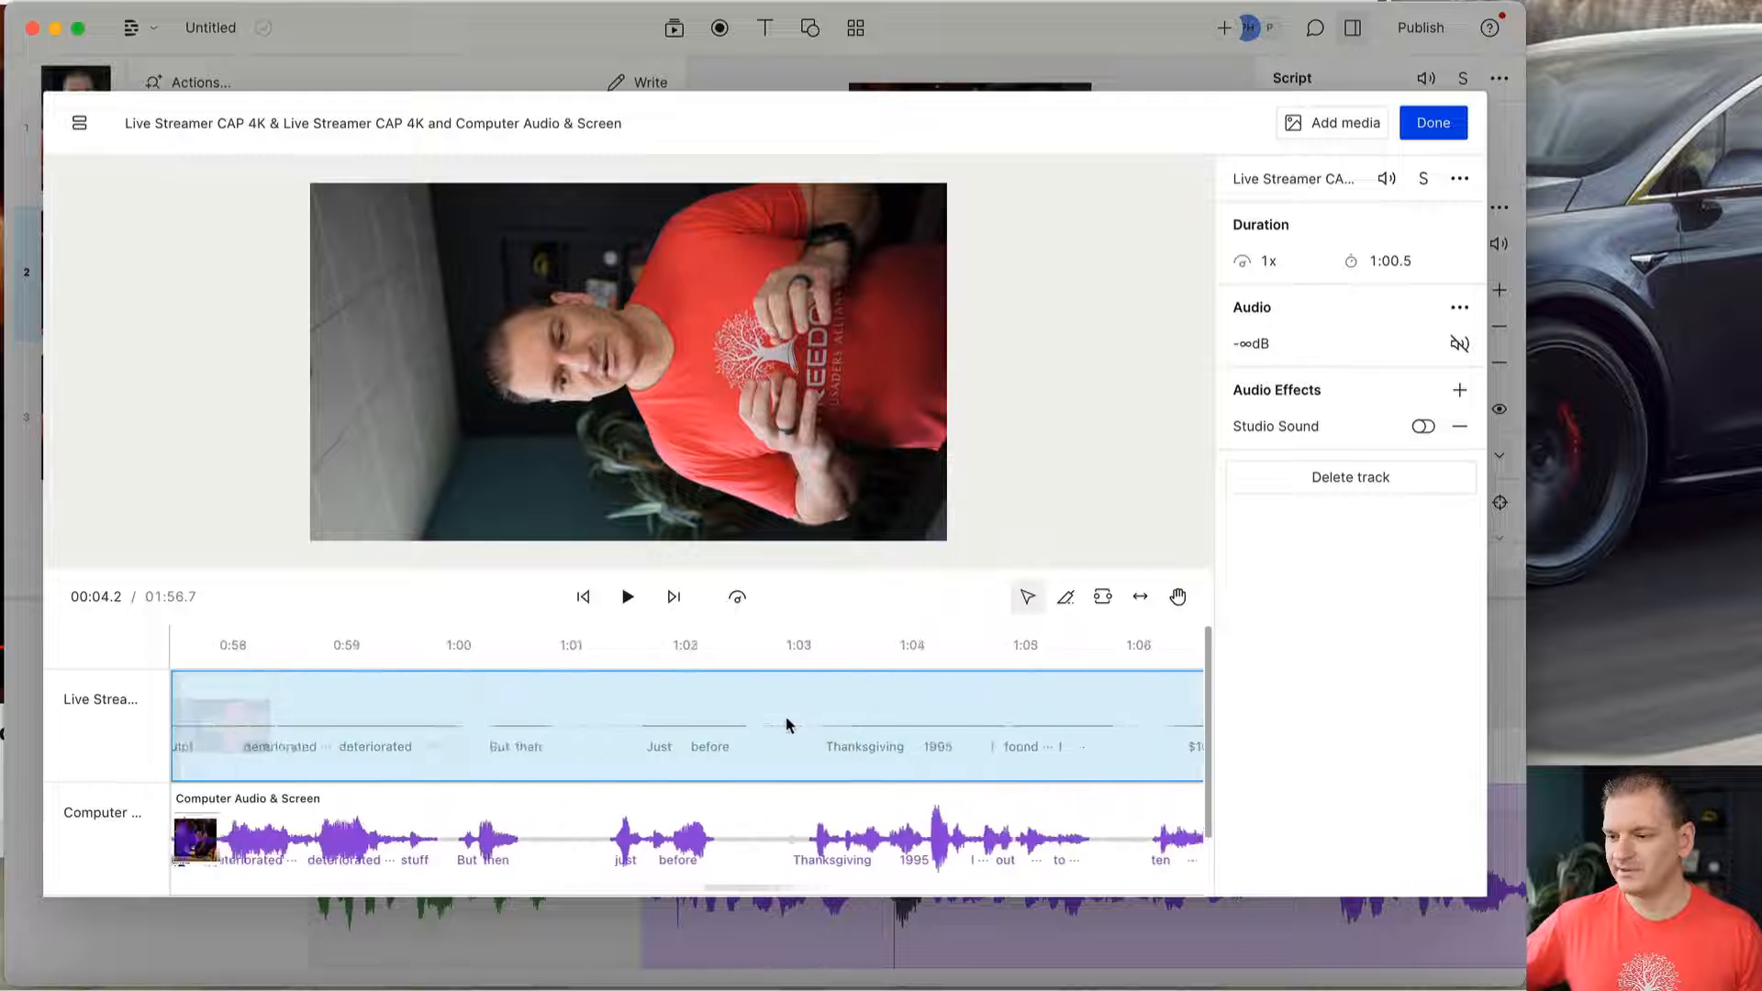
scroll(787, 724, "left", 20)
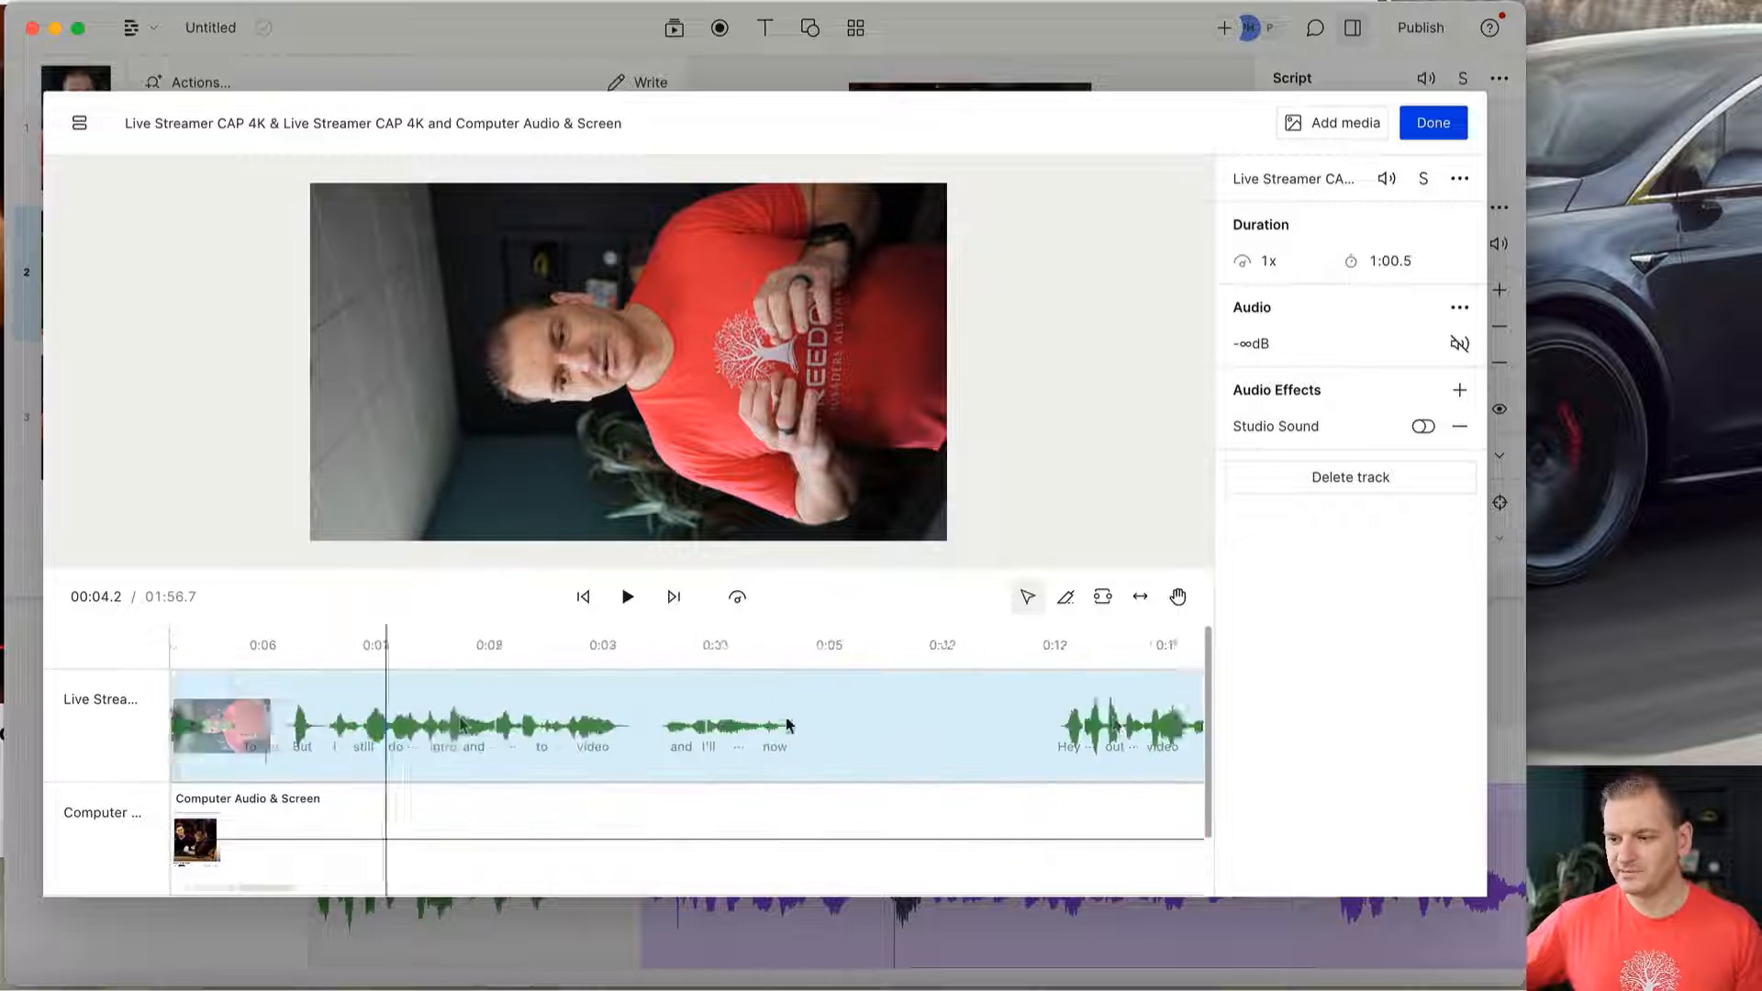
scroll(786, 724, "right", 15)
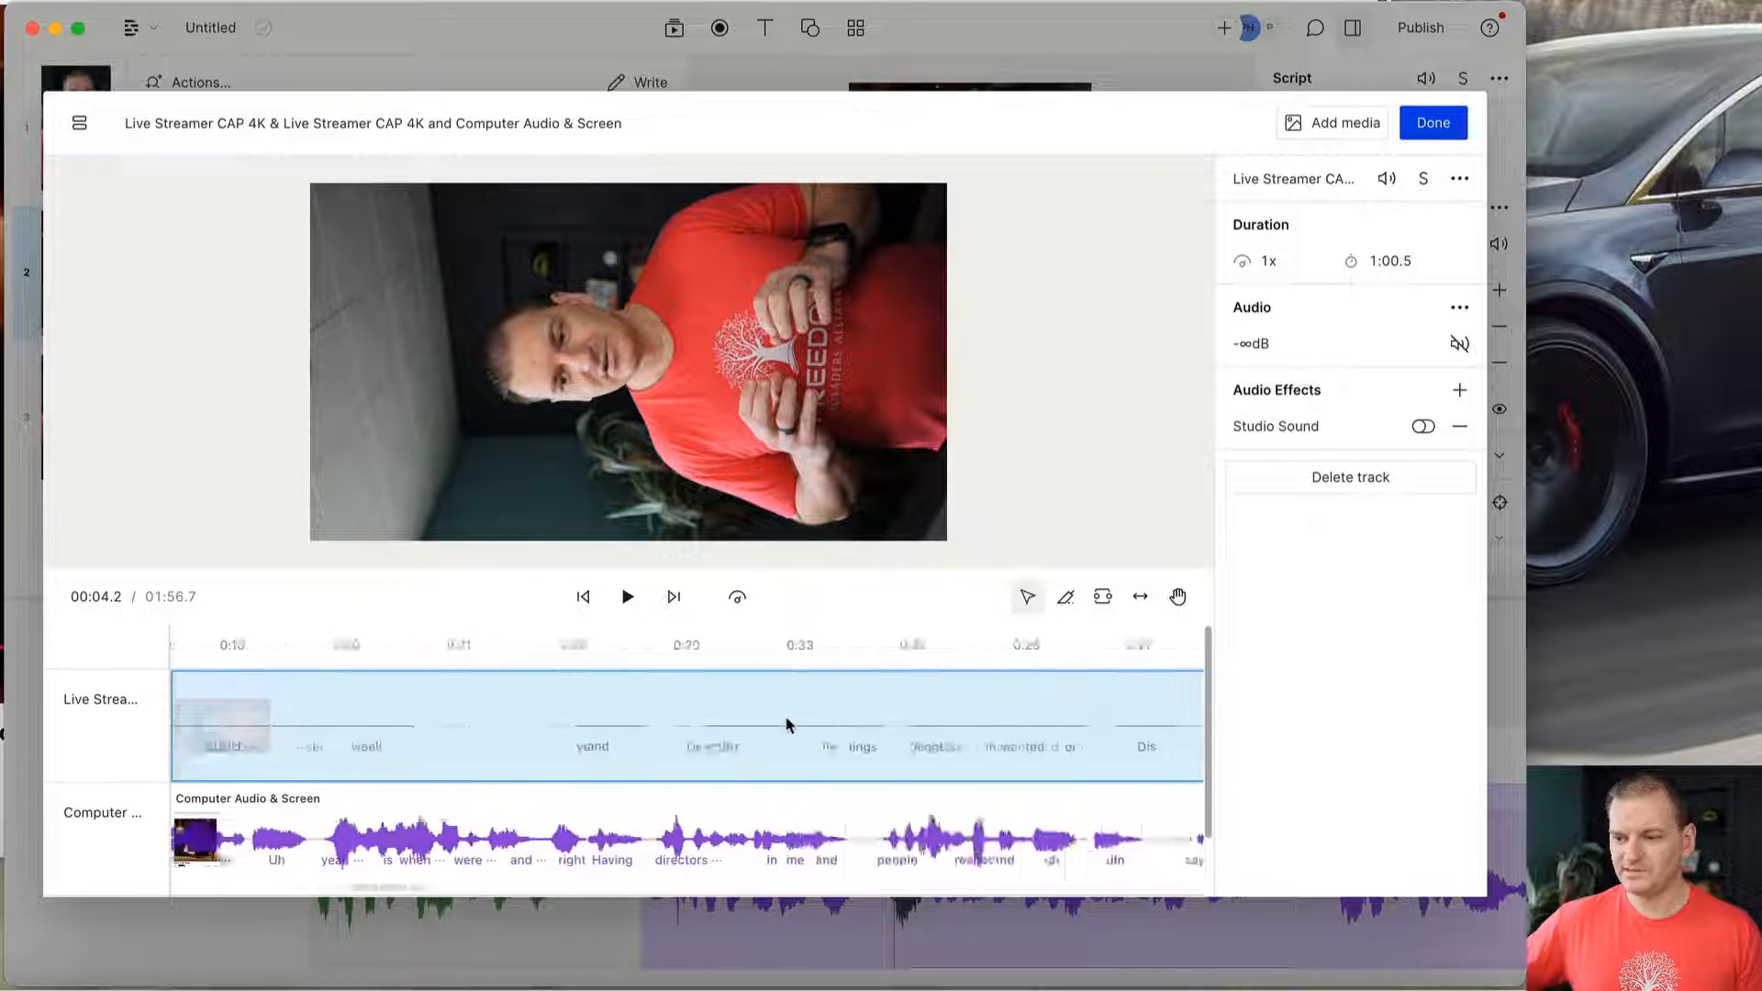
scroll(786, 725, "right", 8)
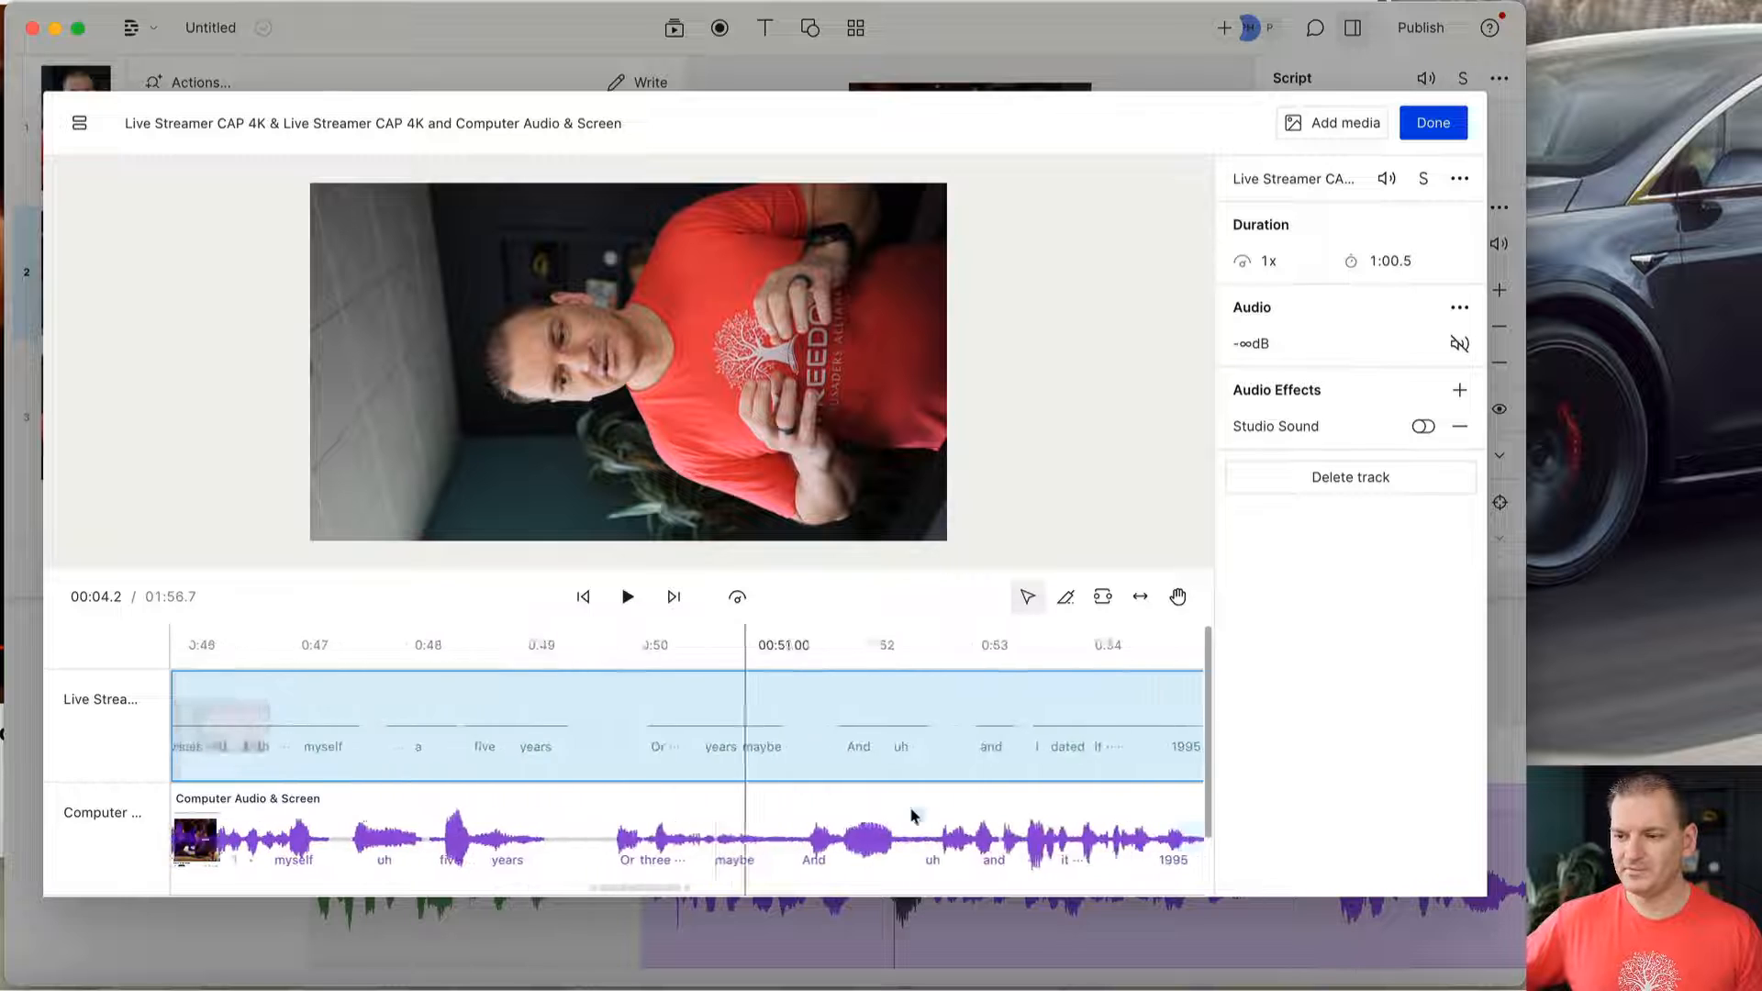
scroll(949, 773, "right", 9)
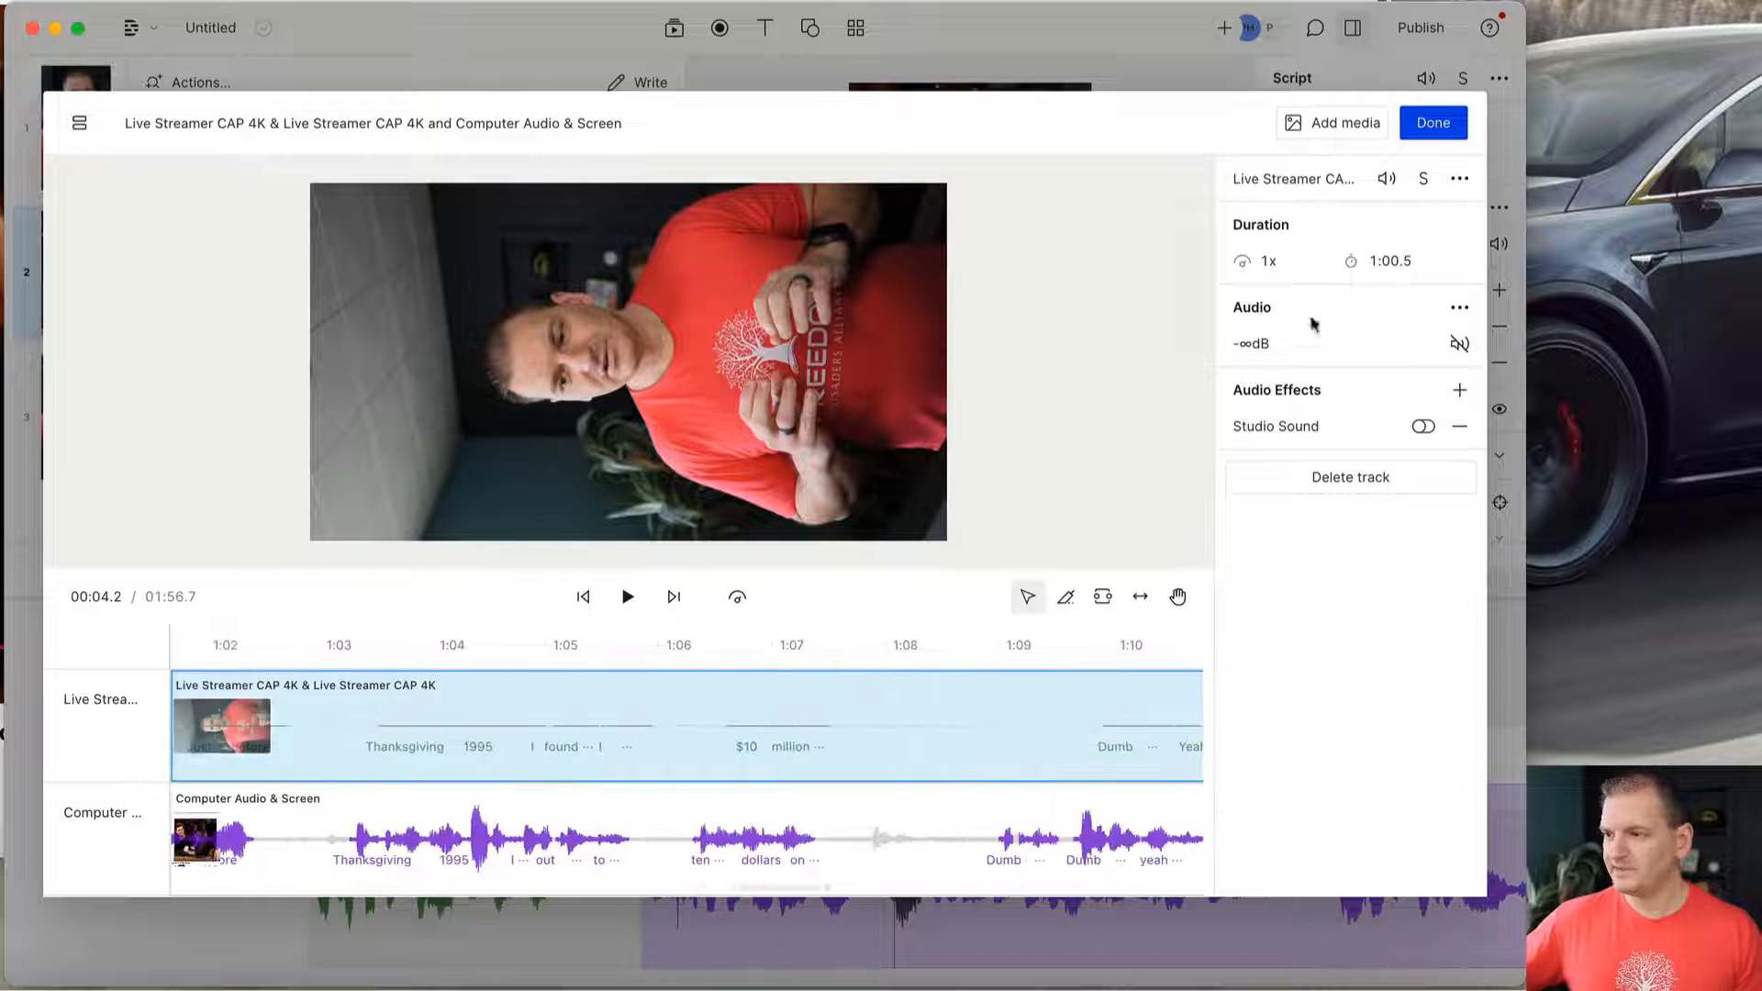
left_click(1434, 123)
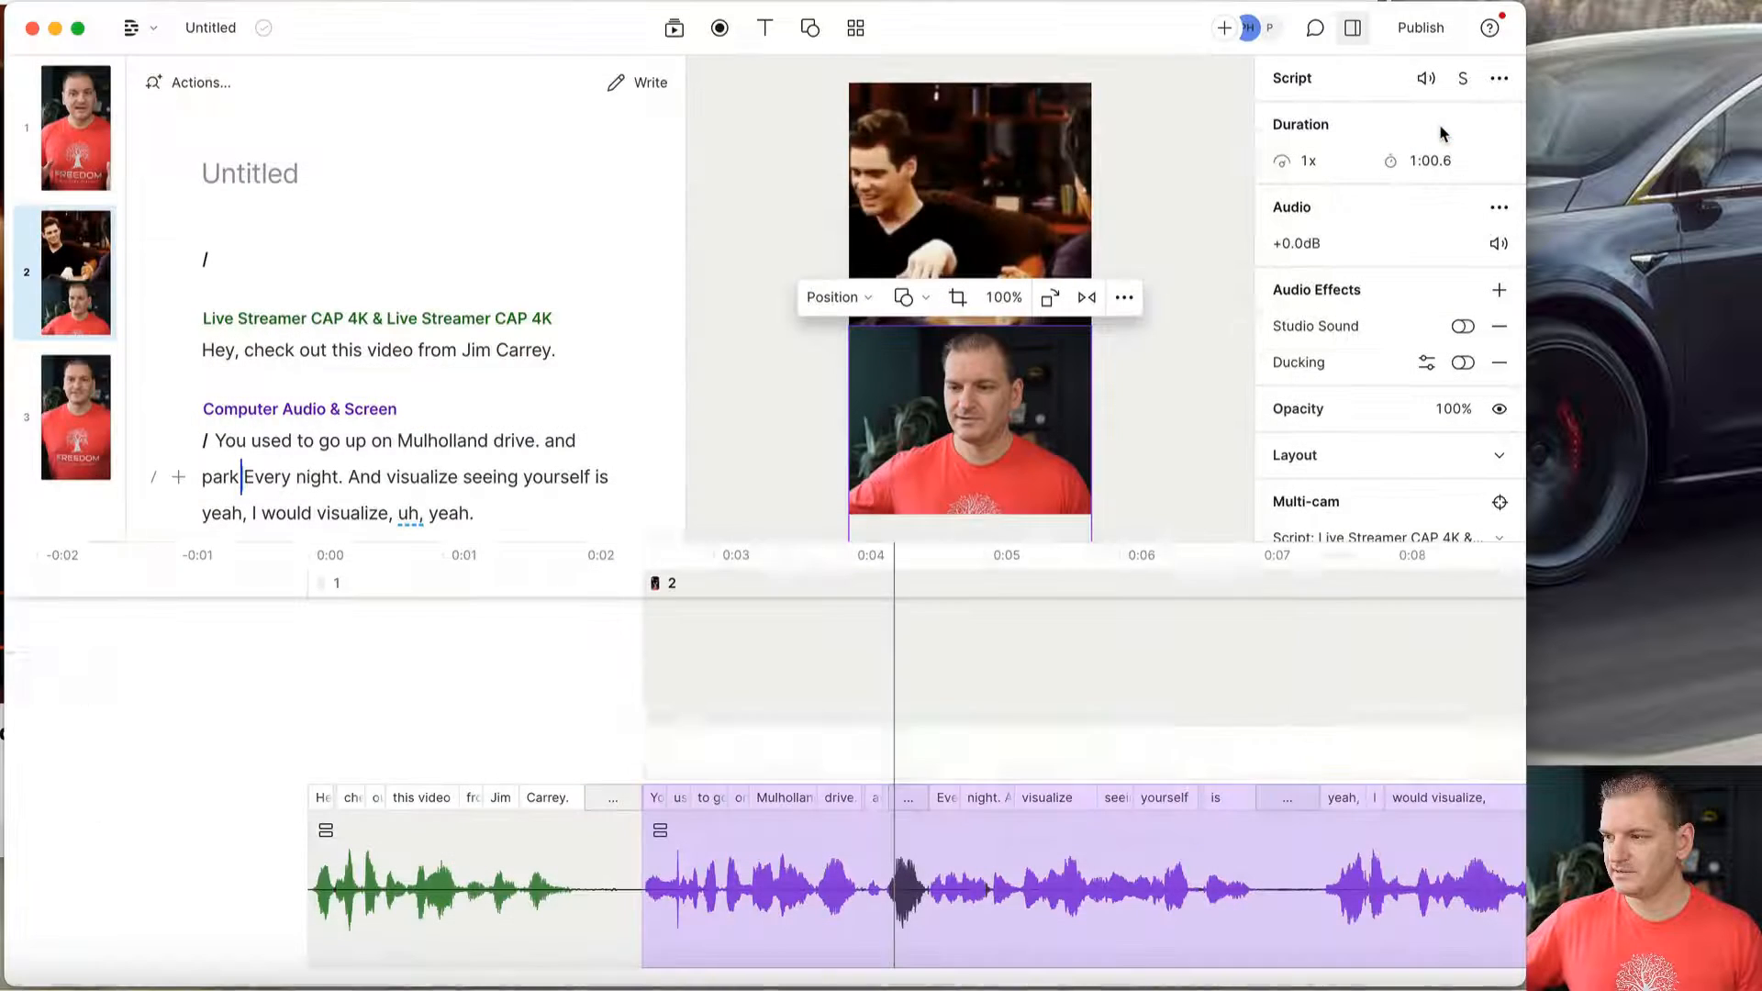
Examine the audio waveforms of the first and second scenes in the main timeline.
left_click(589, 677)
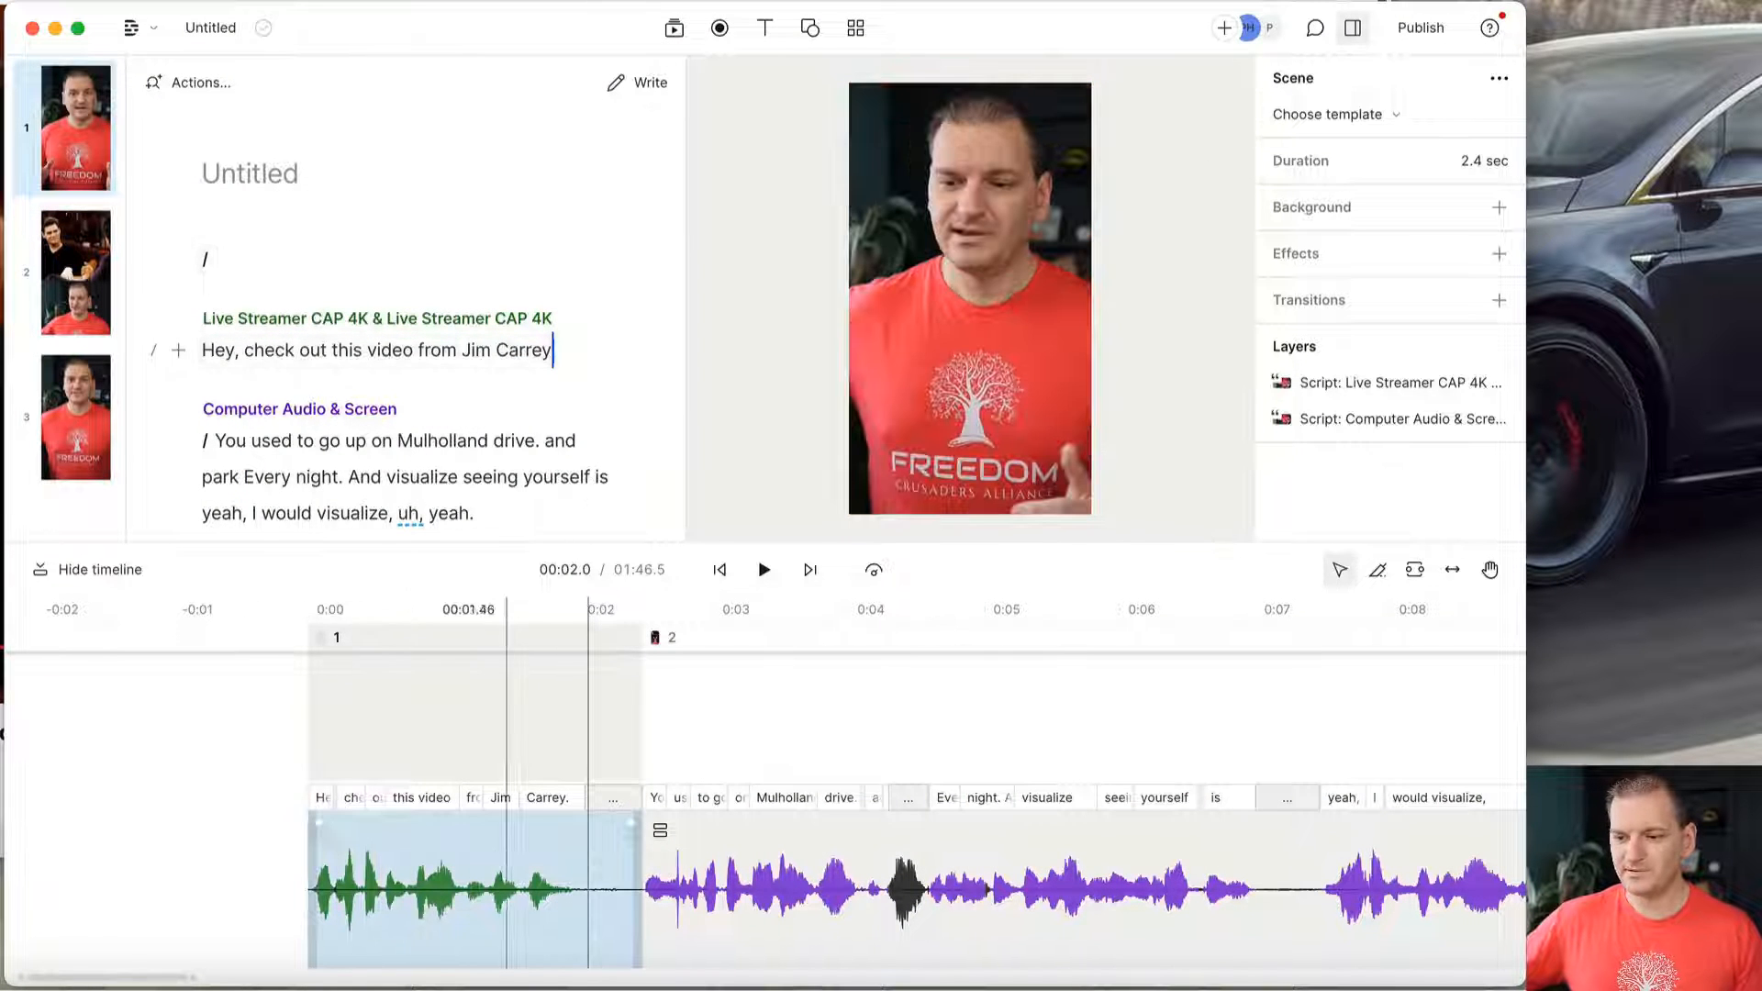
scroll(686, 799, "right", 3)
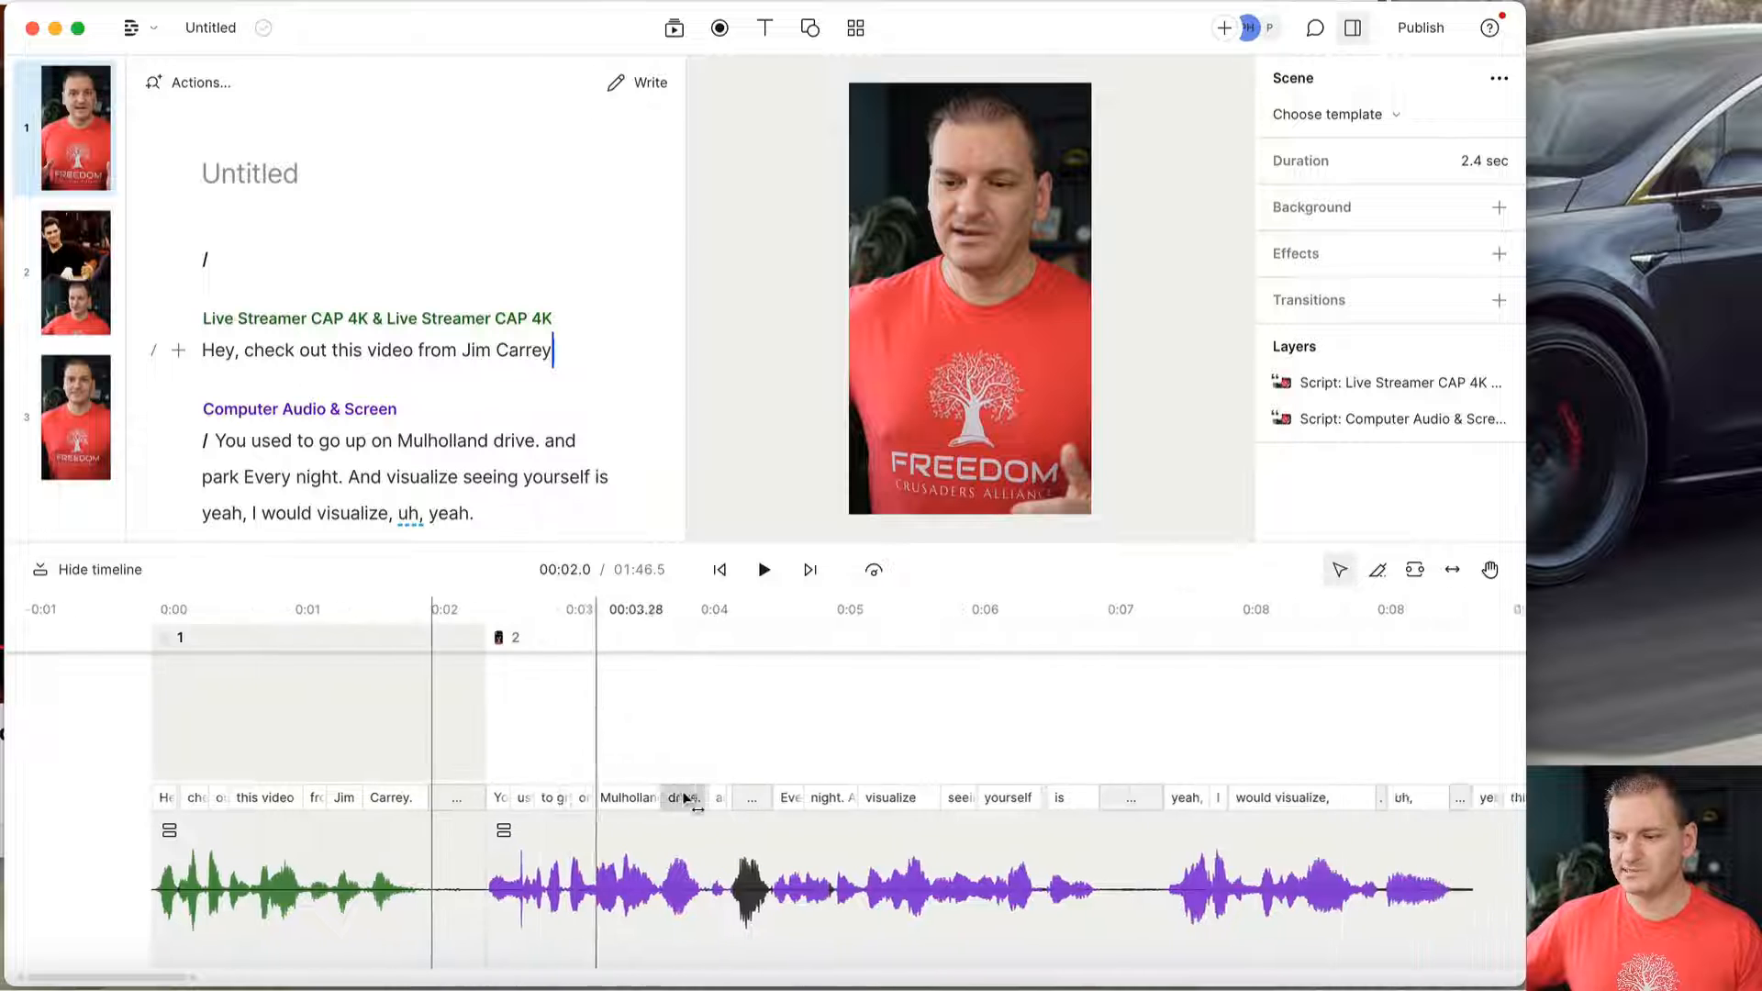
scroll(686, 798, "right", 5)
left_click(515, 680)
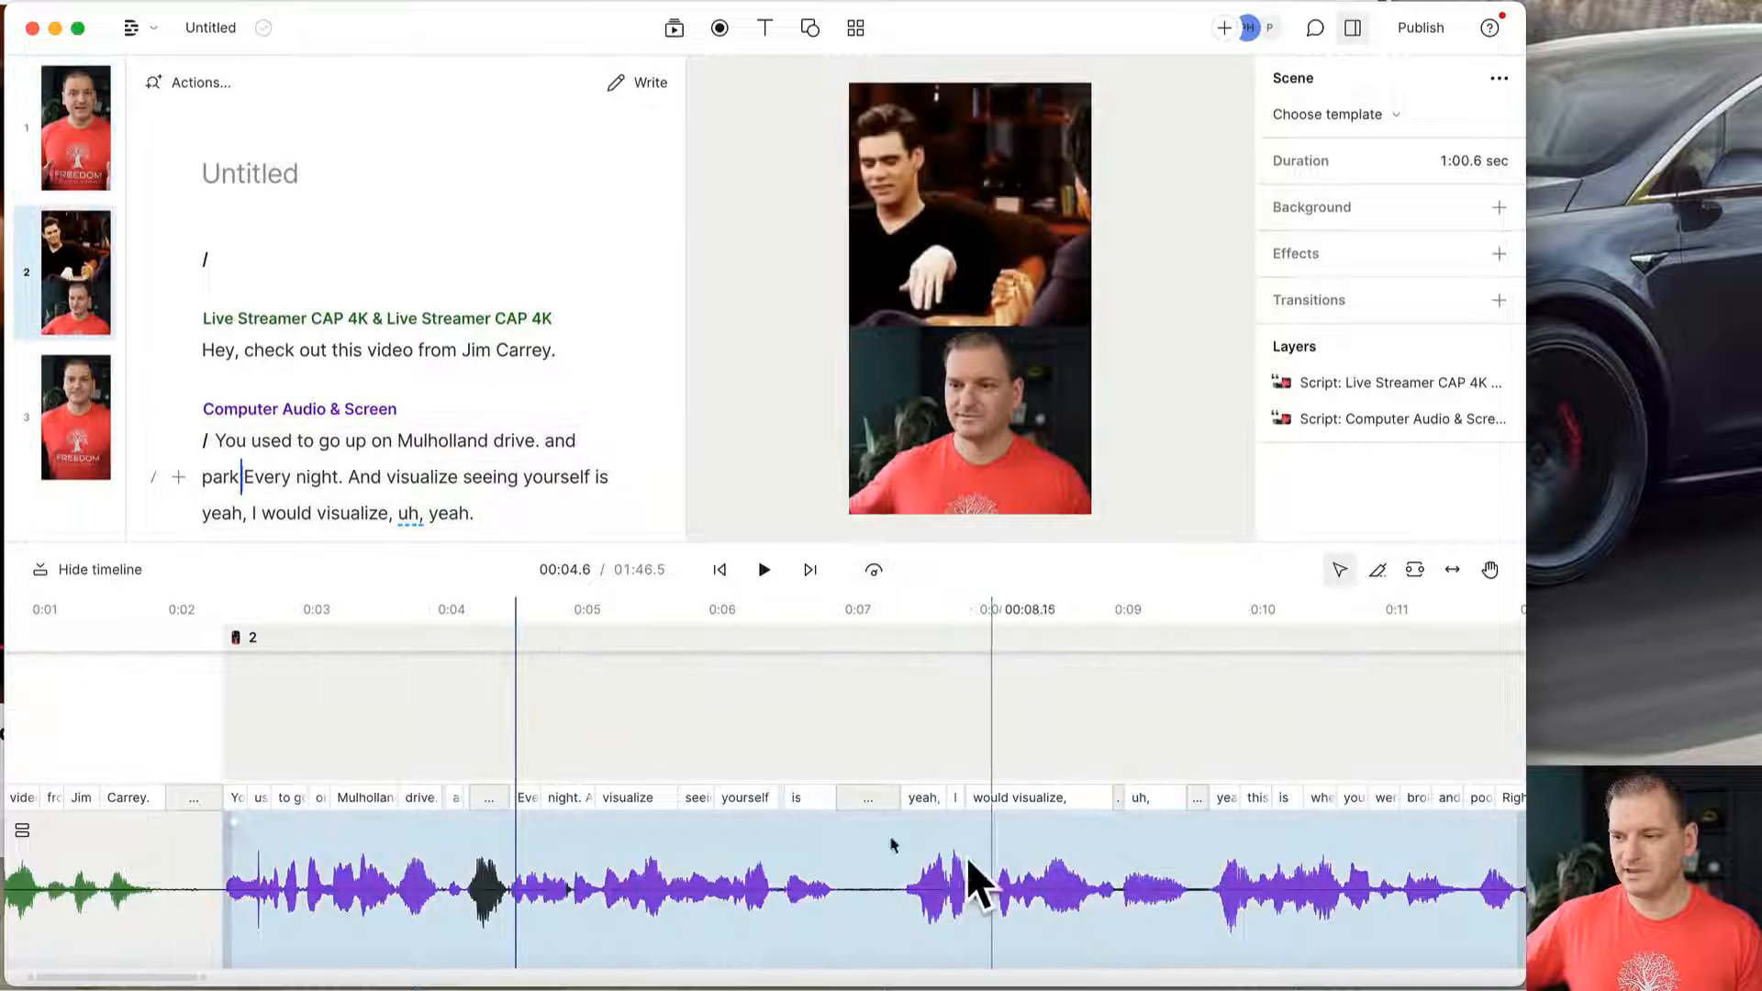
scroll(385, 708, "left", 8)
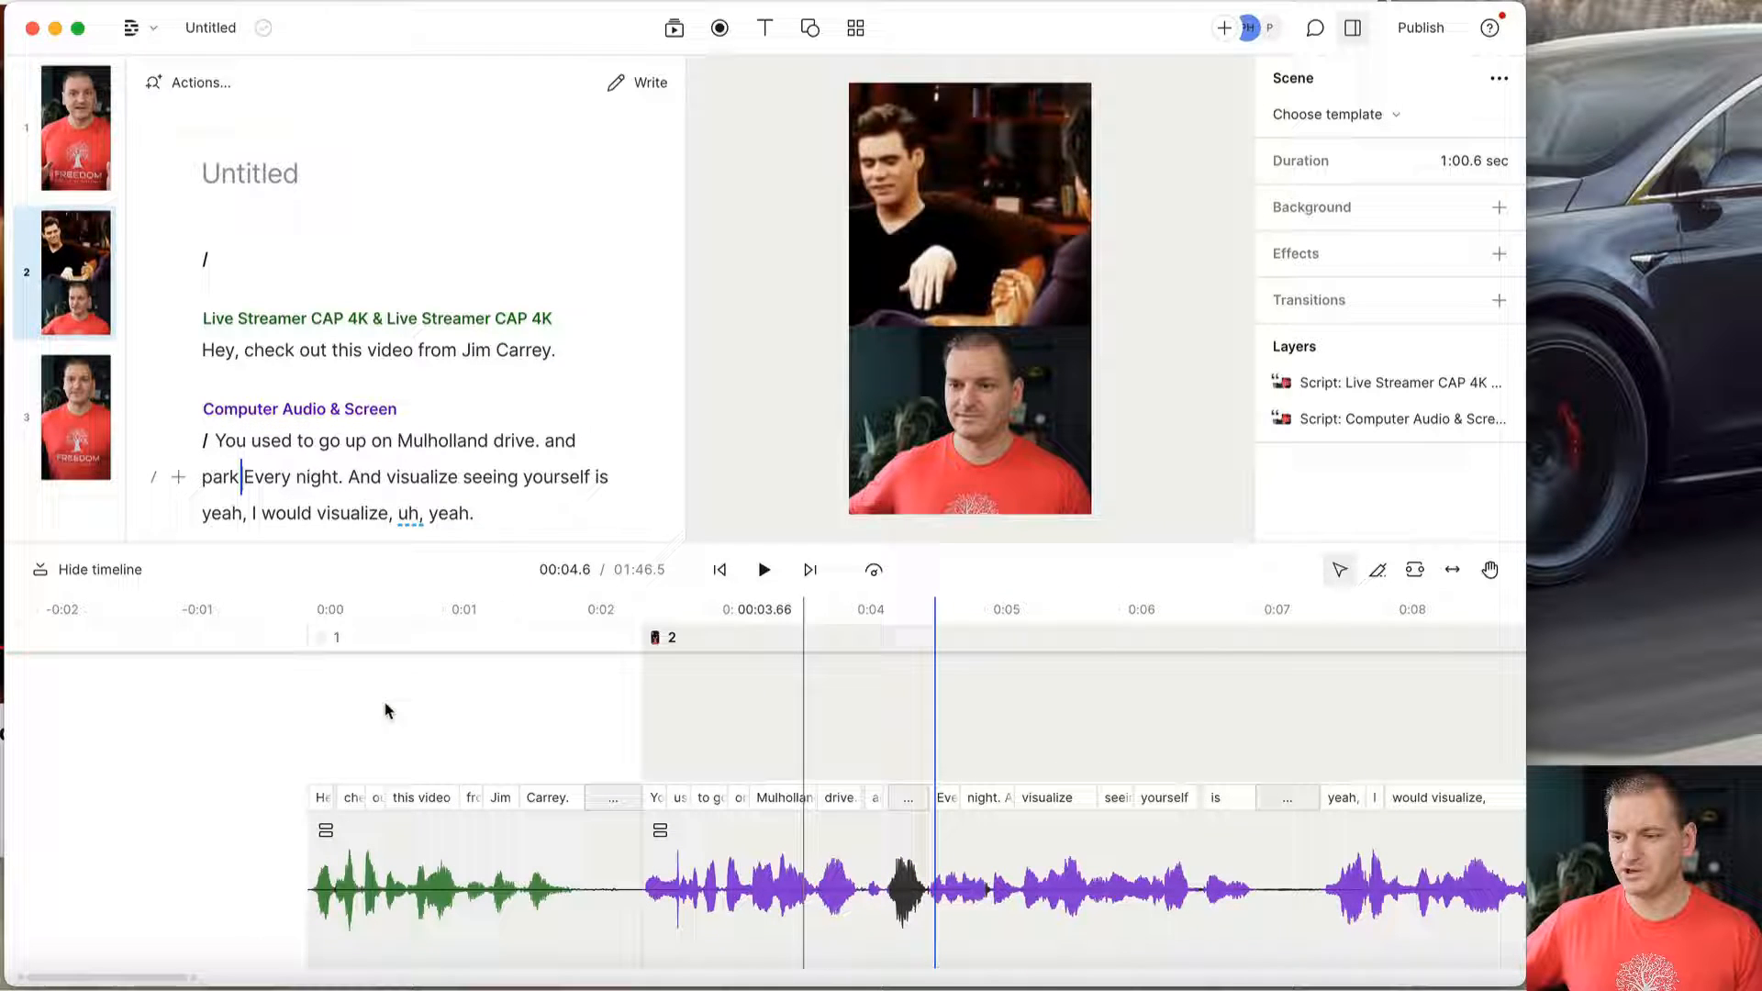
Play the video from its beginning to check the cut from the intro scene into the stacked second scene.
left_click(310, 643)
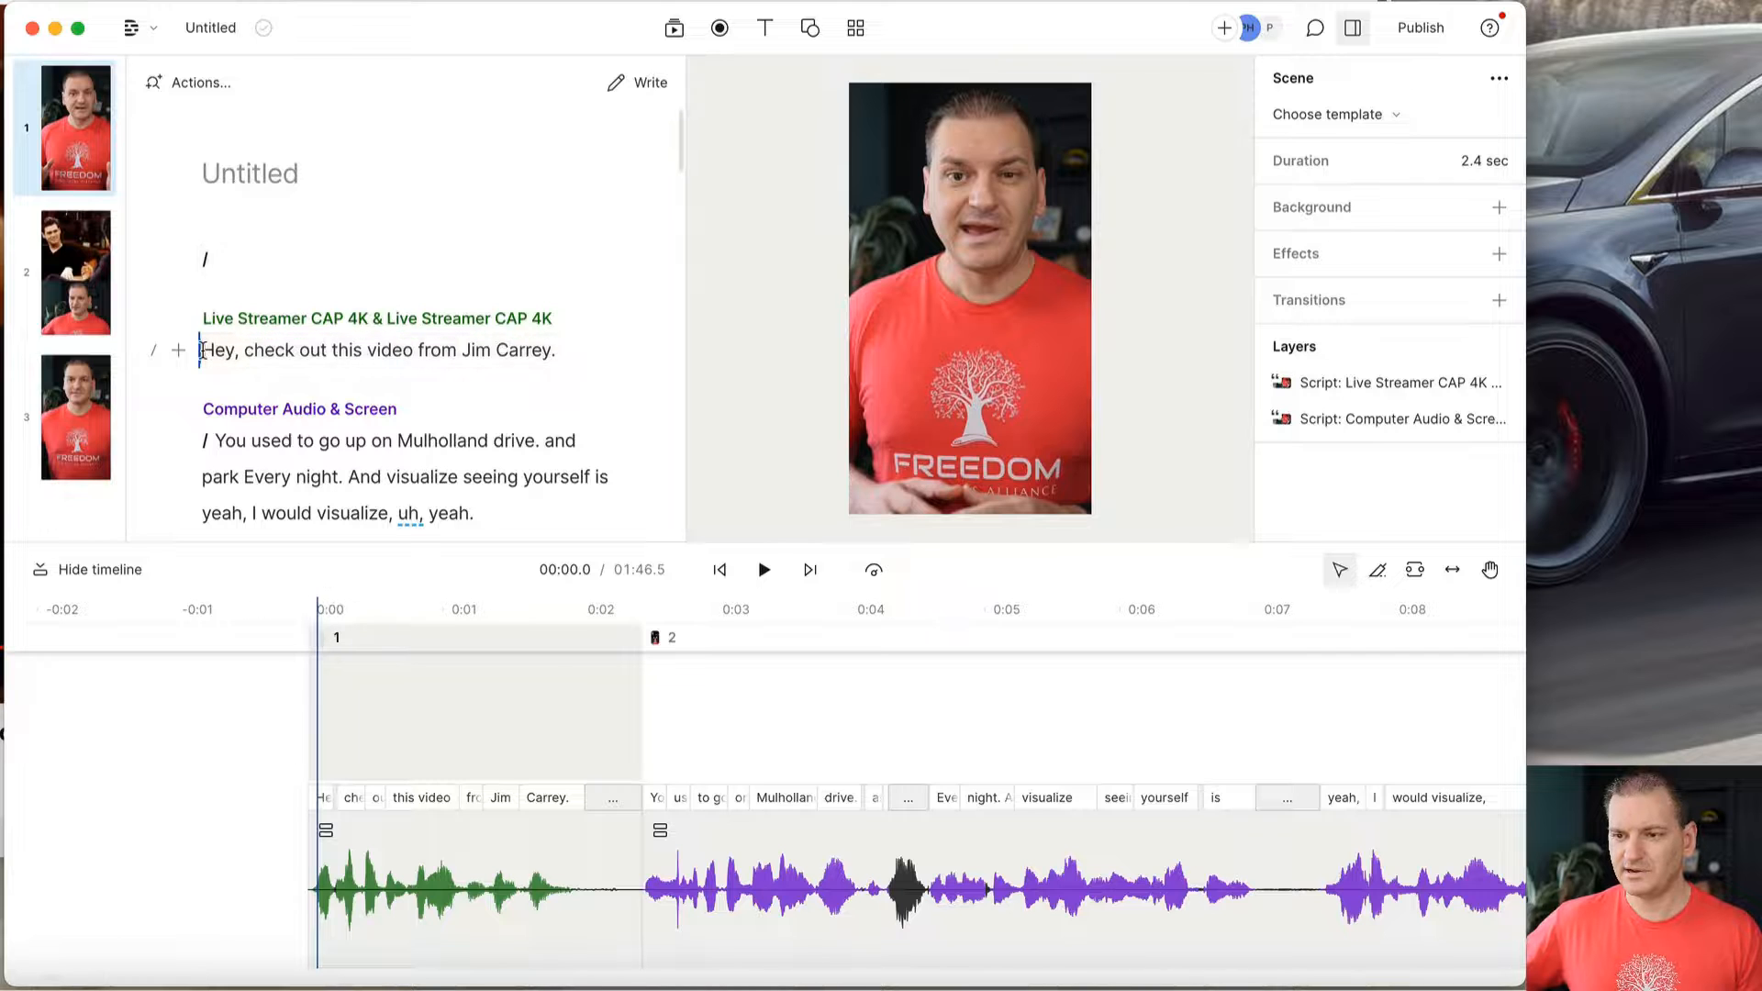
left_click(766, 570)
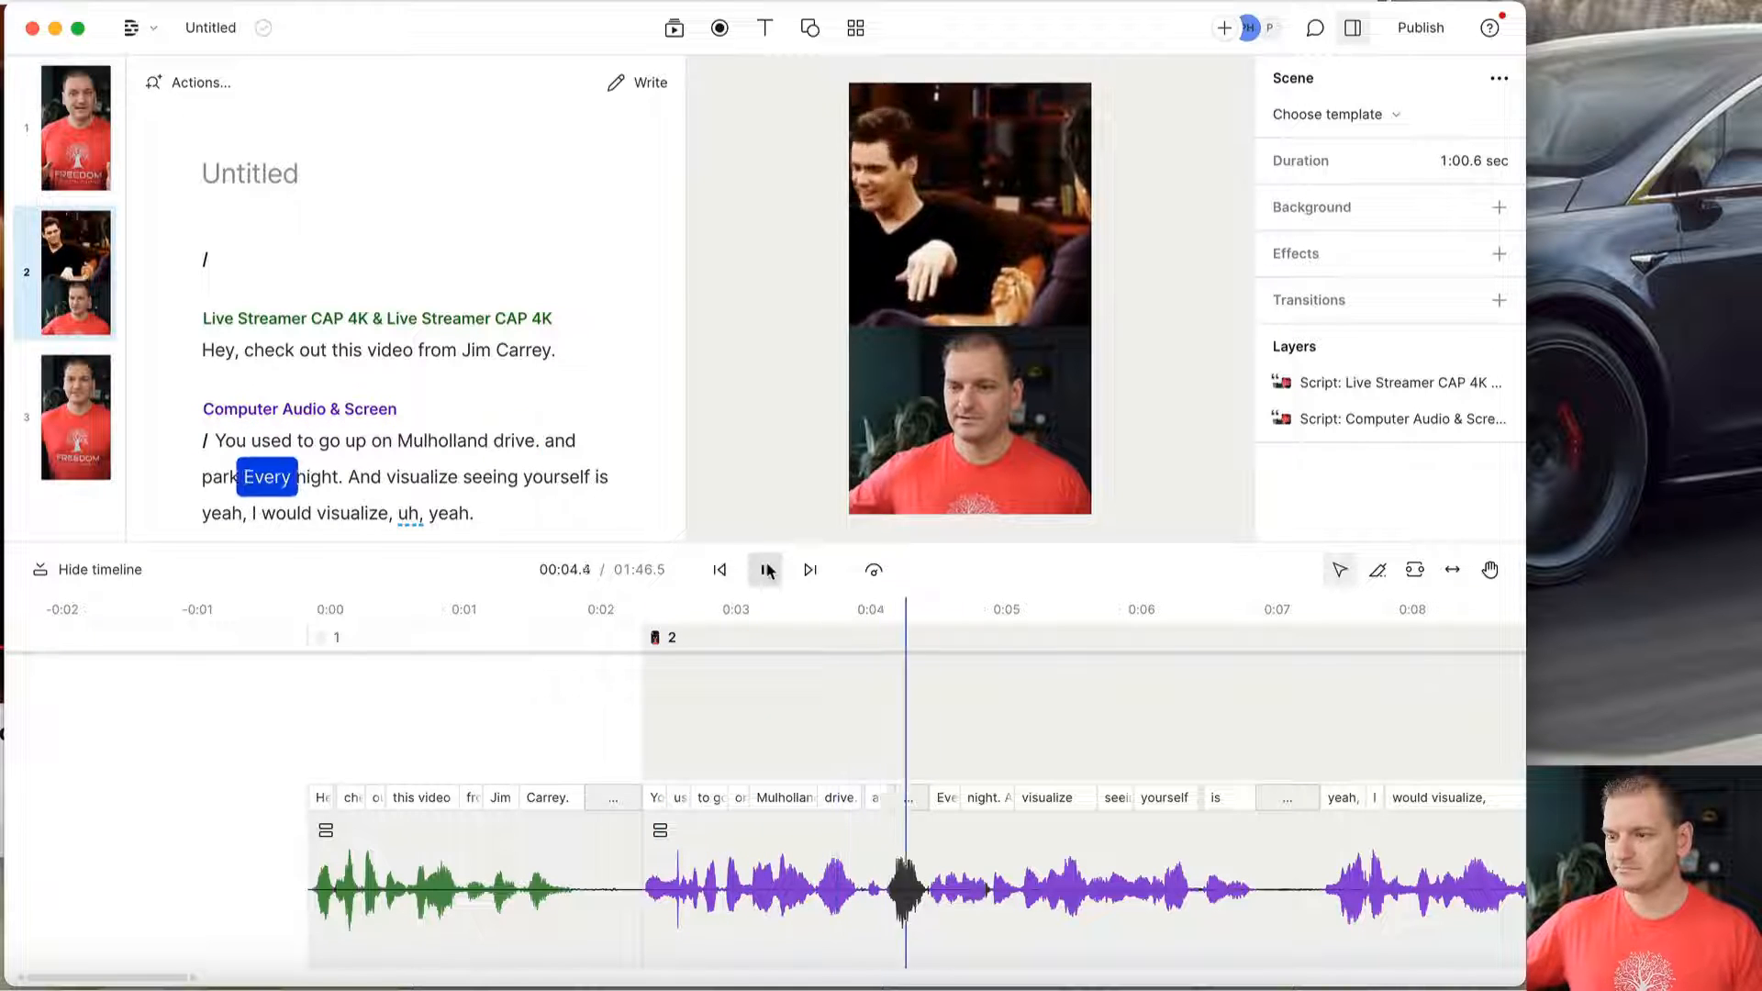
scroll(826, 647, "right", 10)
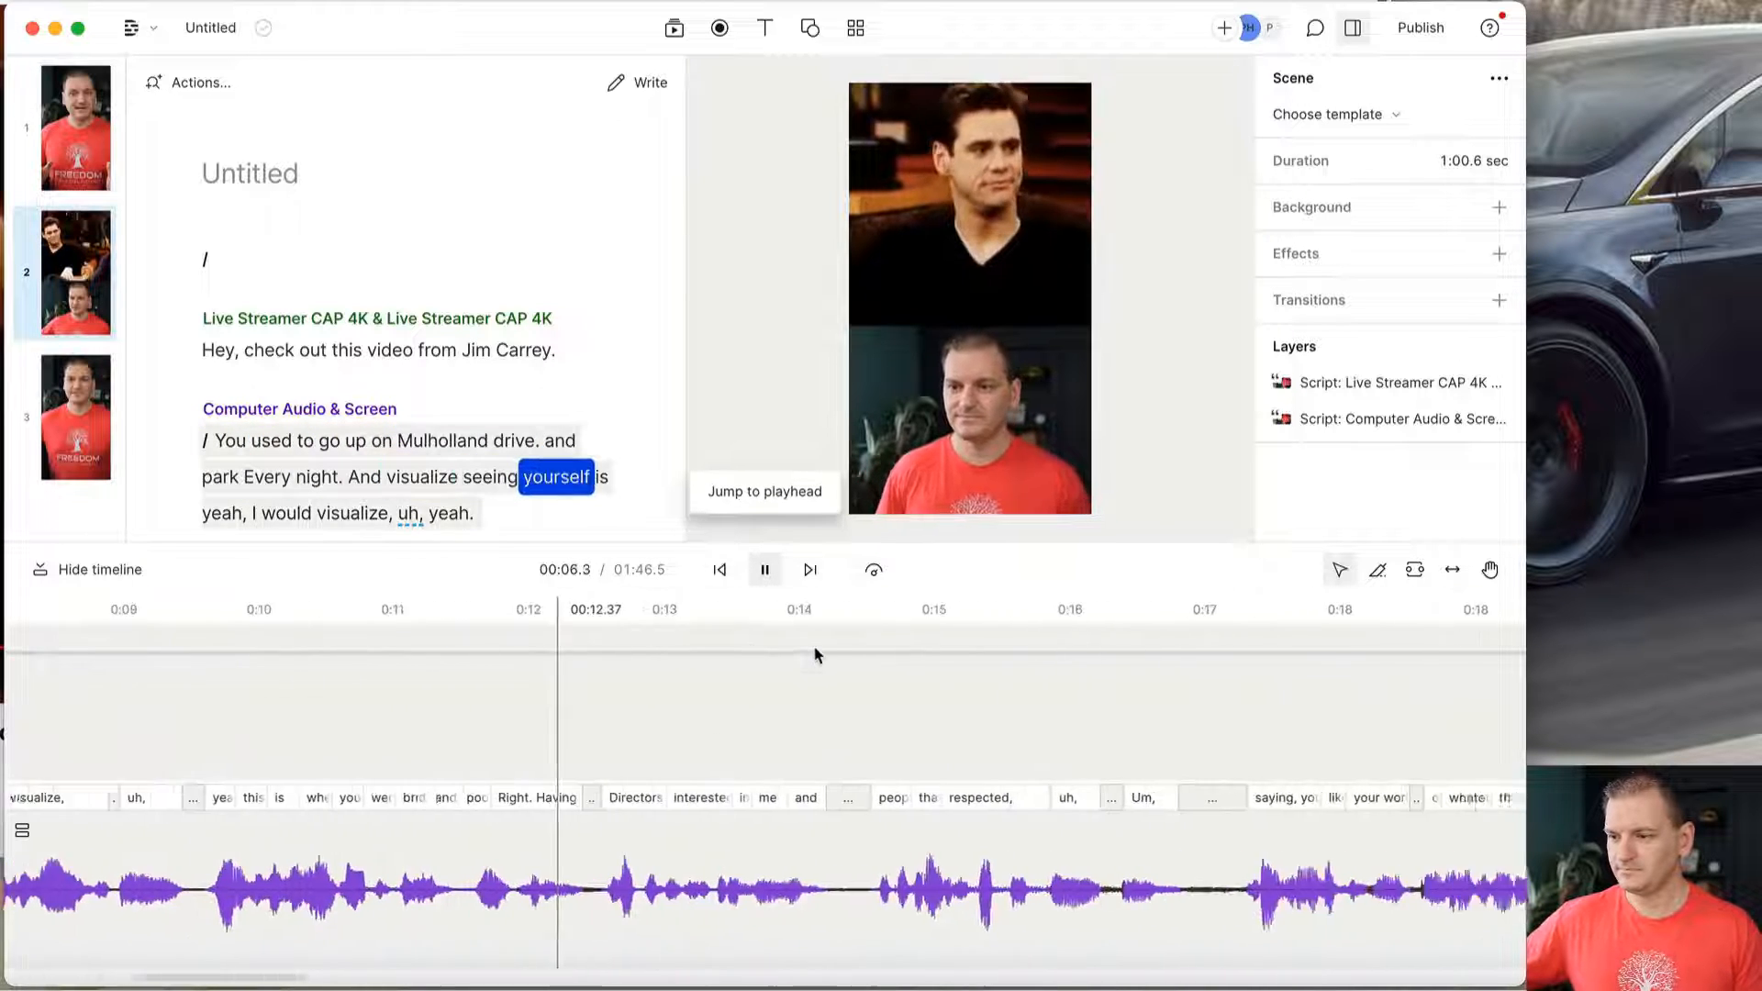
scroll(816, 654, "right", 15)
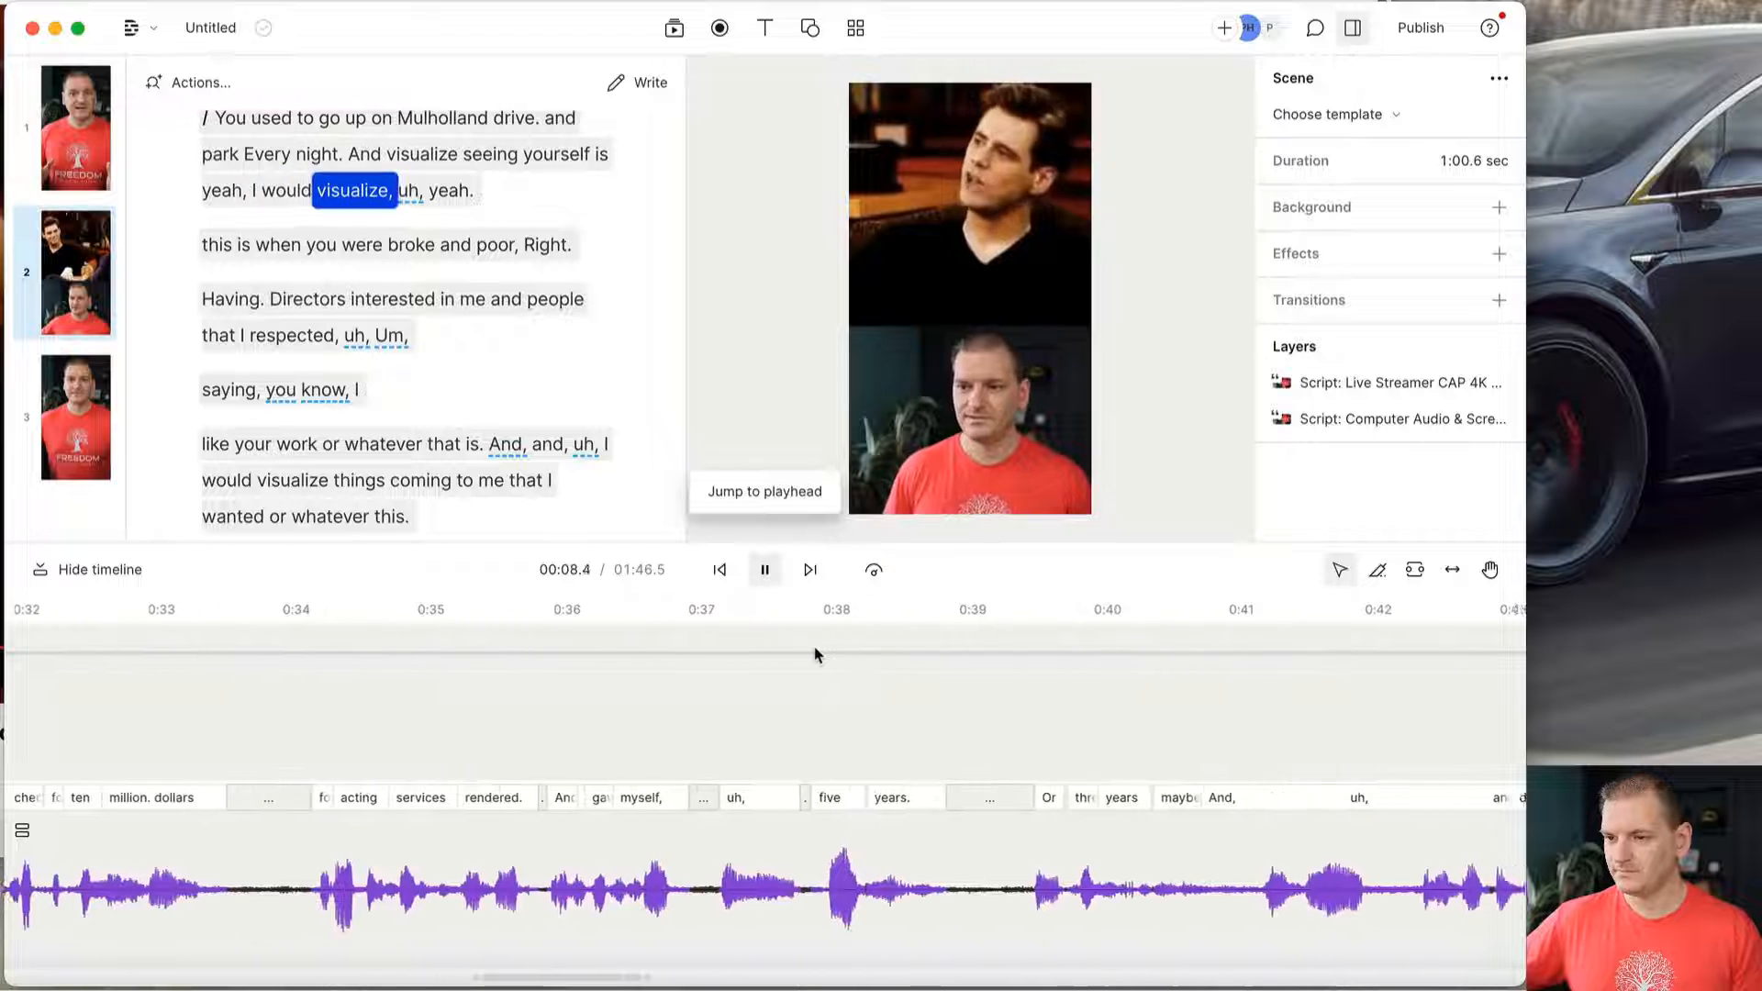
scroll(816, 654, "right", 15)
key("space")
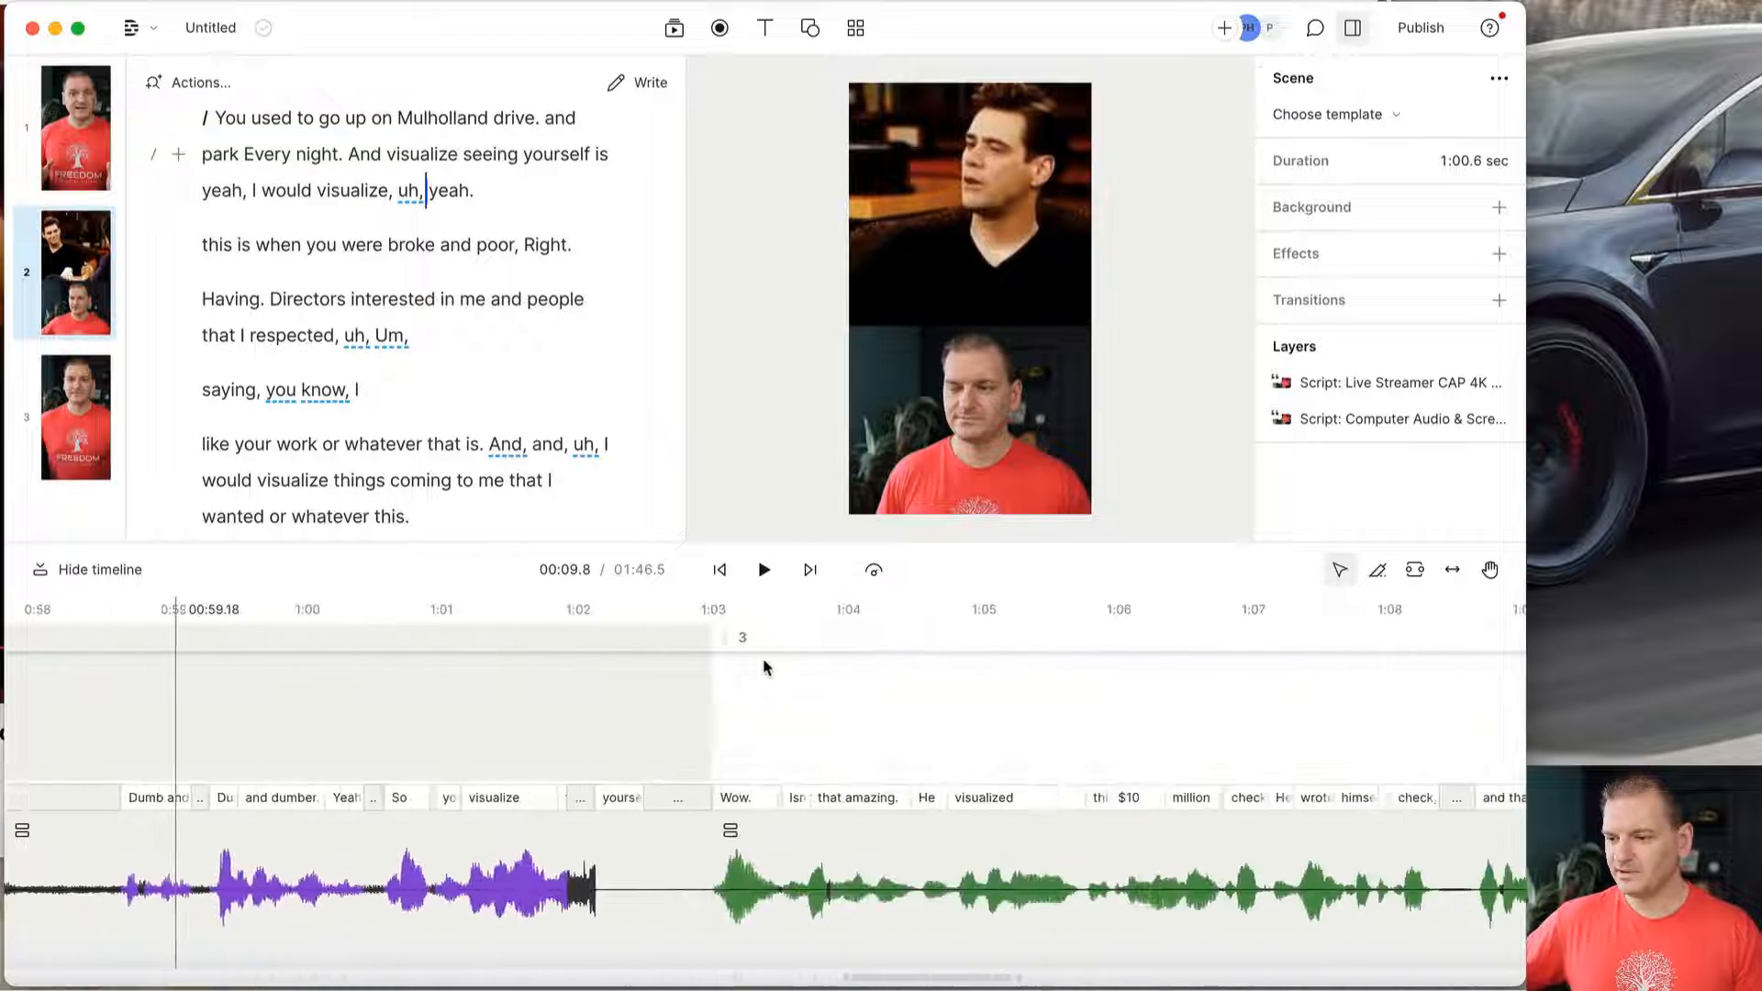
Play the video from about 0:58 to check the cut from the second scene into the third.
scroll(763, 661, "left", 6)
left_click(619, 643)
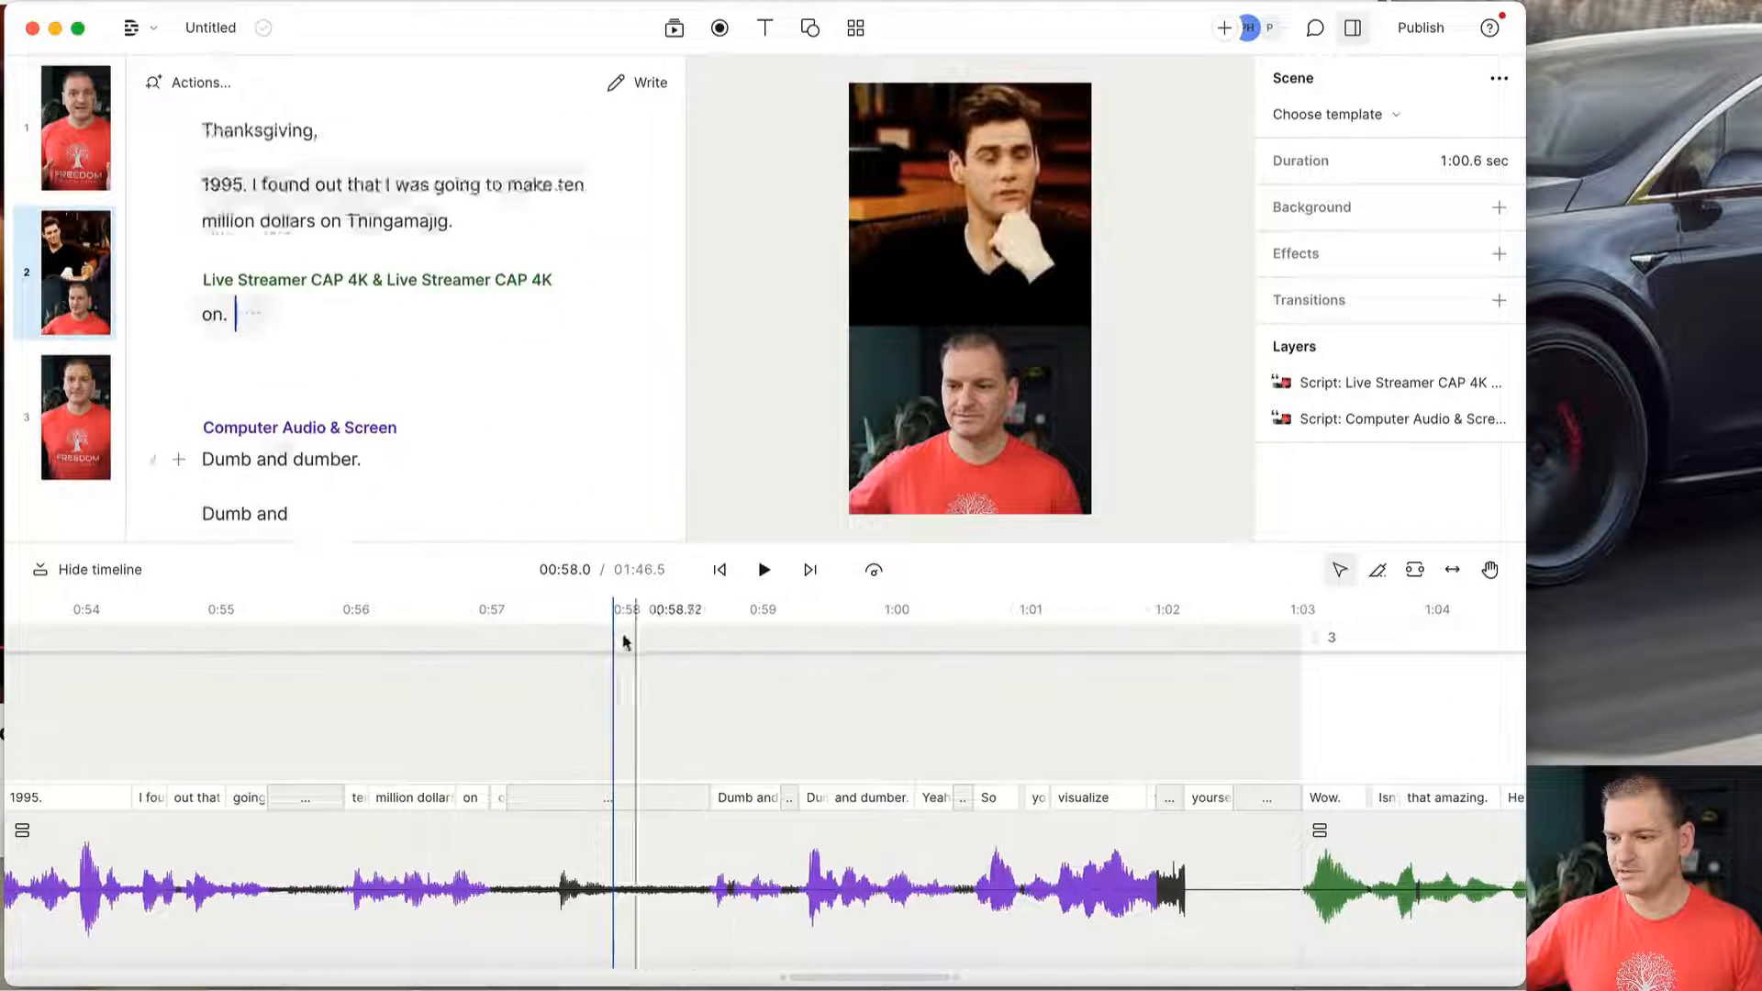
left_click(769, 573)
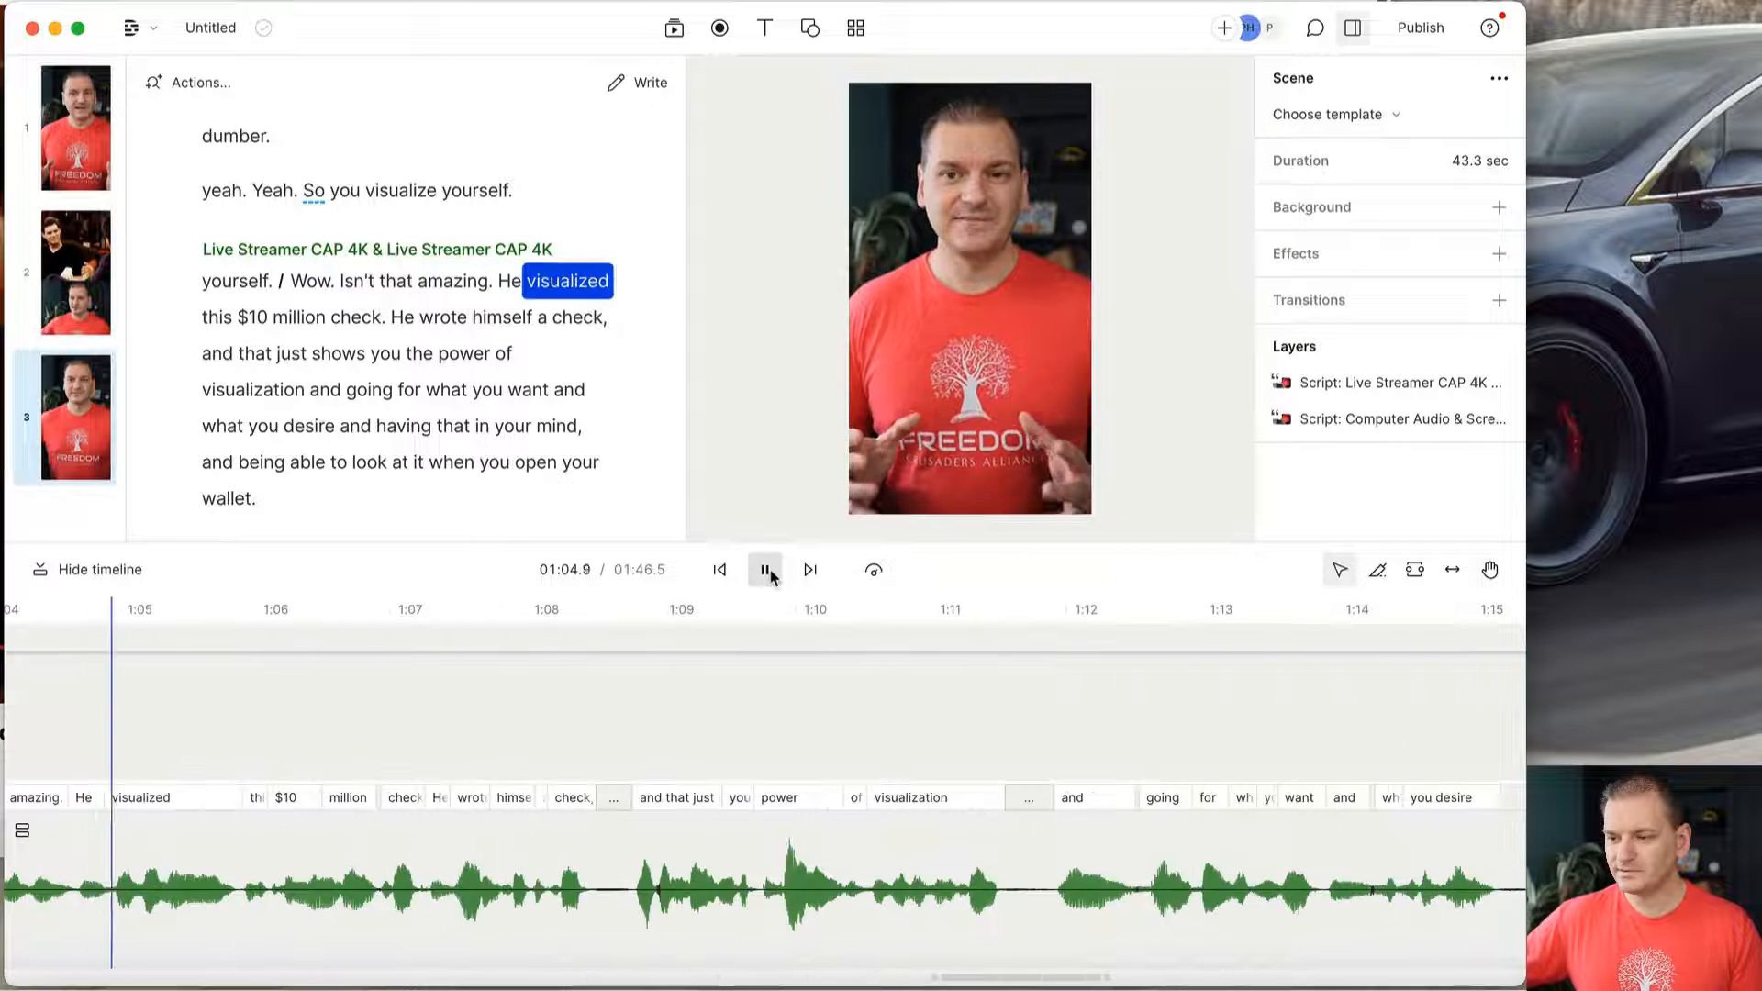
left_click(766, 571)
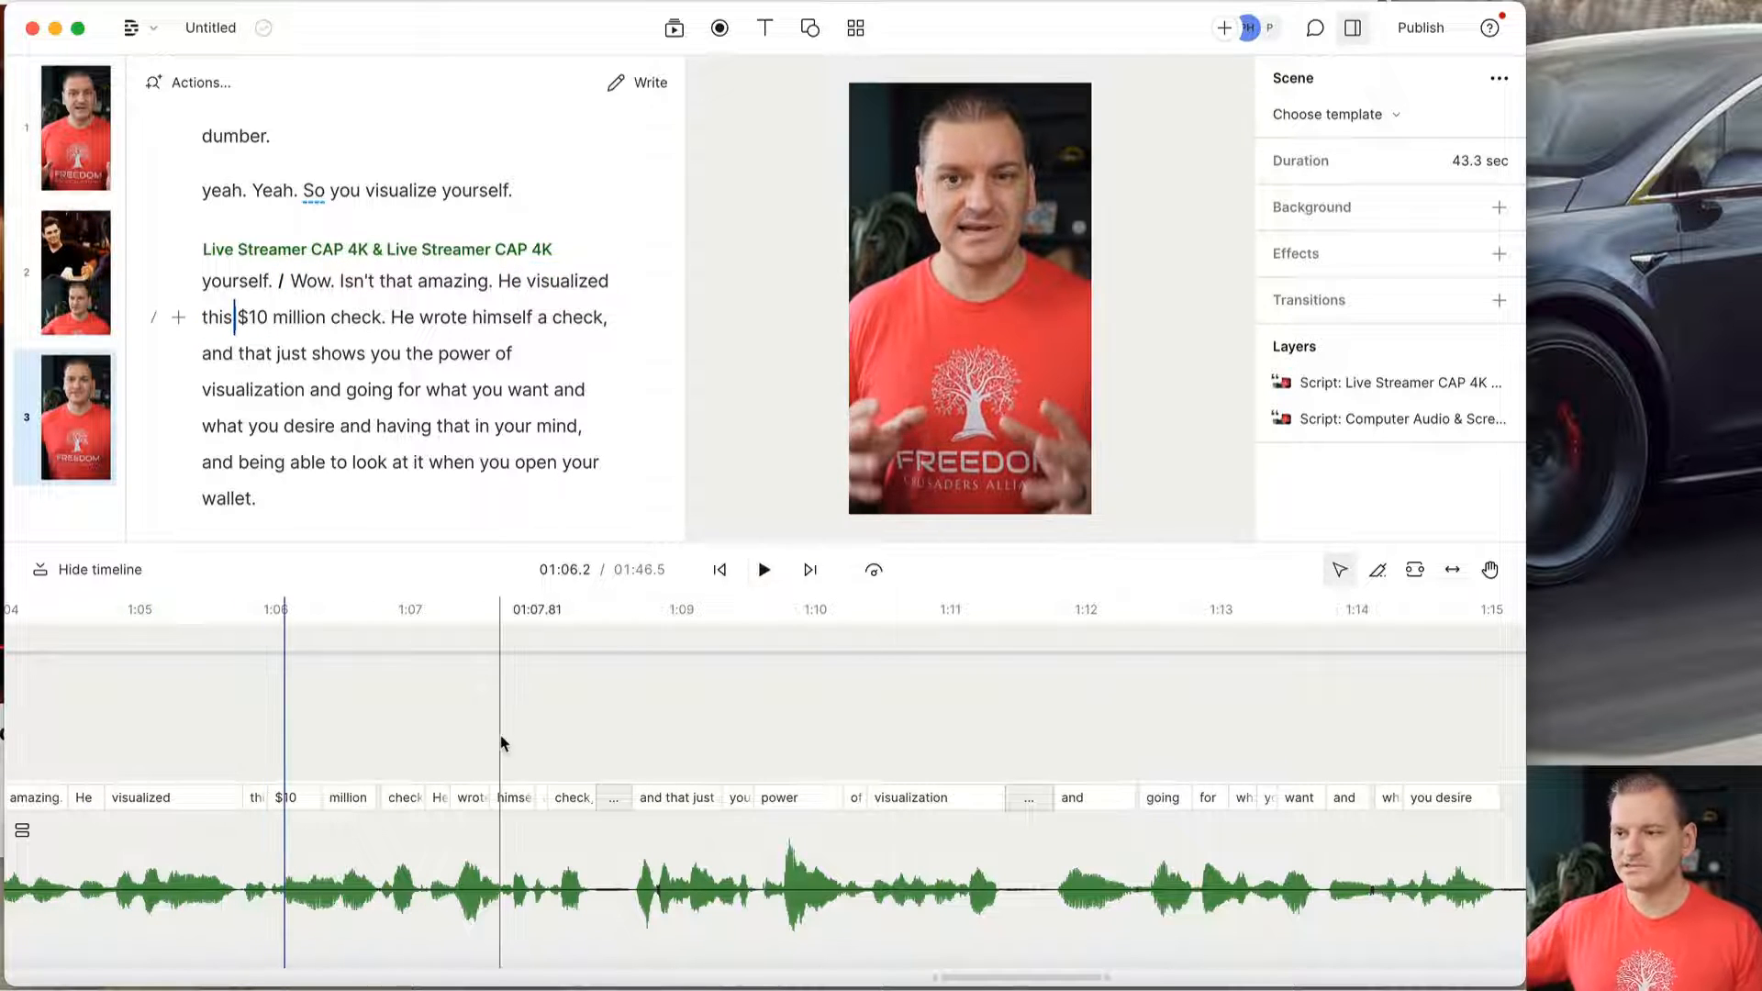
Examine the third scene's audio waveform to the end of the timeline, and return to the start of the video.
scroll(556, 769, "right", 10)
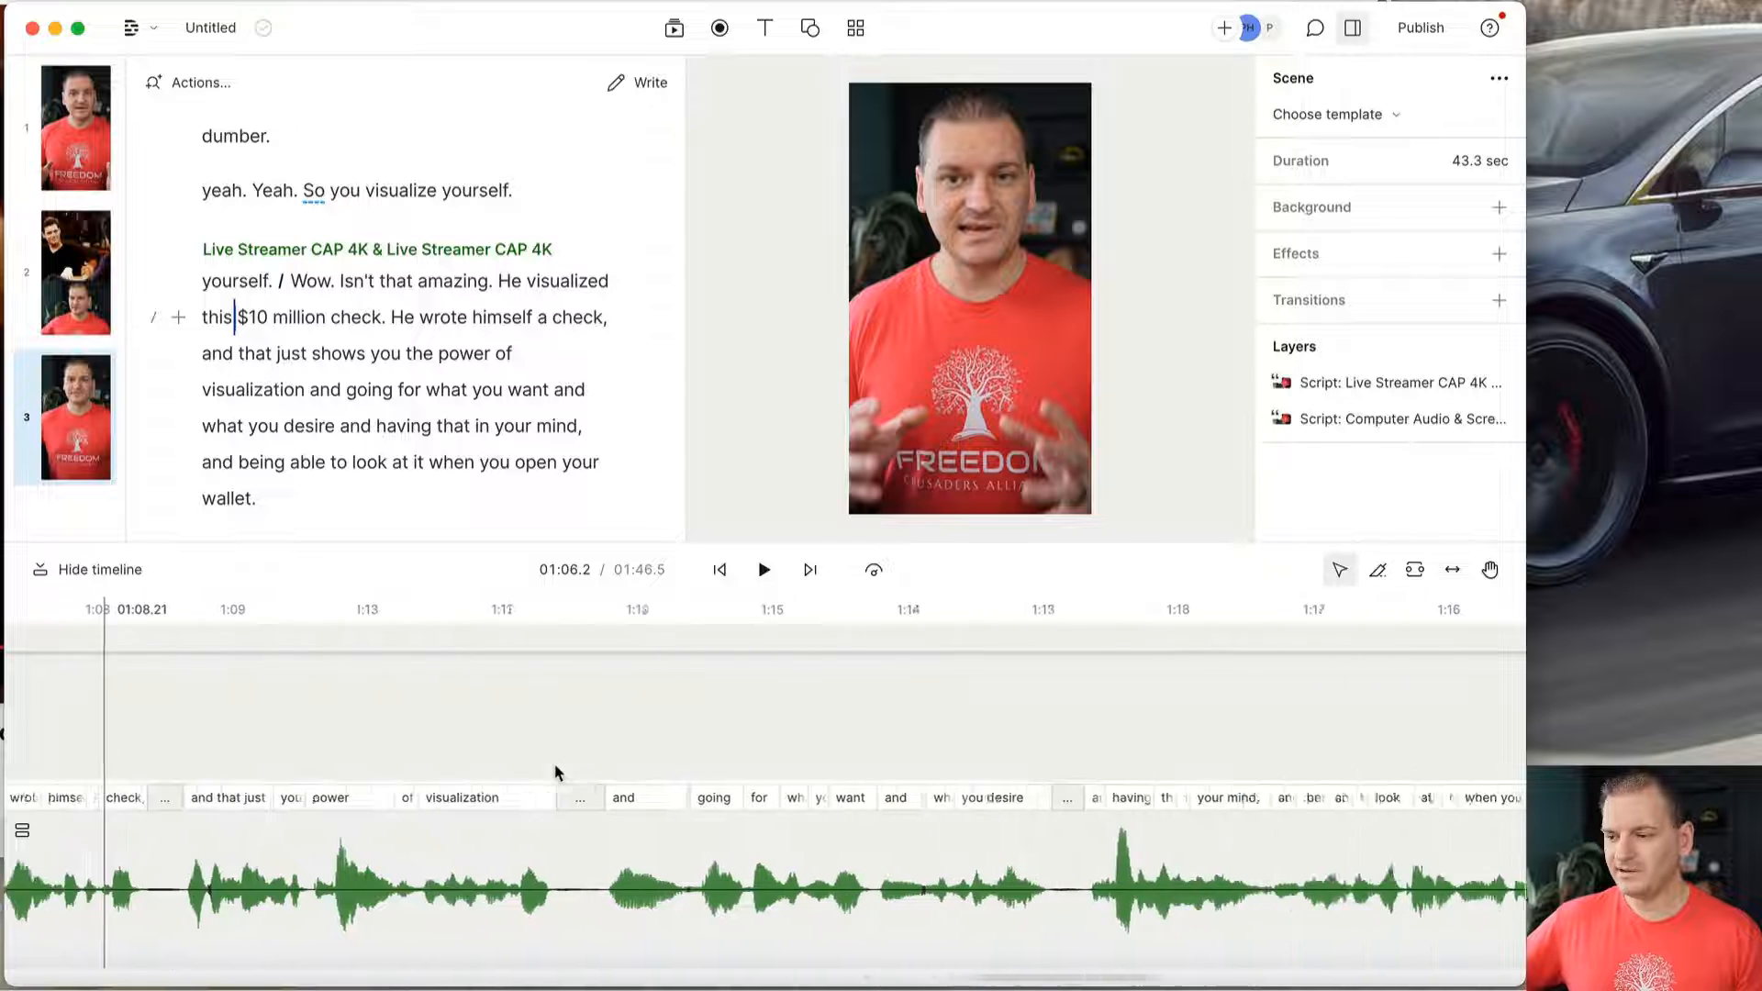
scroll(555, 772, "right", 10)
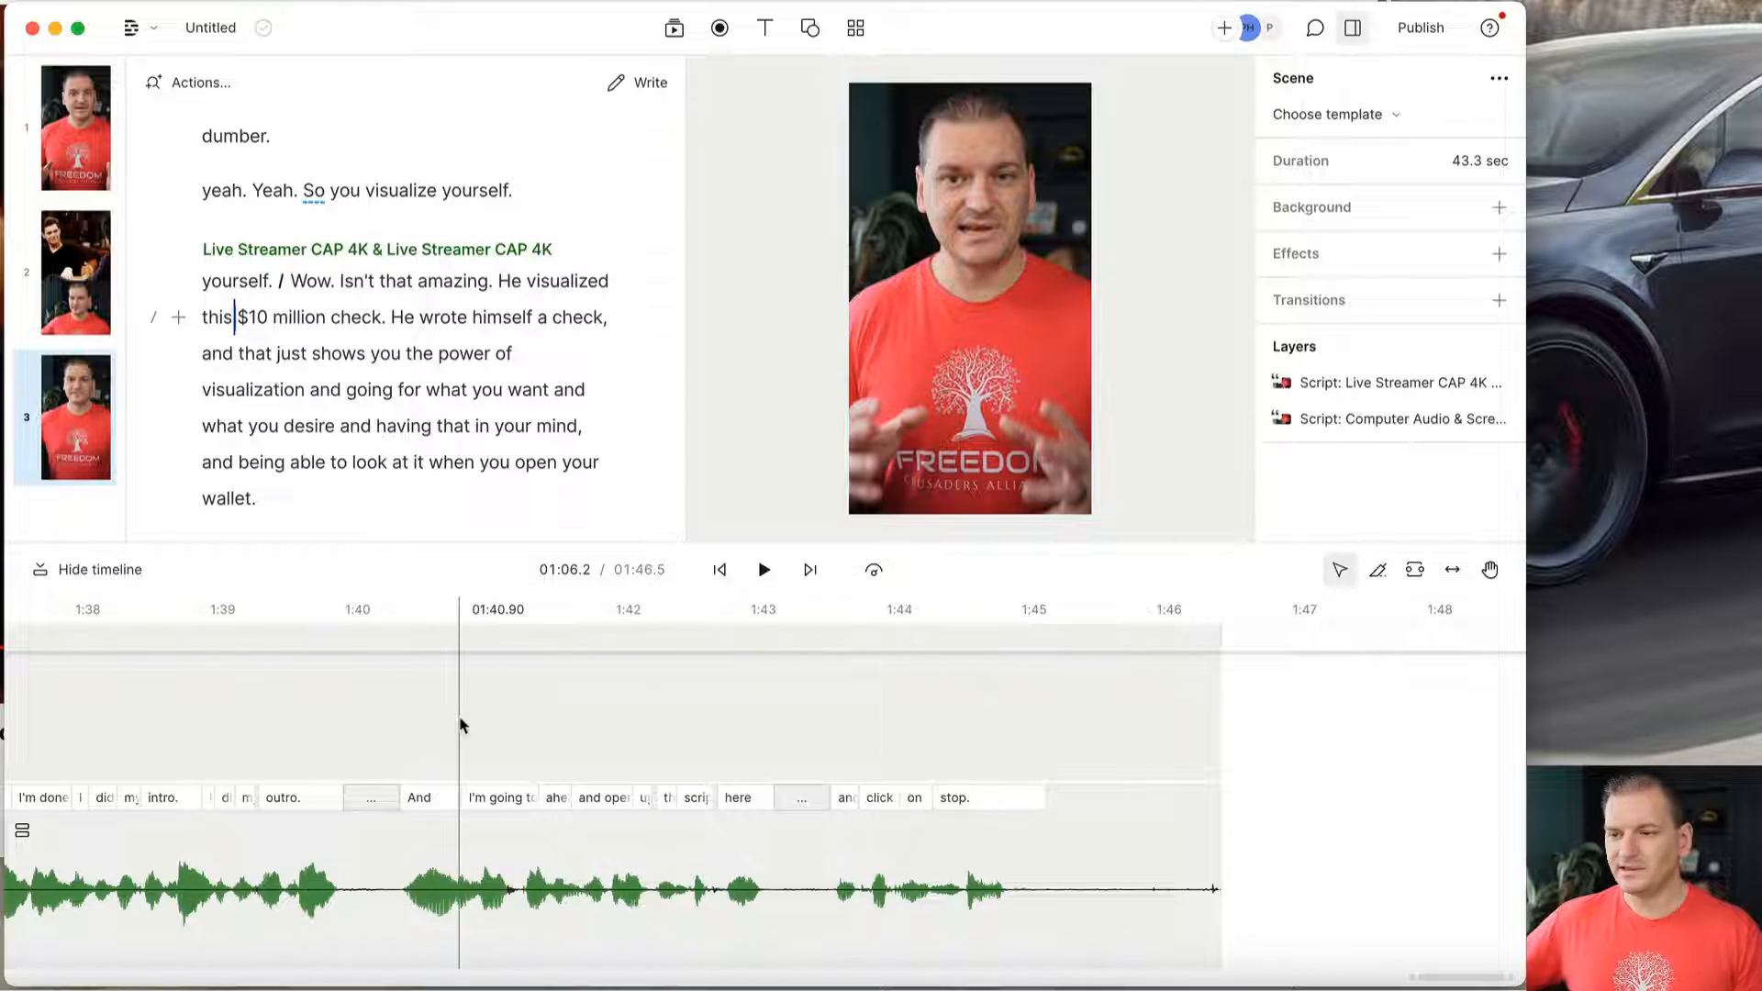
scroll(456, 707, "left", 12)
scroll(242, 382, "up", 5)
scroll(241, 383, "up", 5)
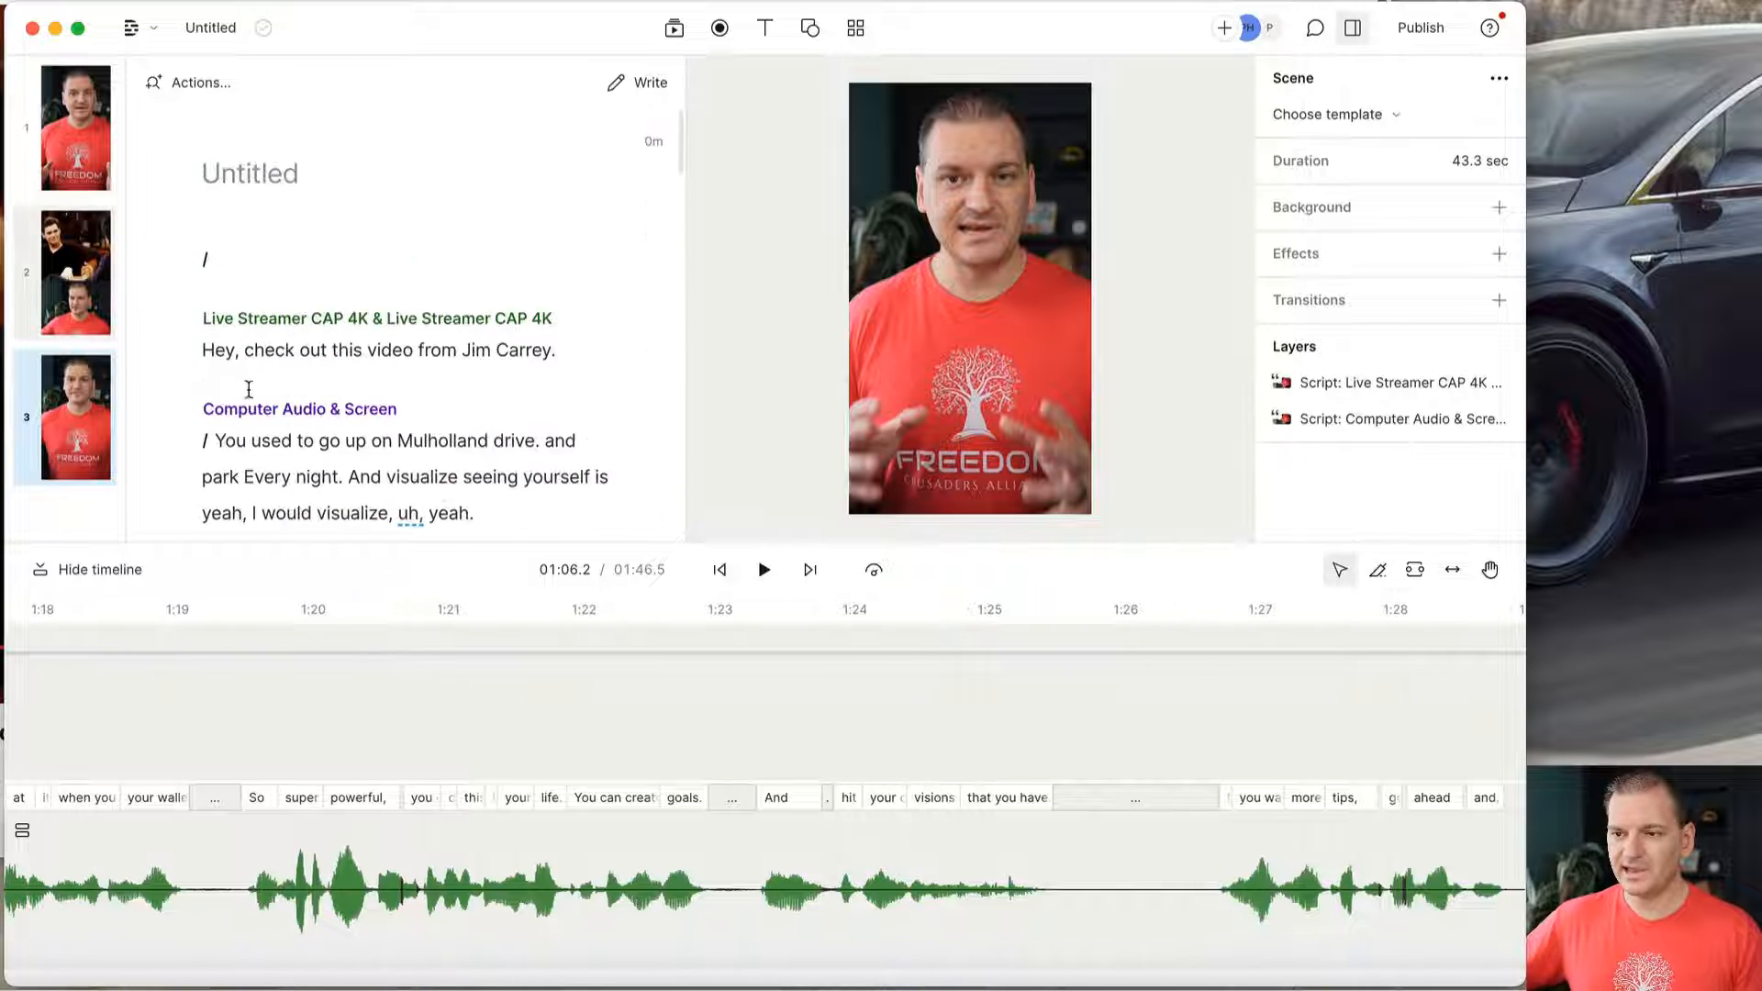
scroll(405, 807, "left", 20)
scroll(406, 807, "left", 15)
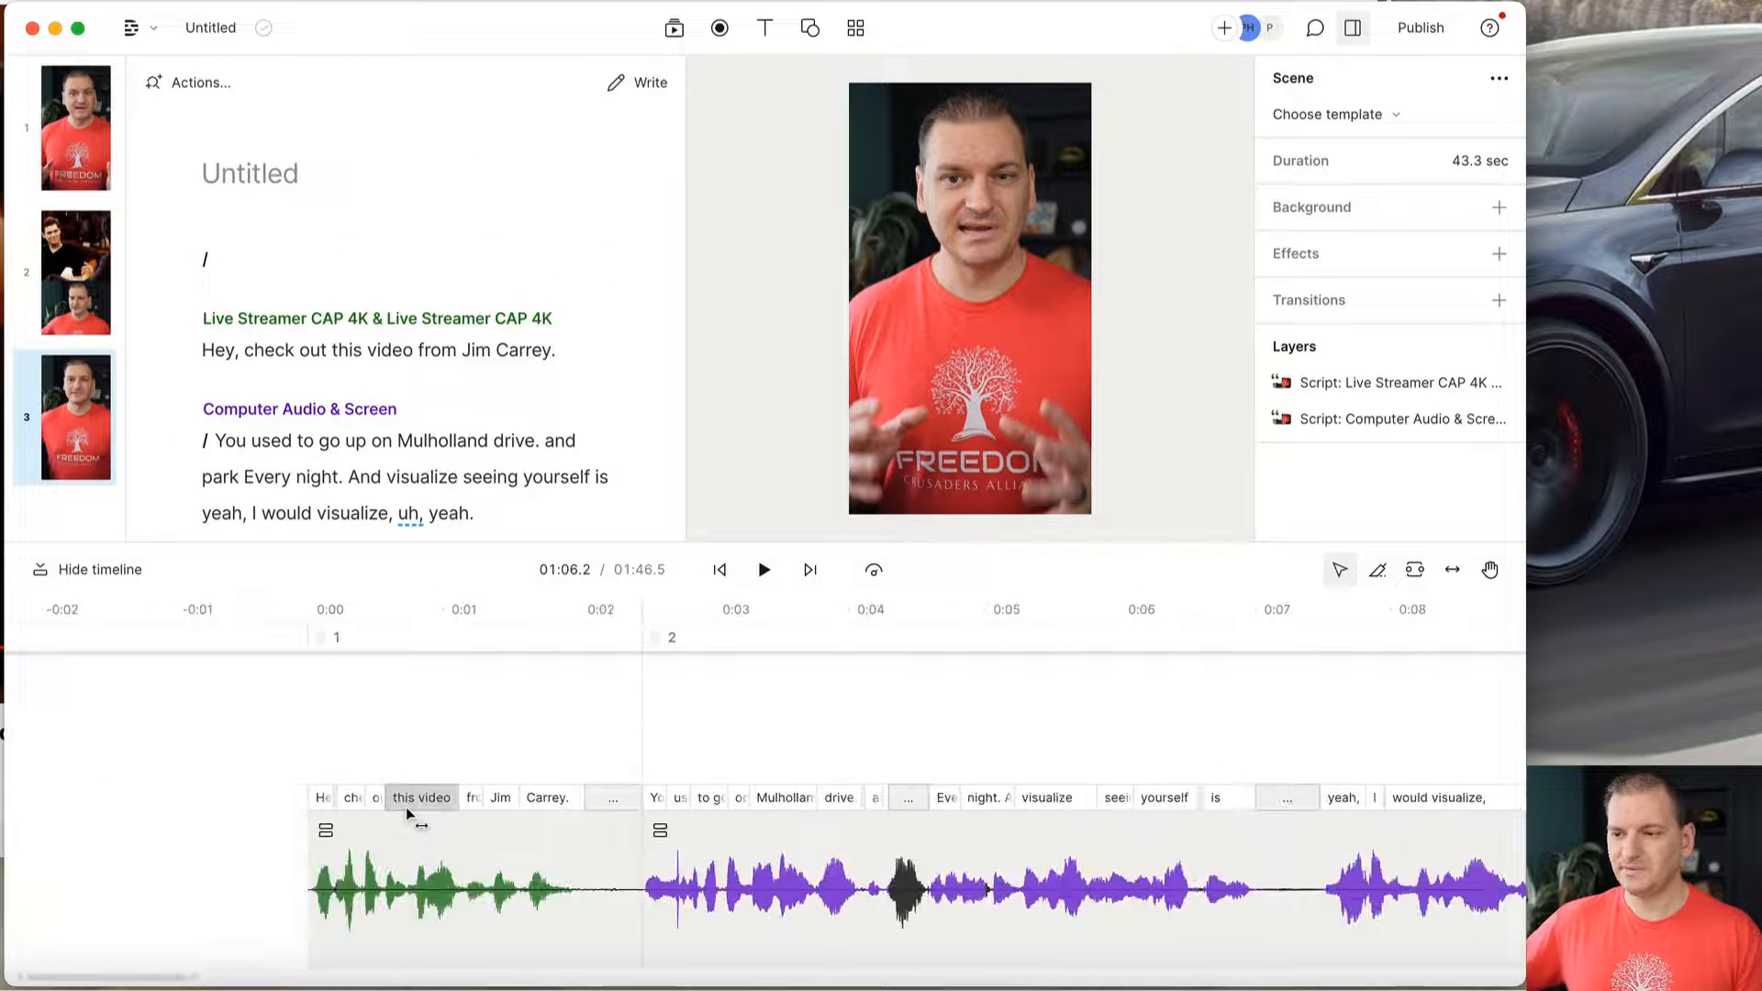
Split the first scene's clip at about 2.0 seconds, after "Carrey.", and delete the silent remainder before the second scene.
left_click(203, 351)
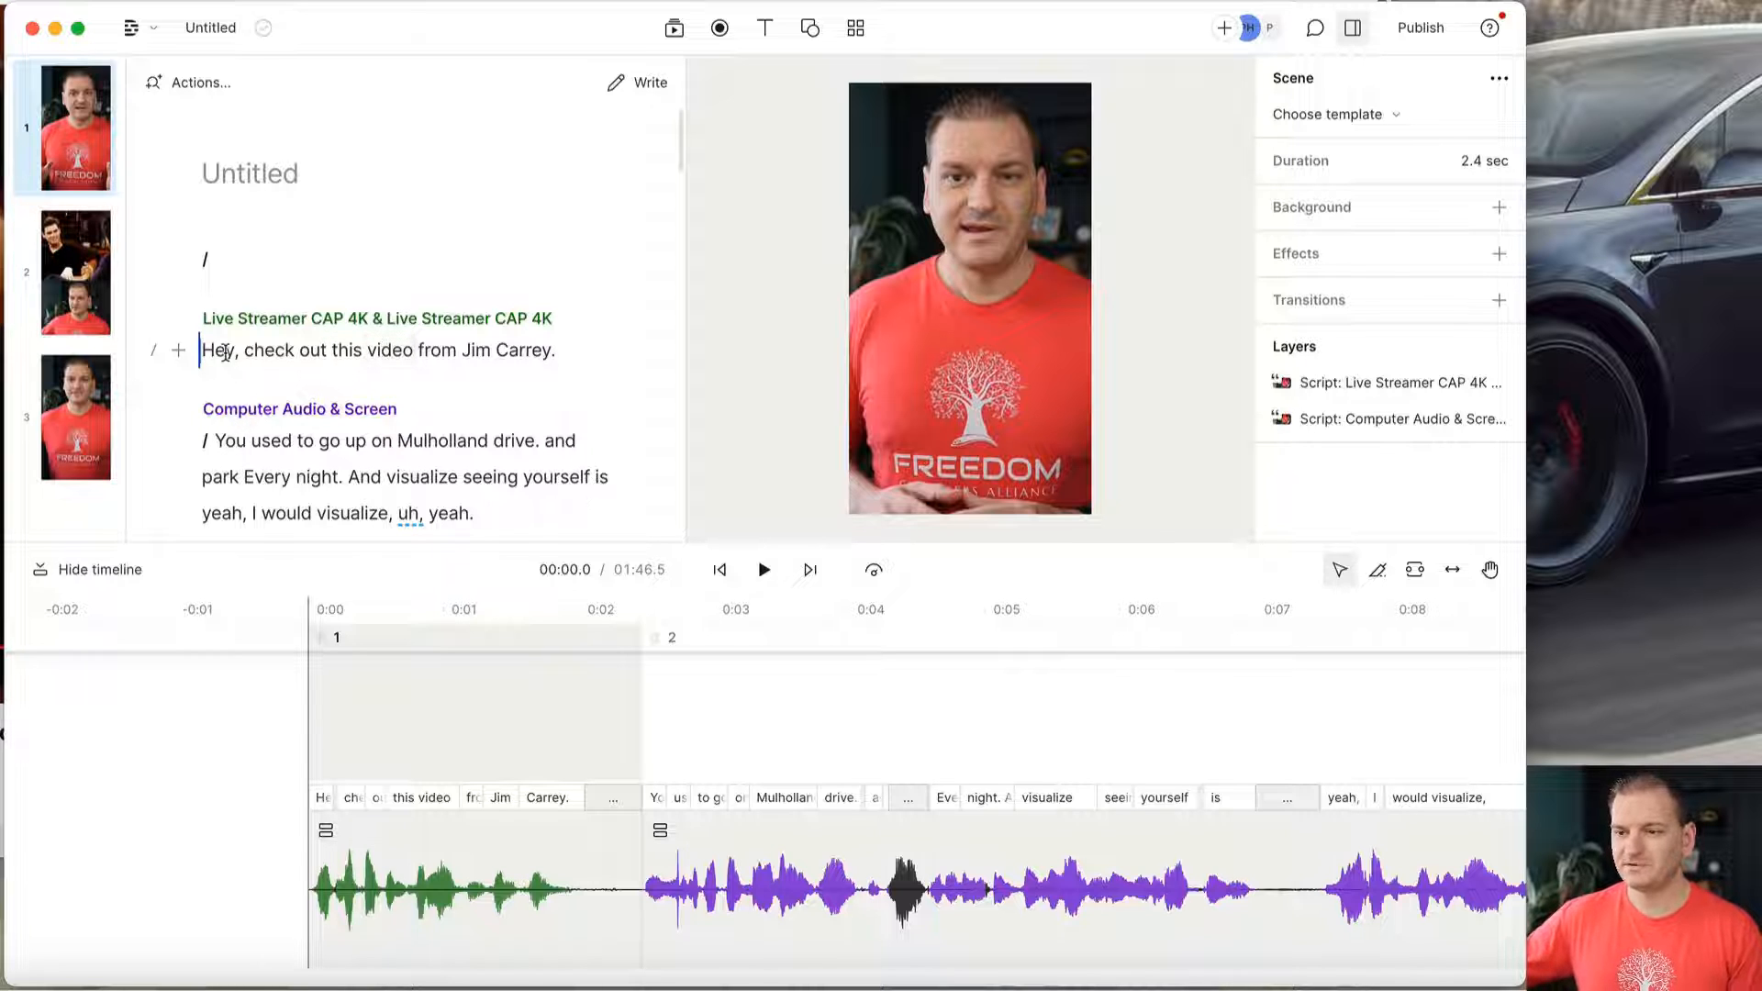
left_click(593, 913)
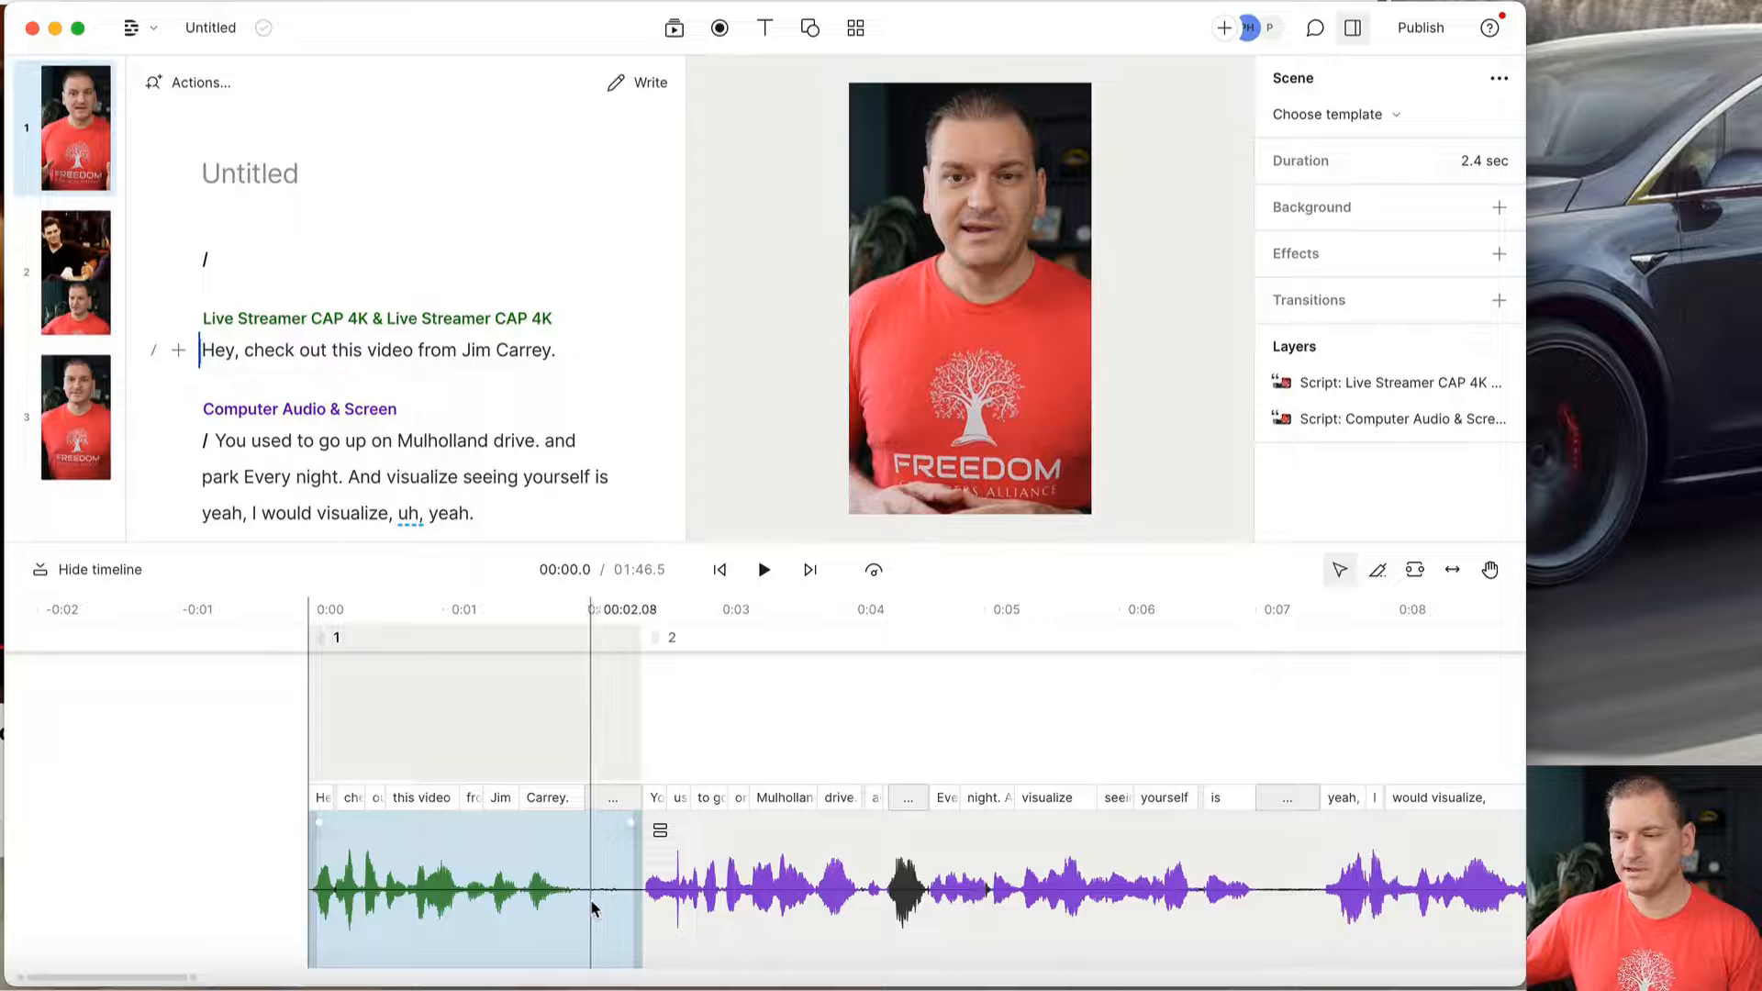
left_click(1377, 570)
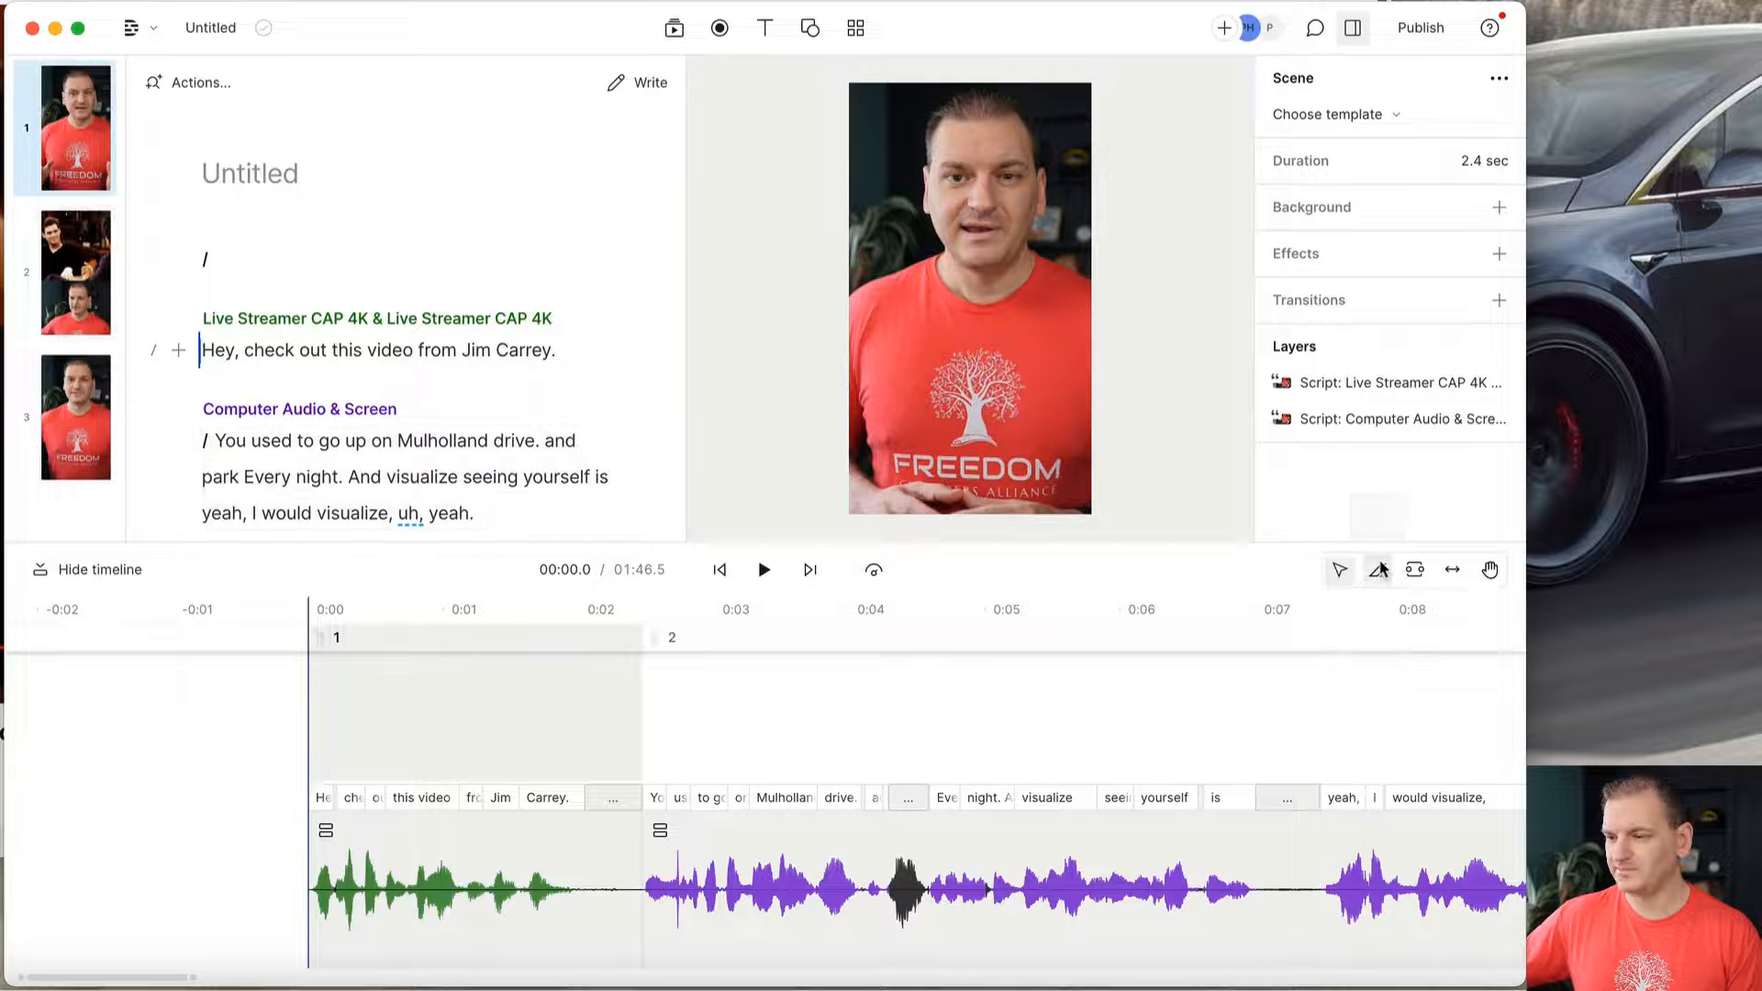
left_click(590, 902)
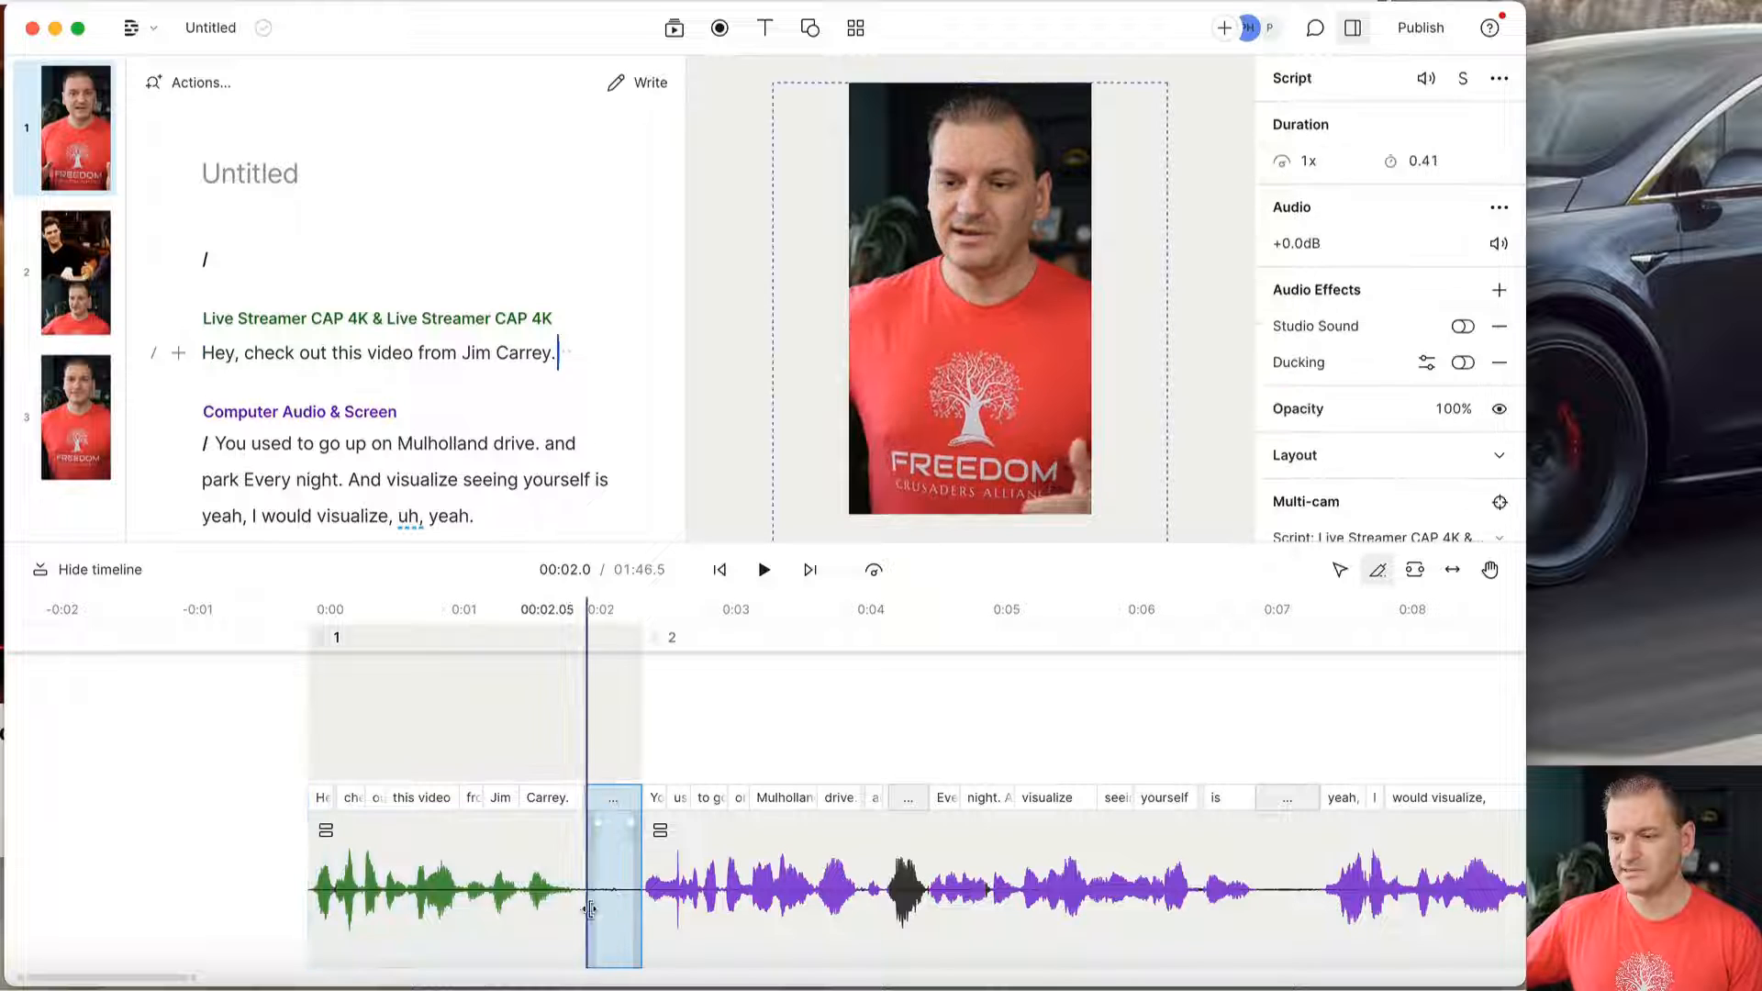
right_click(625, 870)
left_click(659, 947)
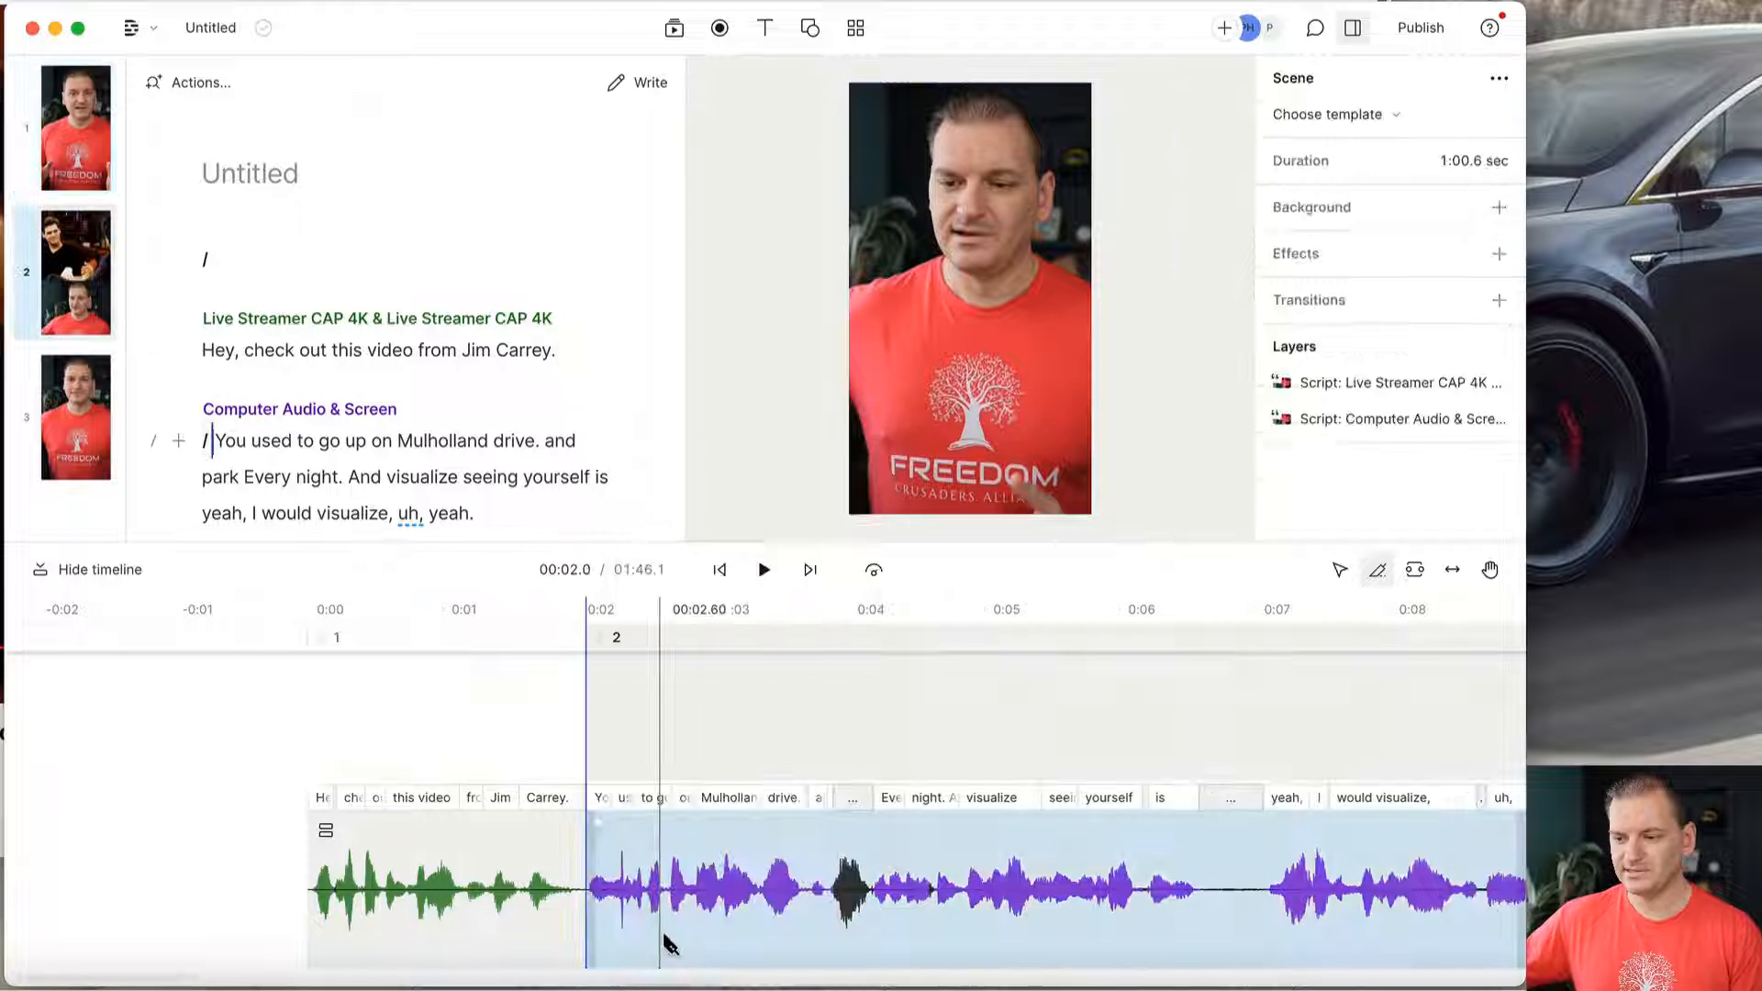
Add a Crossfade transition between the first and second scenes.
left_click(330, 640)
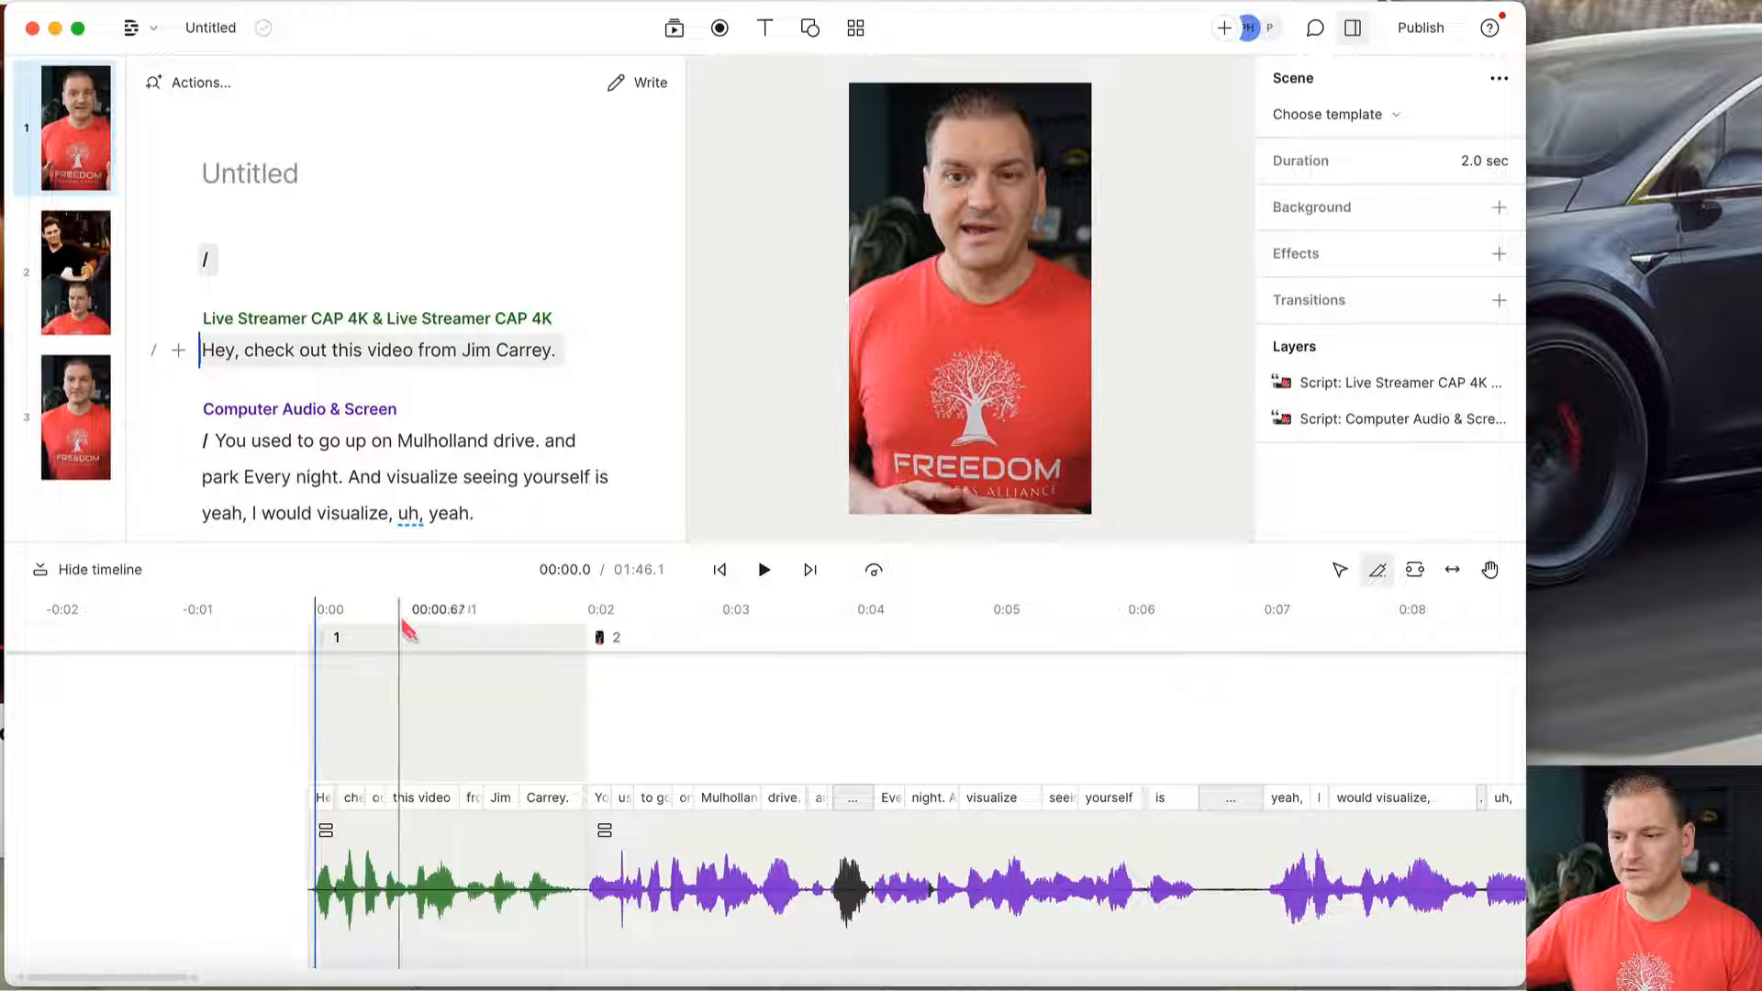
left_click(601, 637)
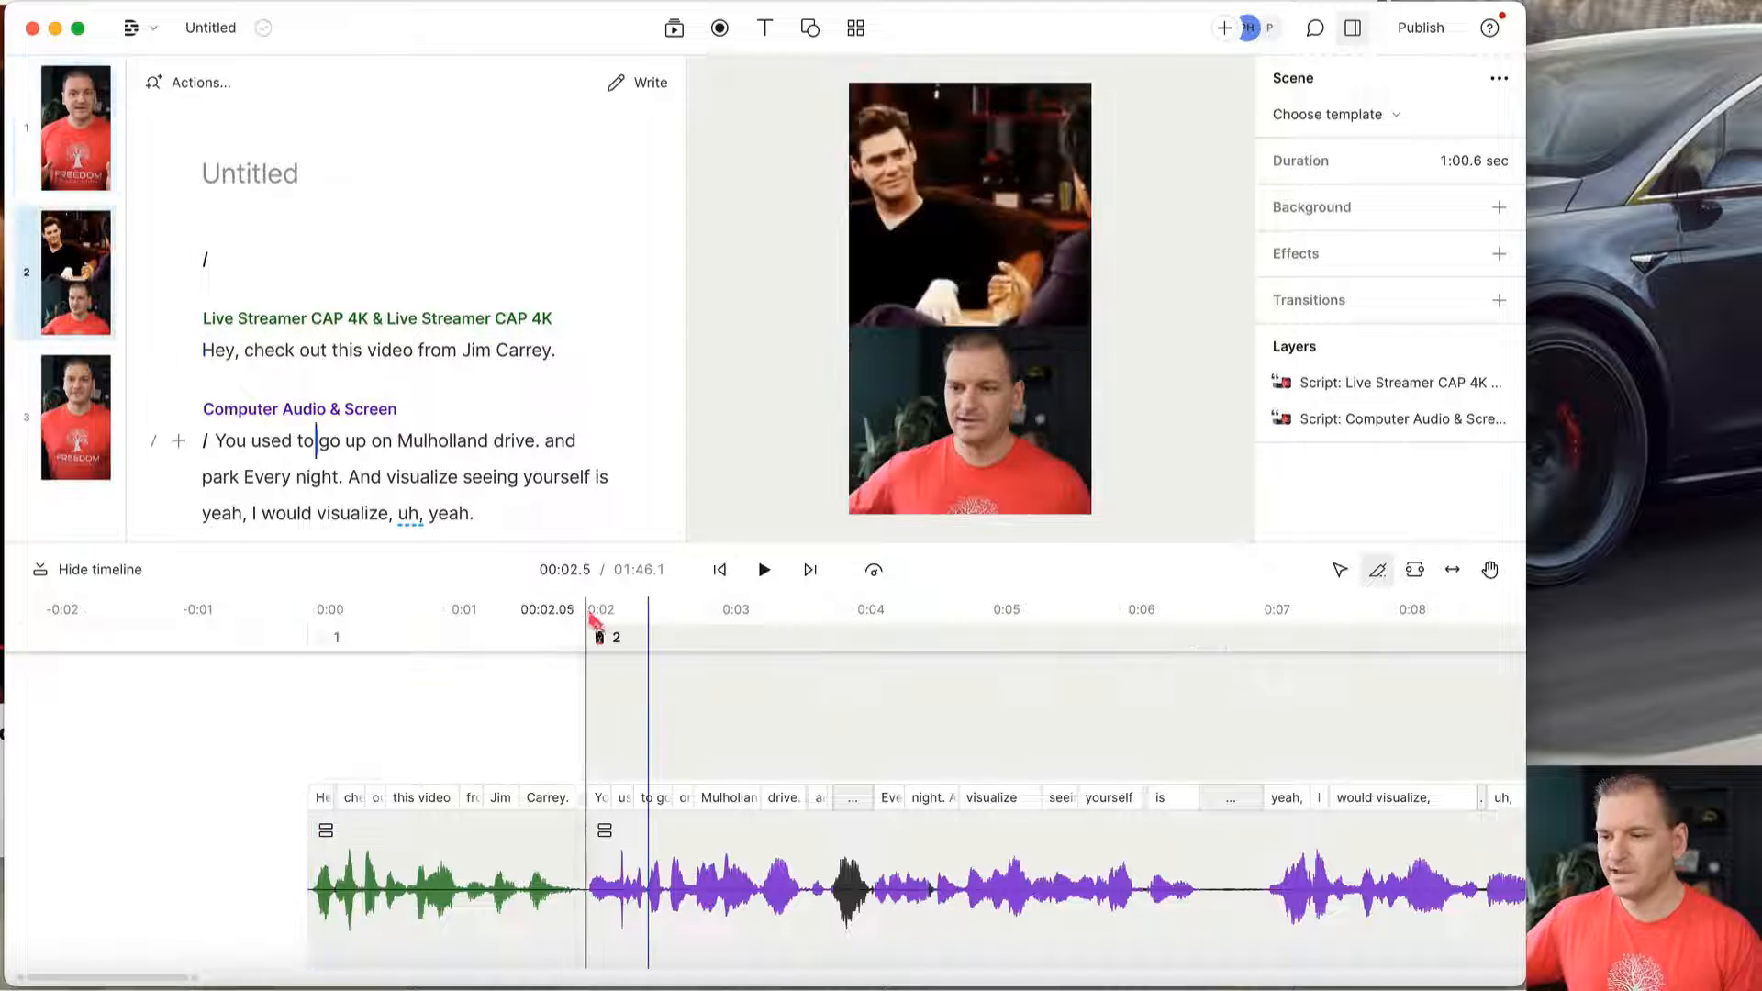
right_click(562, 648)
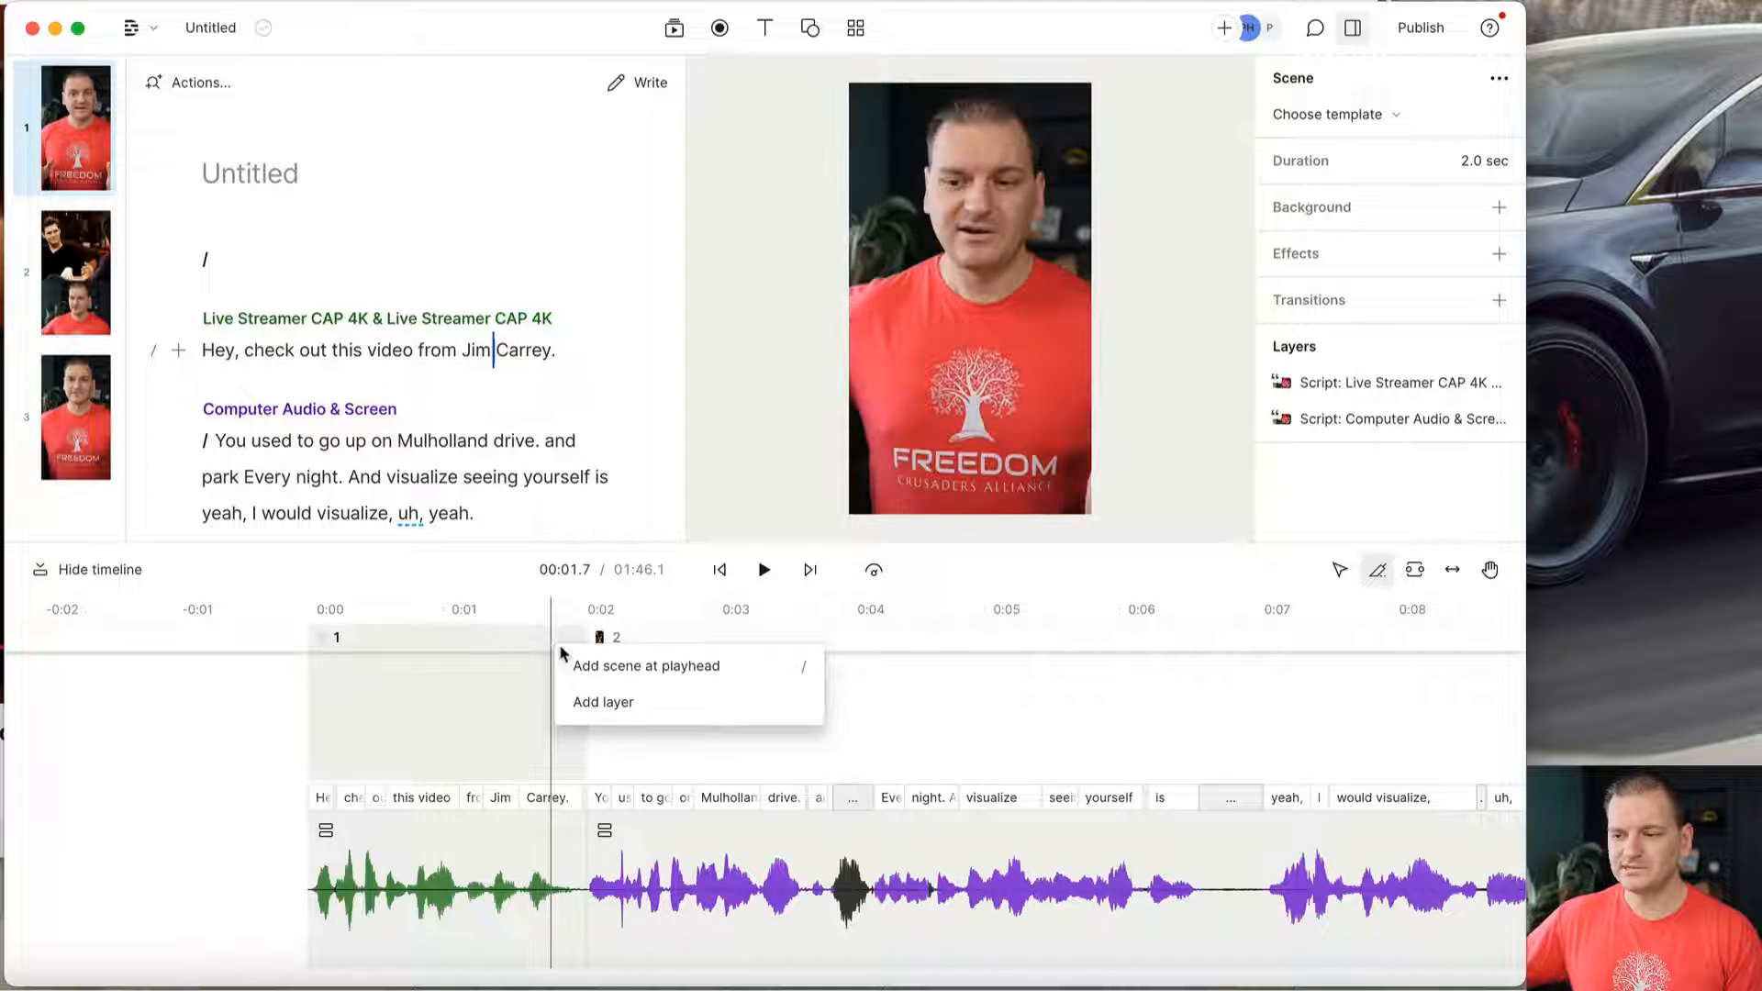
left_click(1500, 298)
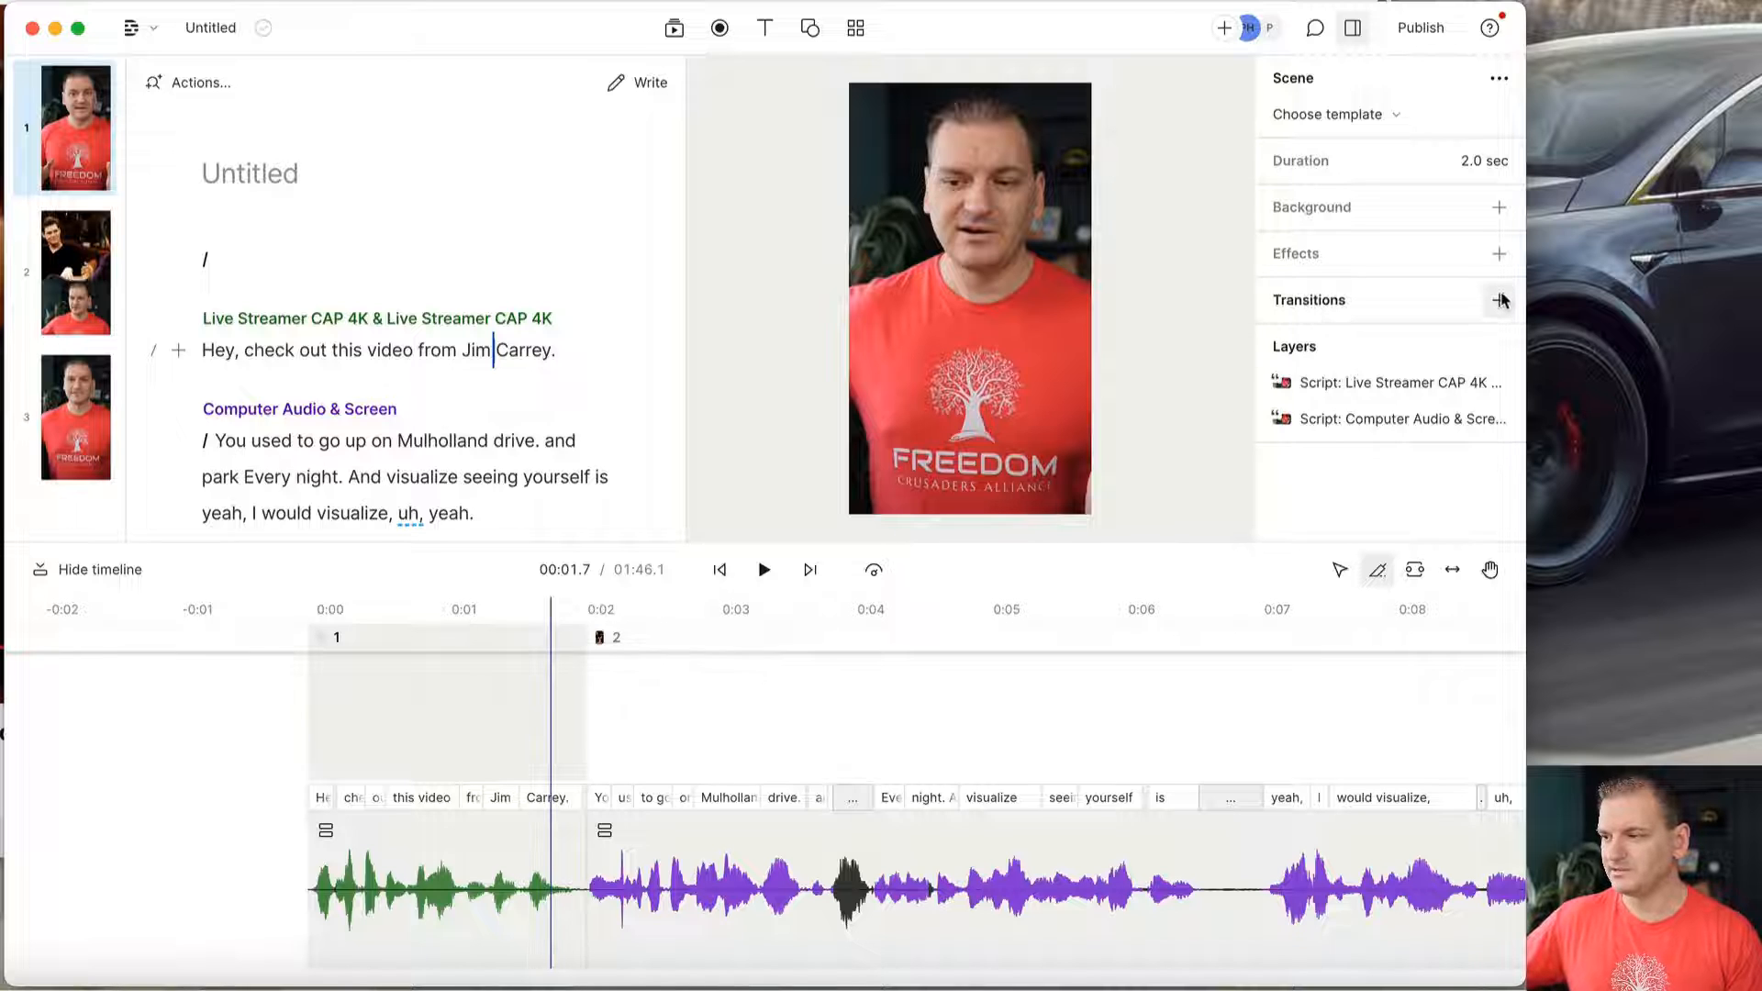
left_click(1499, 299)
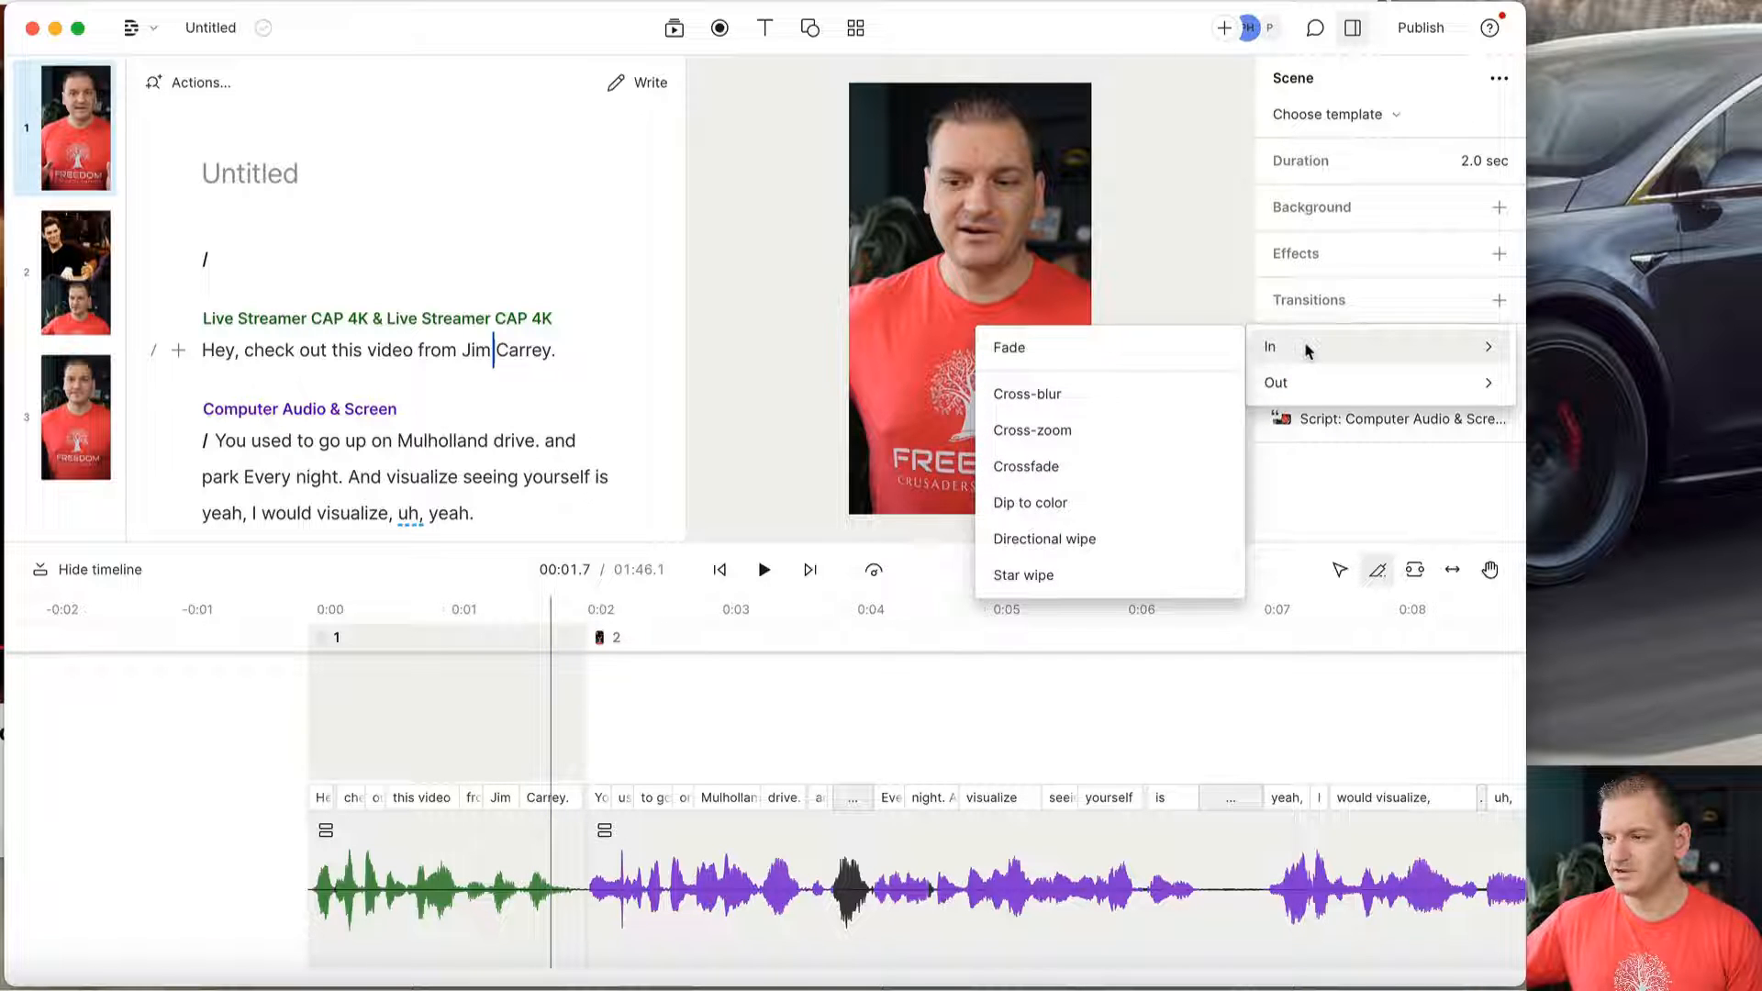
left_click(1308, 349)
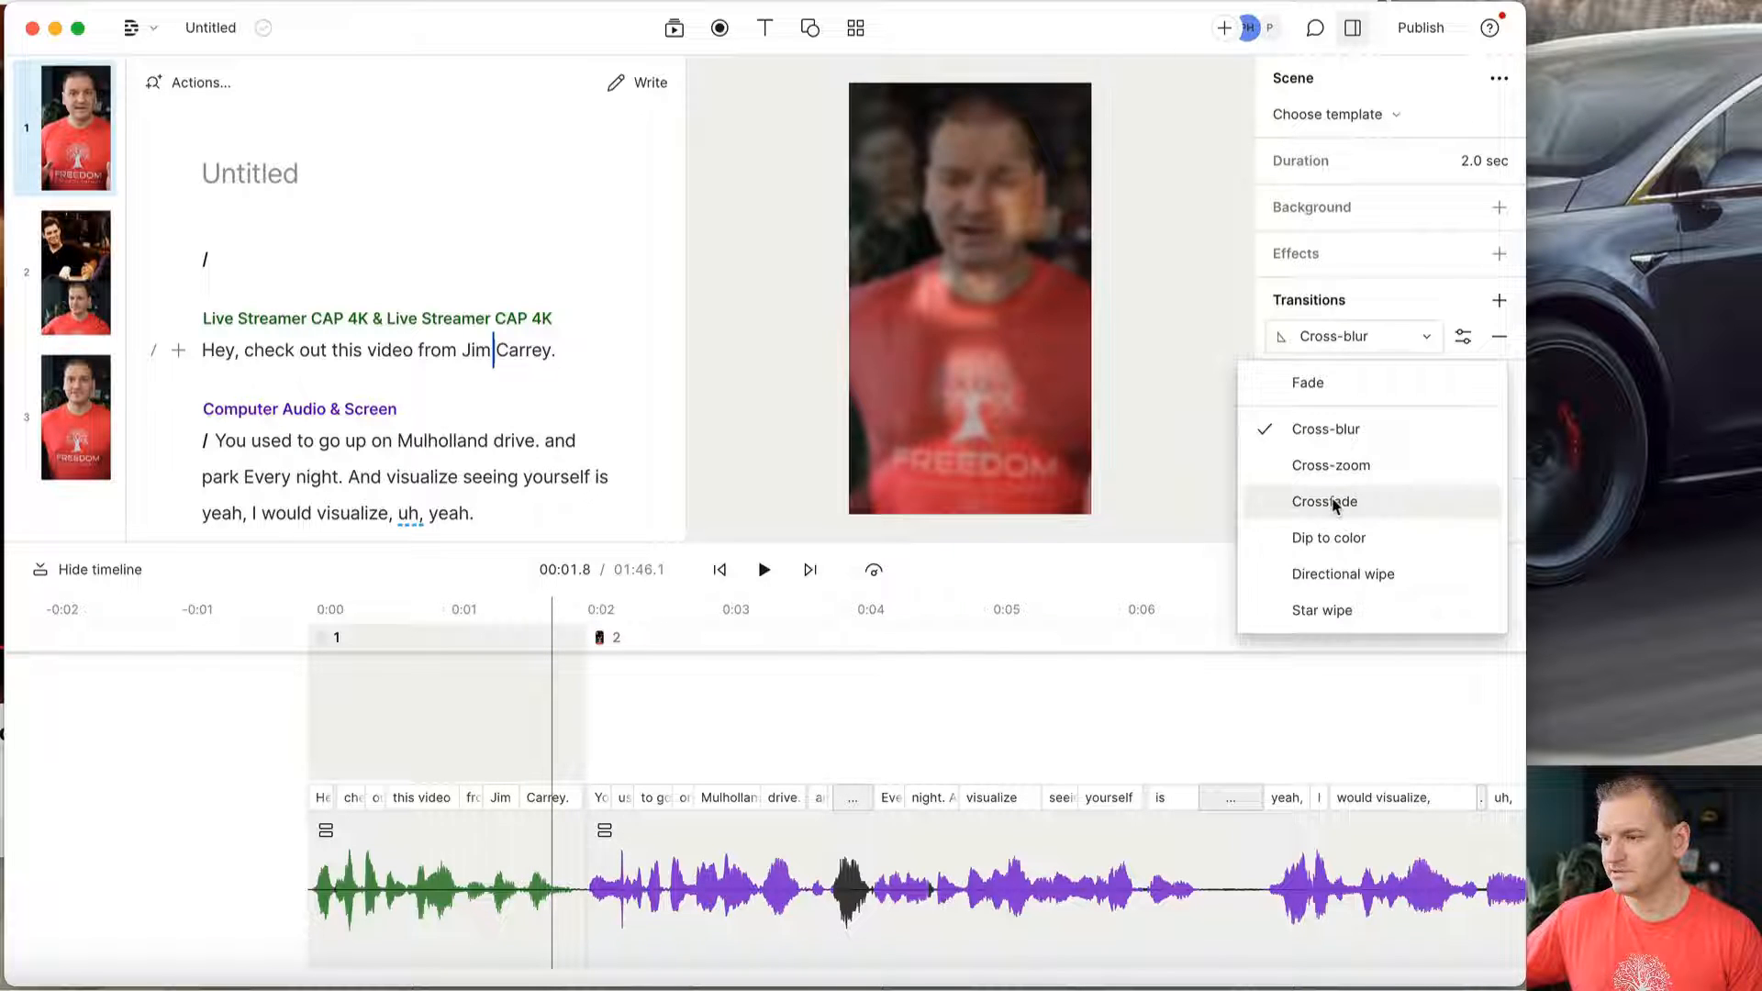
left_click(1335, 505)
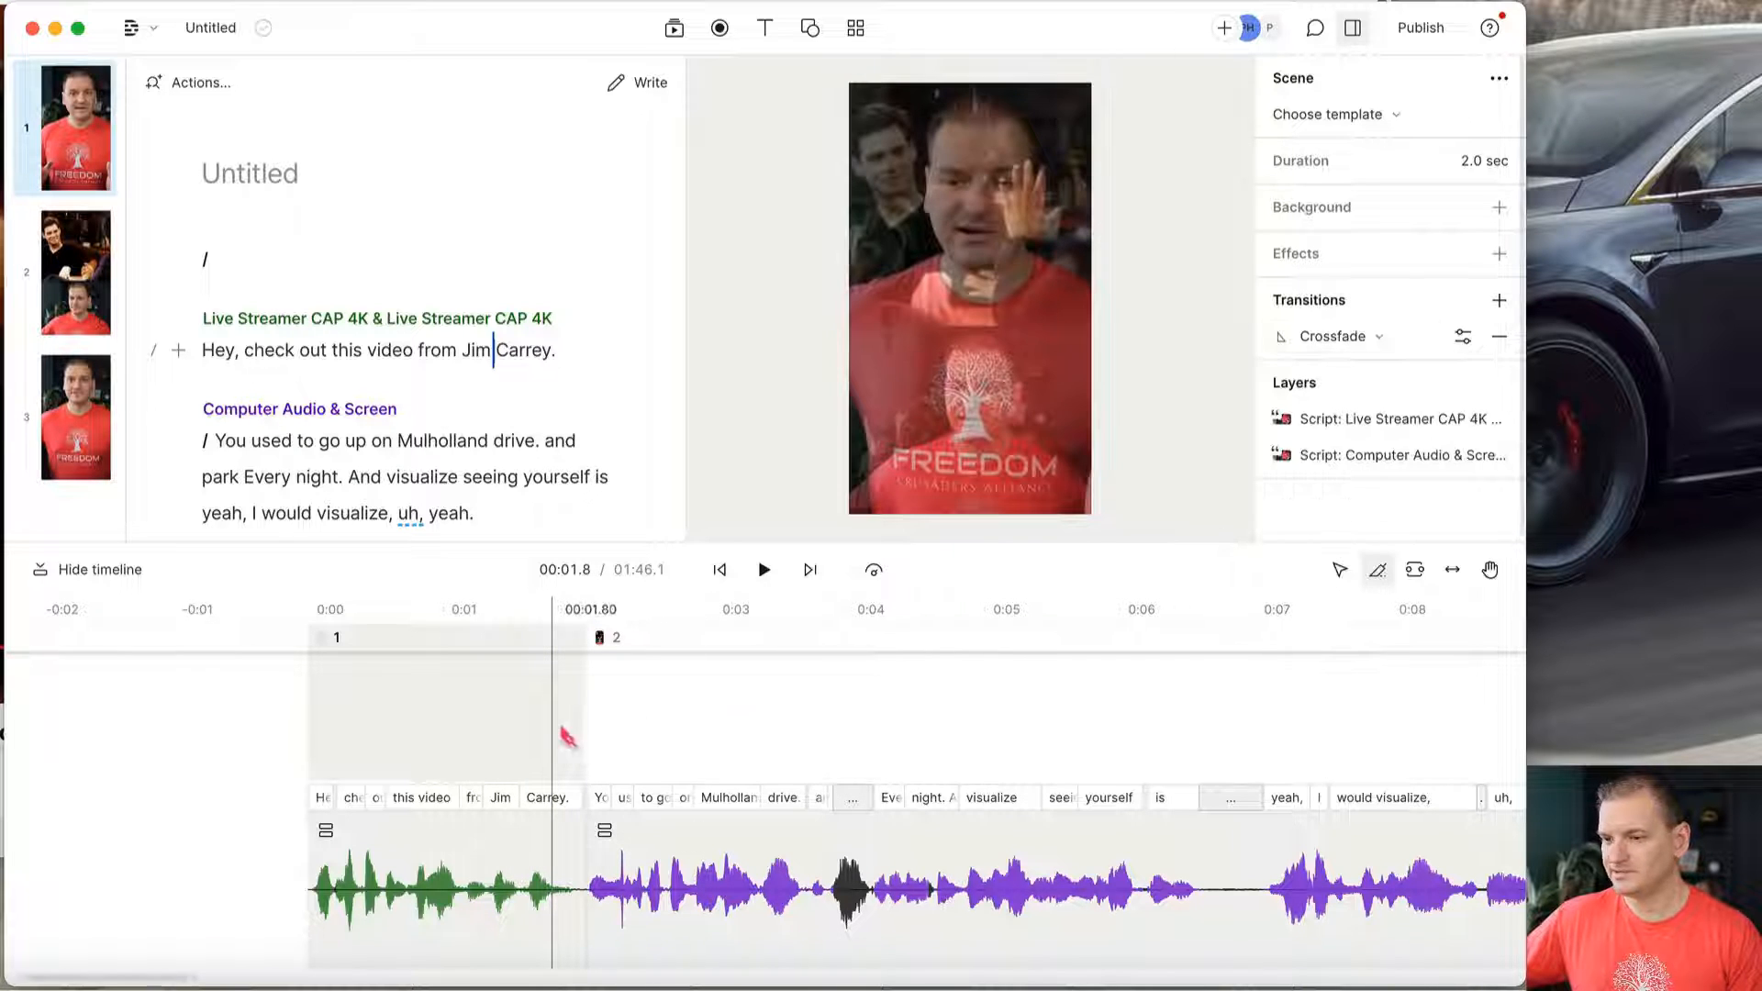
Play the video from about 1.2 seconds to check the crossfade into the second scene.
left_click_drag(568, 736, 475, 638)
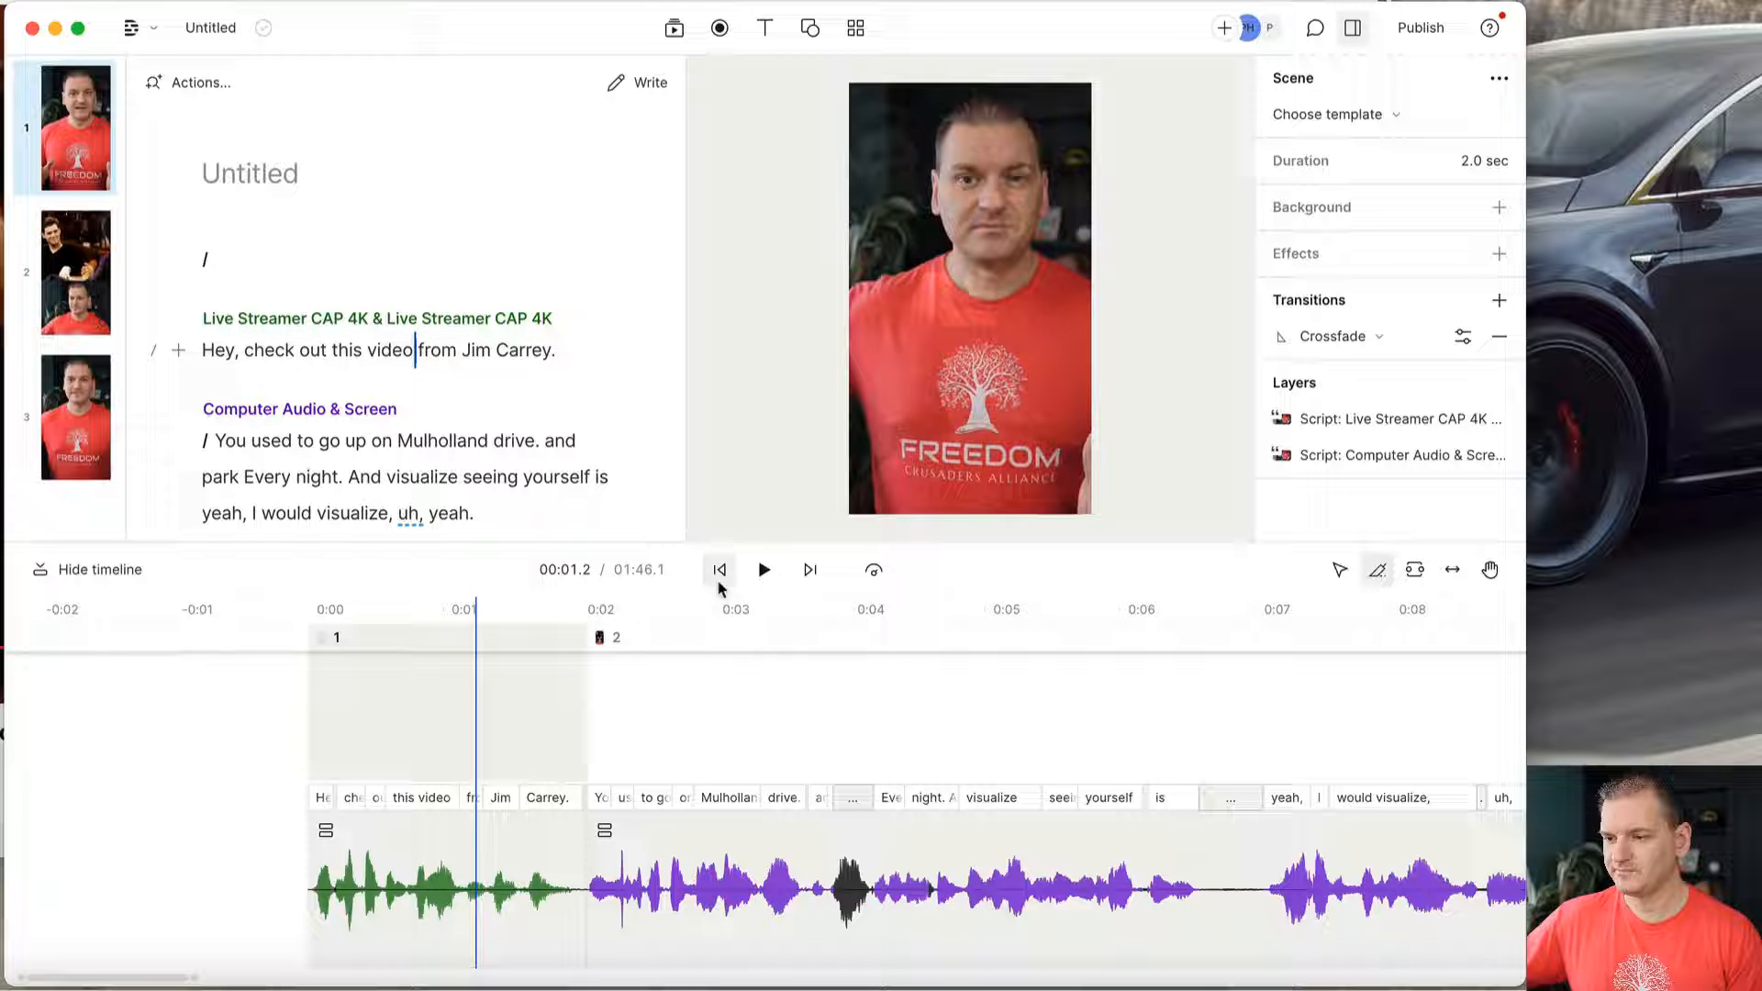
left_click(767, 570)
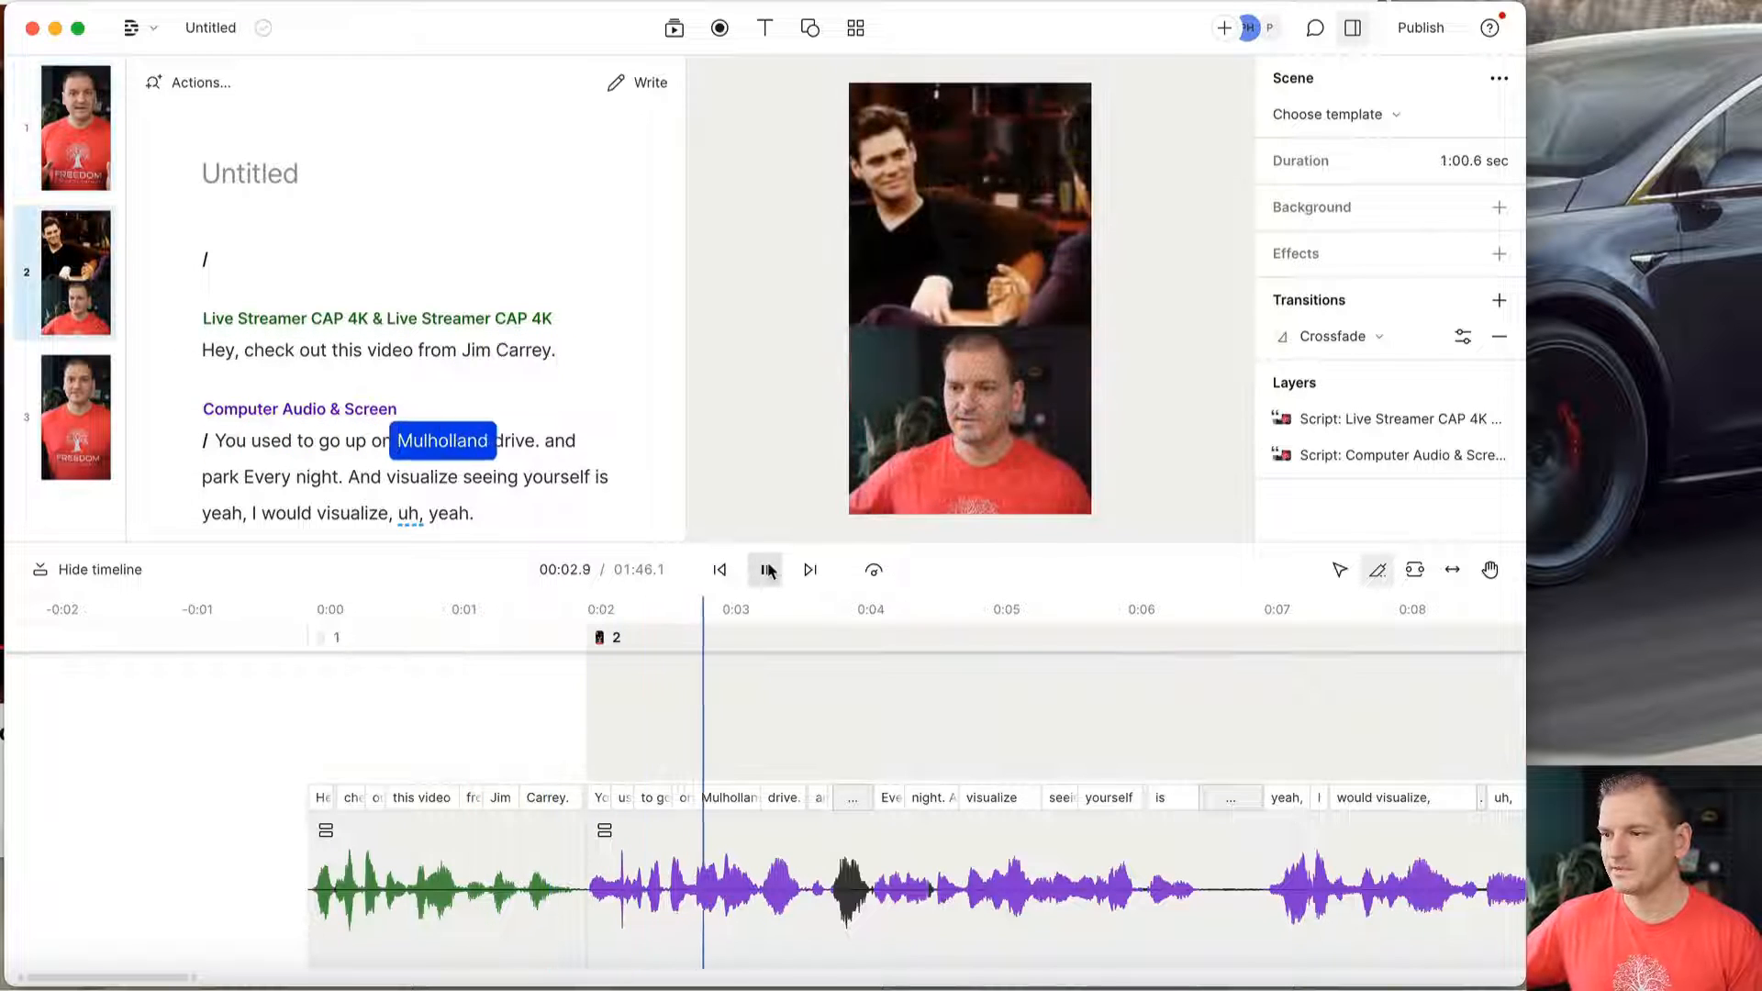
left_click(768, 570)
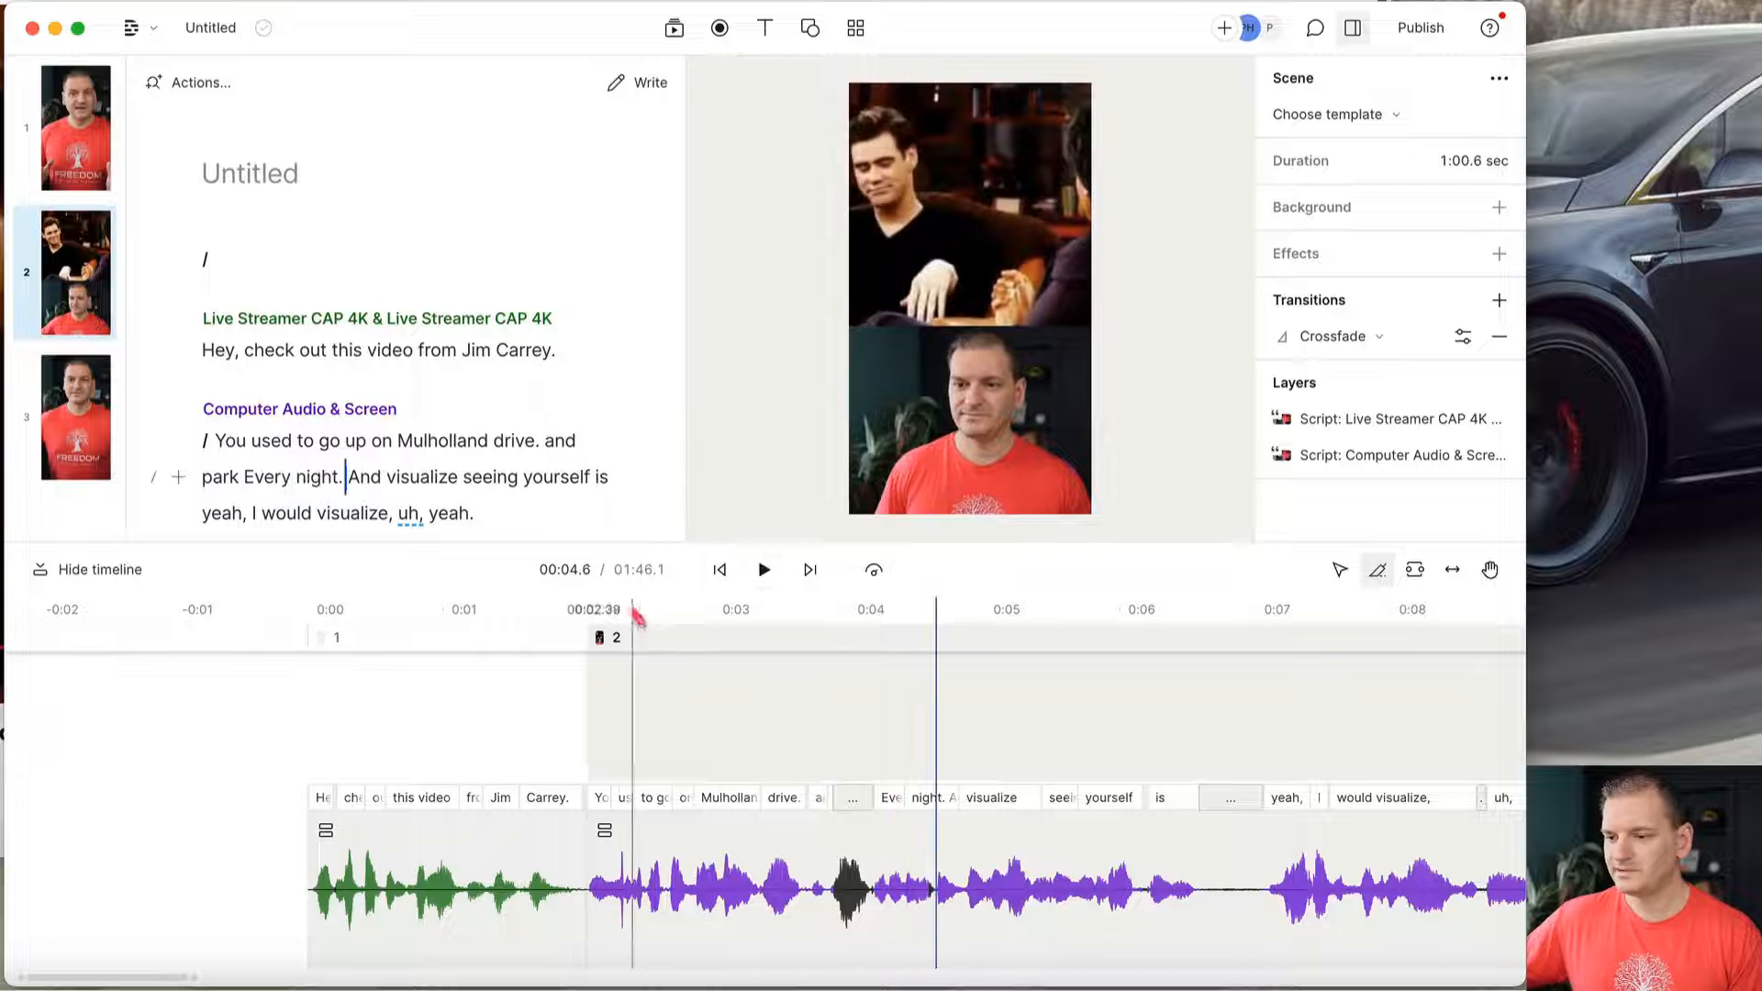
Play the end of the second scene from about 1:01 to check the pause before "Wow.".
scroll(788, 650, "right", 10)
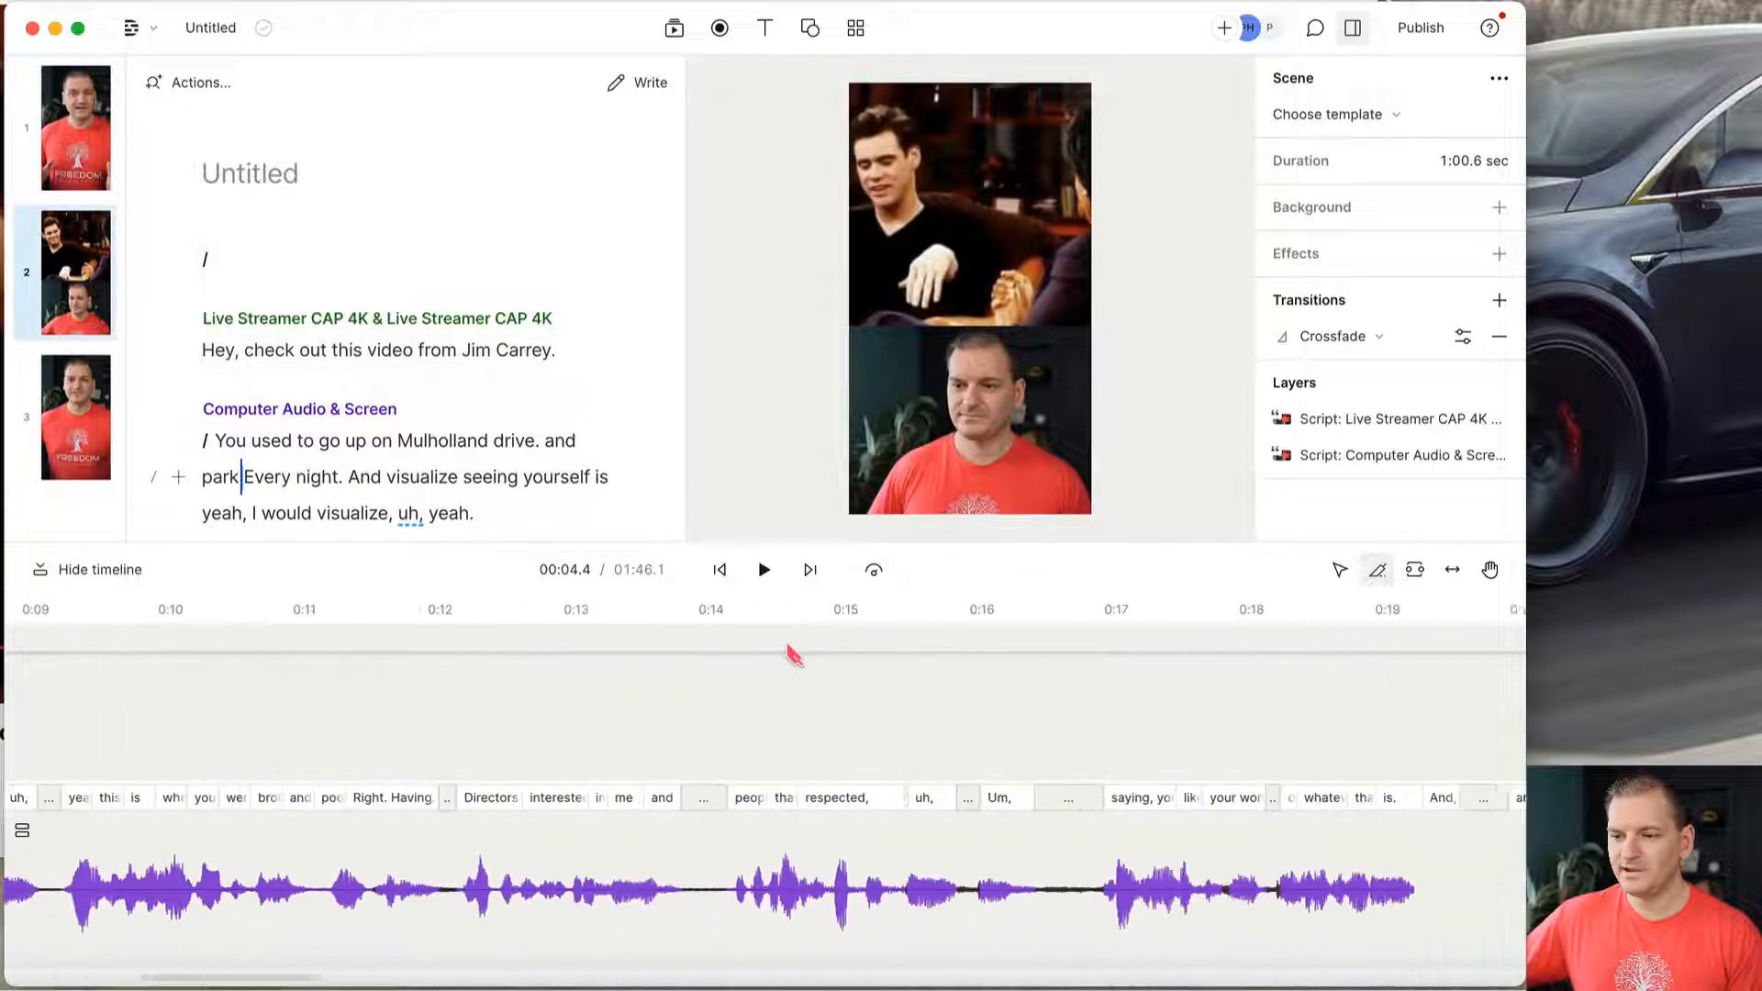
scroll(789, 650, "right", 20)
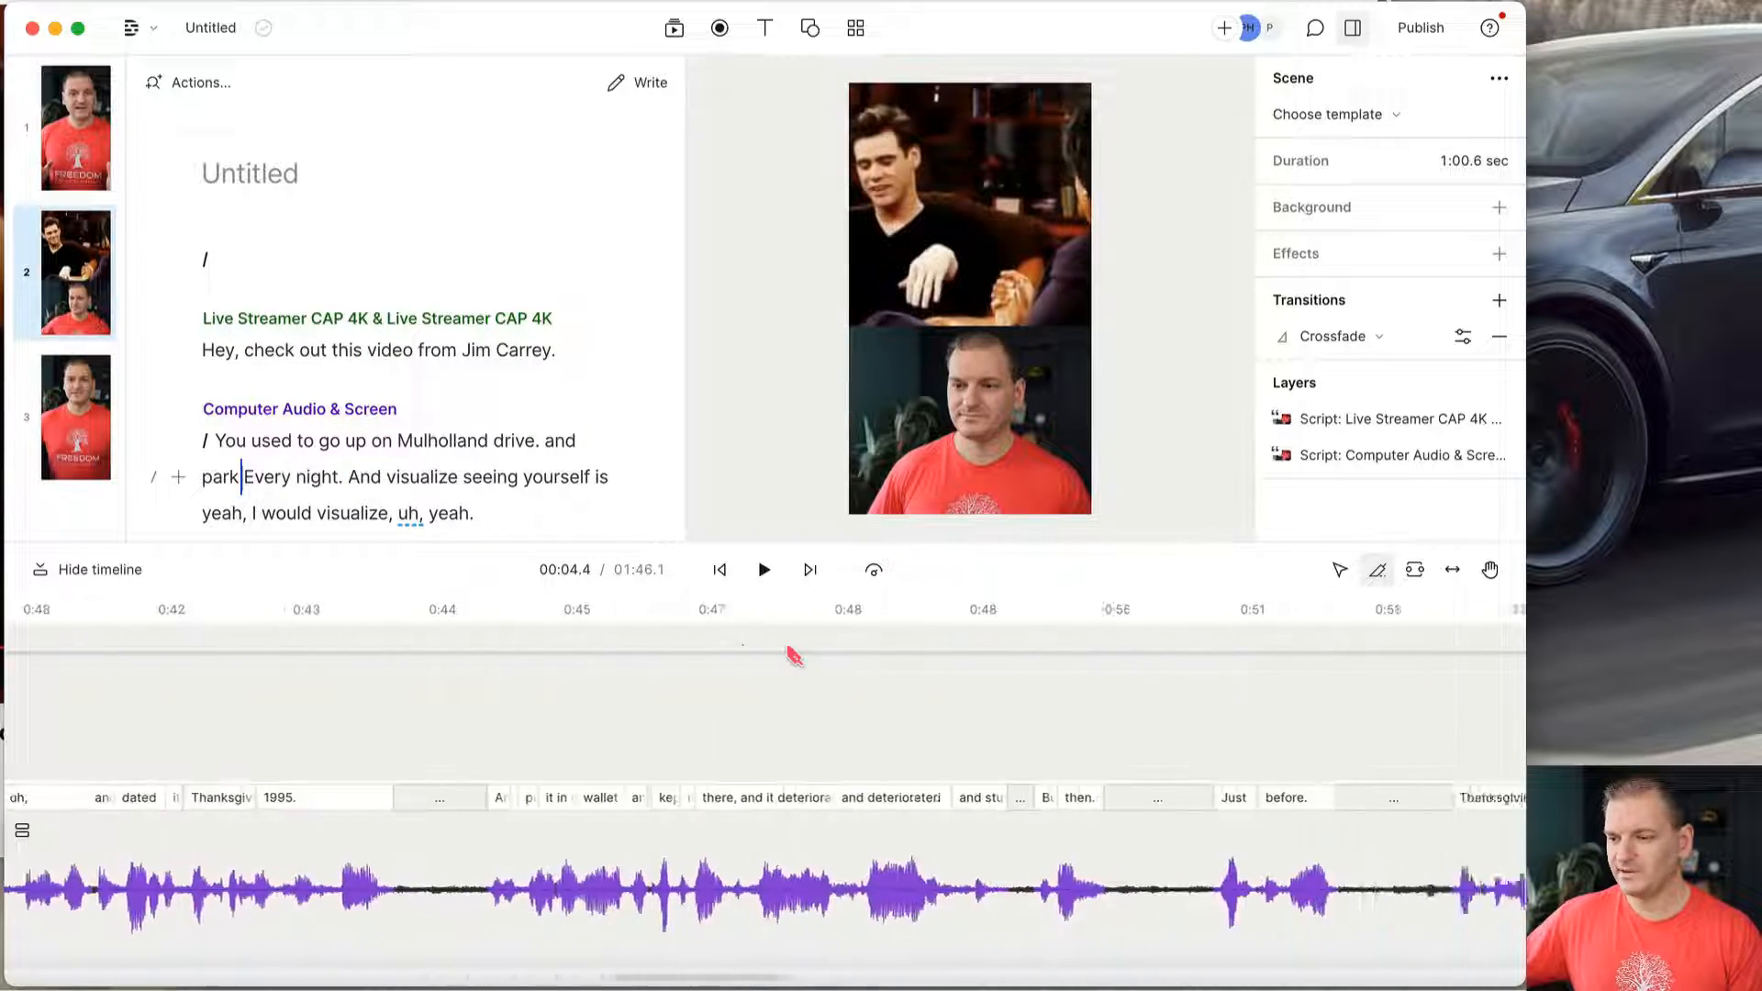
scroll(791, 654, "right", 15)
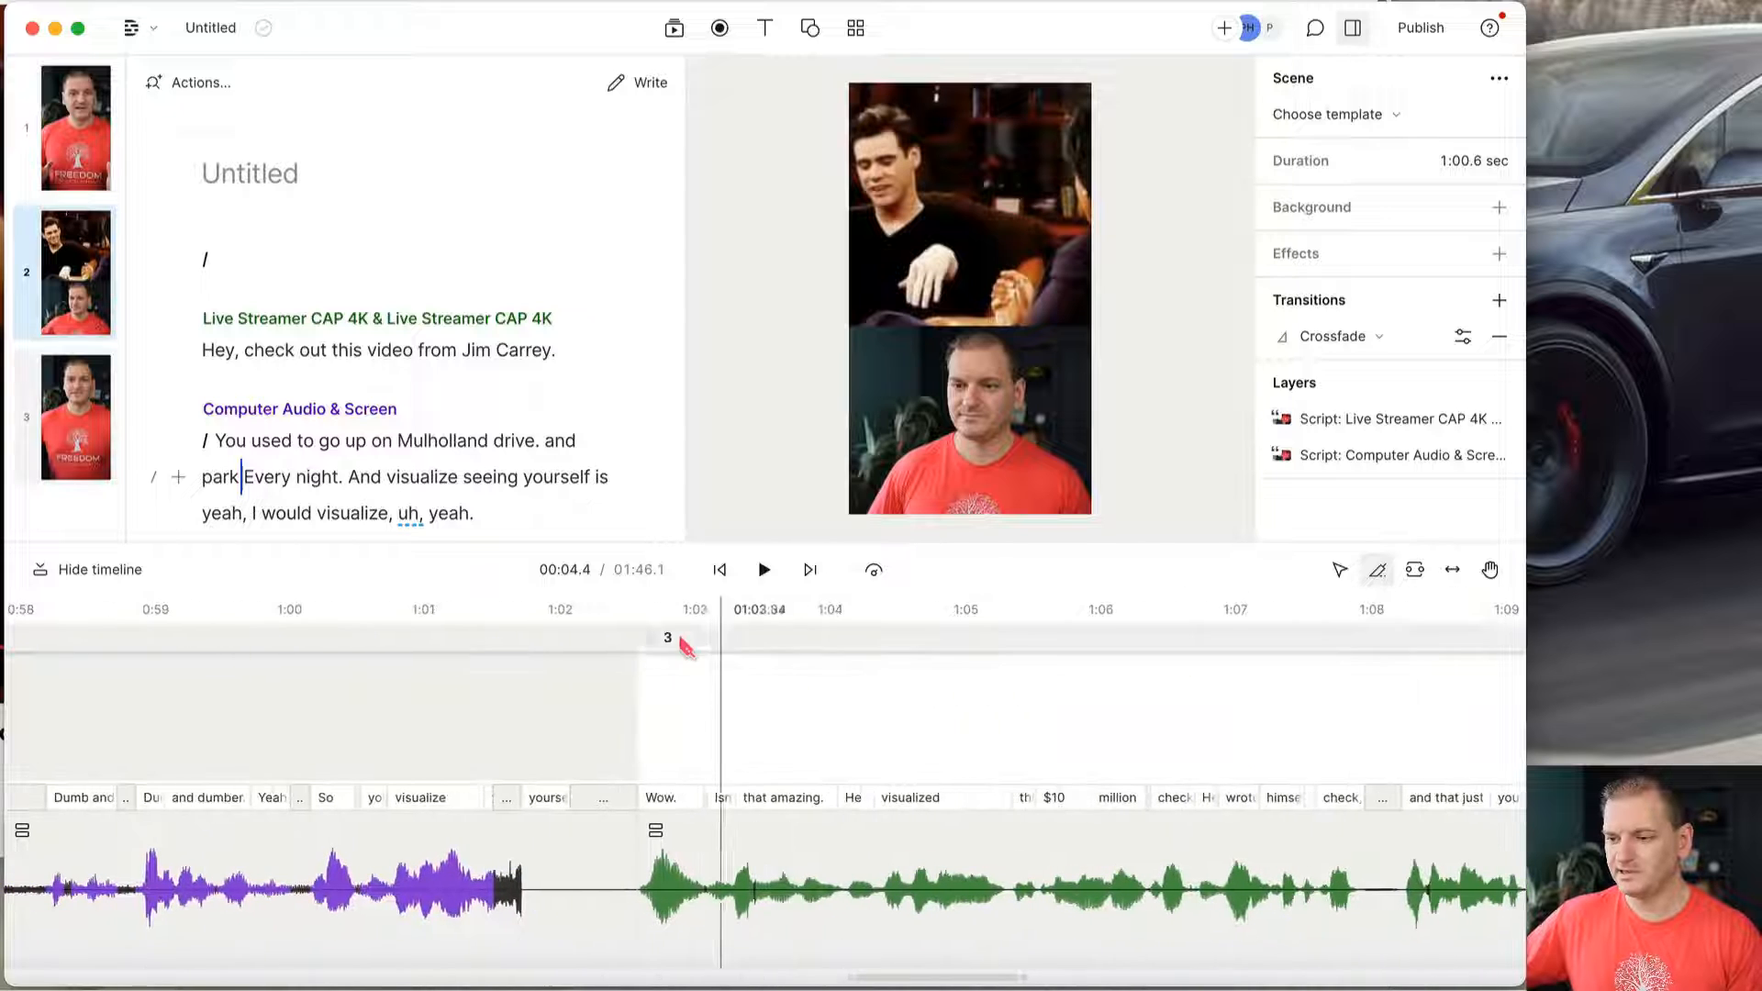
left_click(598, 637)
left_click(509, 880)
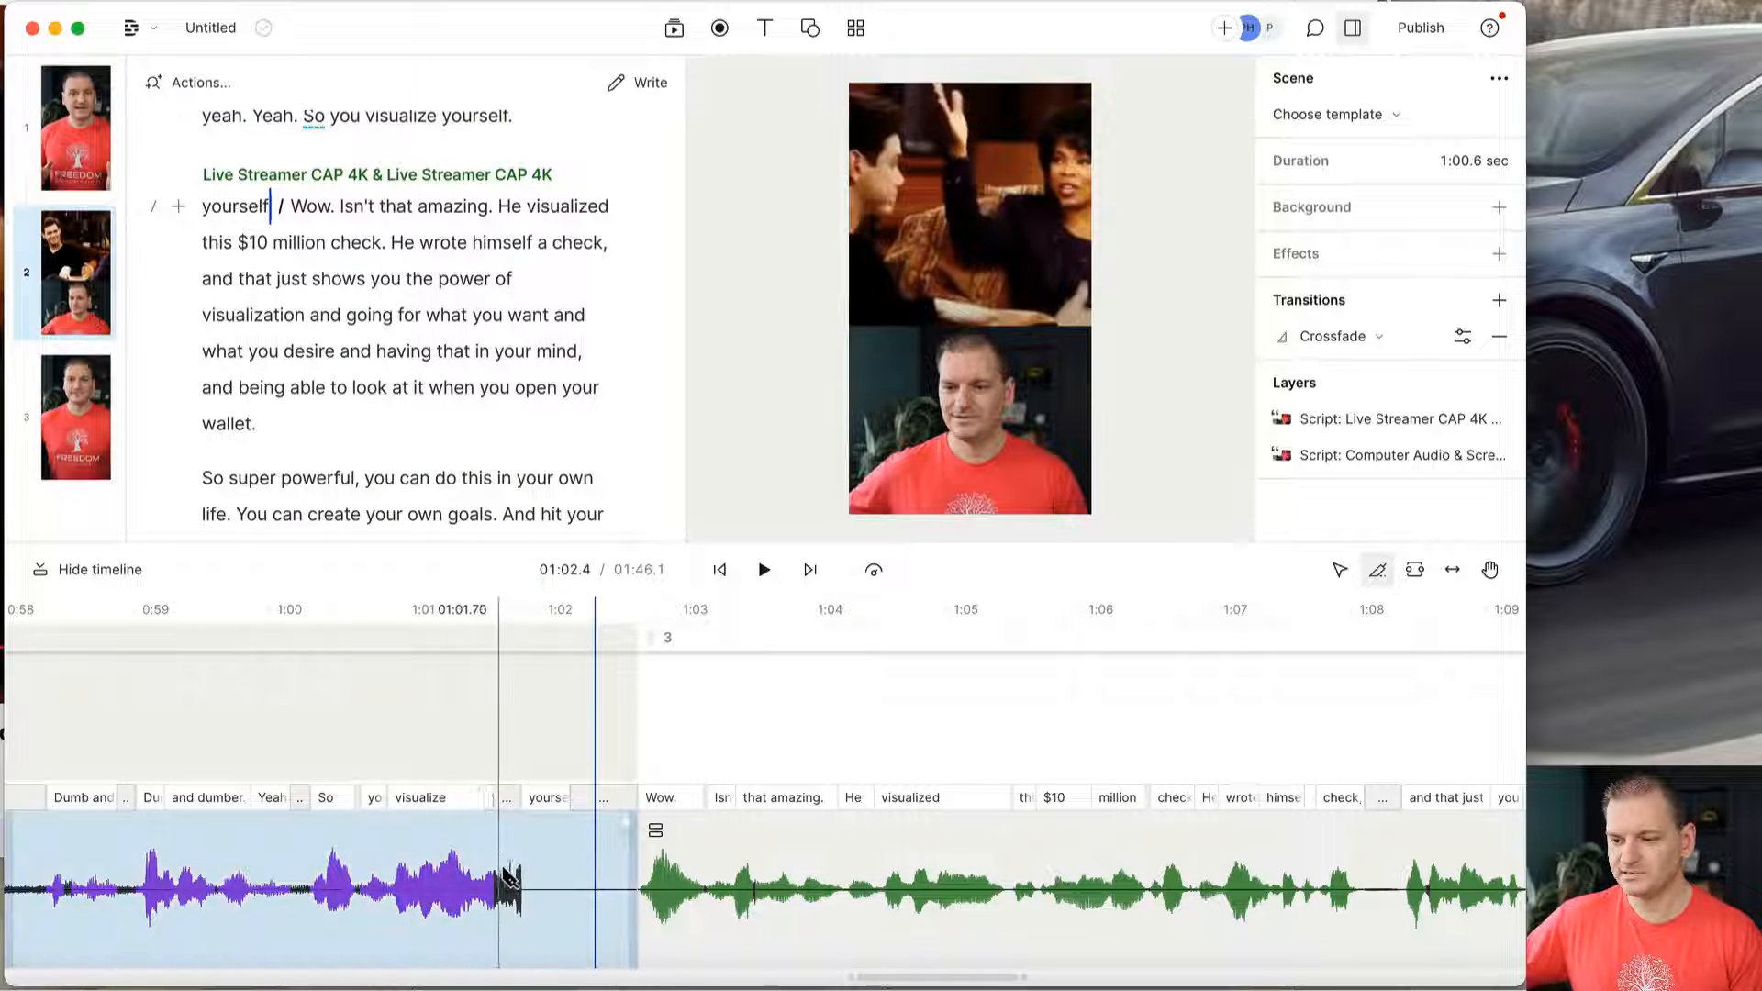
left_click(434, 649)
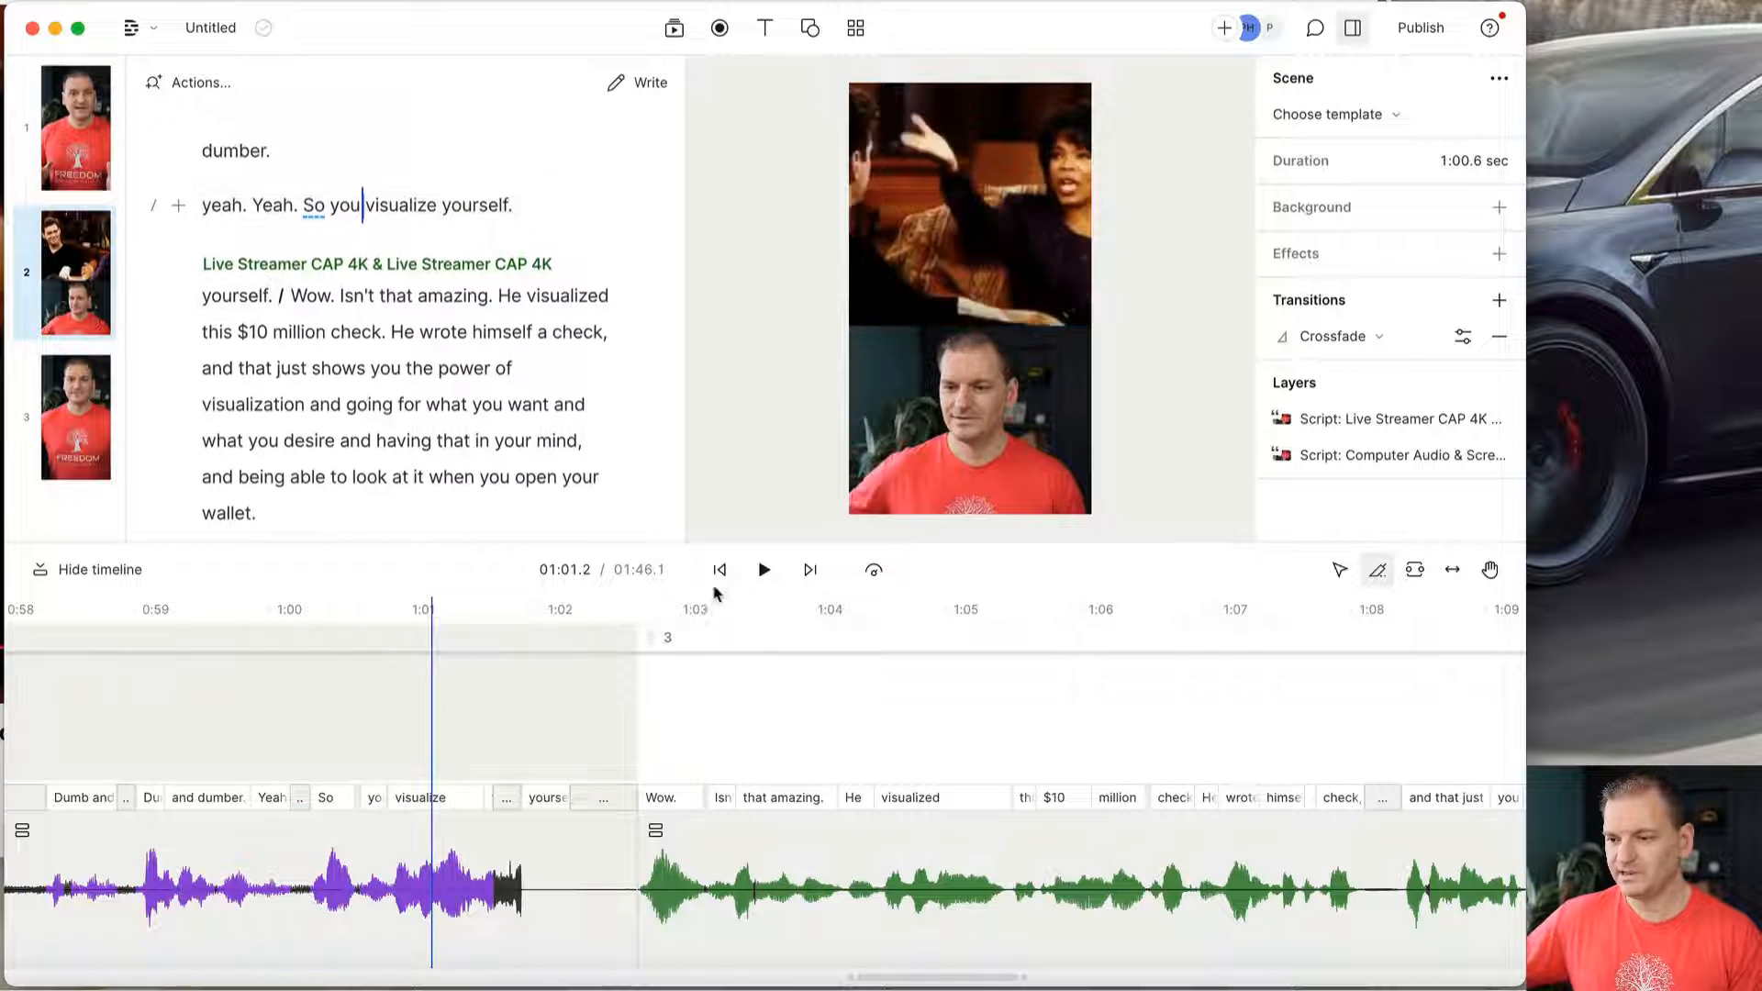
left_click(762, 570)
left_click(762, 570)
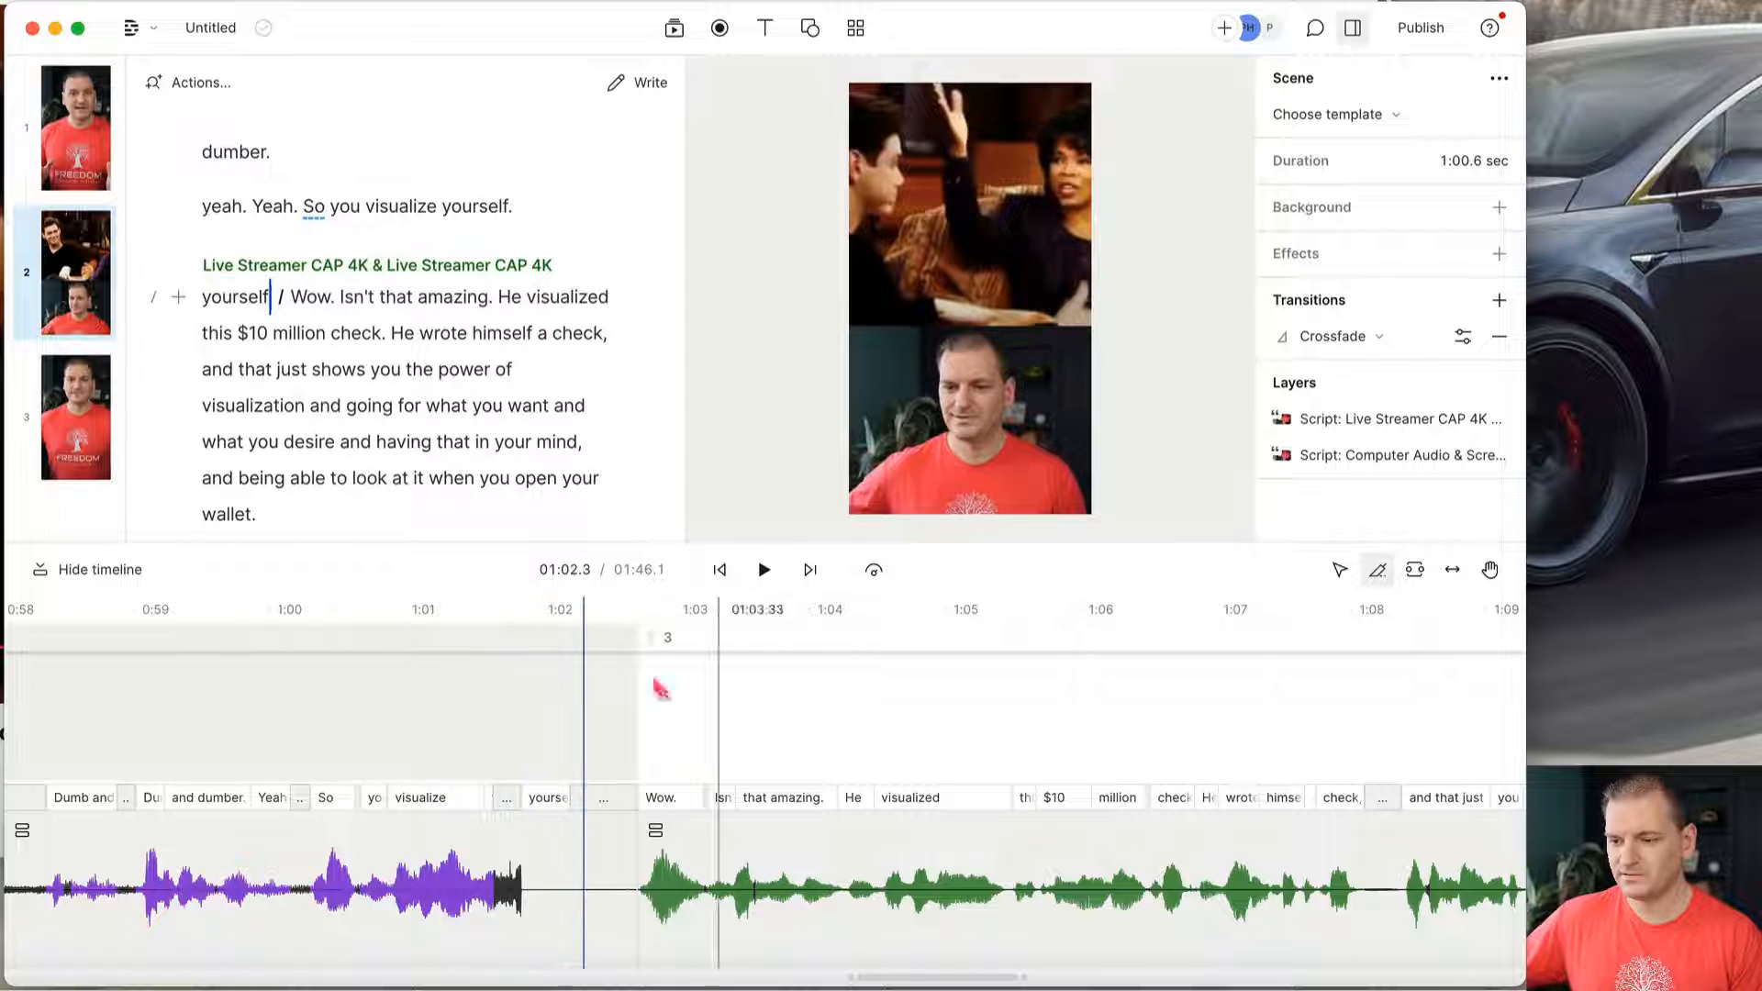
Split the second scene's clip at about 1:01.9 and delete the leftover "yourself." segment and silence before "Wow.".
left_click(534, 895)
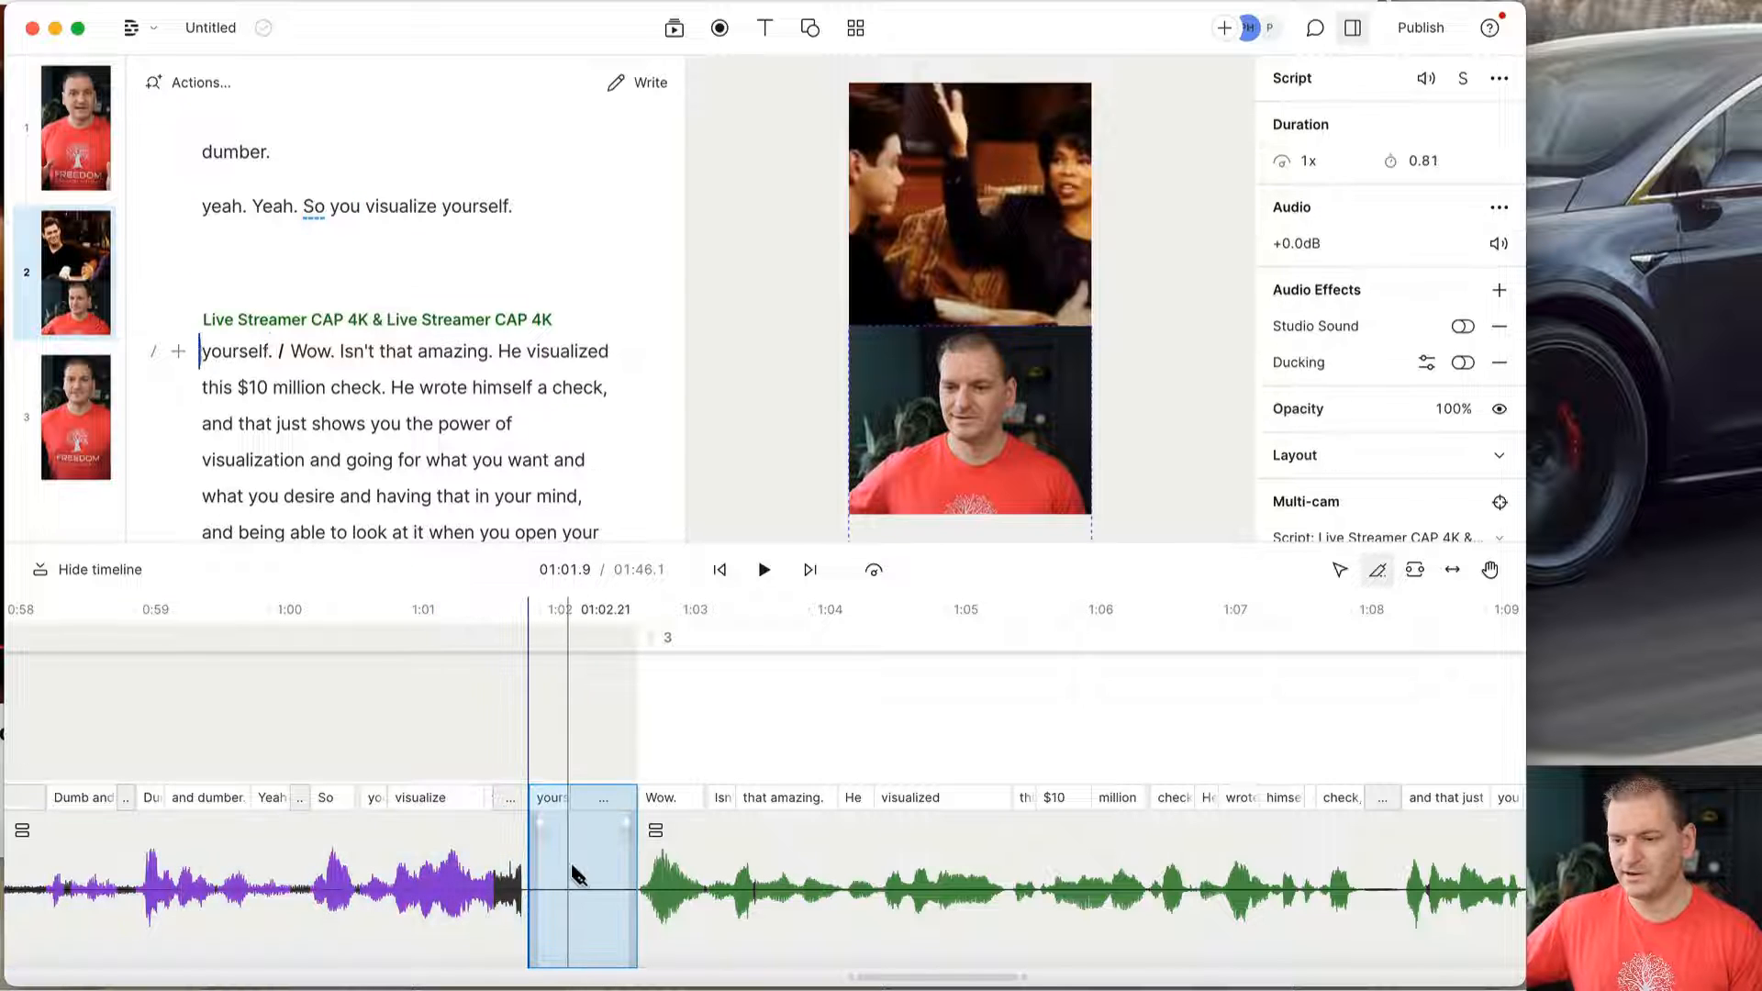
right_click(574, 874)
left_click(609, 950)
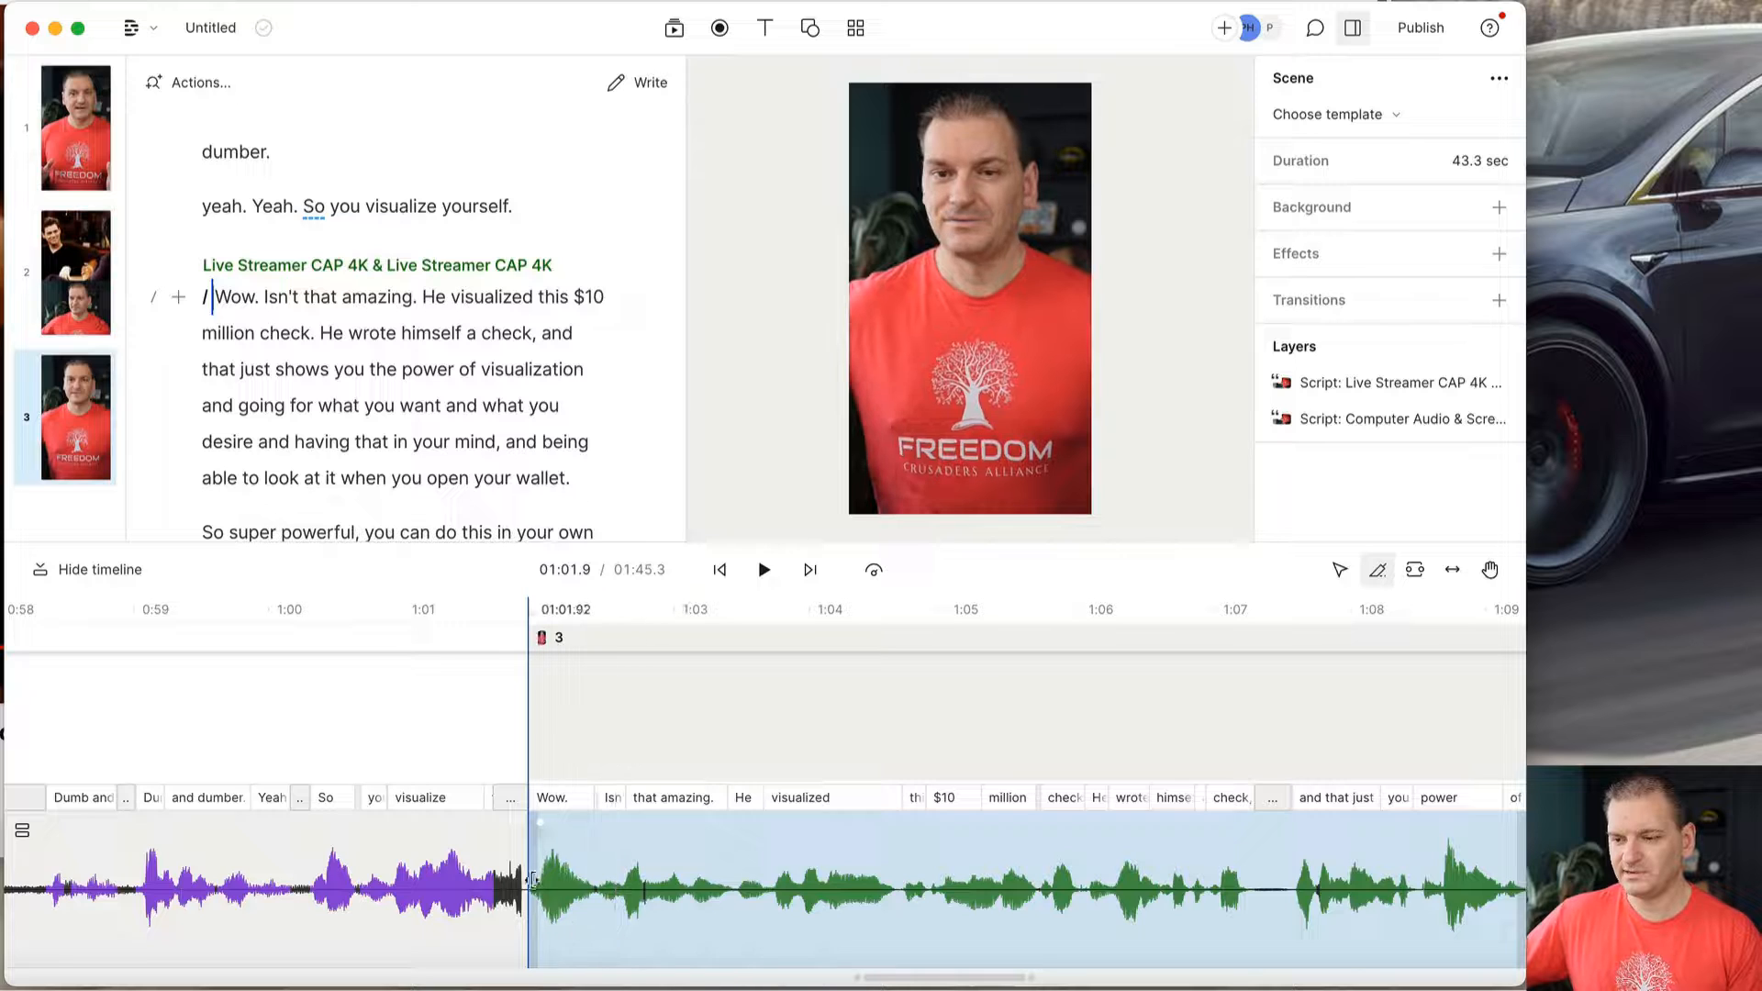
Add an outgoing Crossfade transition to the second scene, leading into the third scene.
left_click(480, 624)
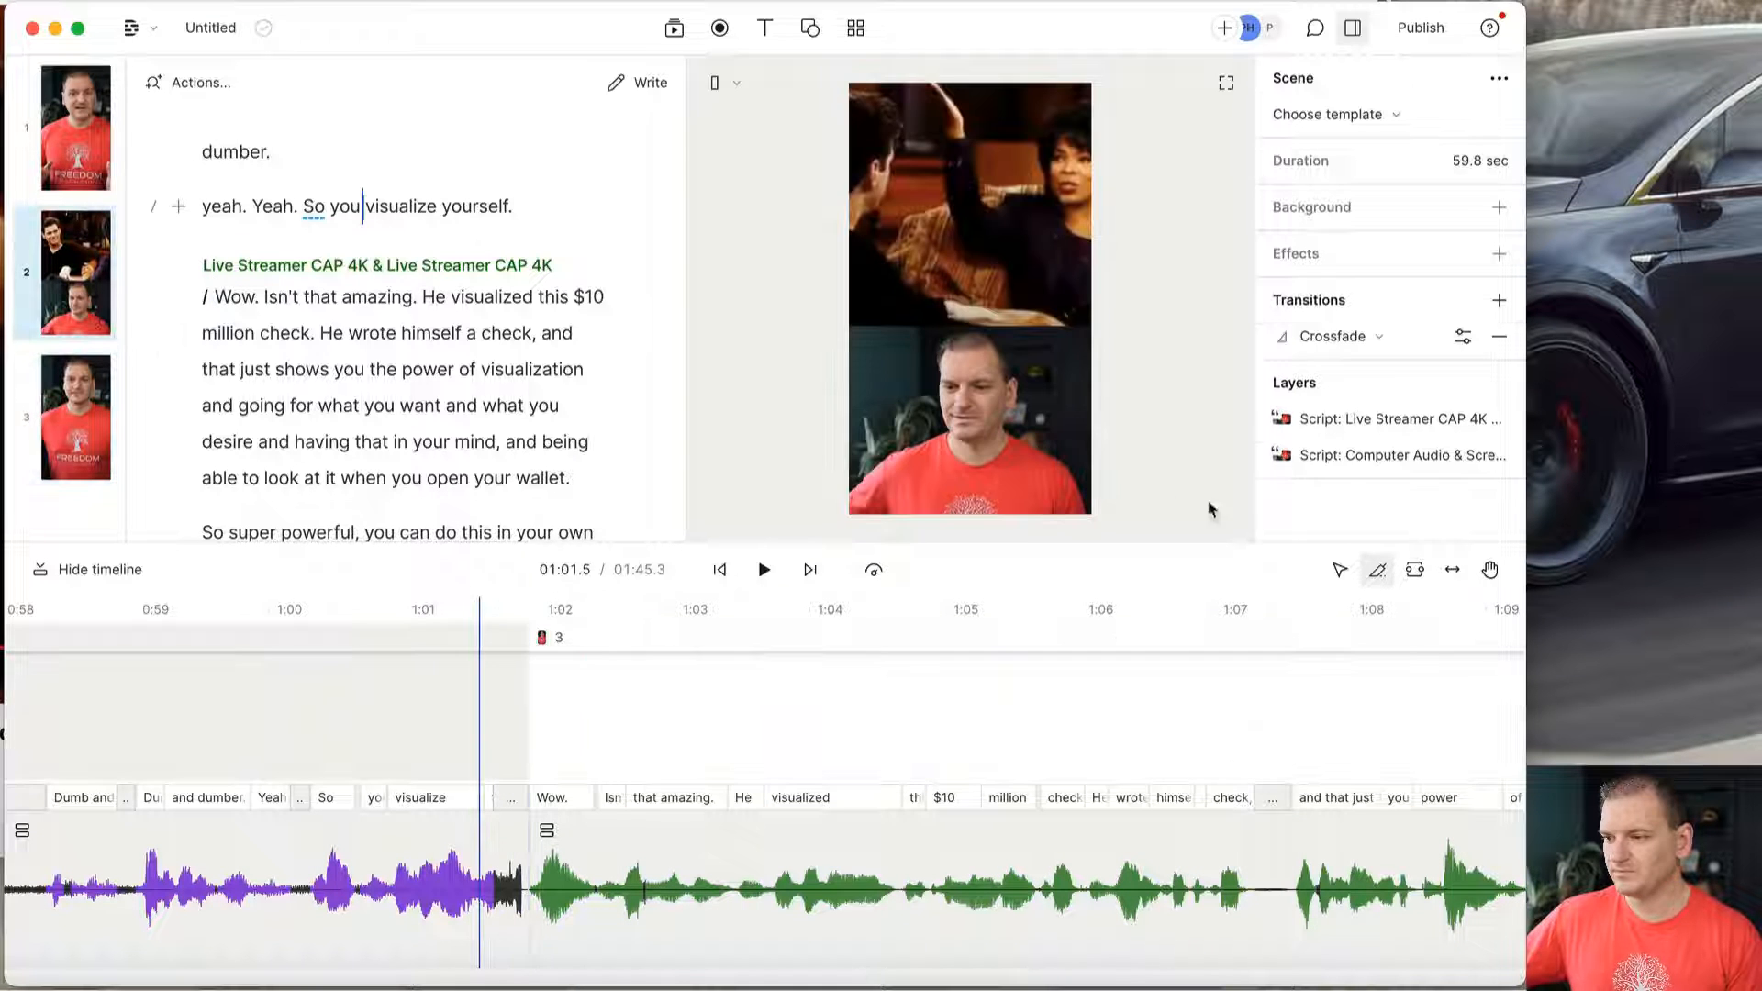
left_click(1393, 343)
mouse_move(1374, 386)
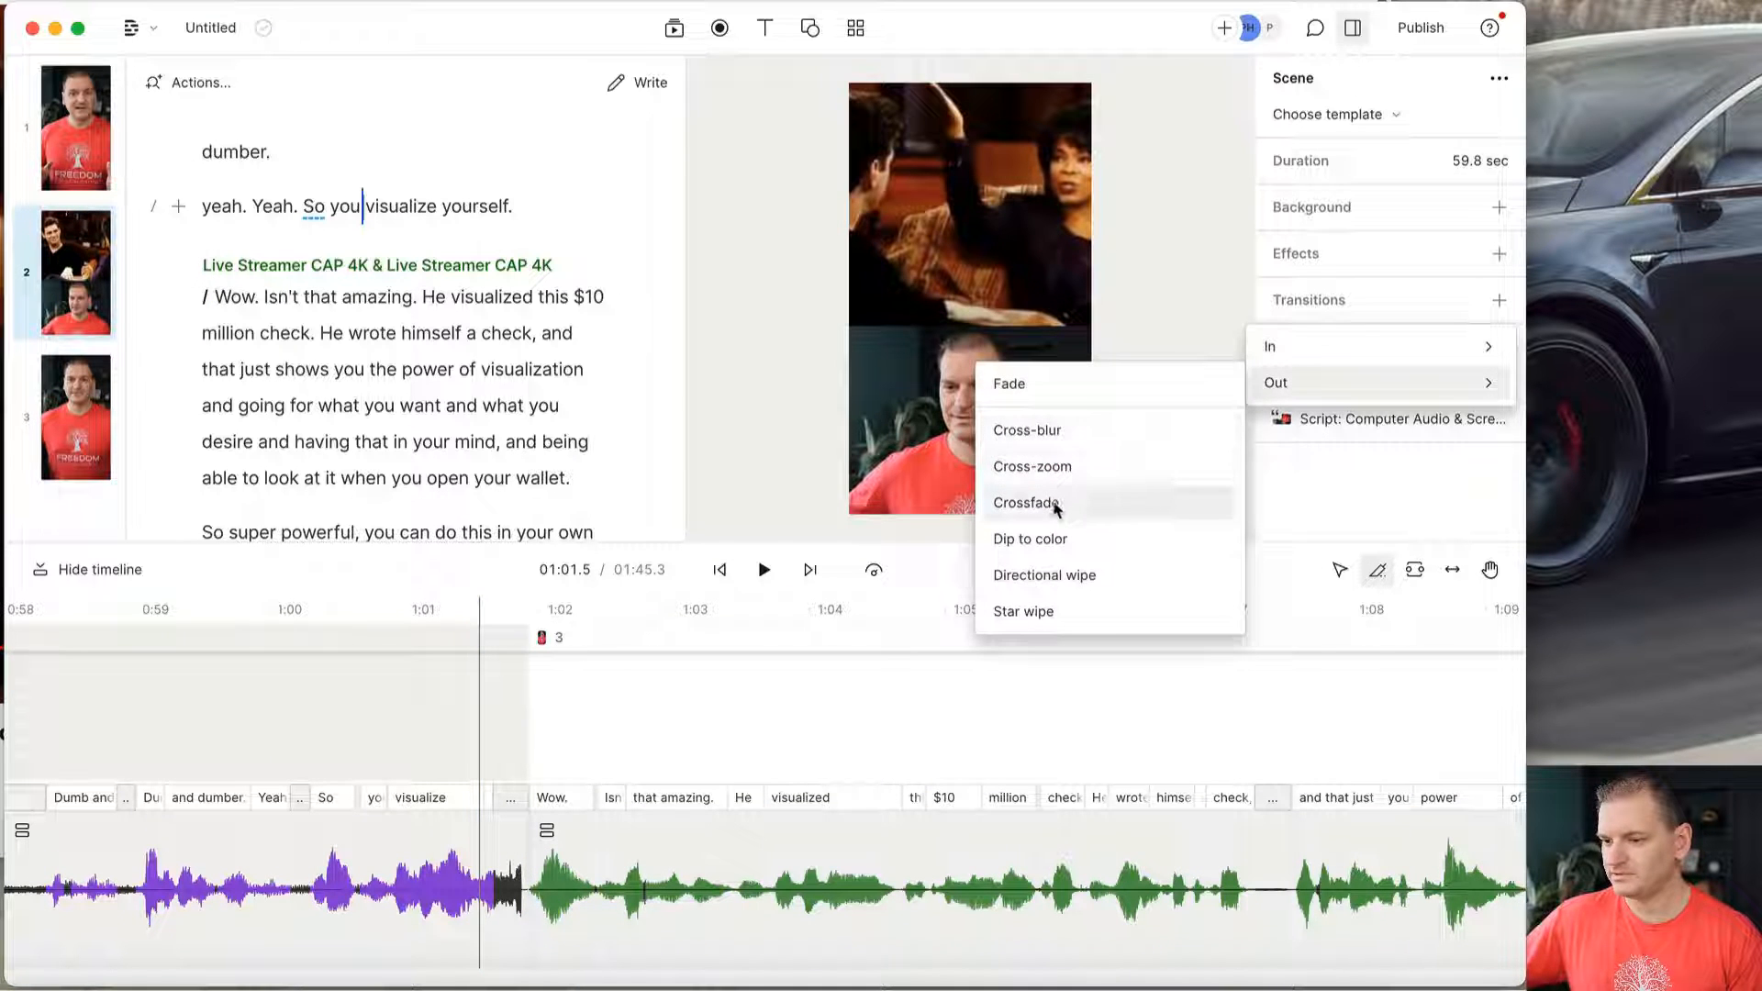
left_click(1056, 505)
Play the video from about 1:00.5 to check the crossfade from the second scene into the third.
left_click(335, 613)
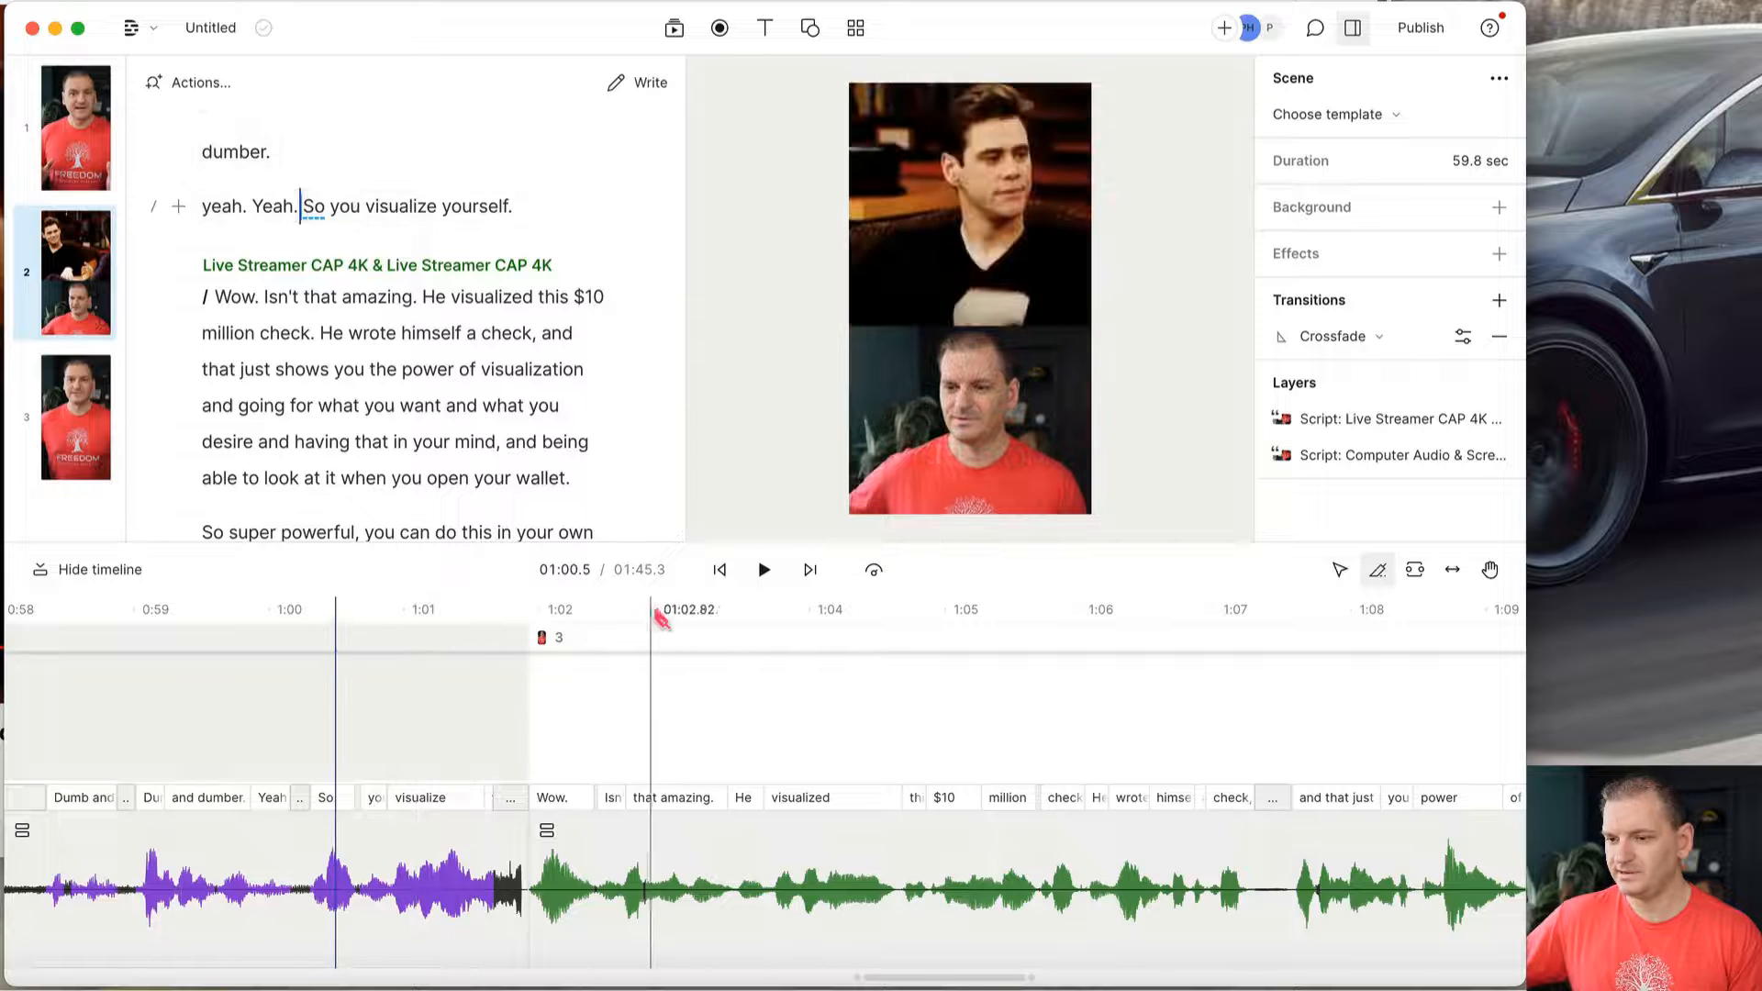
left_click(764, 570)
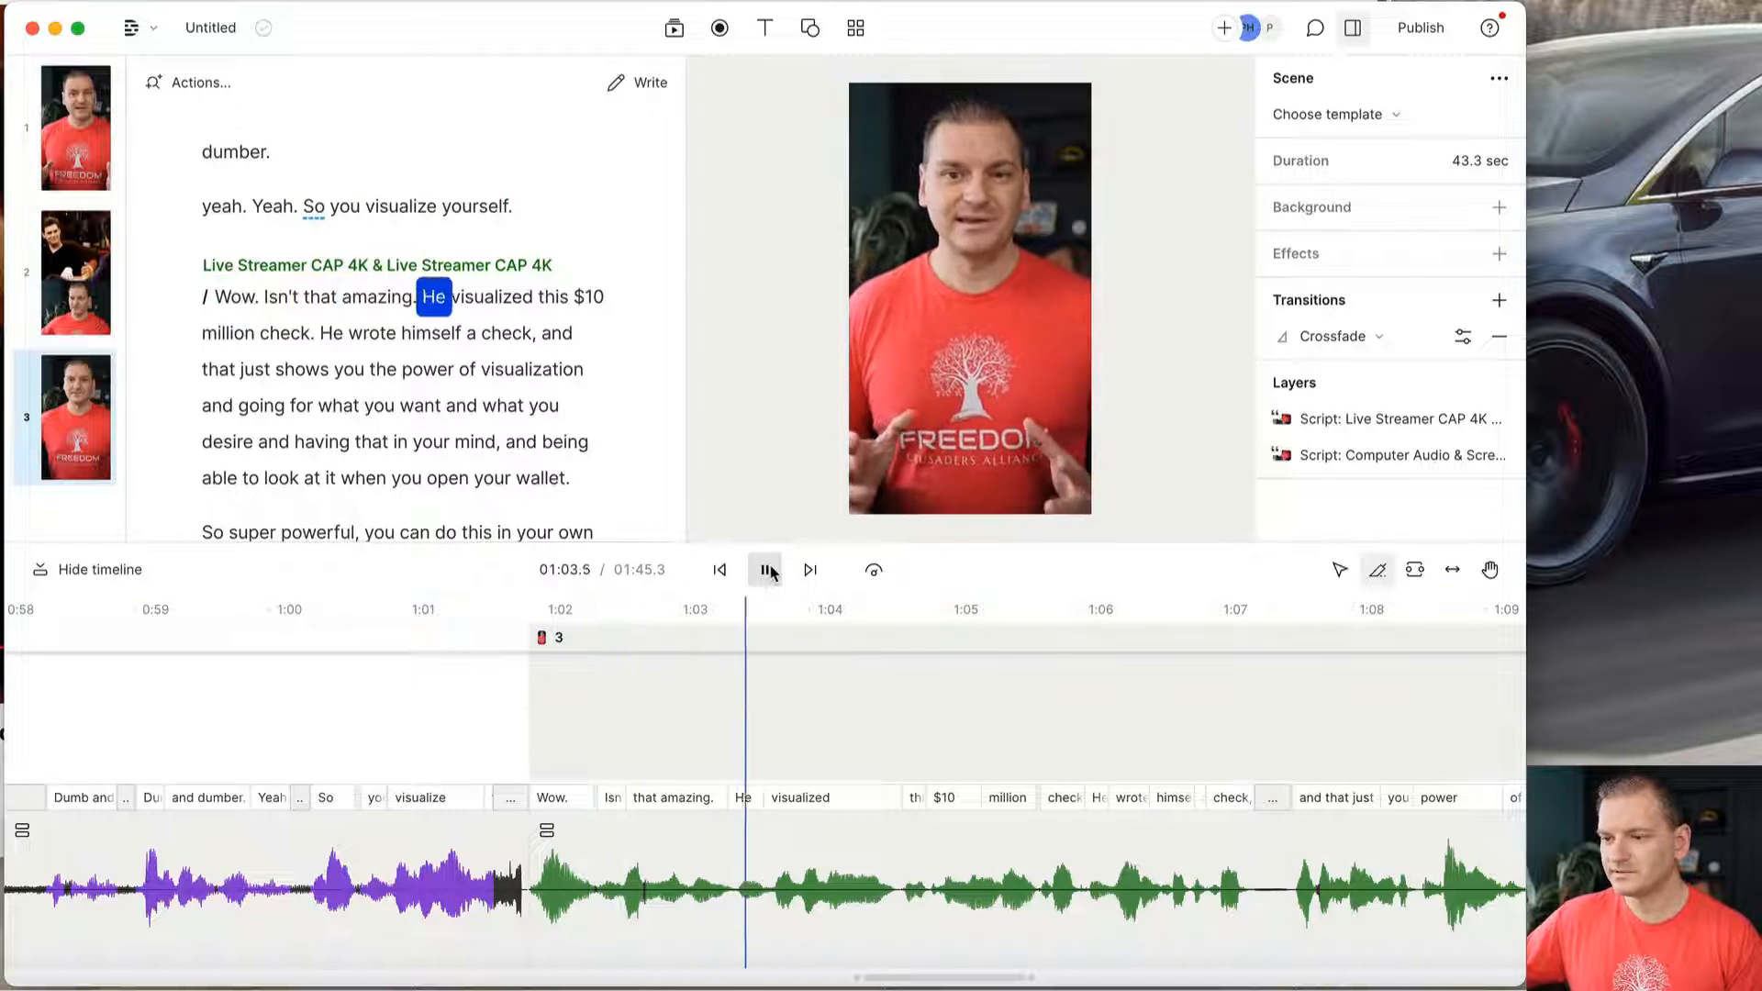
left_click(766, 570)
Look through the timeline and transcript from the first scene to the closing lines for remaining pauses and repeated words.
scroll(496, 734, "left", 10)
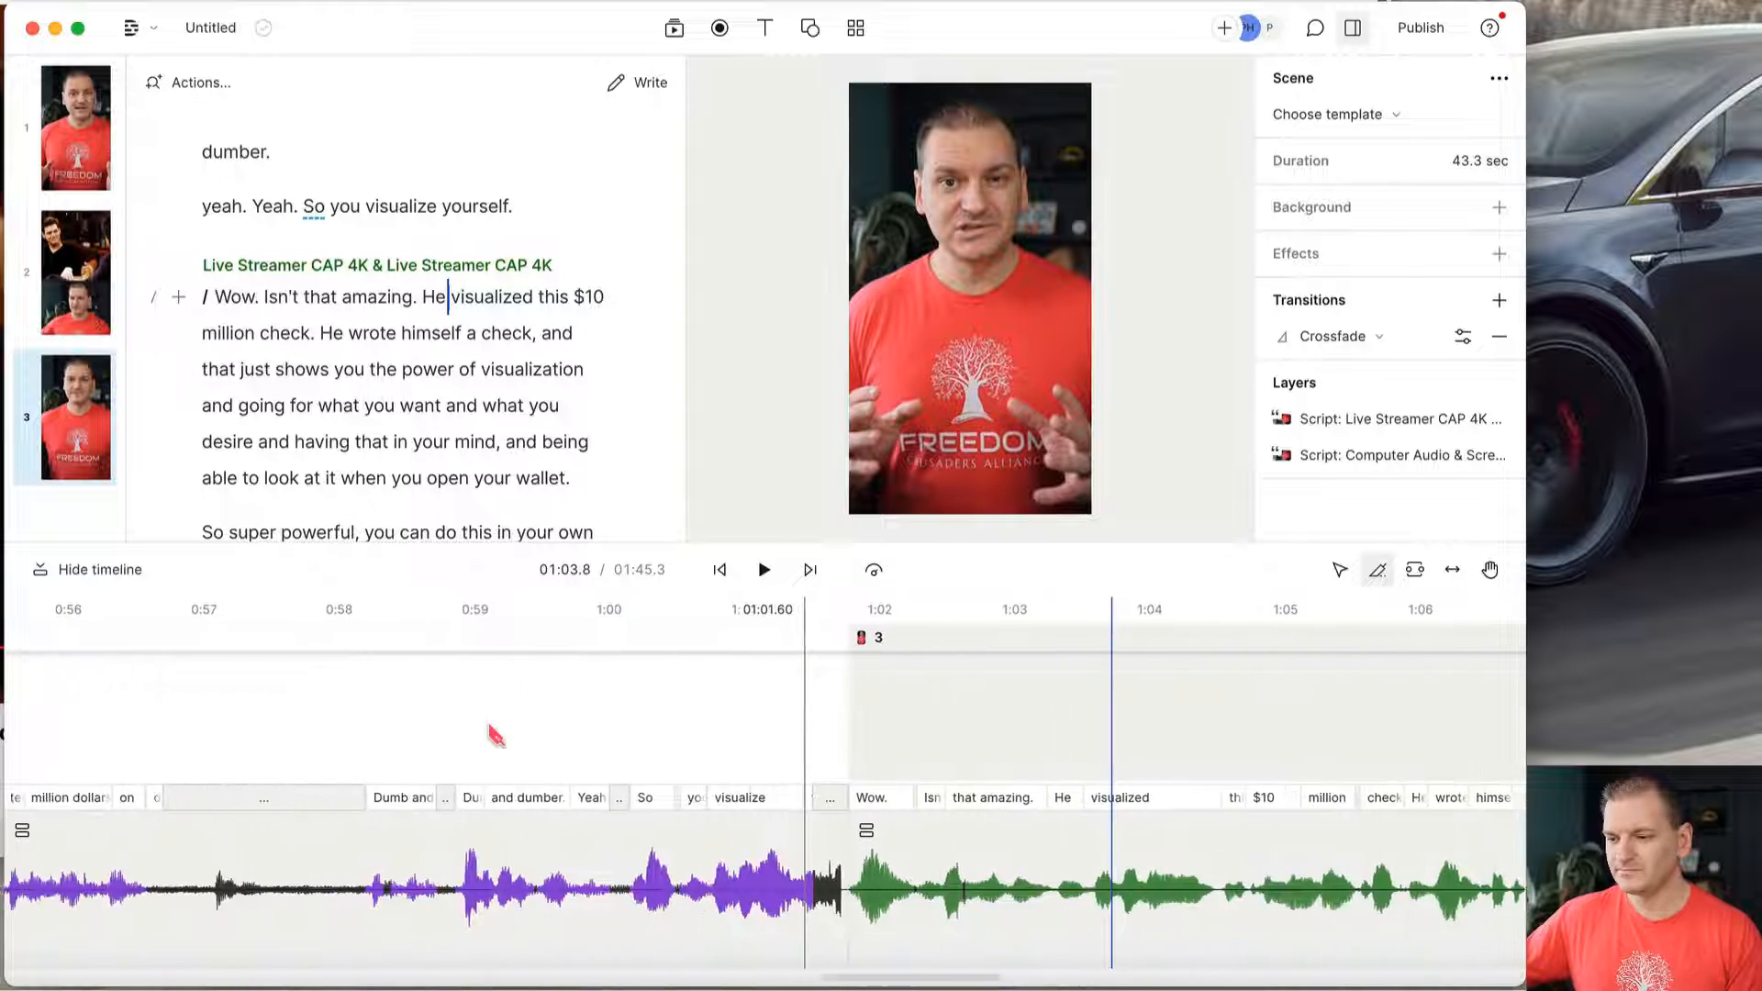
scroll(496, 736, "left", 20)
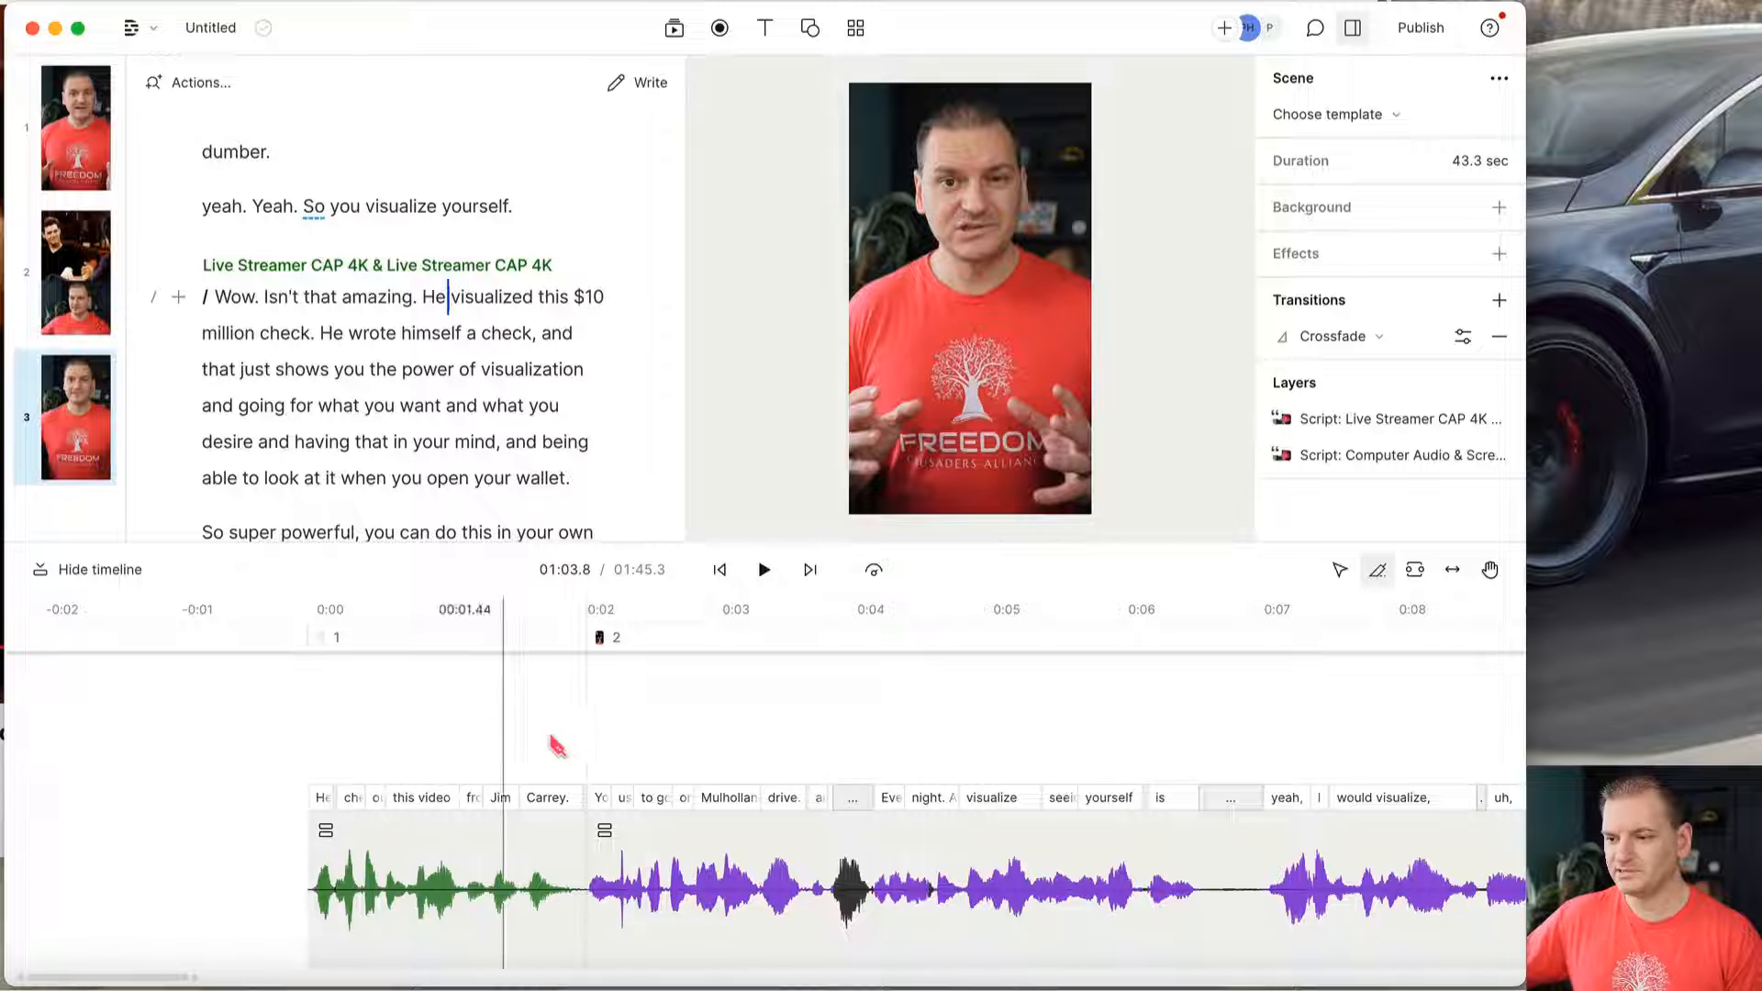
scroll(419, 401, "down", 1)
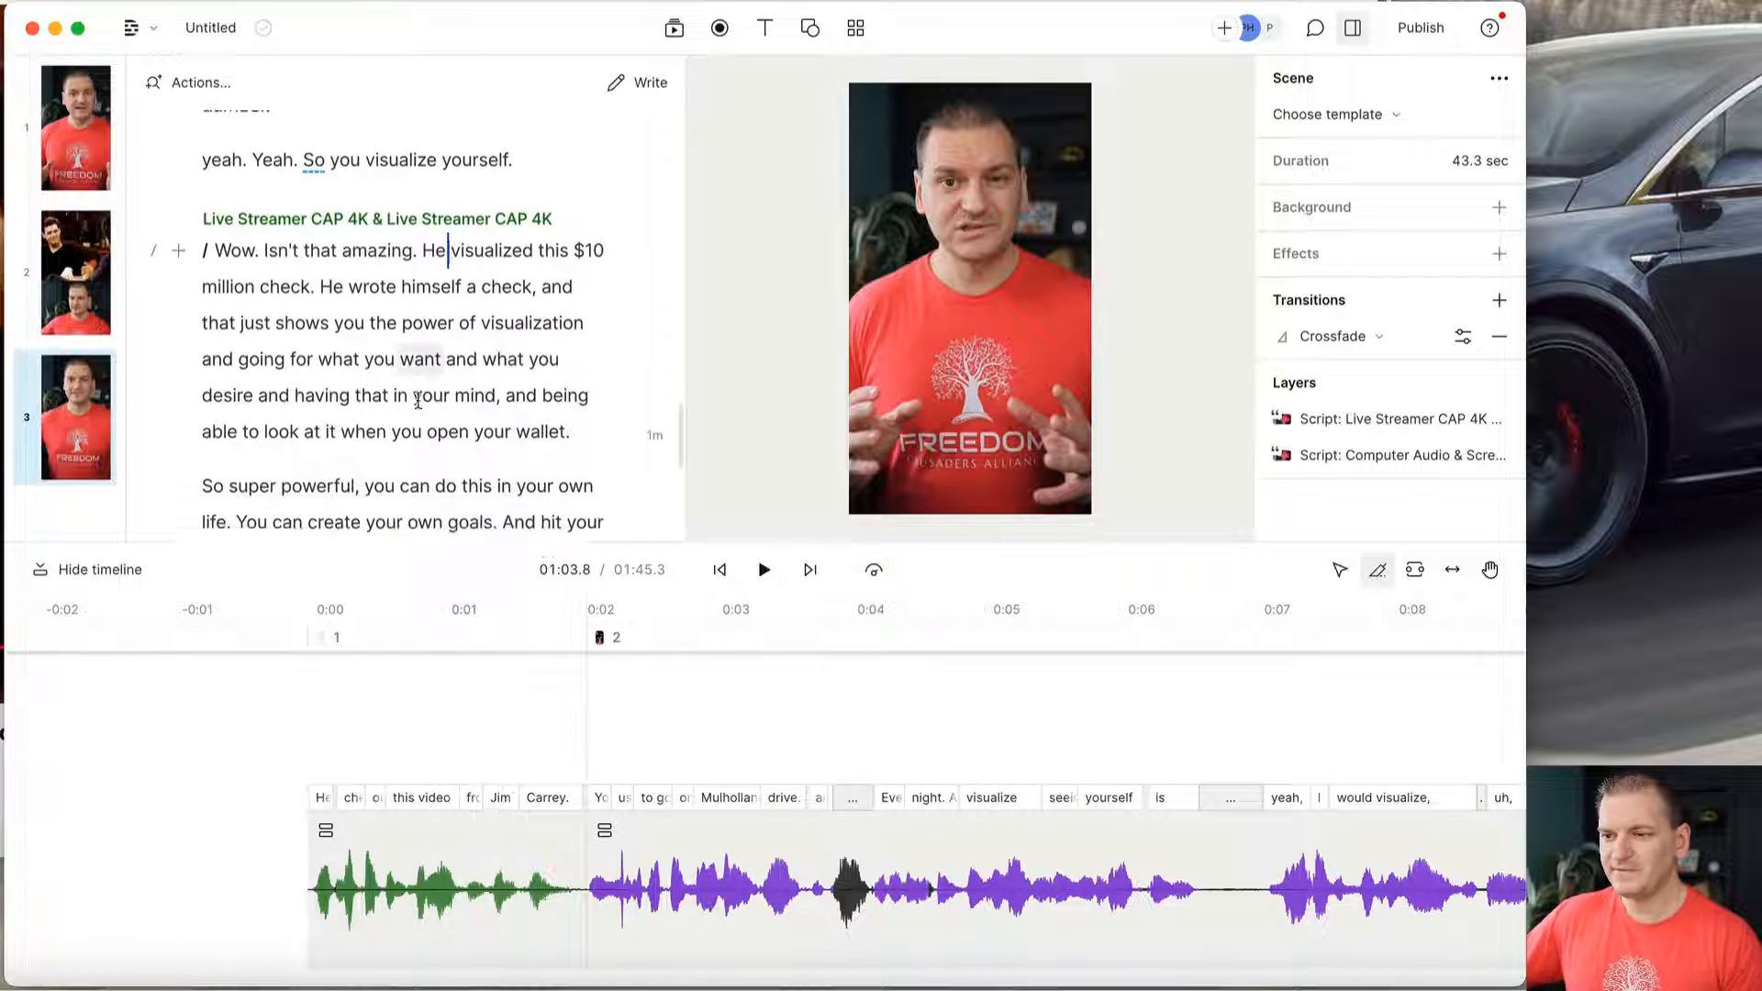
scroll(419, 401, "down", 2)
scroll(409, 385, "up", 6)
scroll(393, 365, "down", 5)
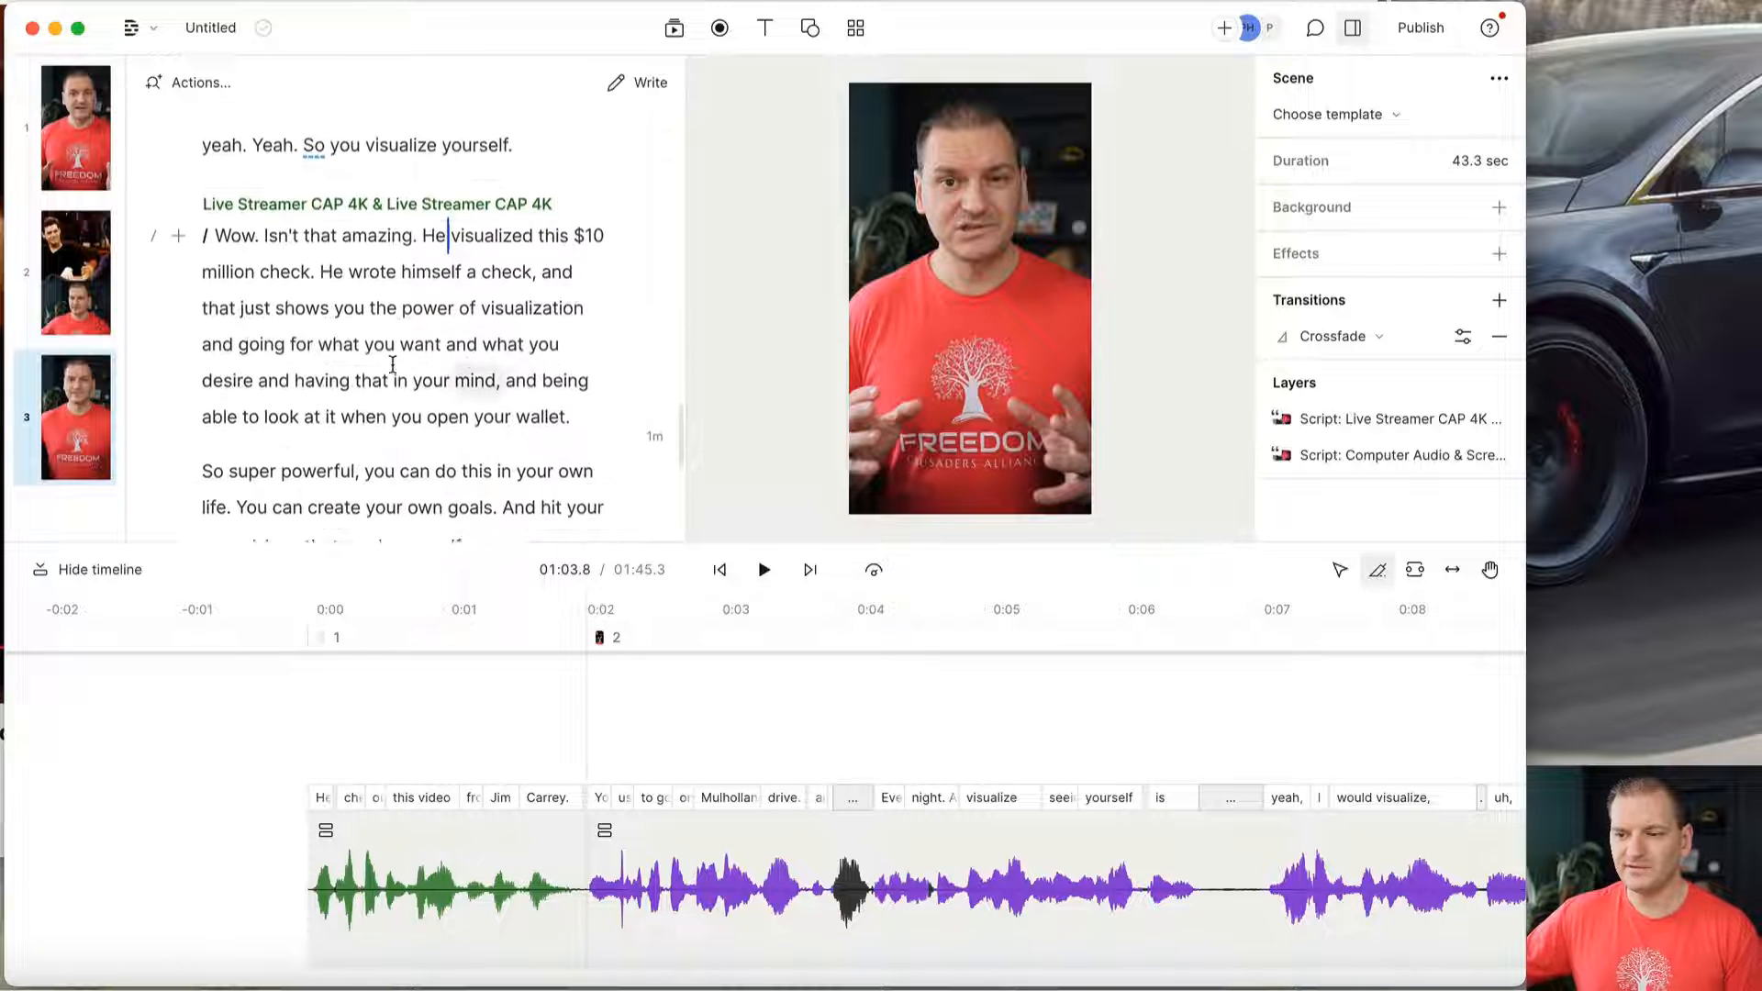
scroll(393, 365, "down", 1)
scroll(761, 753, "right", 20)
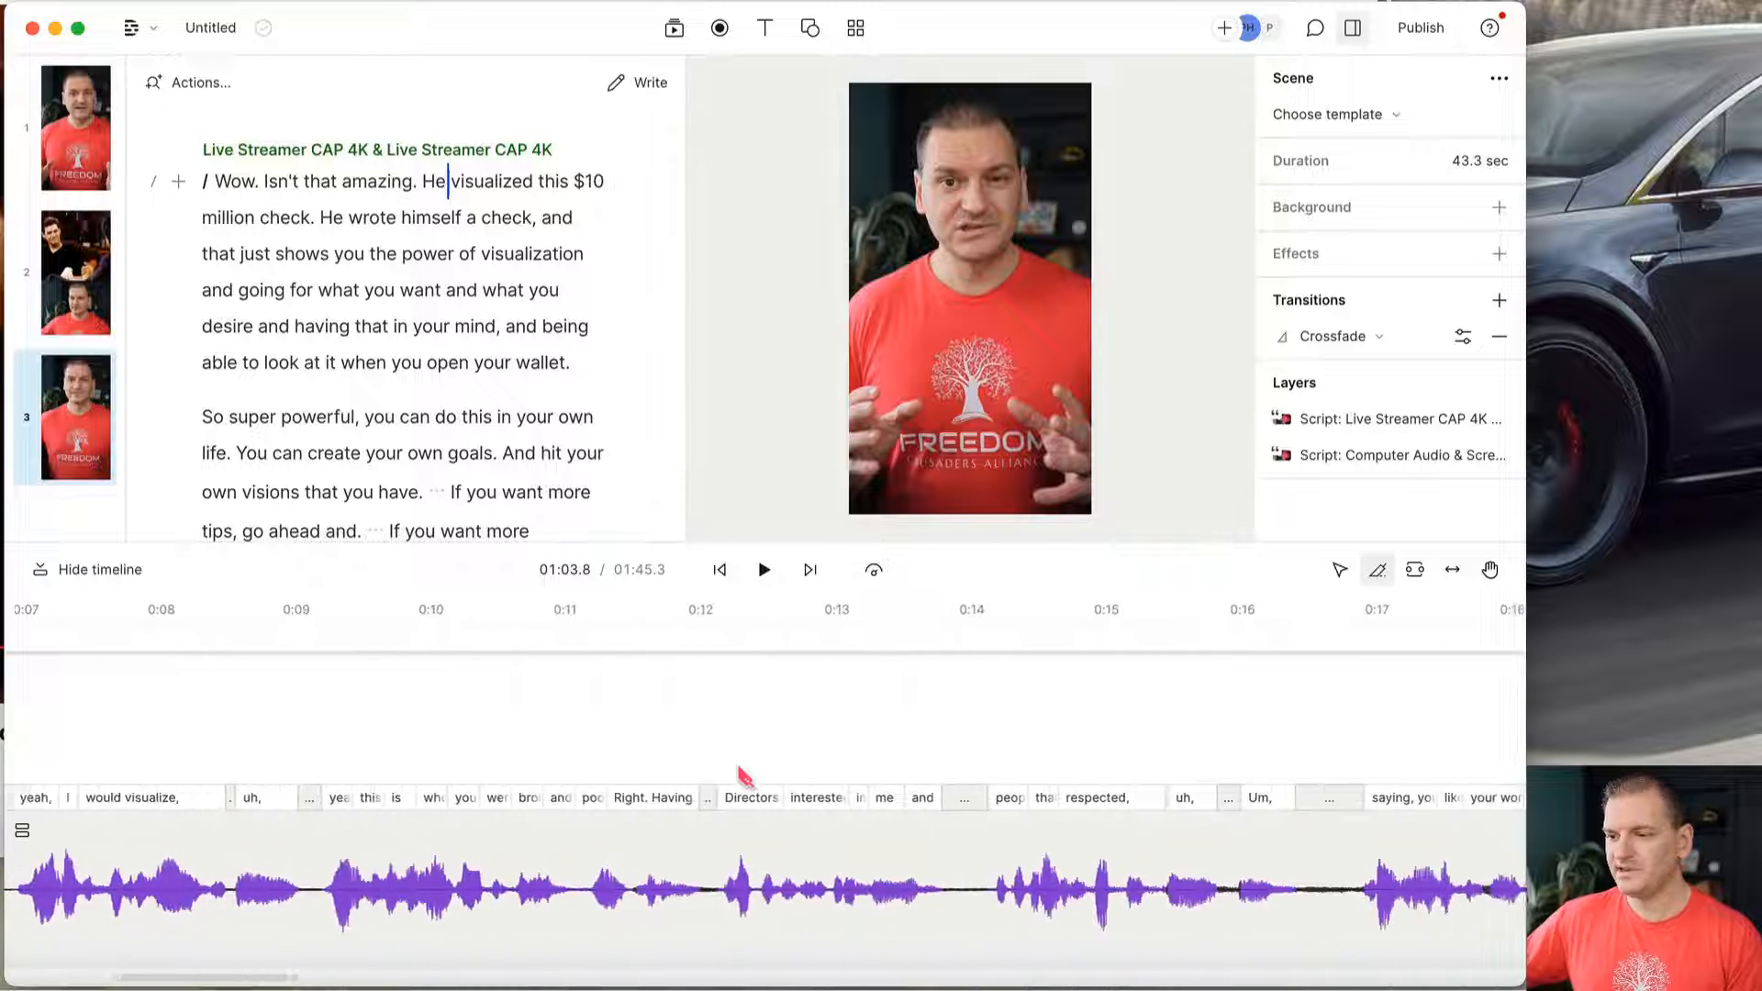
scroll(743, 776, "right", 2)
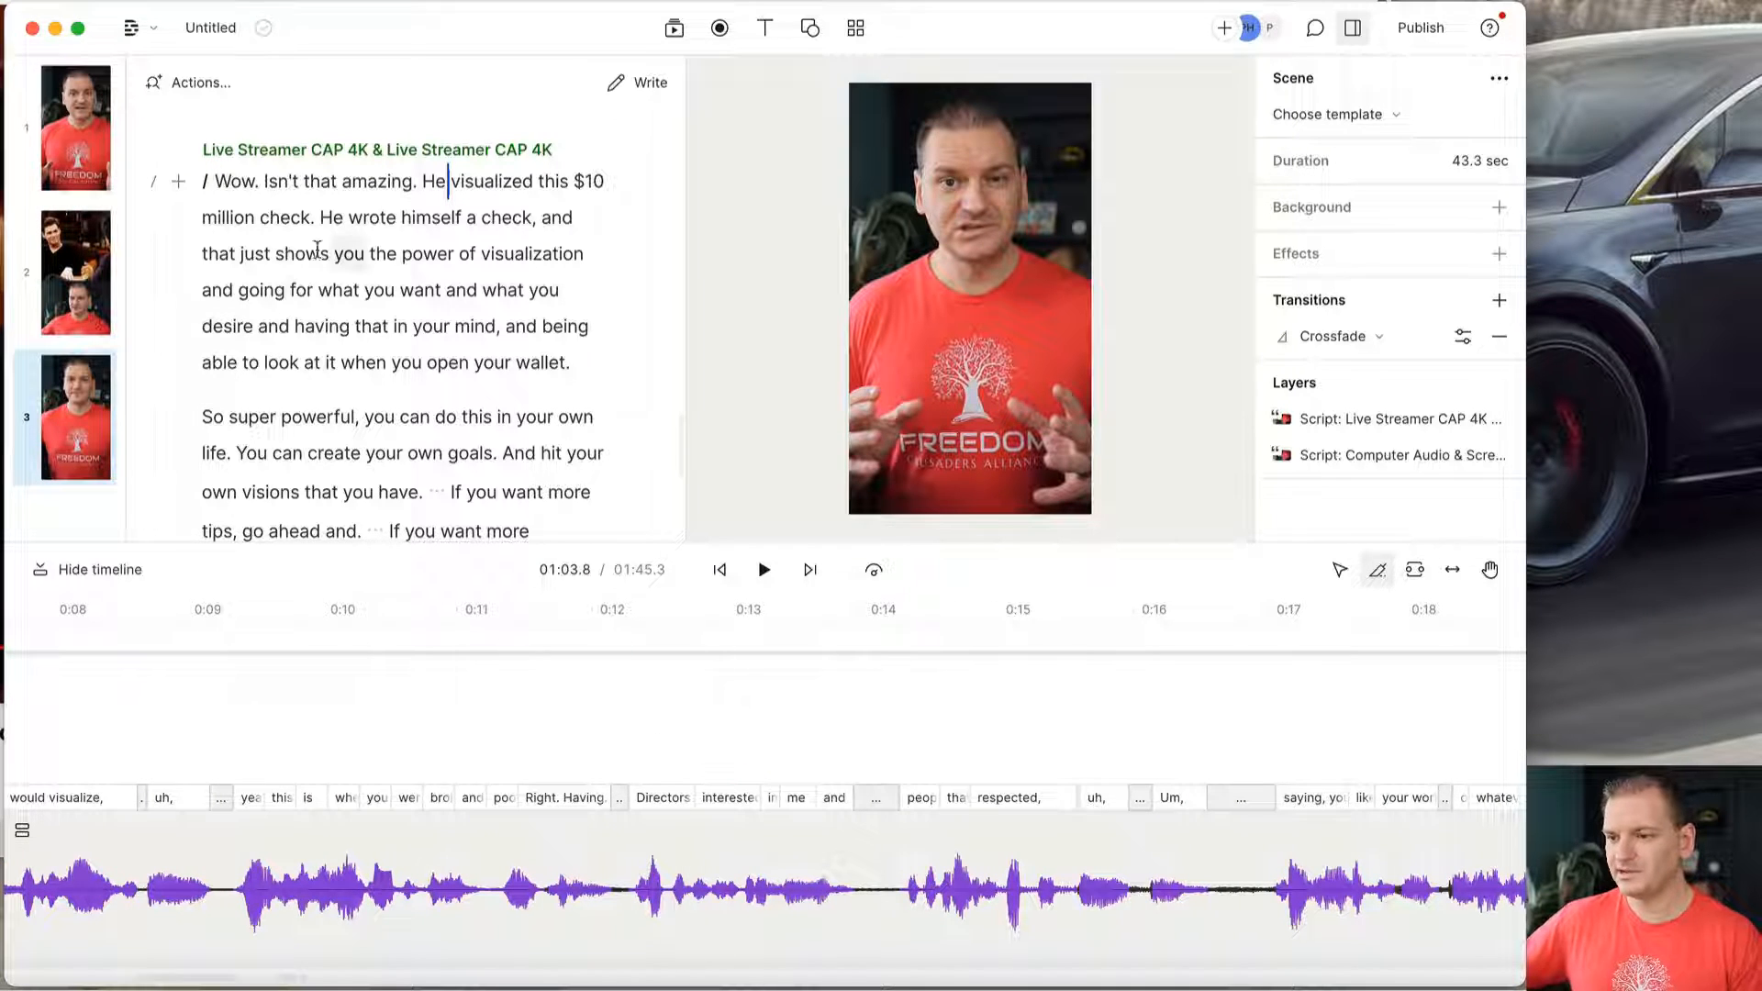
scroll(310, 344, "up", 6)
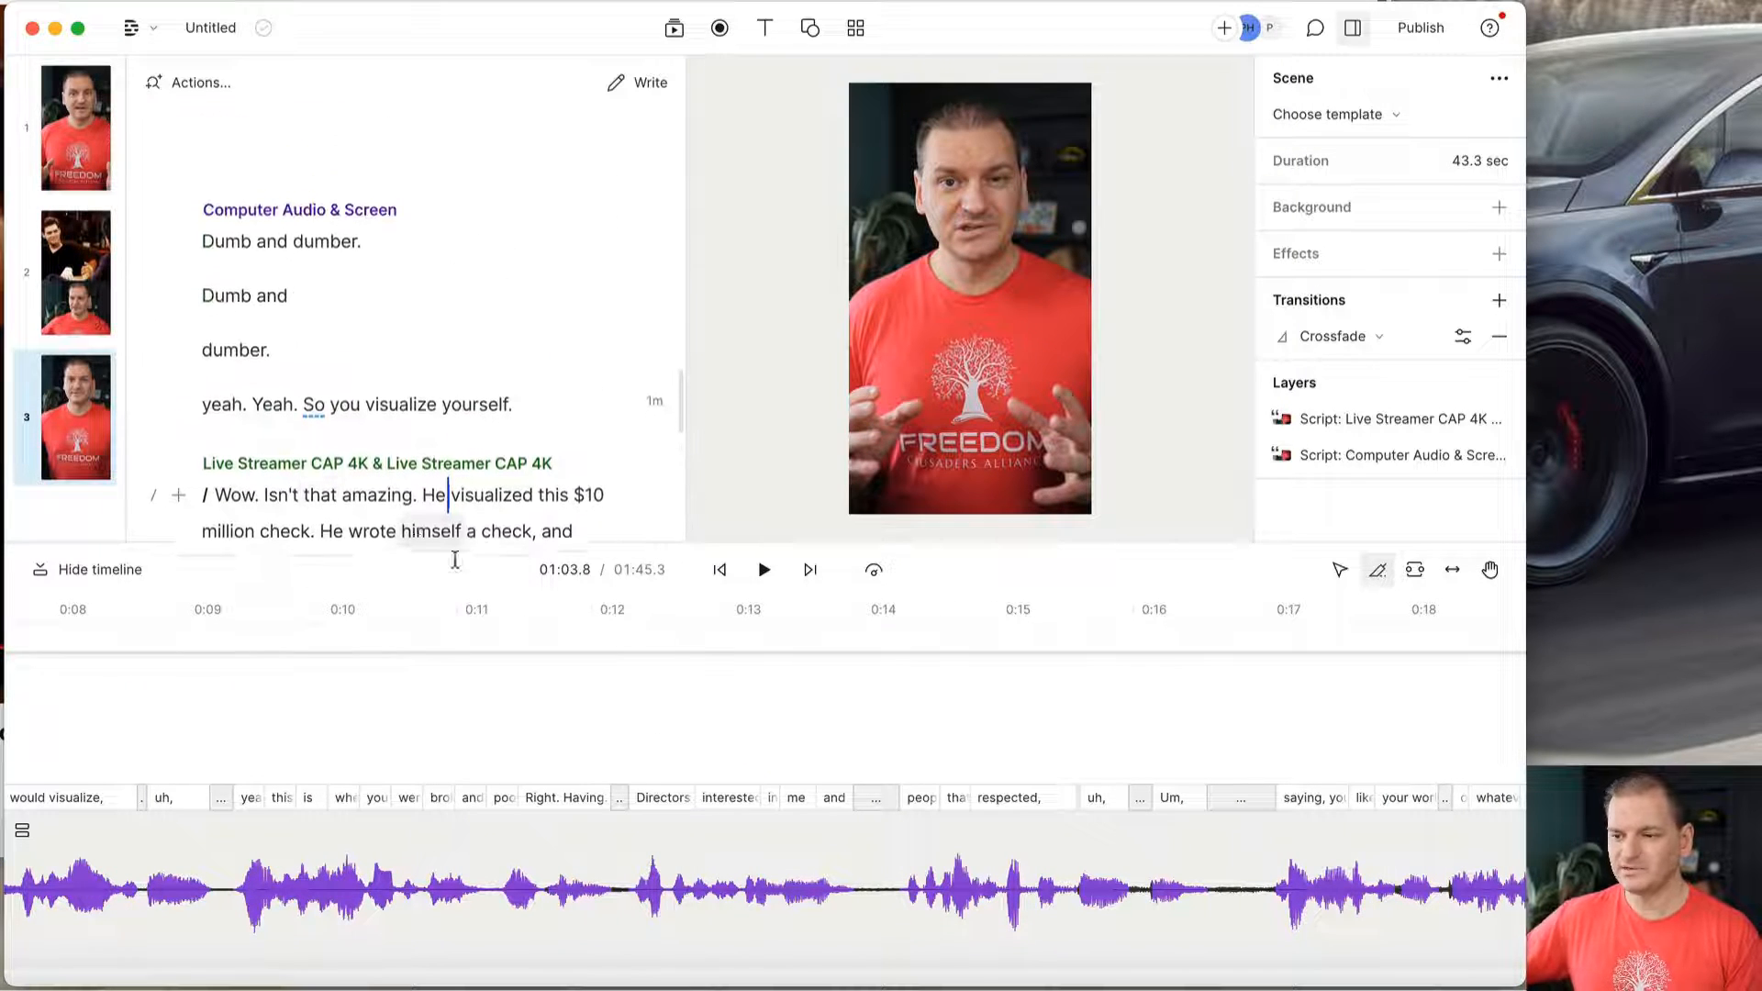
scroll(642, 758, "right", 20)
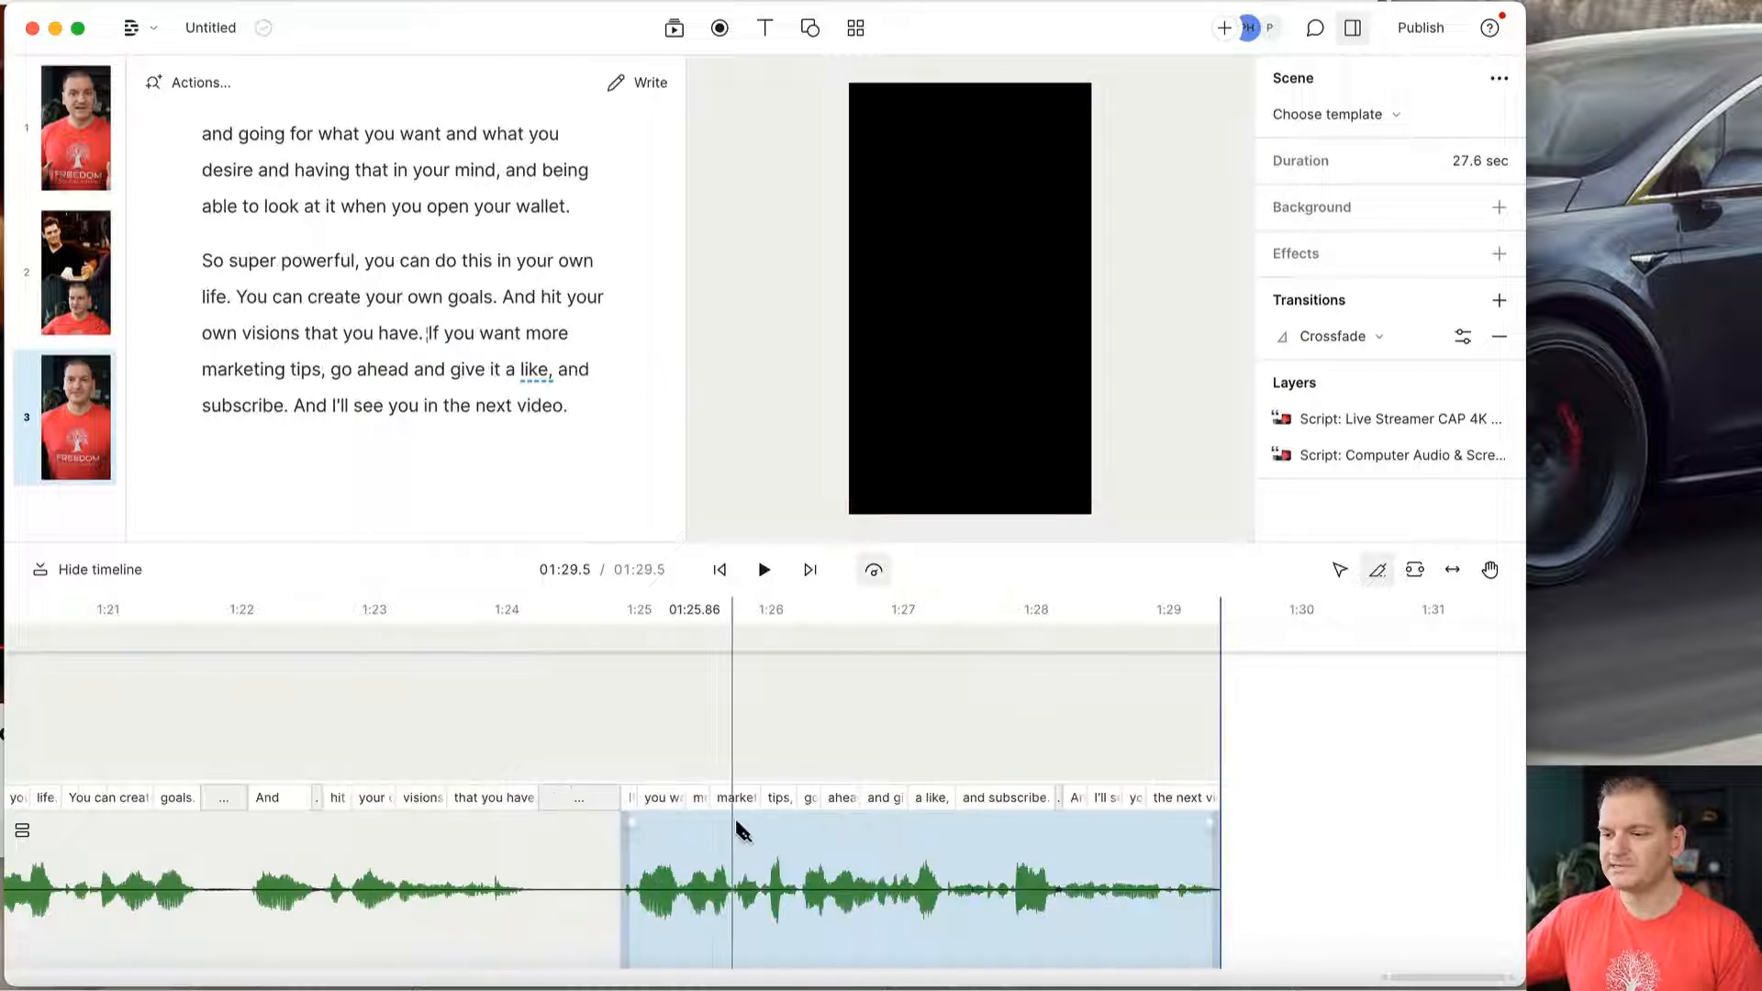
scroll(734, 826, "left", 20)
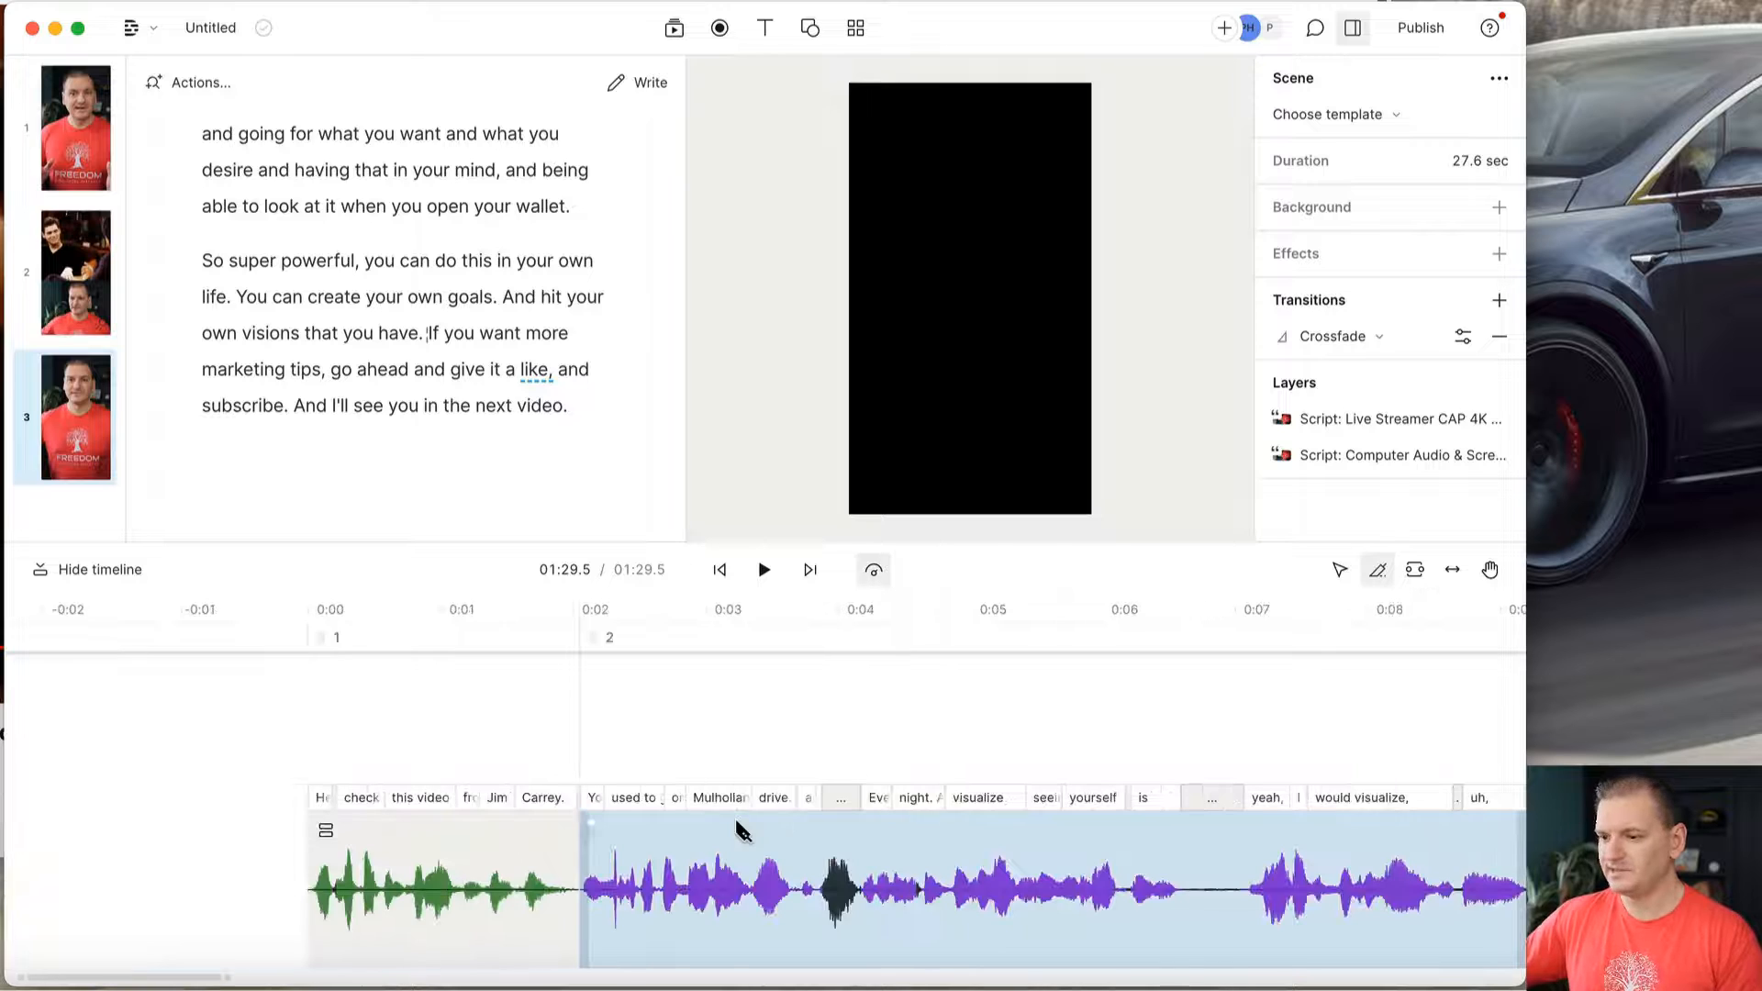
Add captions to the first scene, starting at "Hey, check out this video".
scroll(570, 427, "up", 15)
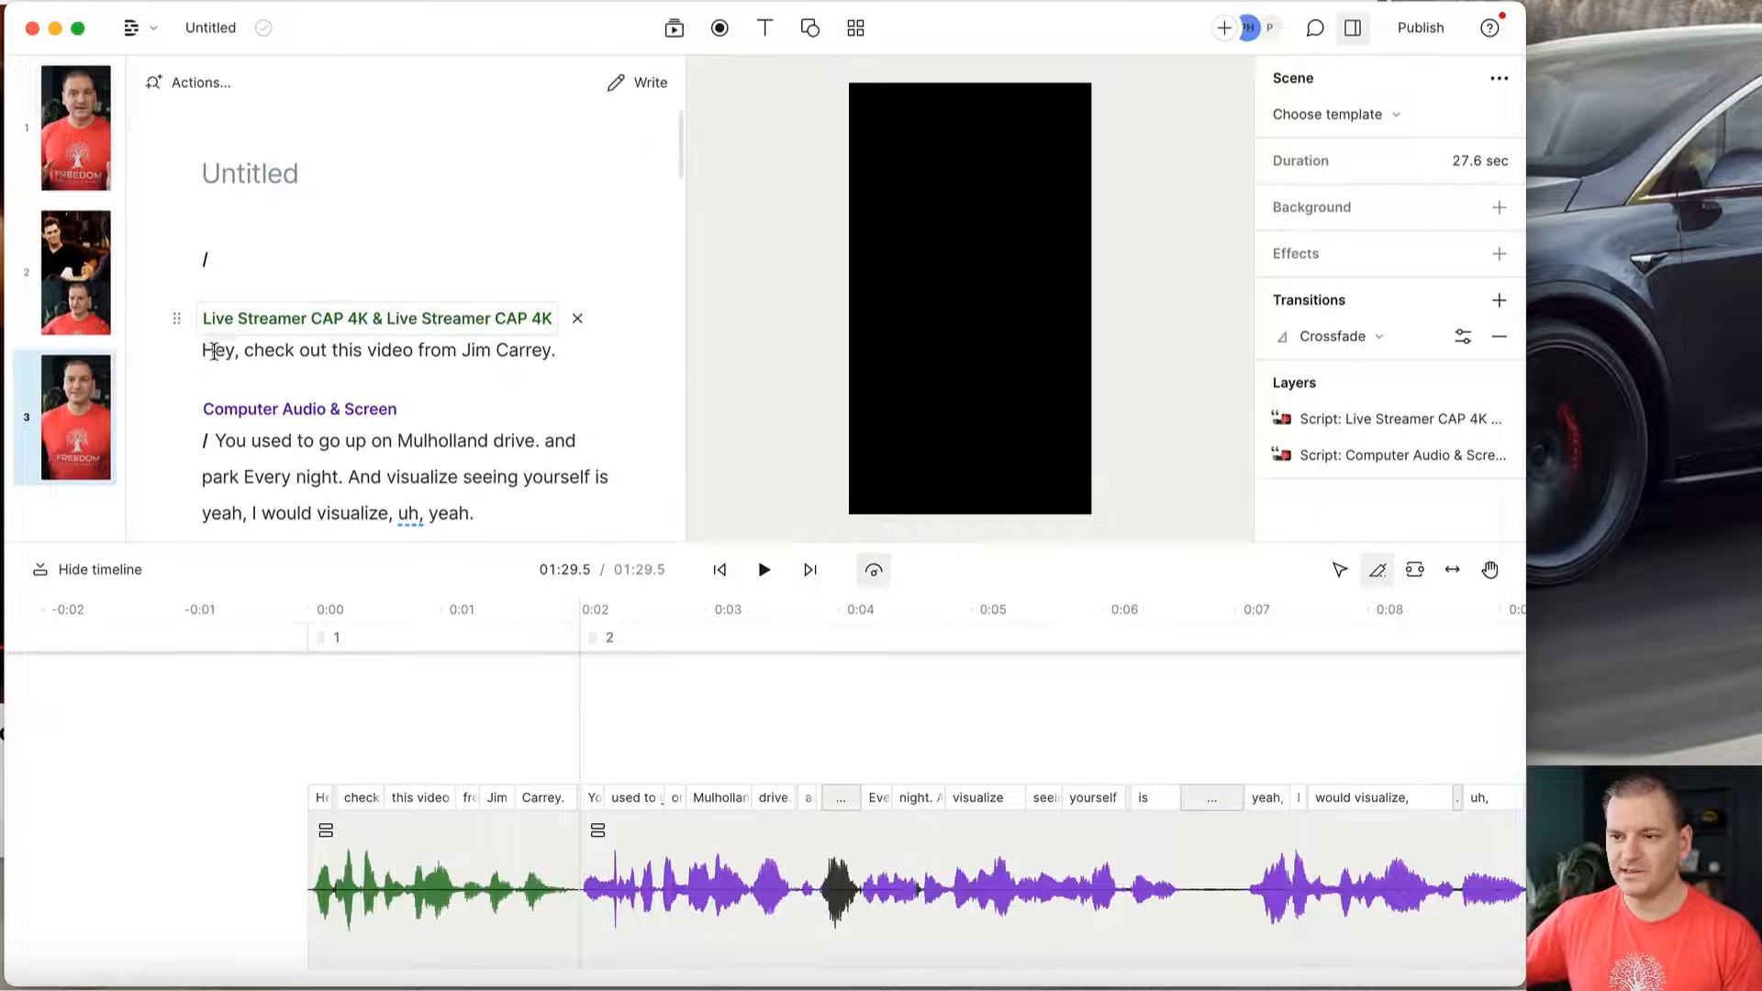
left_click(205, 351)
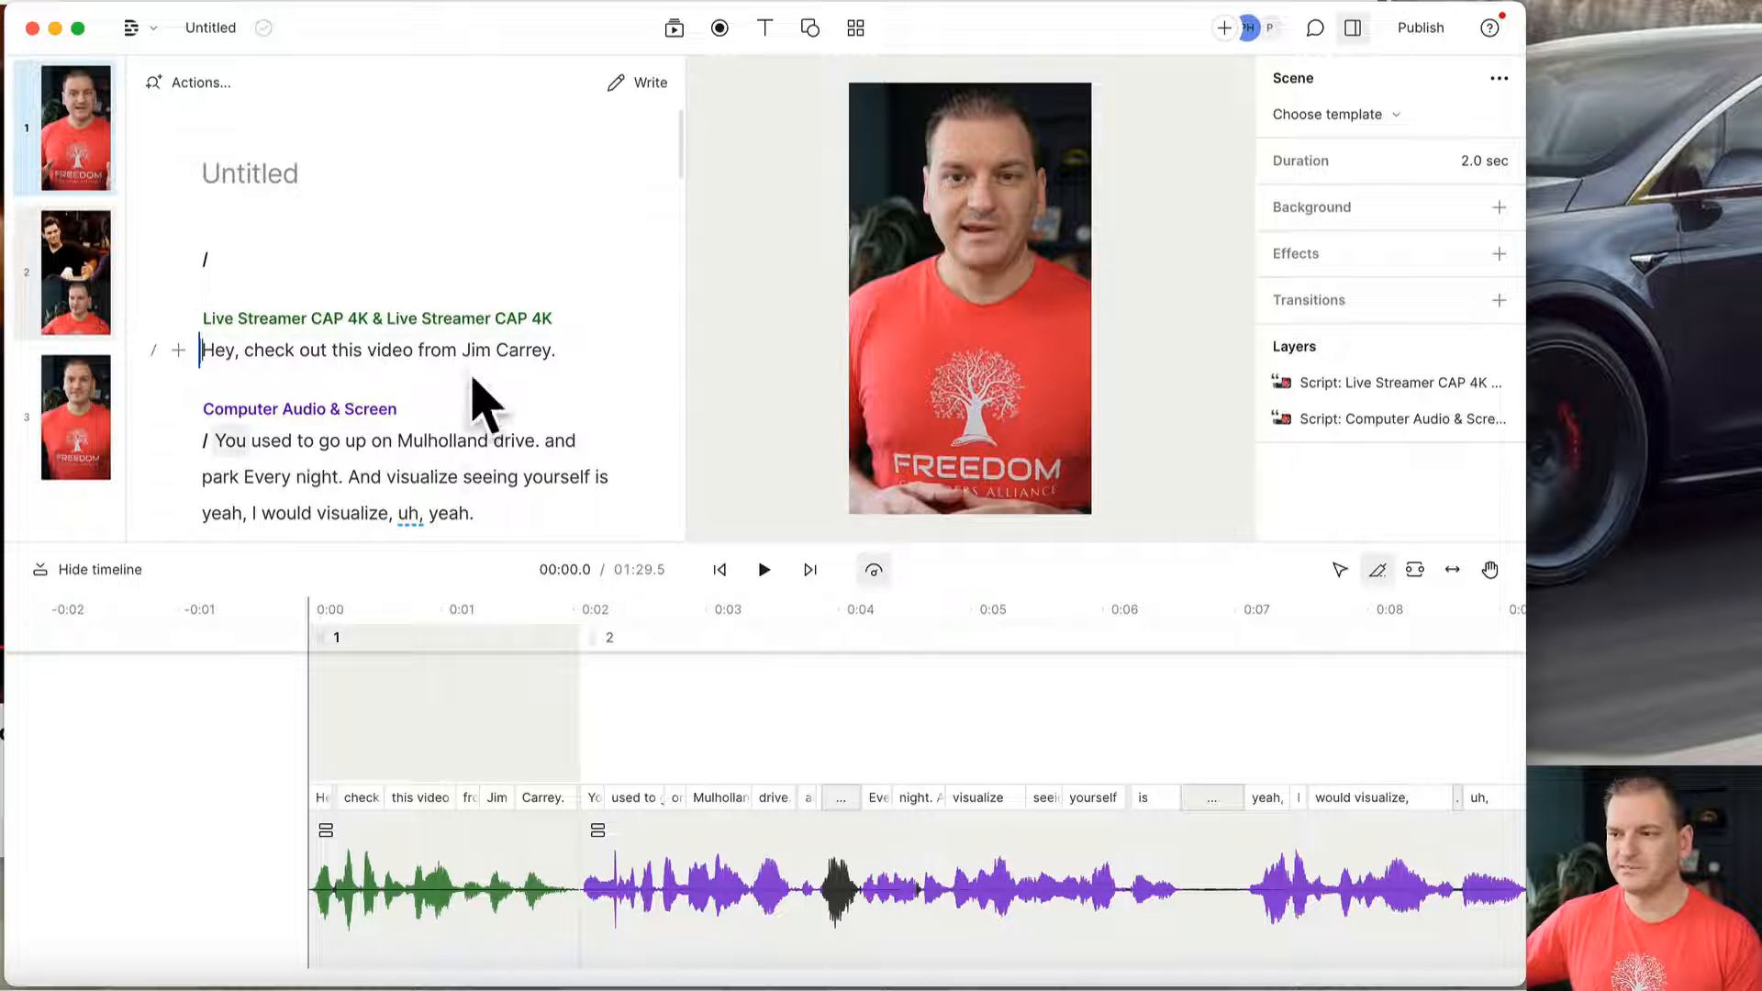
left_click(767, 29)
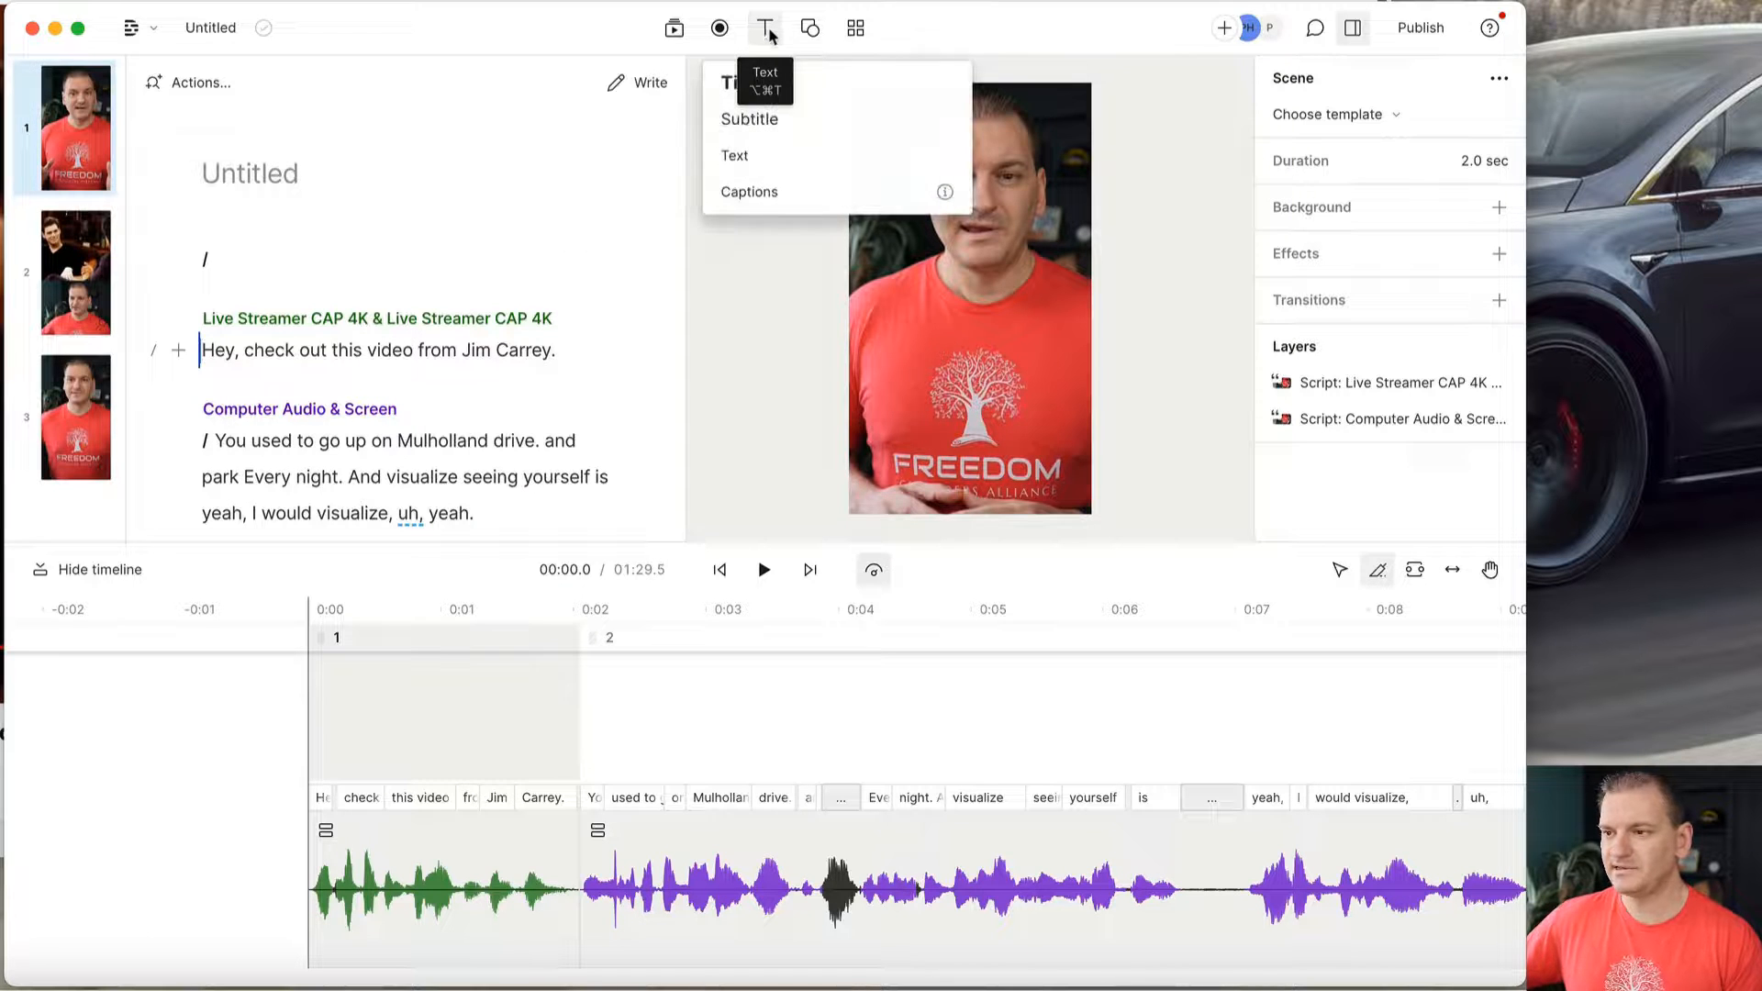
left_click(756, 194)
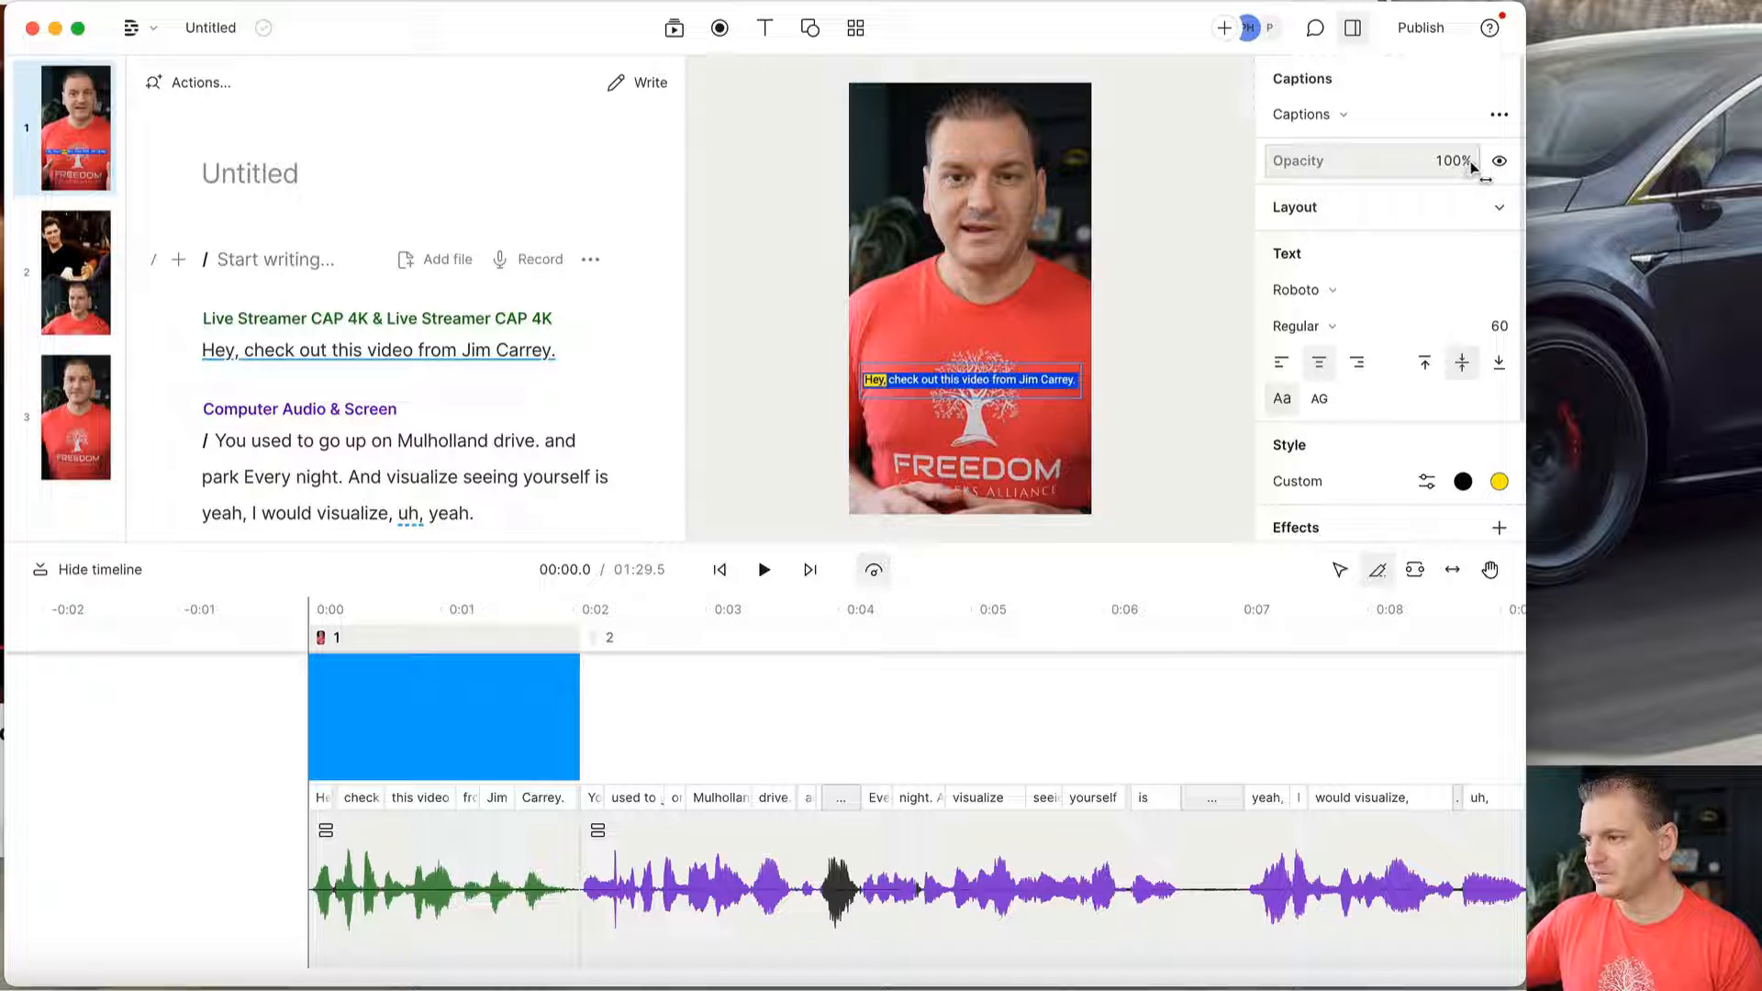
Set the caption text size to 100 and play the opening scene to check how the captions look.
left_click(1501, 326)
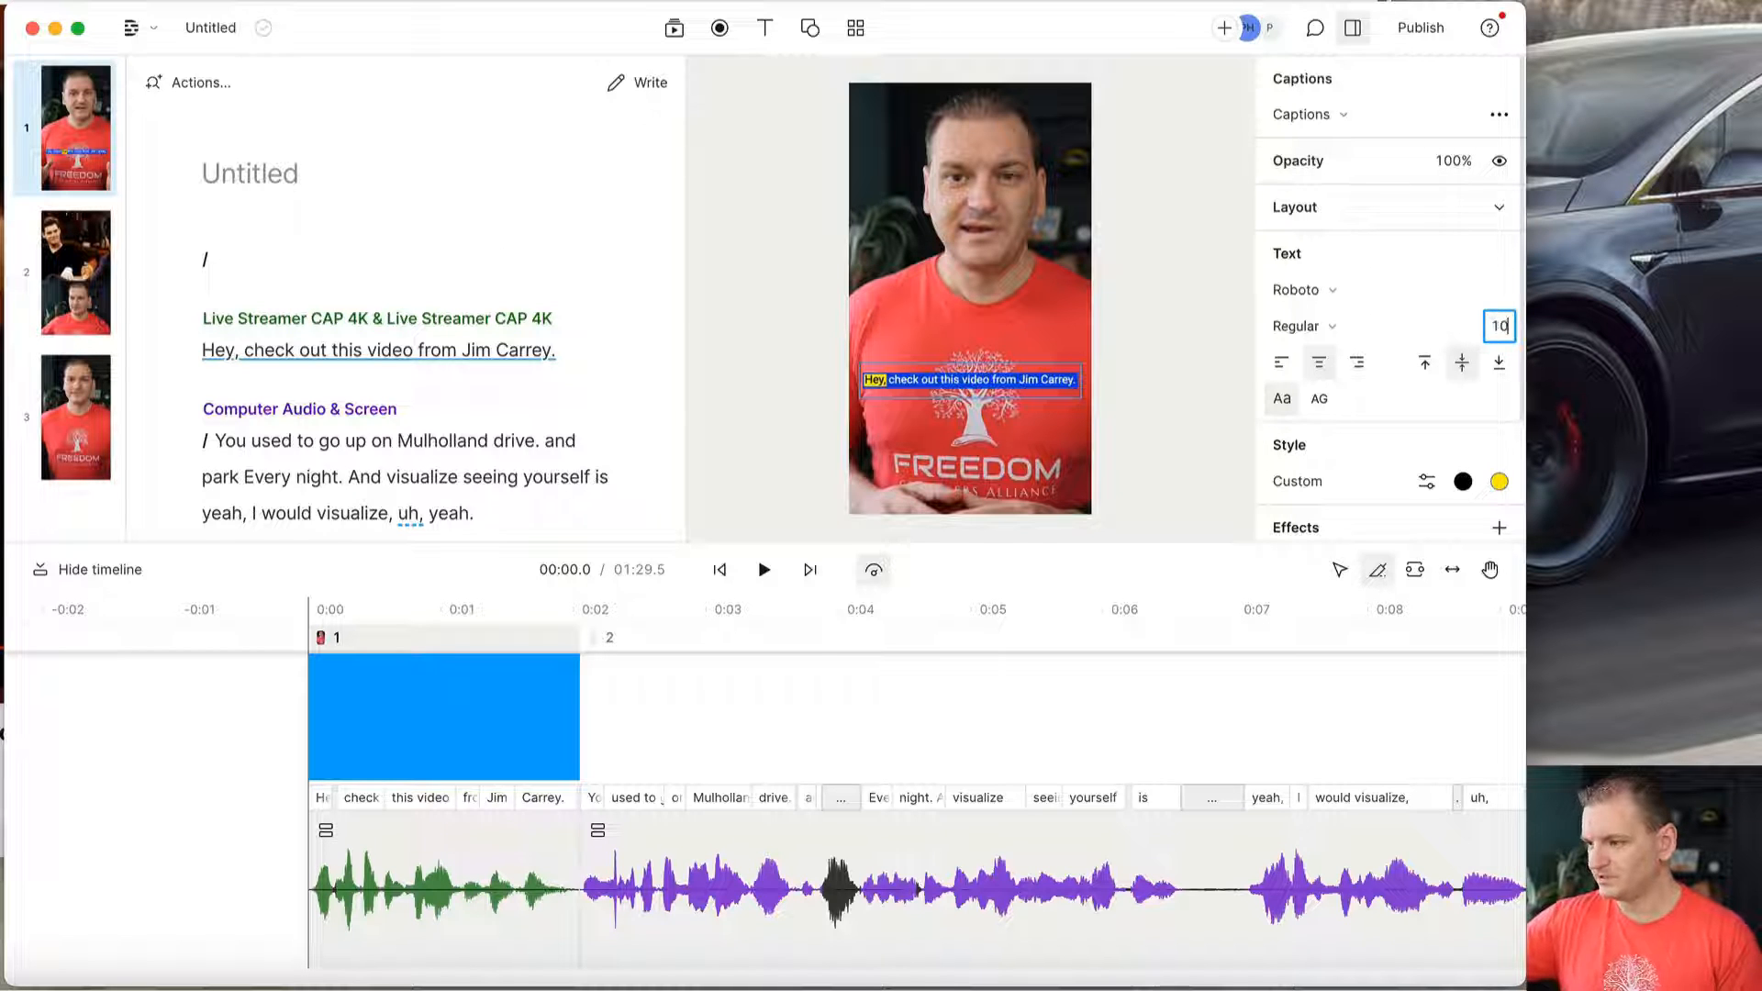
type("100")
key("Return")
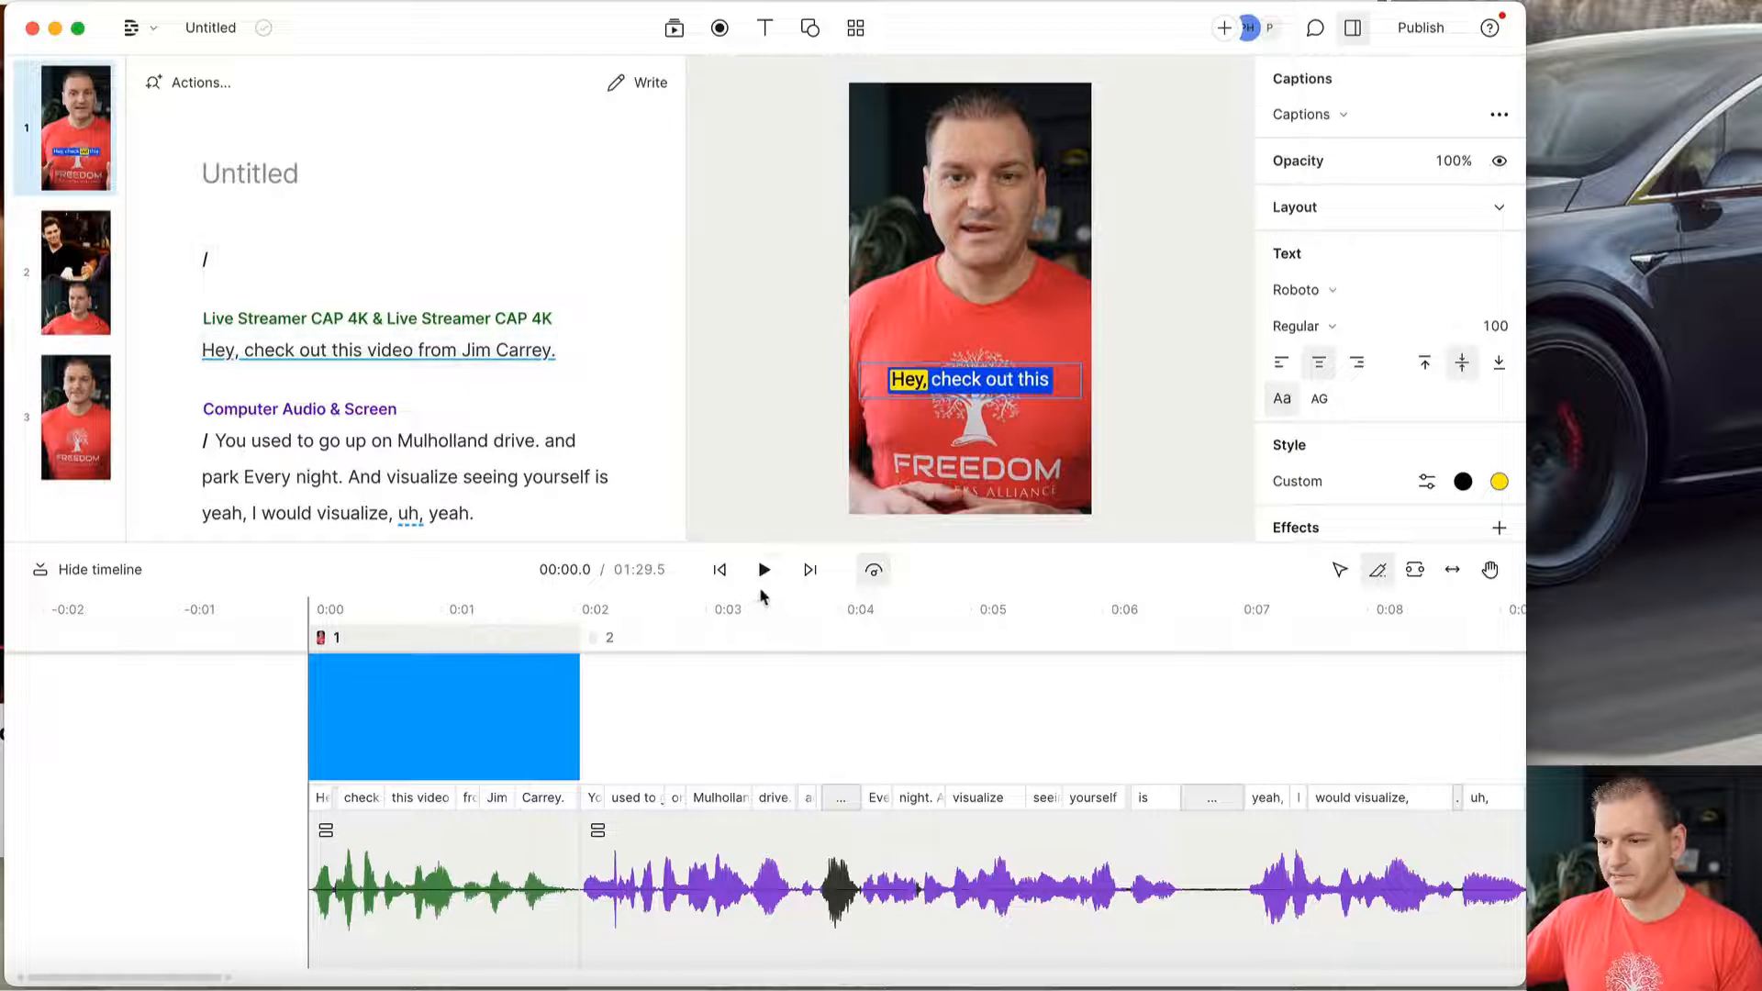
left_click(765, 571)
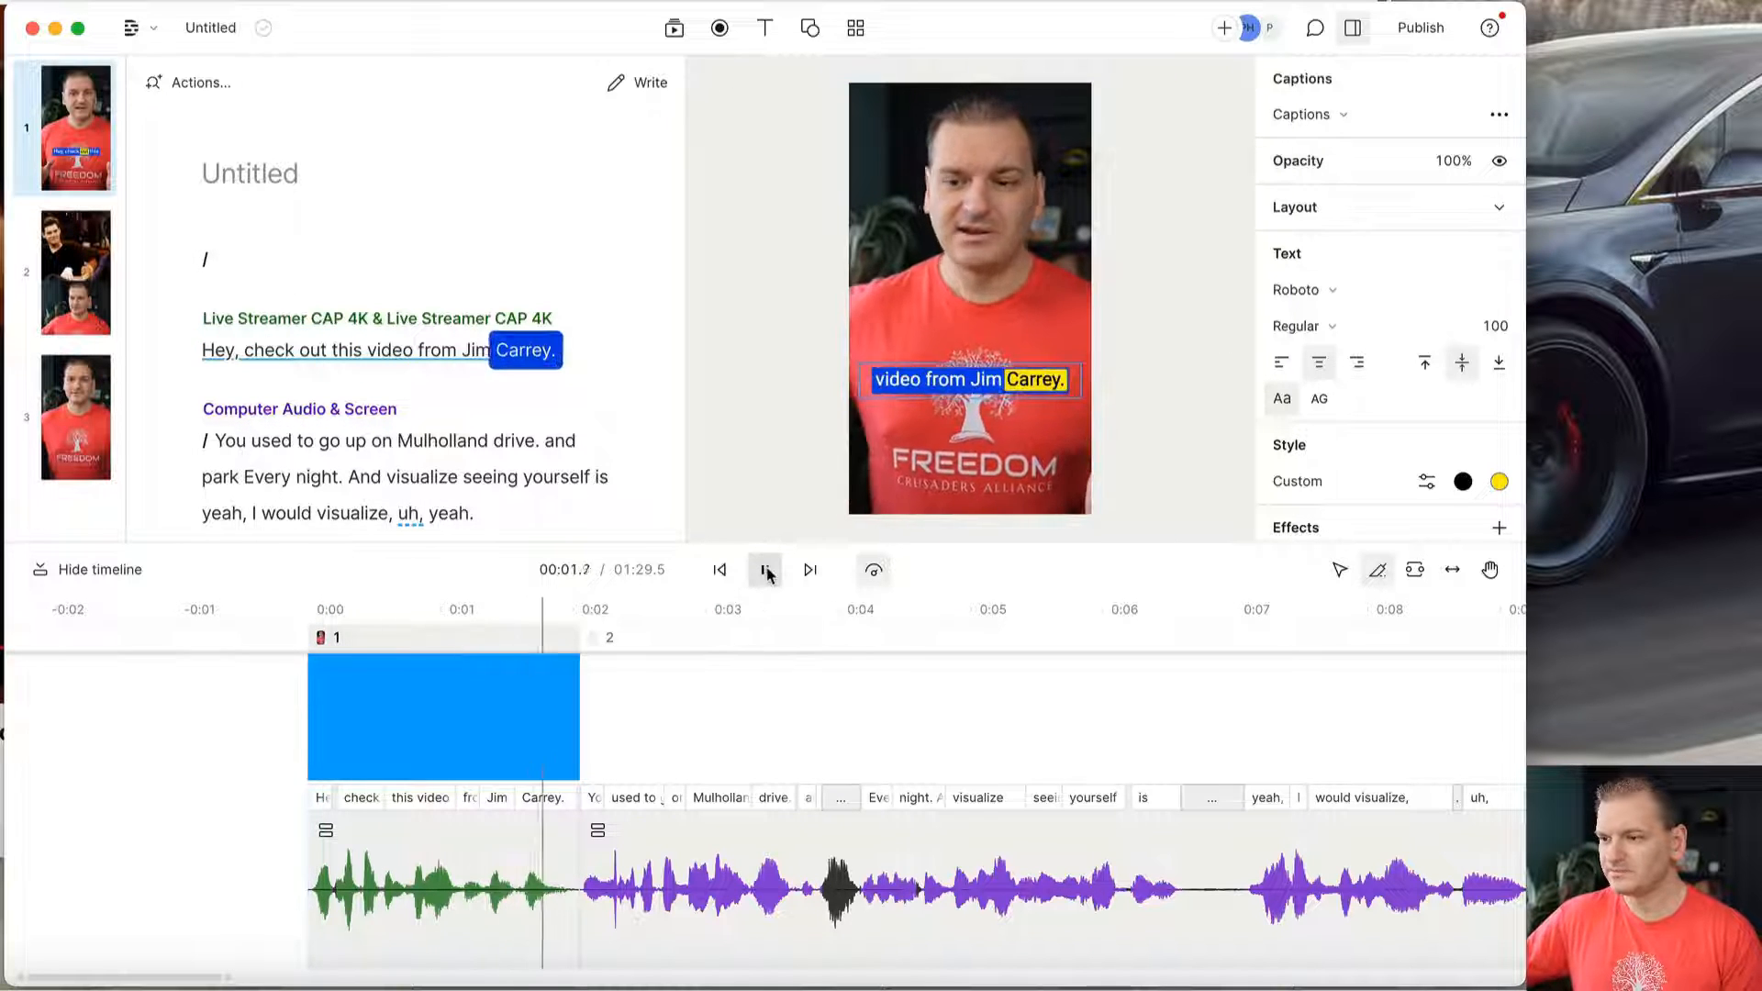
left_click(763, 570)
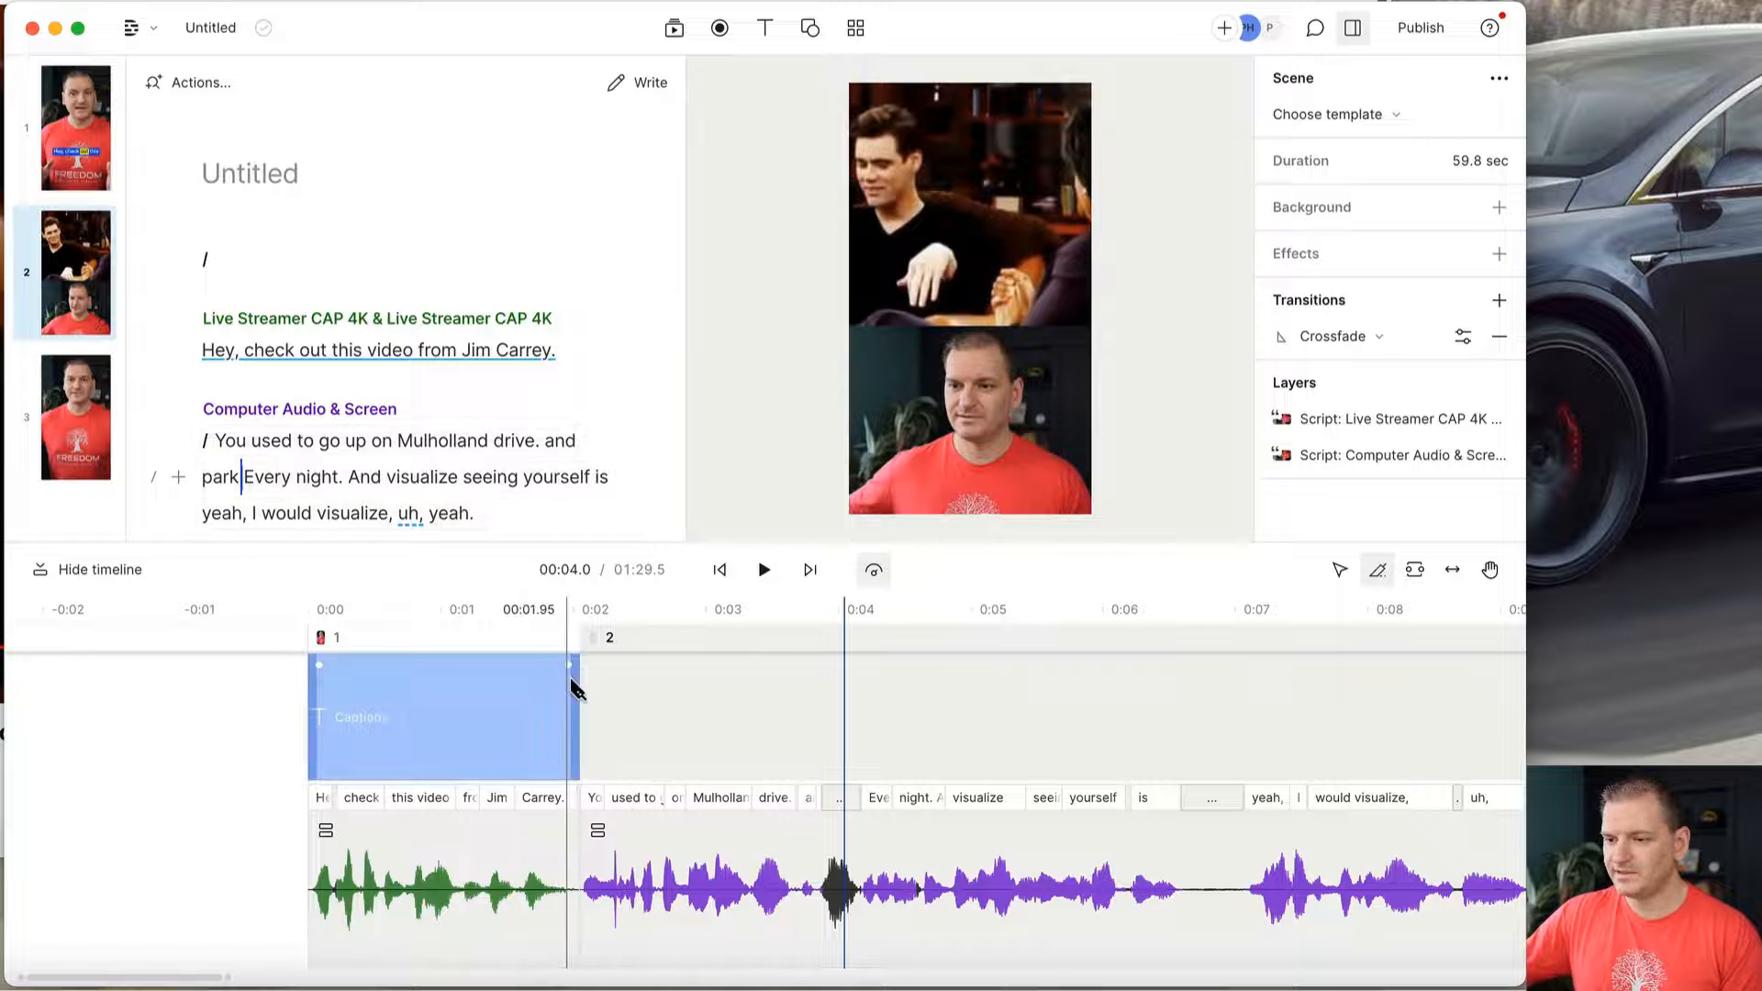
Extend the captions layer from the first scene through the second and third scenes to the end of the video.
left_click_drag(575, 689, 826, 688)
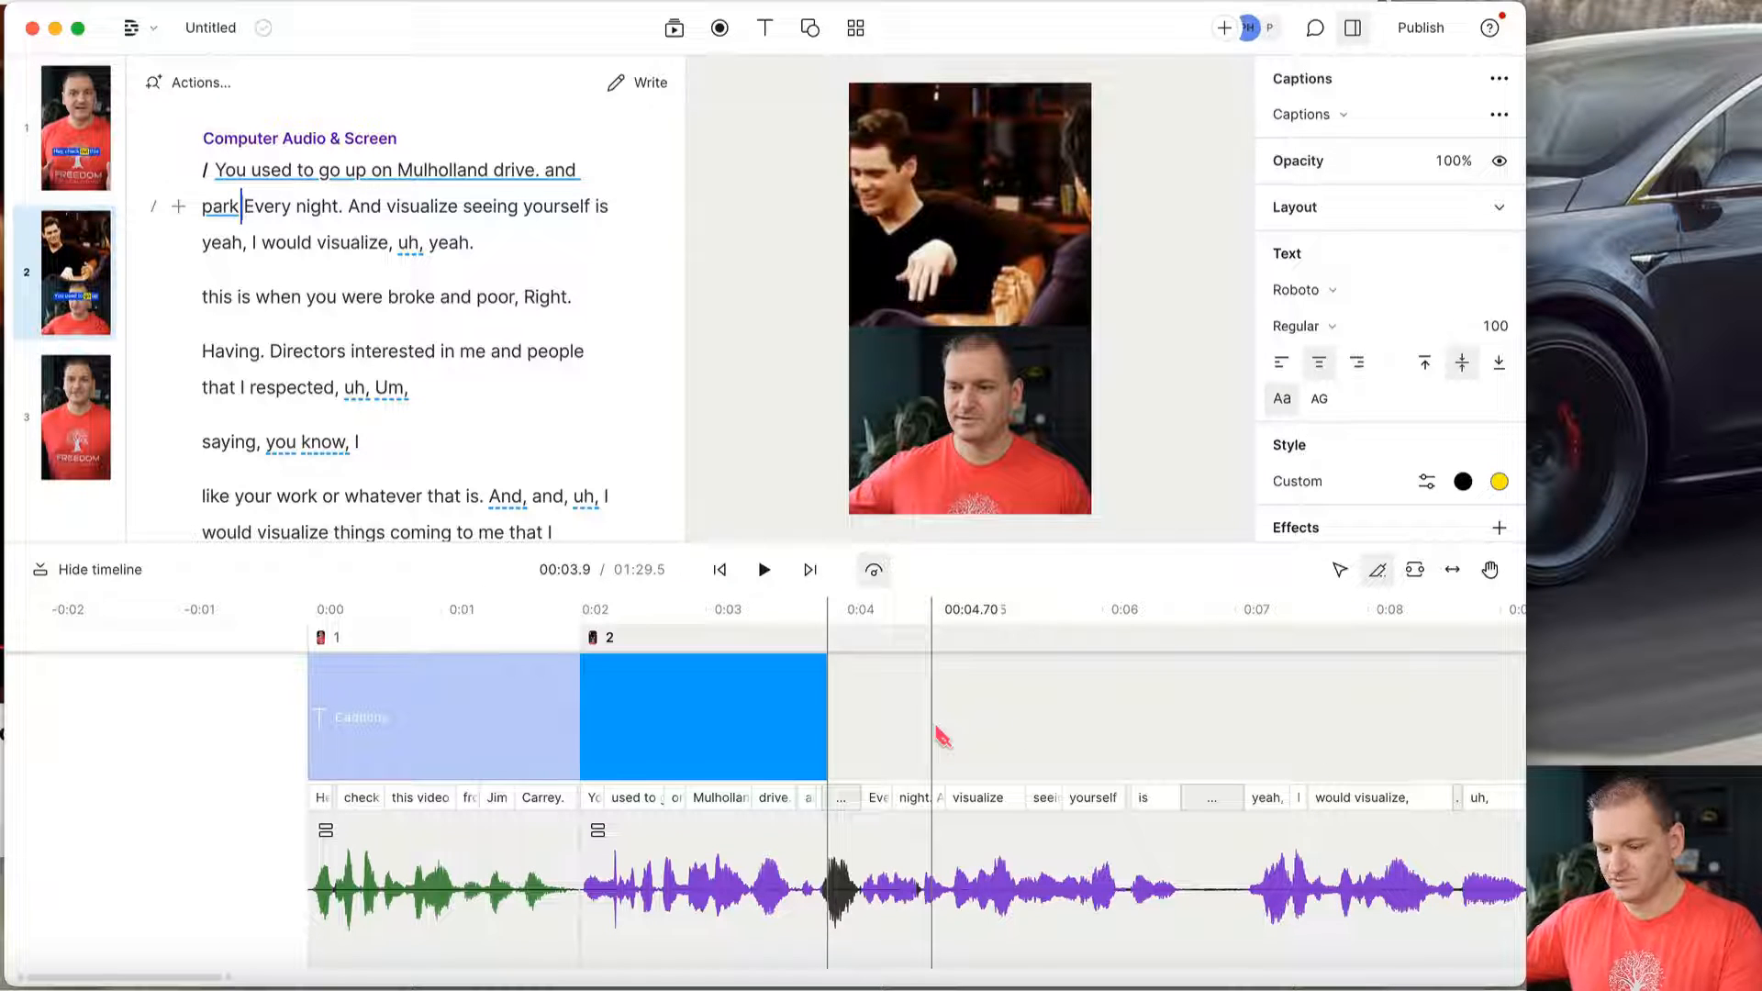
scroll(943, 736, "down", 5)
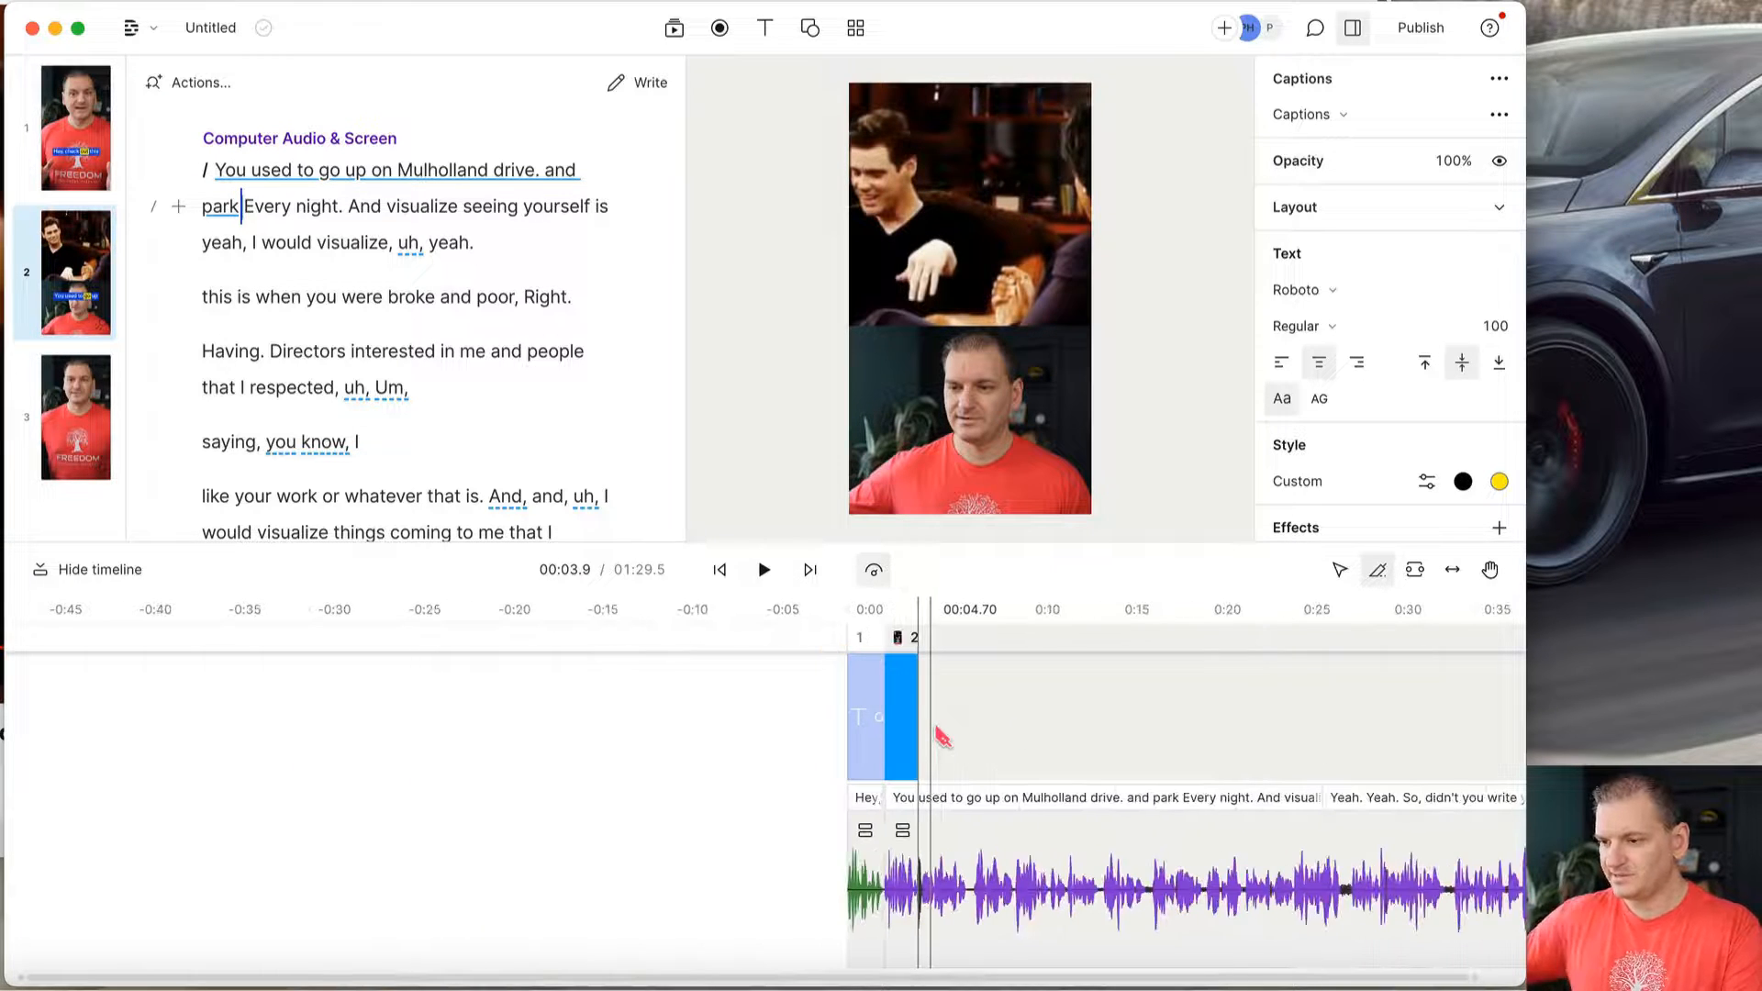
scroll(942, 736, "right", 10)
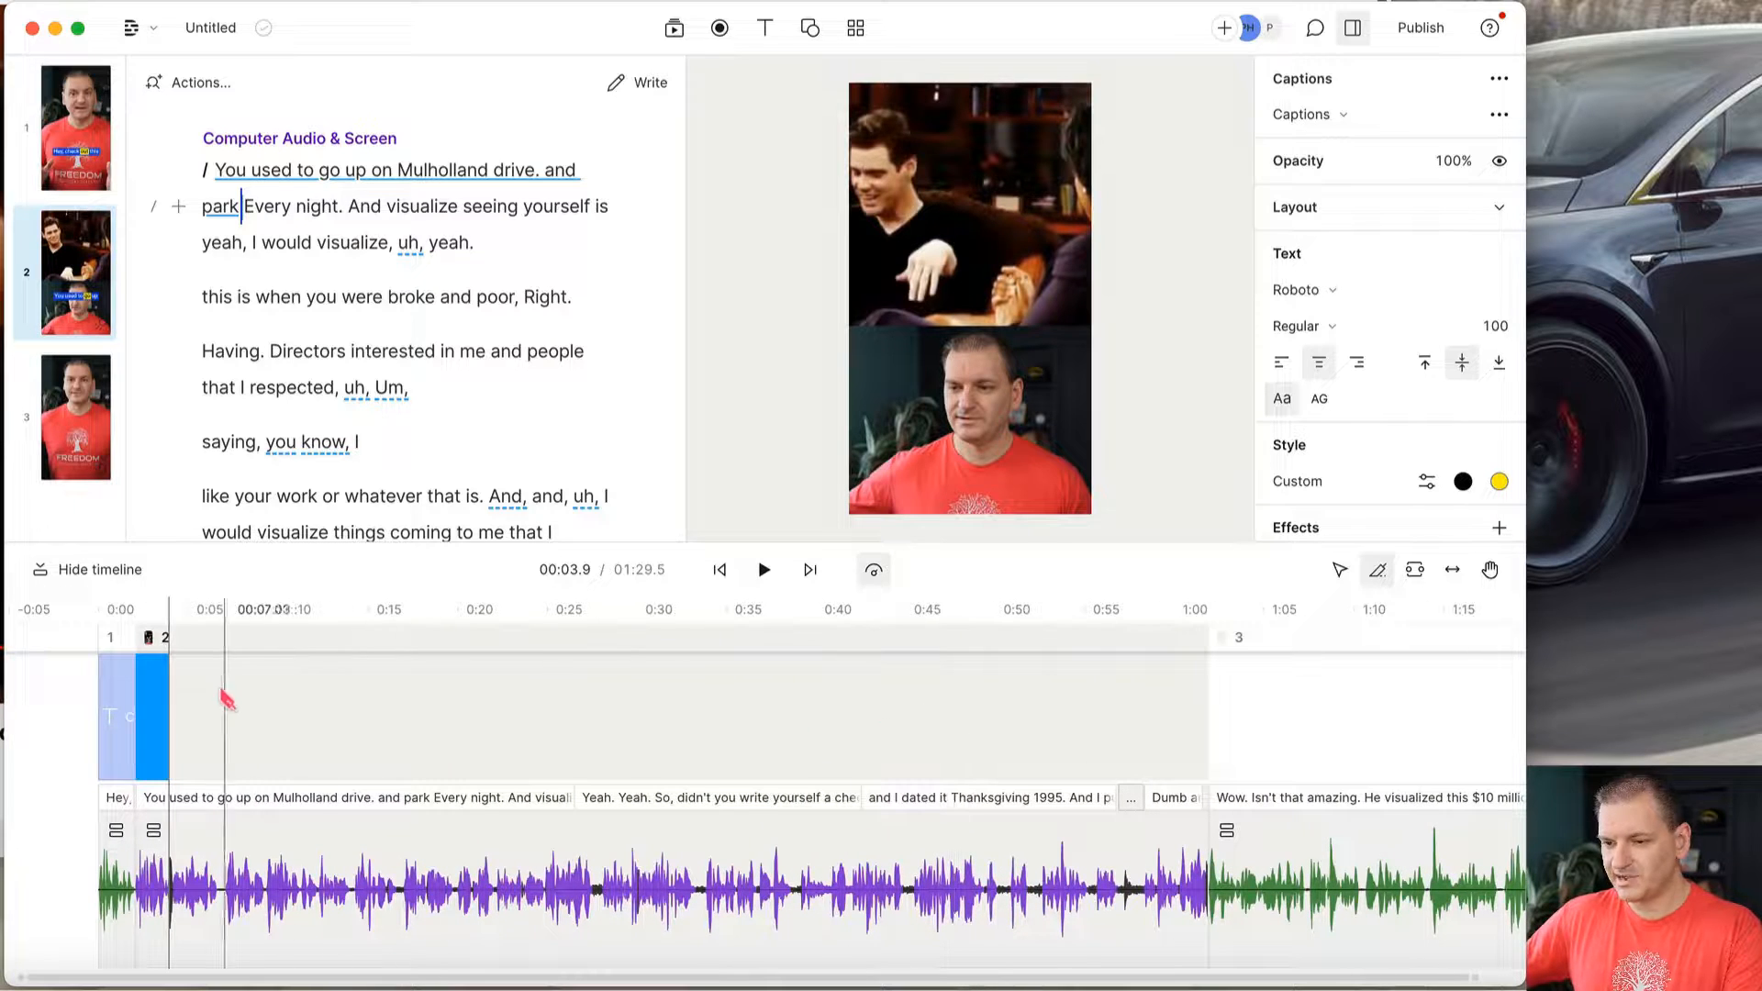
left_click_drag(167, 700, 1744, 723)
scroll(1263, 712, "right", 6)
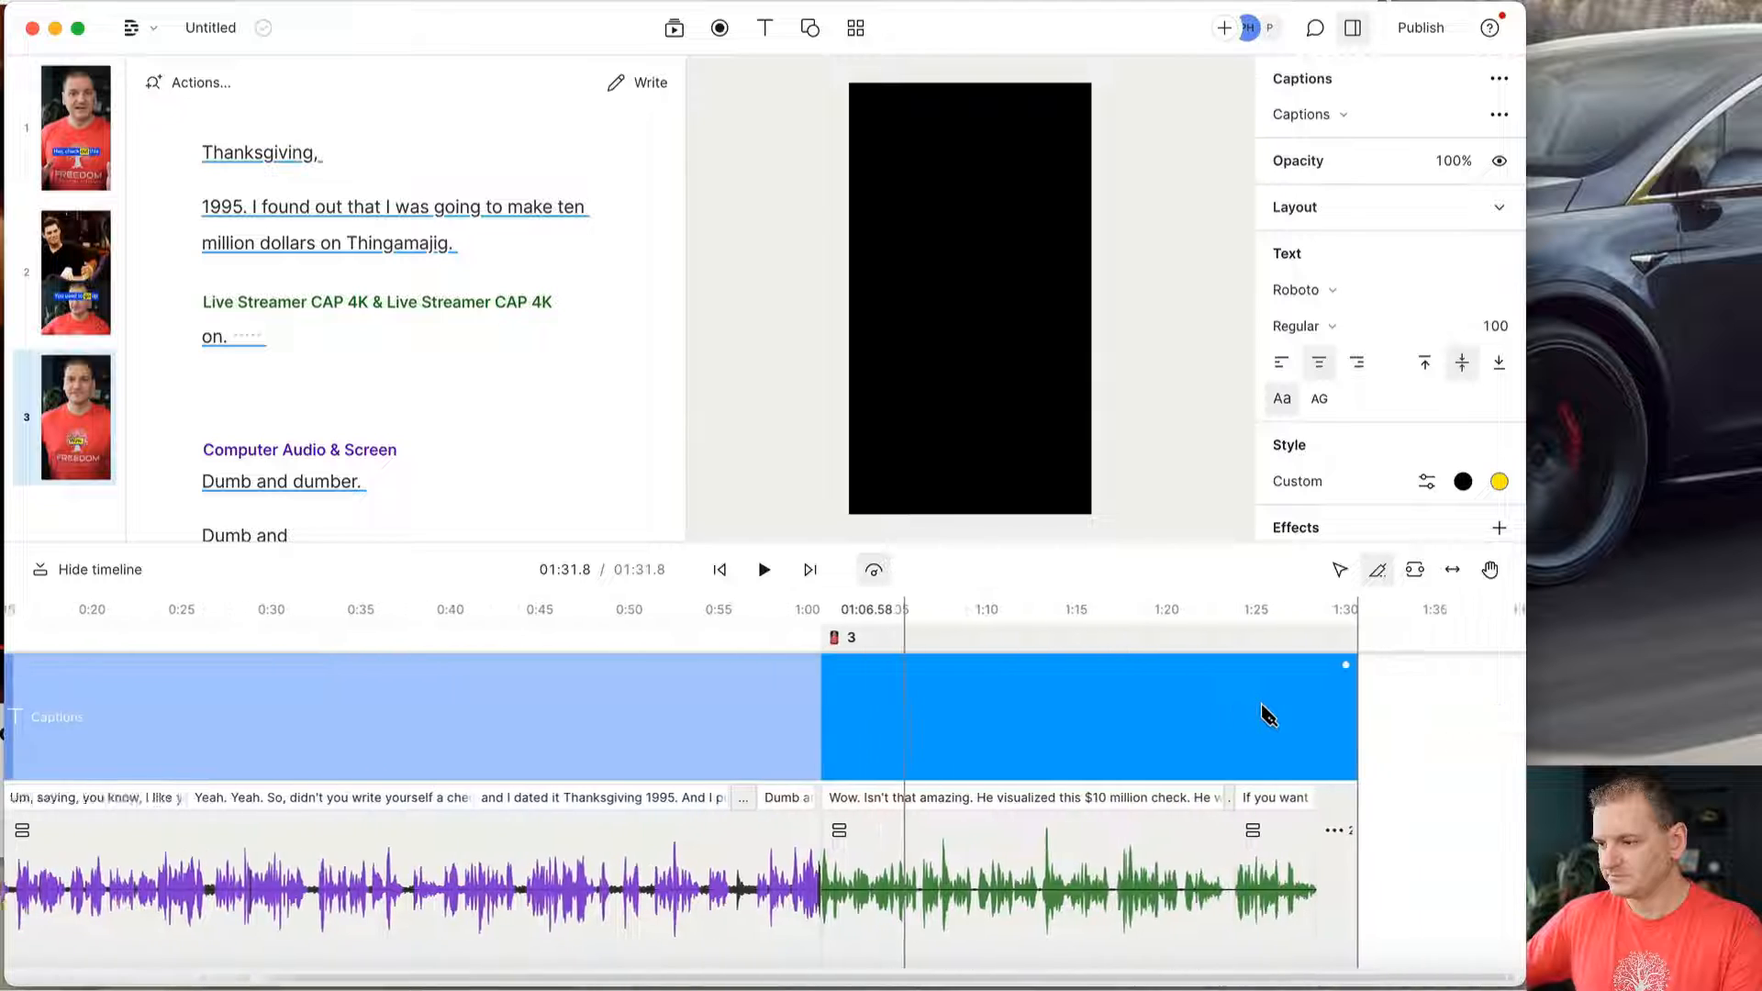
Move the second scene's captions up to just above the border between the two stacked videos.
scroll(950, 702, "left", 8)
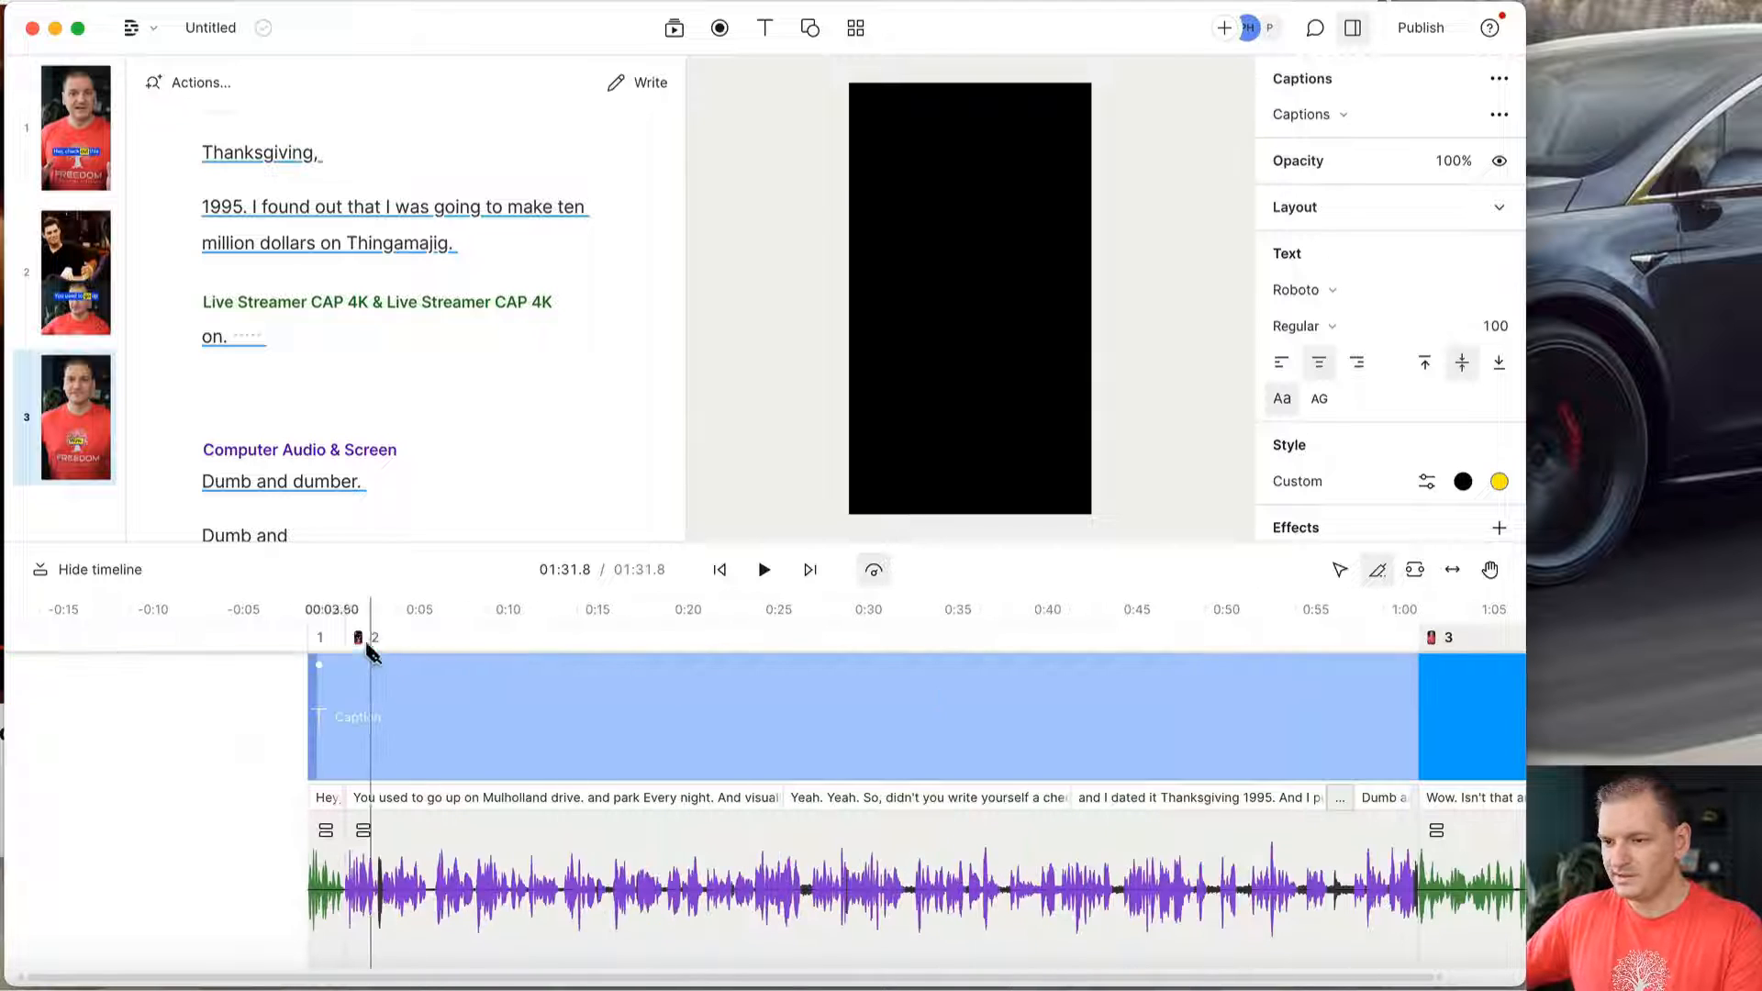
left_click(417, 636)
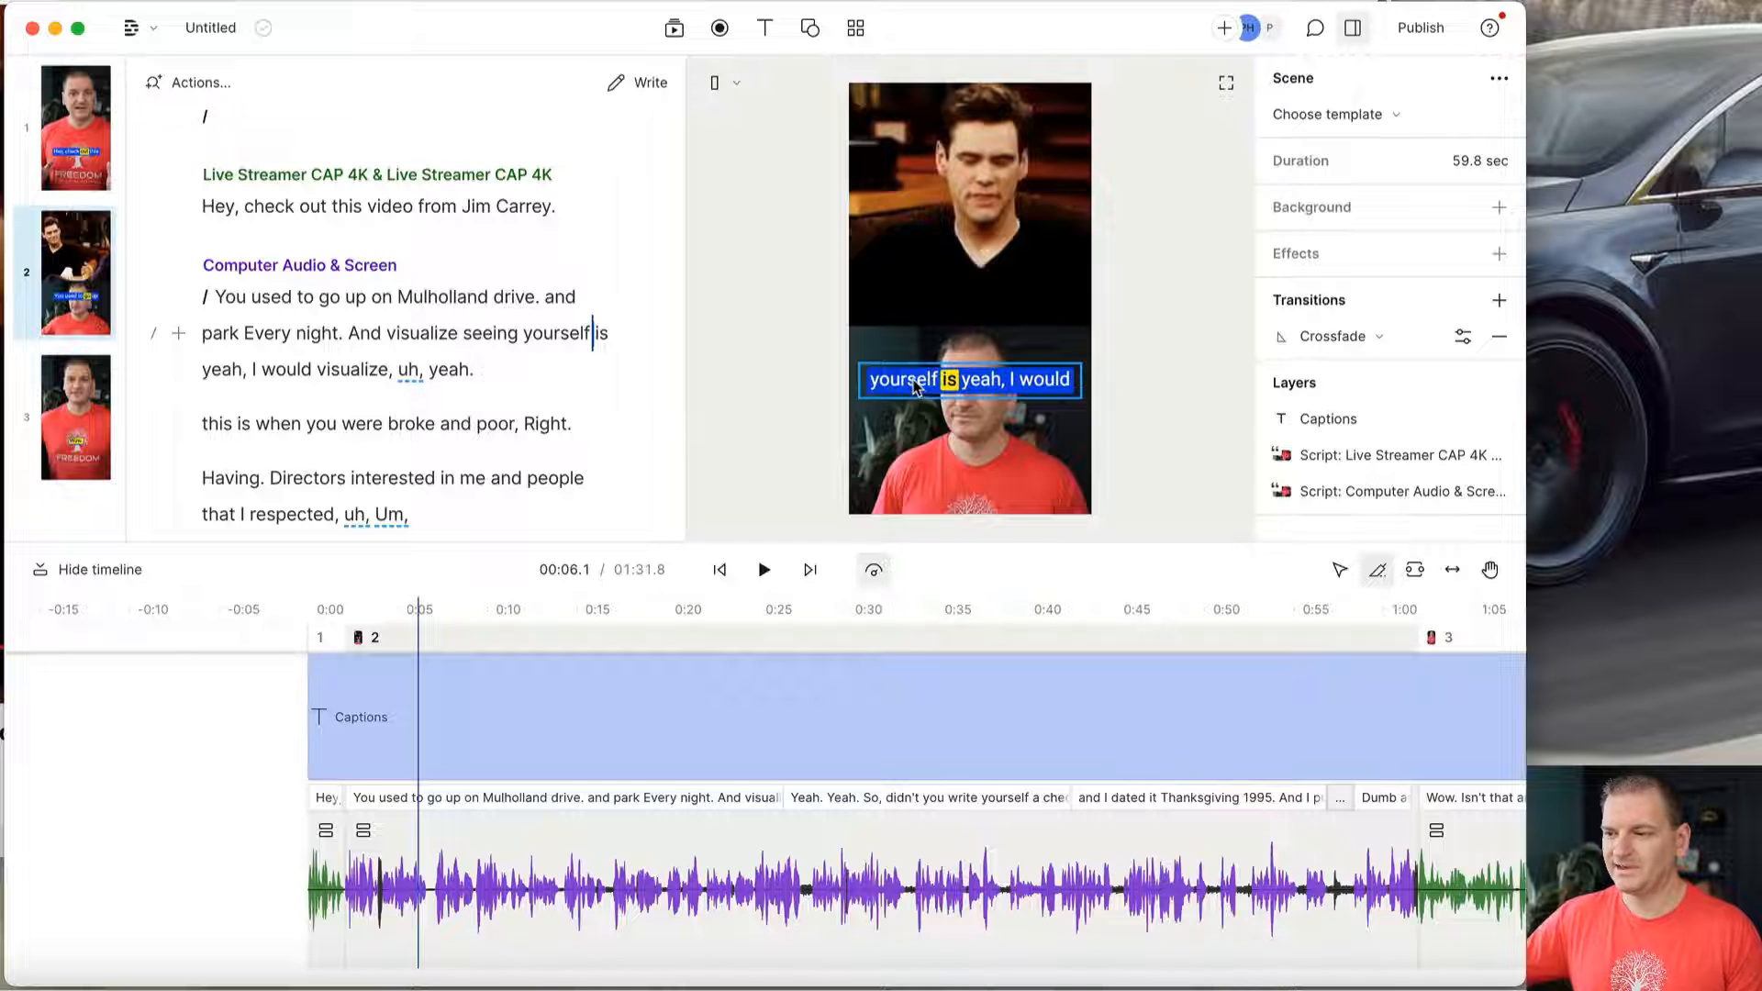
left_click_drag(916, 387, 917, 313)
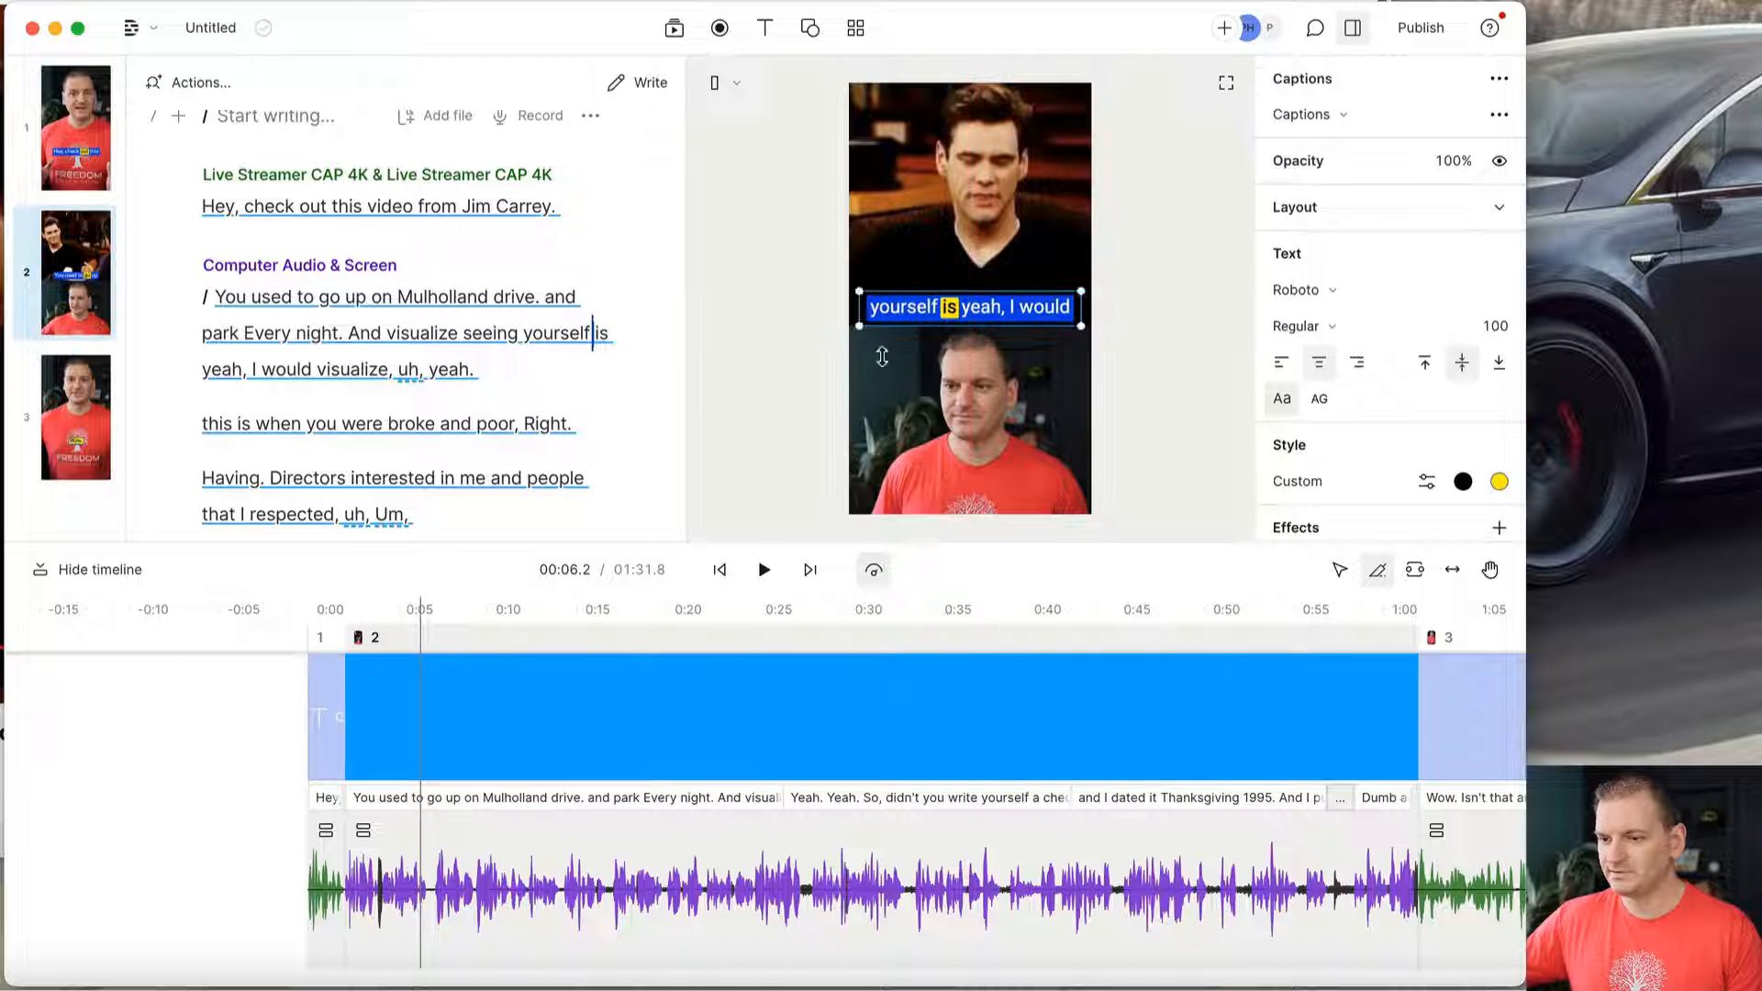
Preview the captions from the start, then at the end of the second scene and in the third scene.
left_click(318, 638)
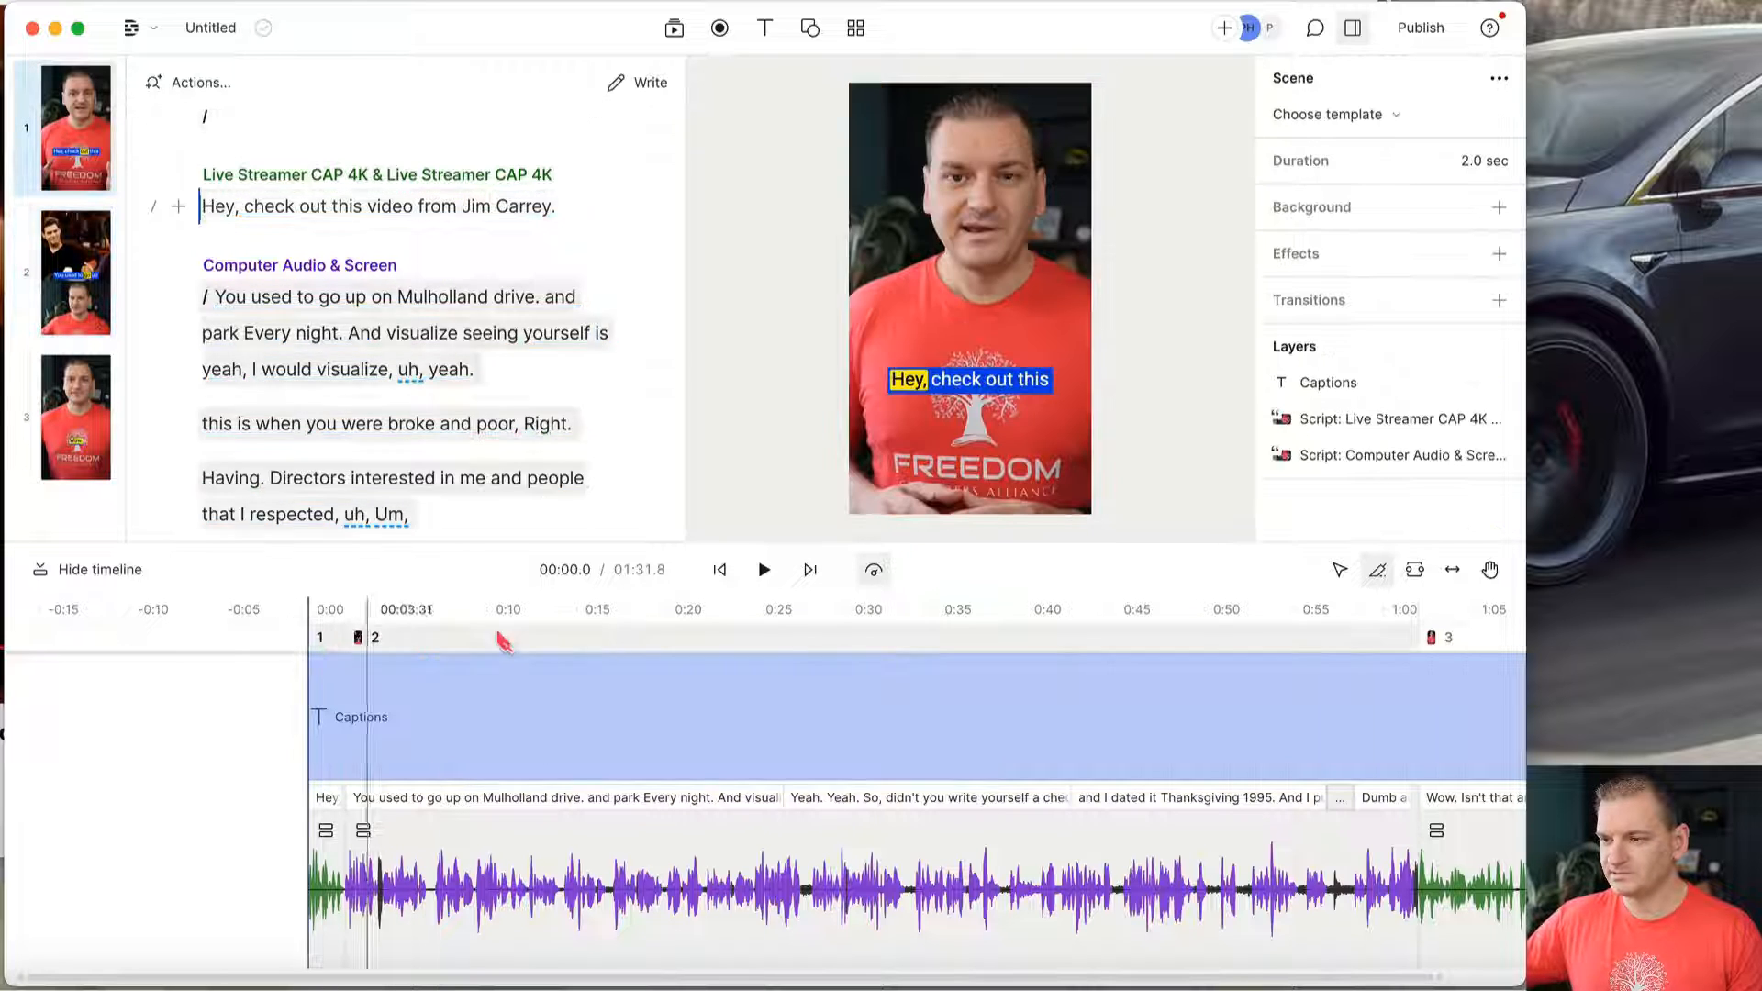
left_click(763, 570)
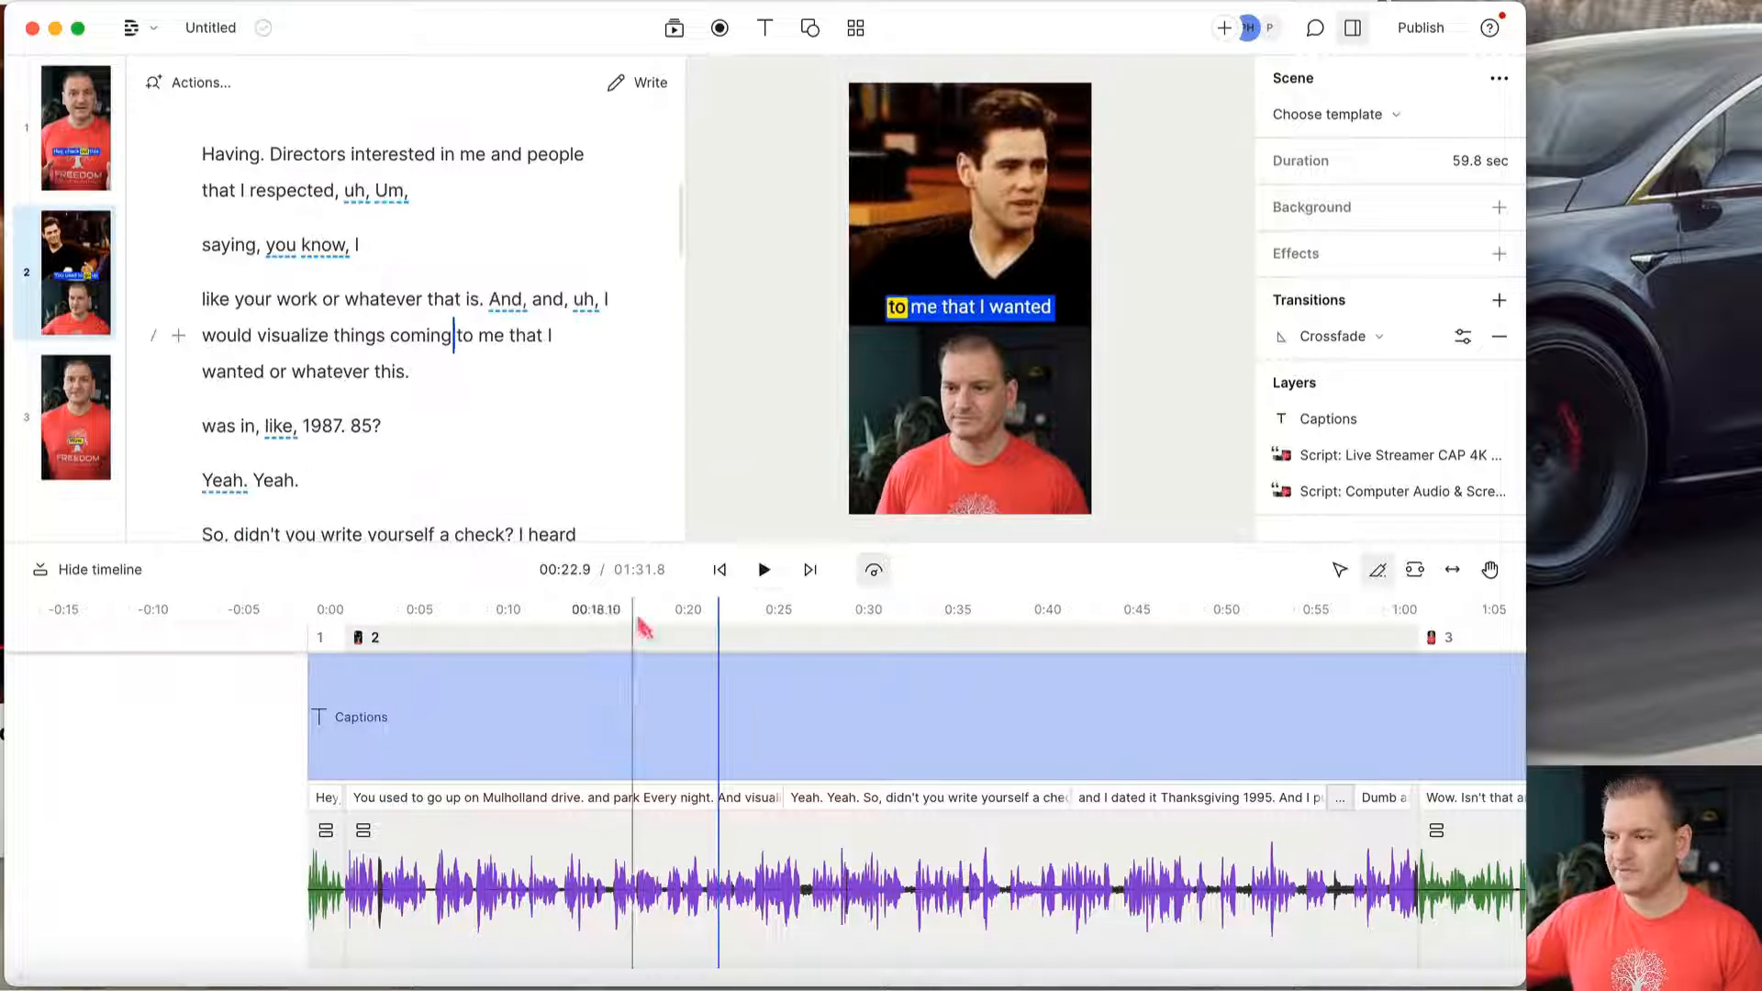
scroll(684, 702, "right", 3)
scroll(684, 702, "right", 5)
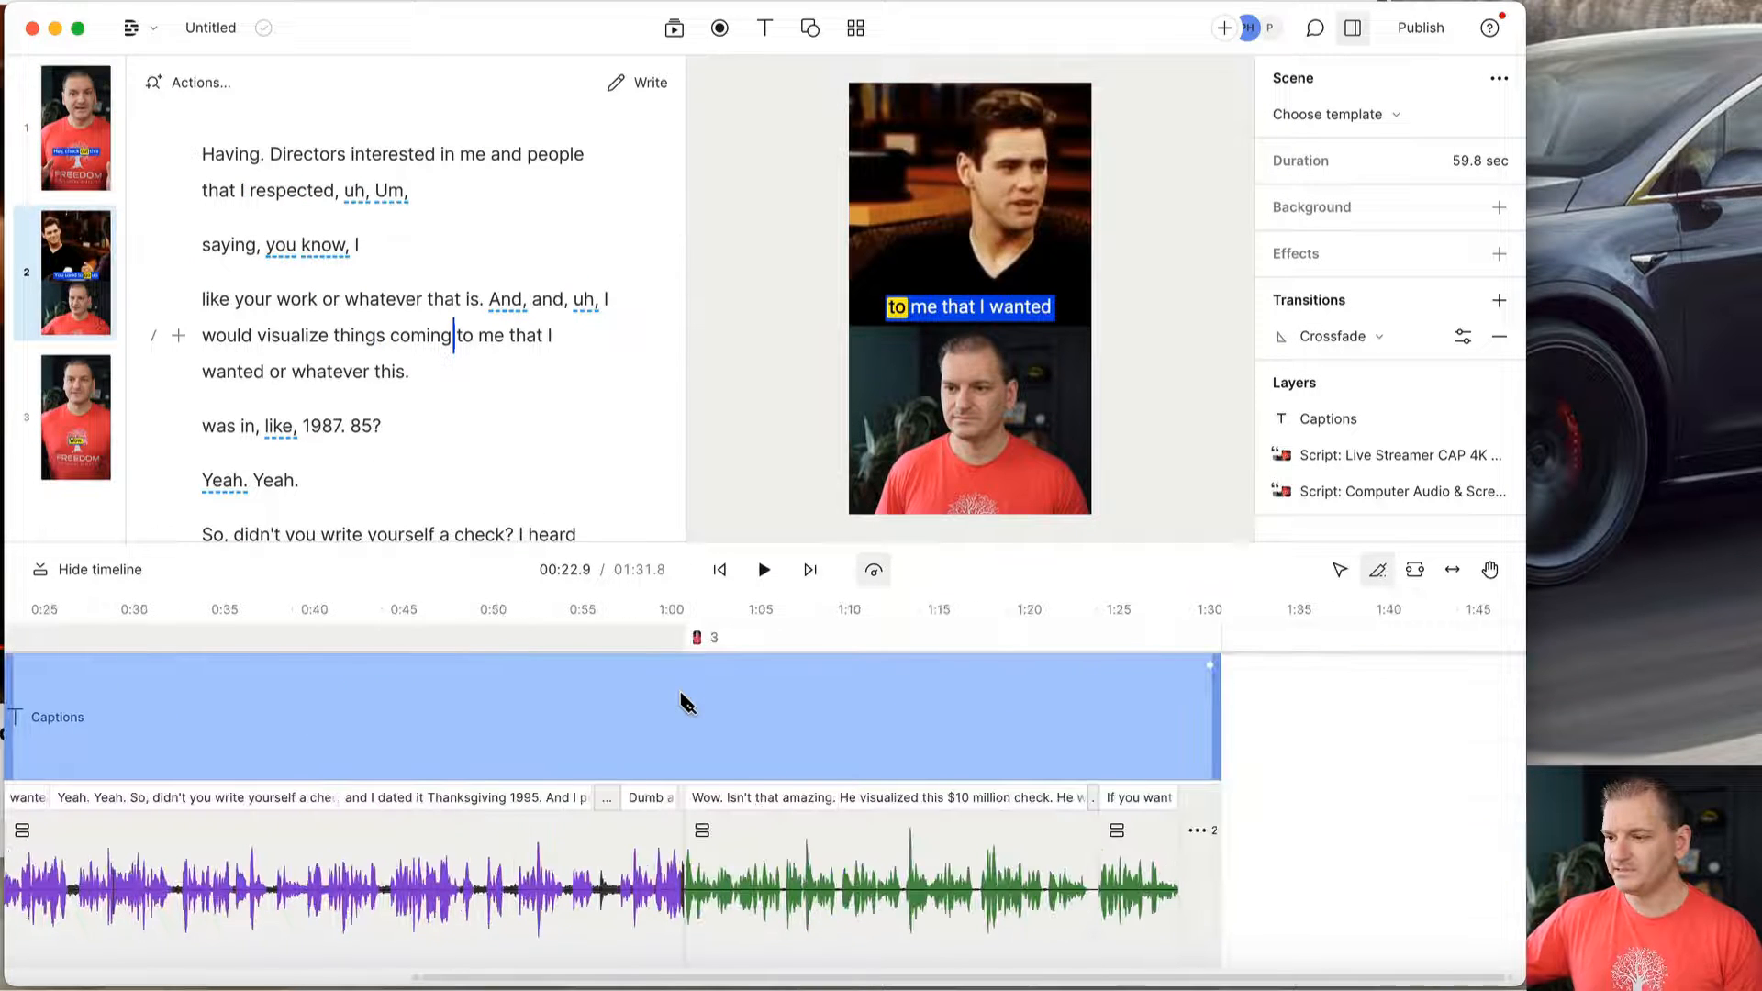
left_click(631, 637)
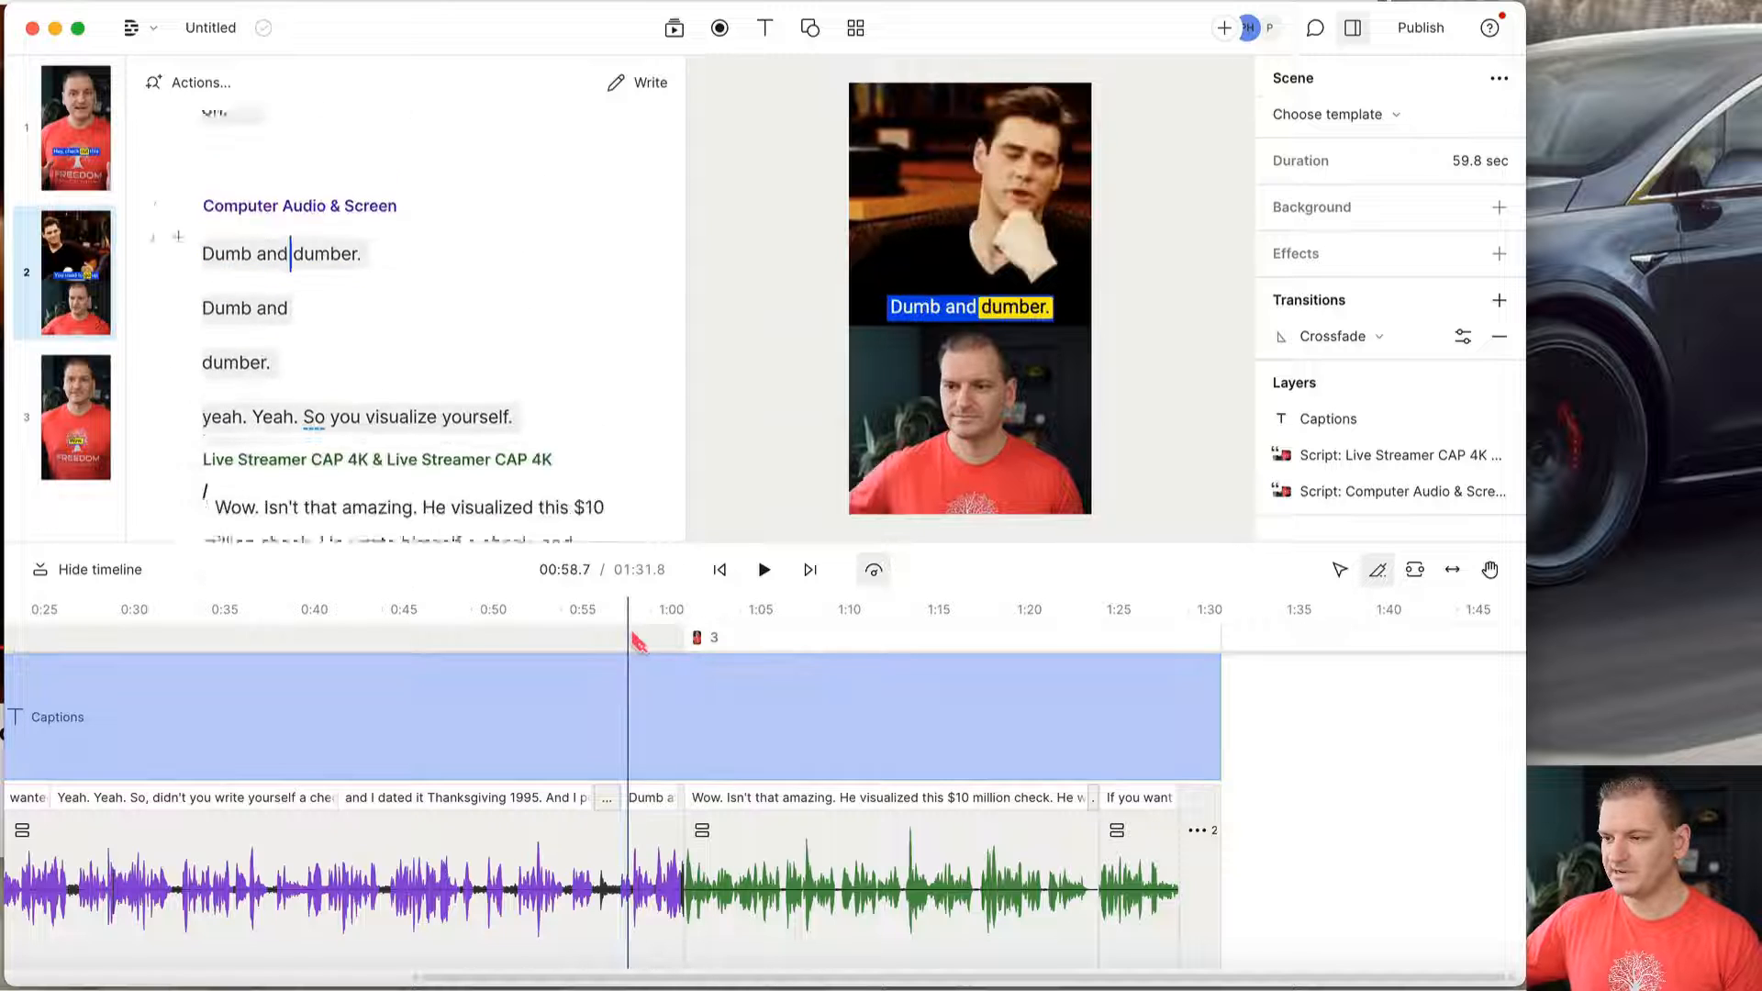
left_click(718, 643)
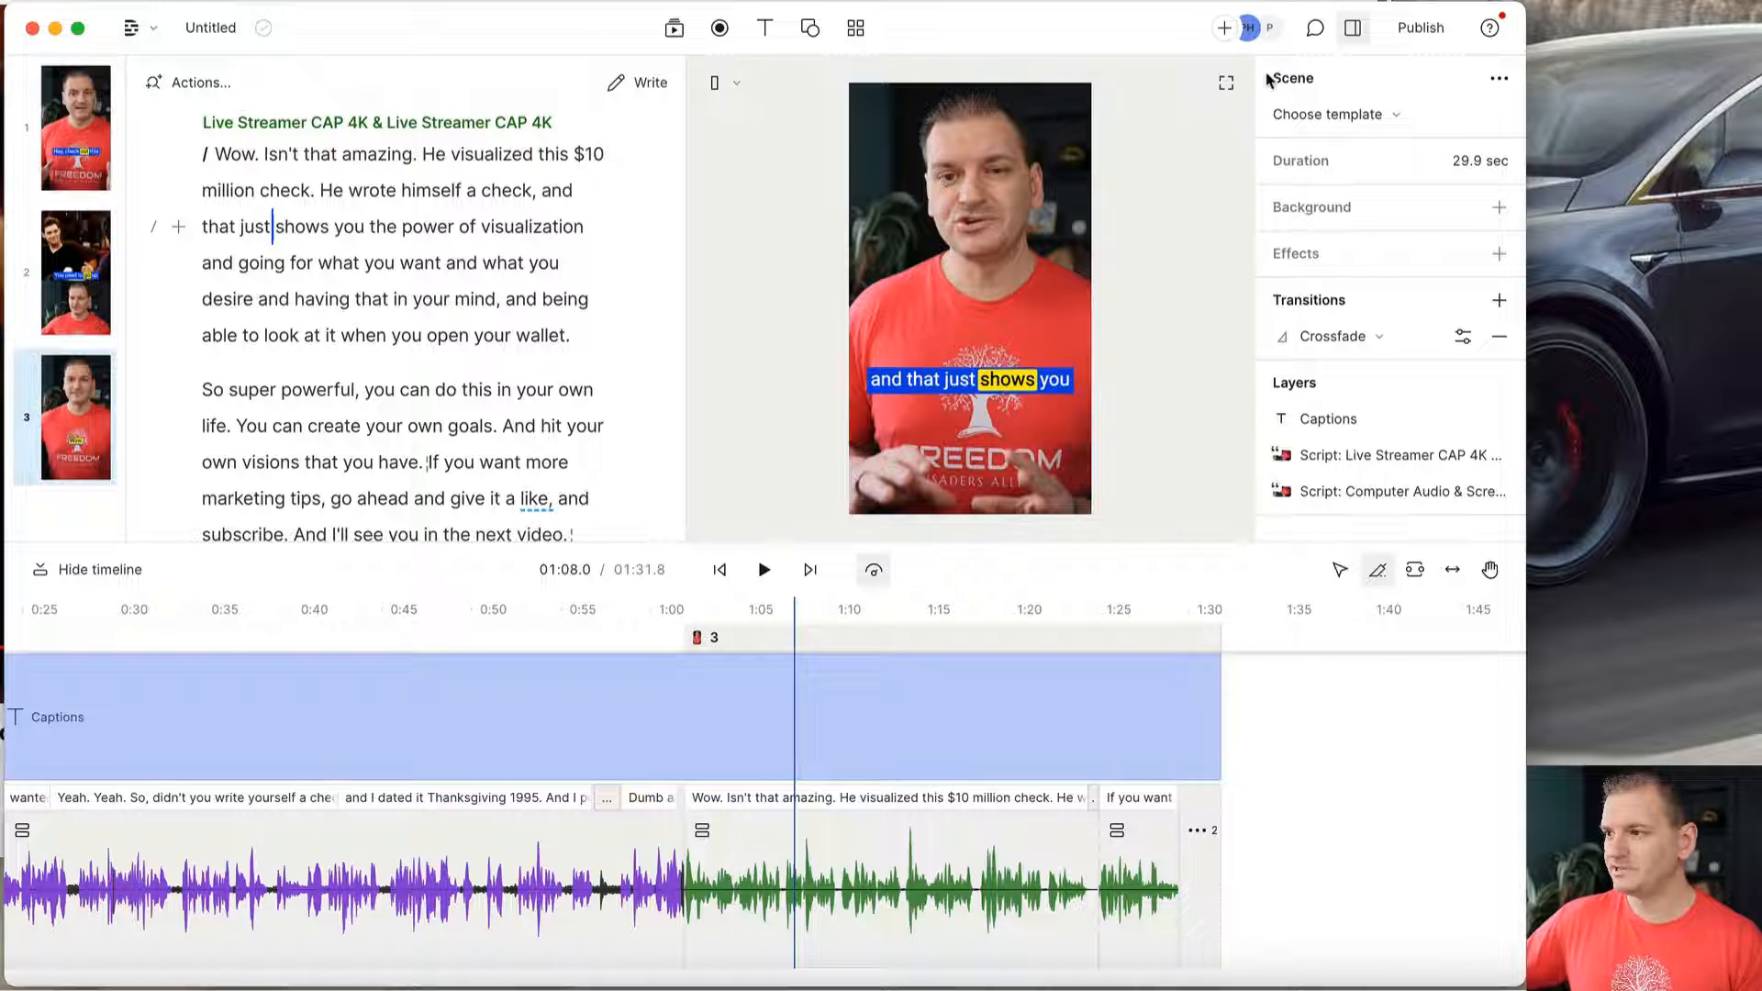
Download the finished video through the publishing options, saving it in Downloads as JimCarey-Check.mp4.
left_click(1414, 37)
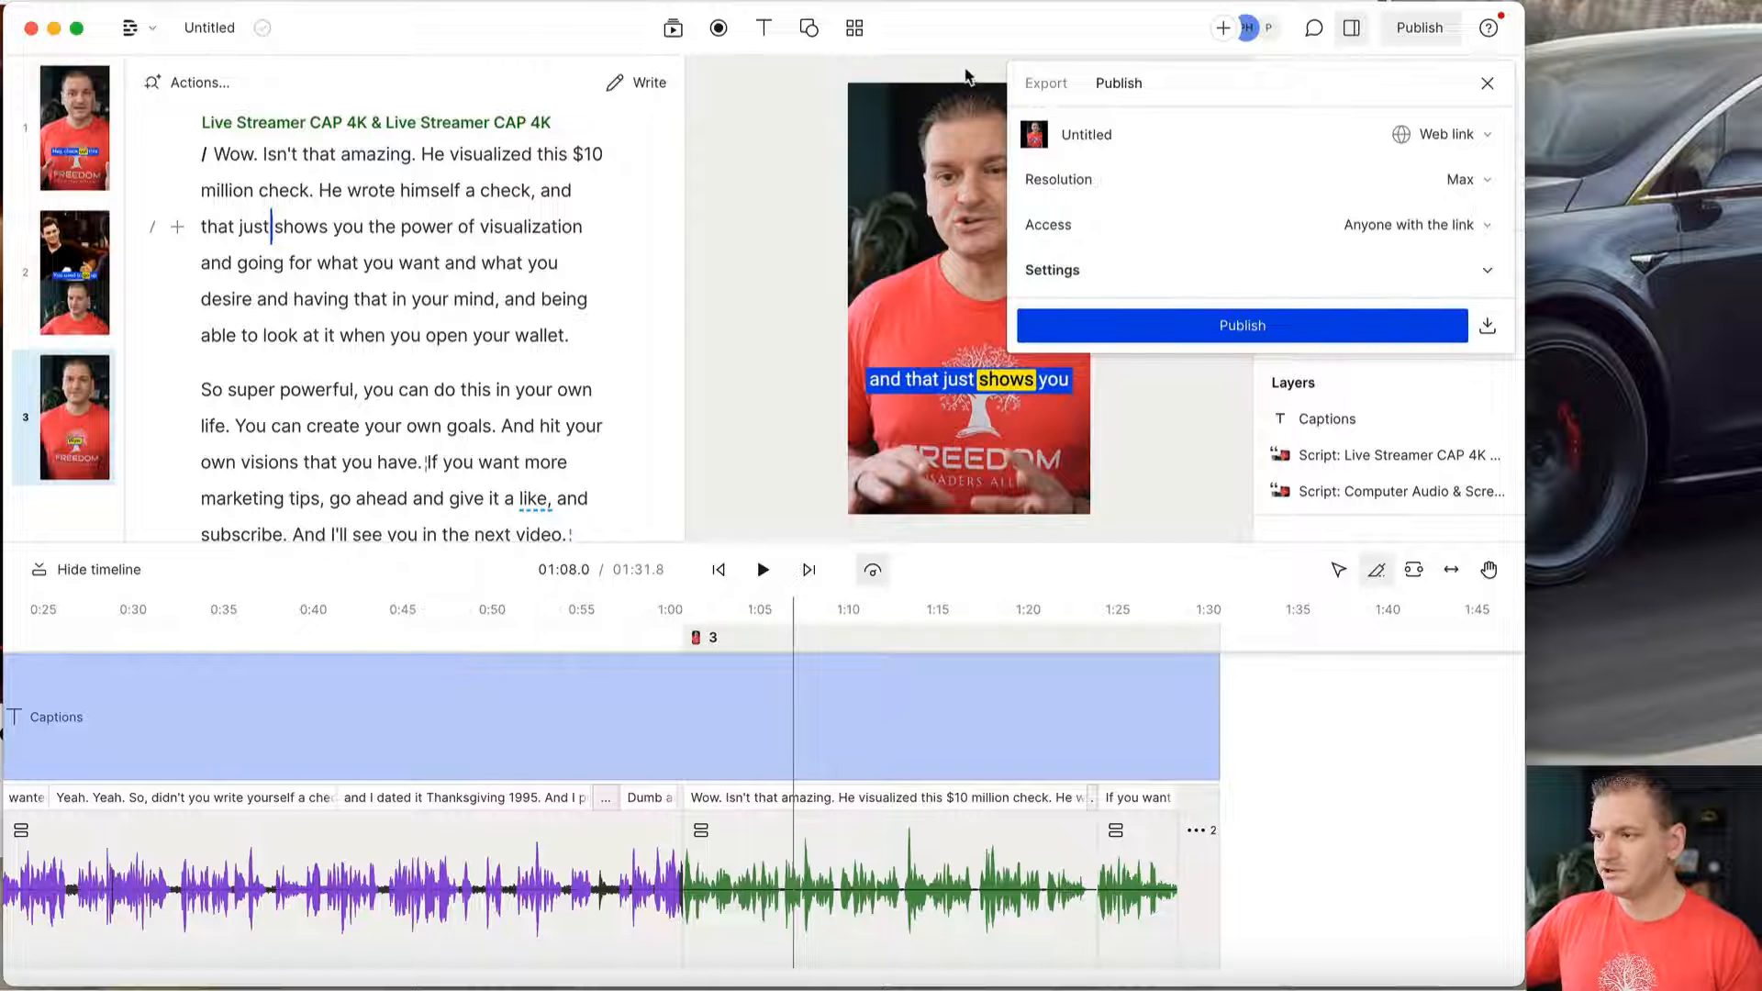
left_click(1053, 85)
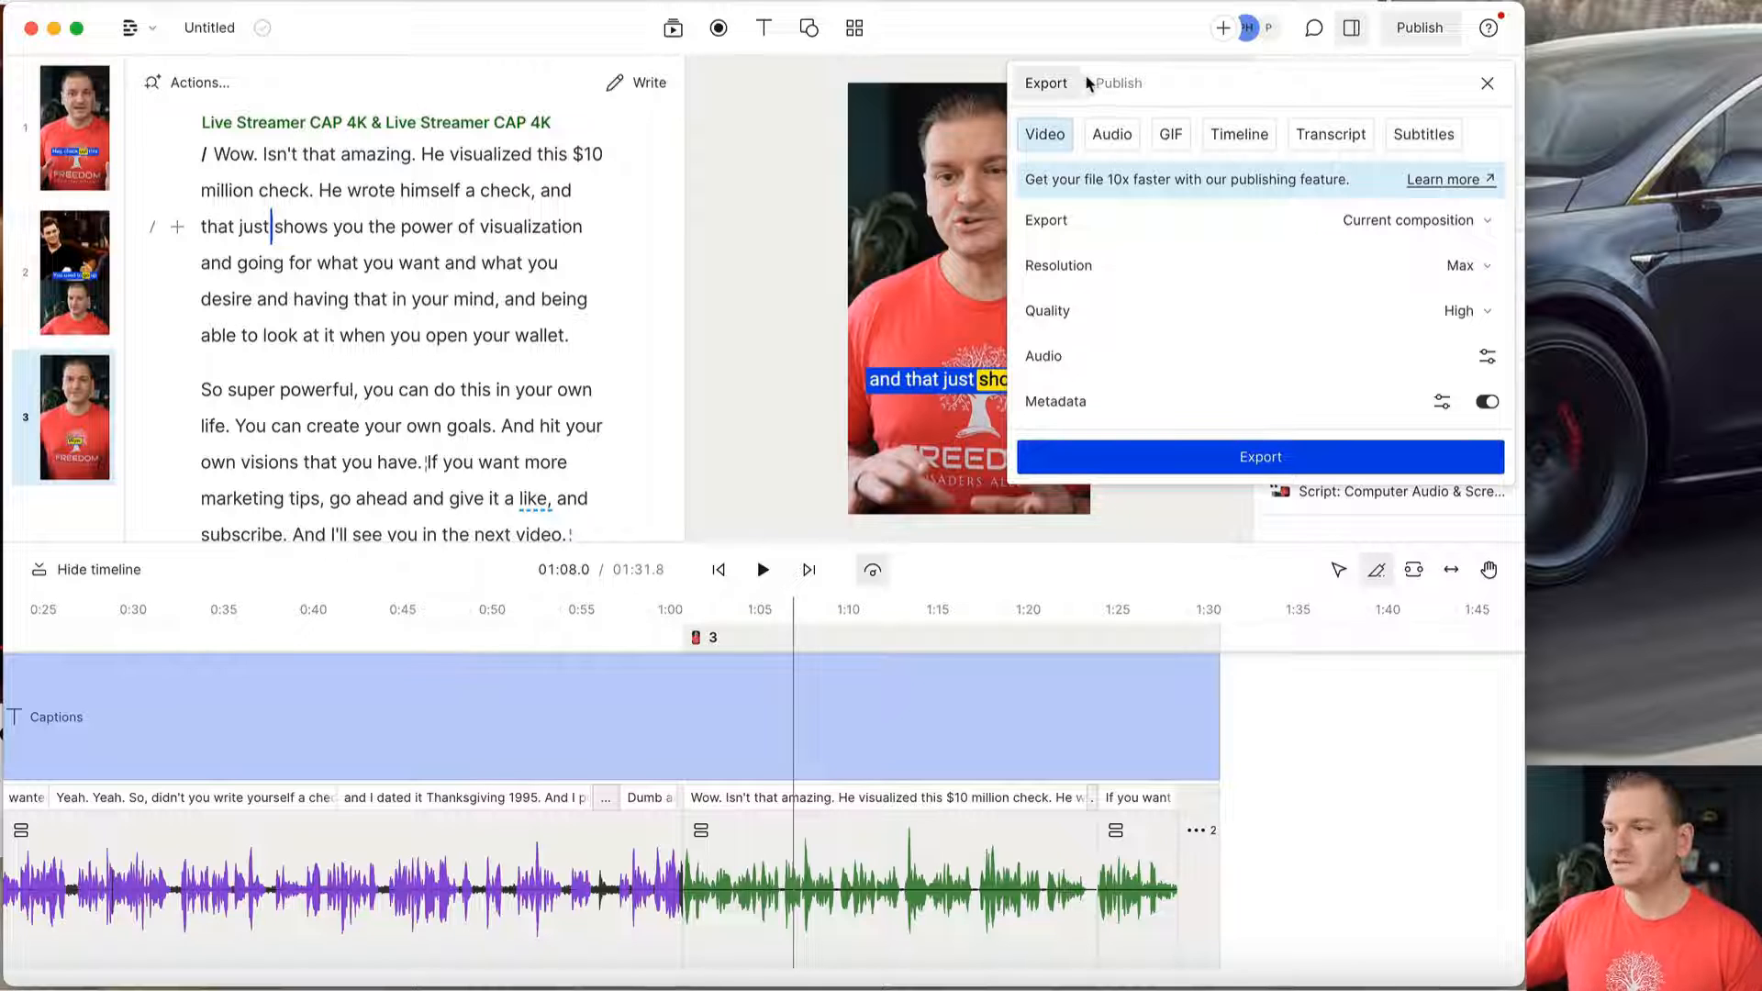
left_click(1110, 85)
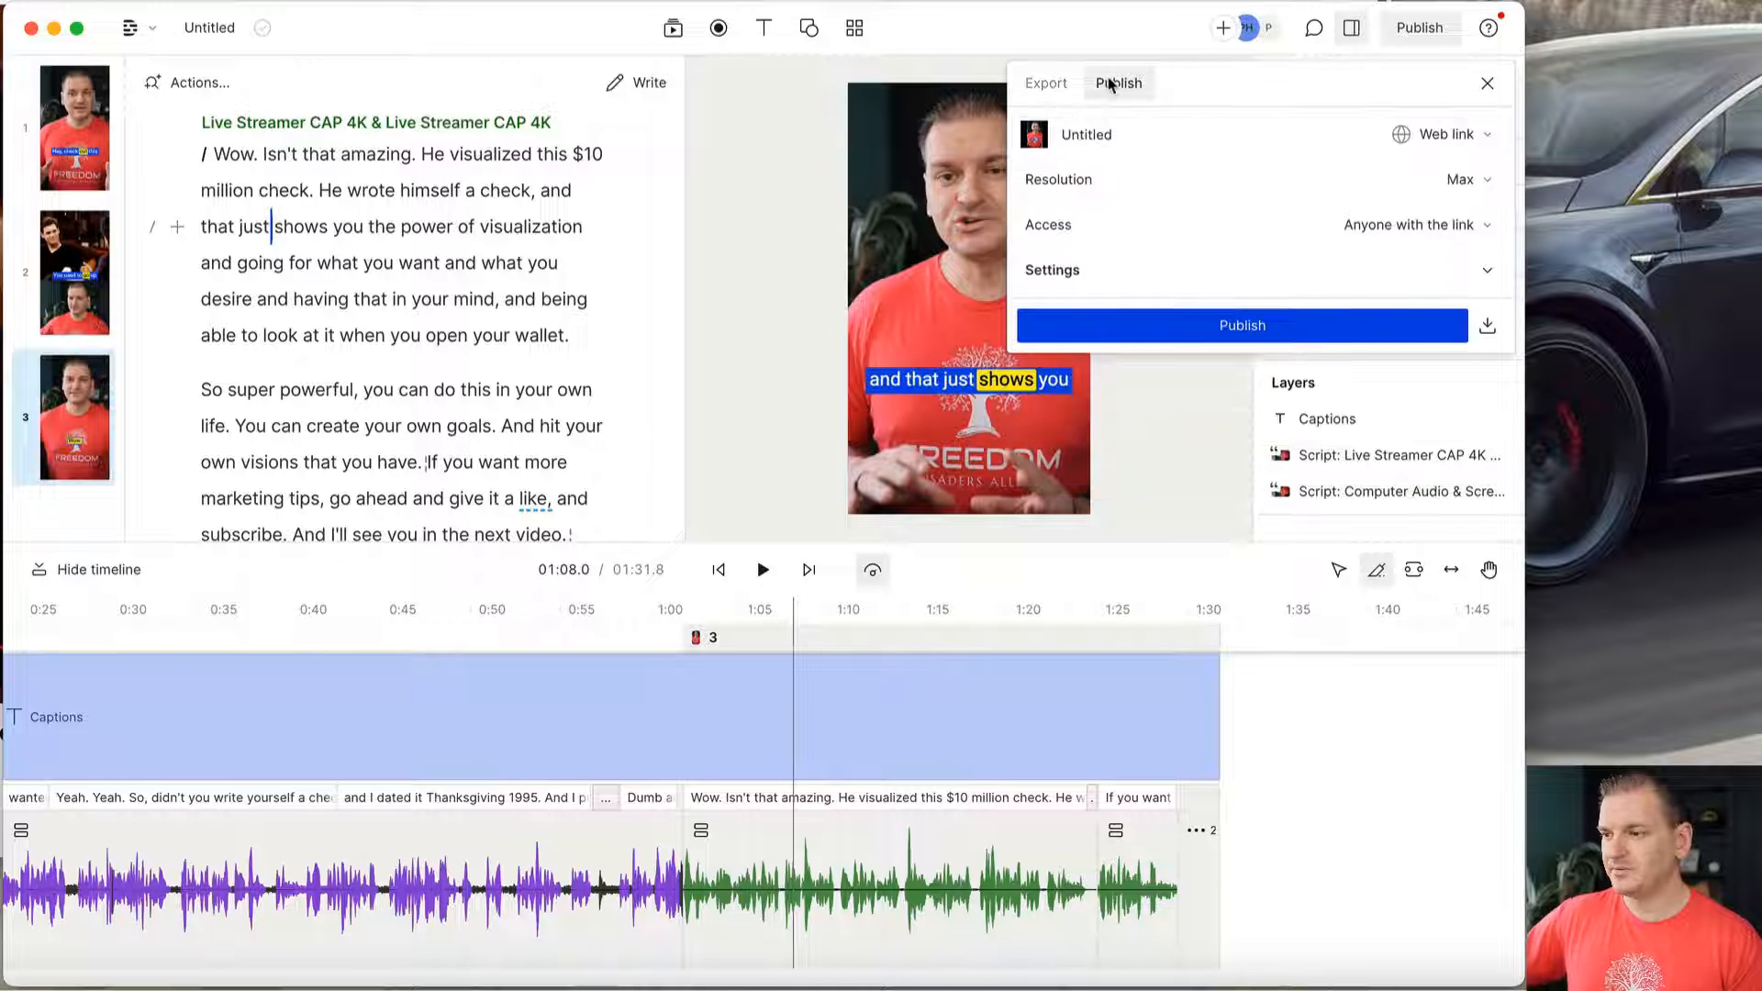
left_click(1488, 329)
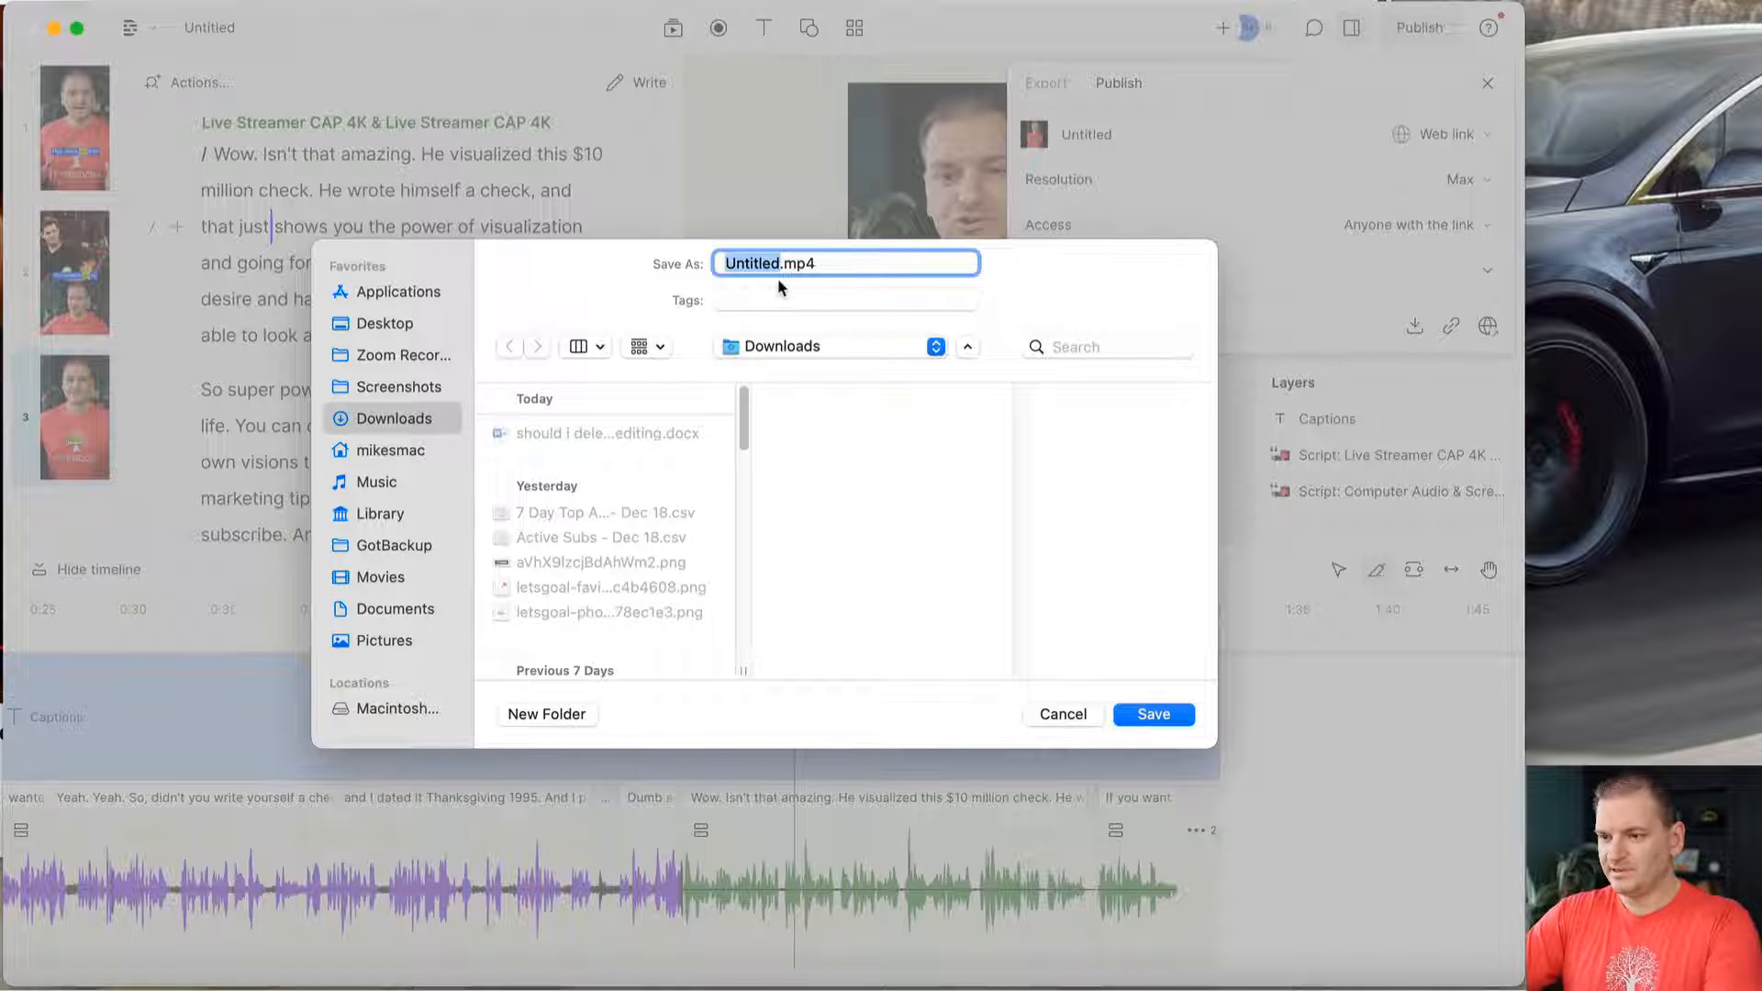
type("JimCarey-Check")
left_click(1152, 714)
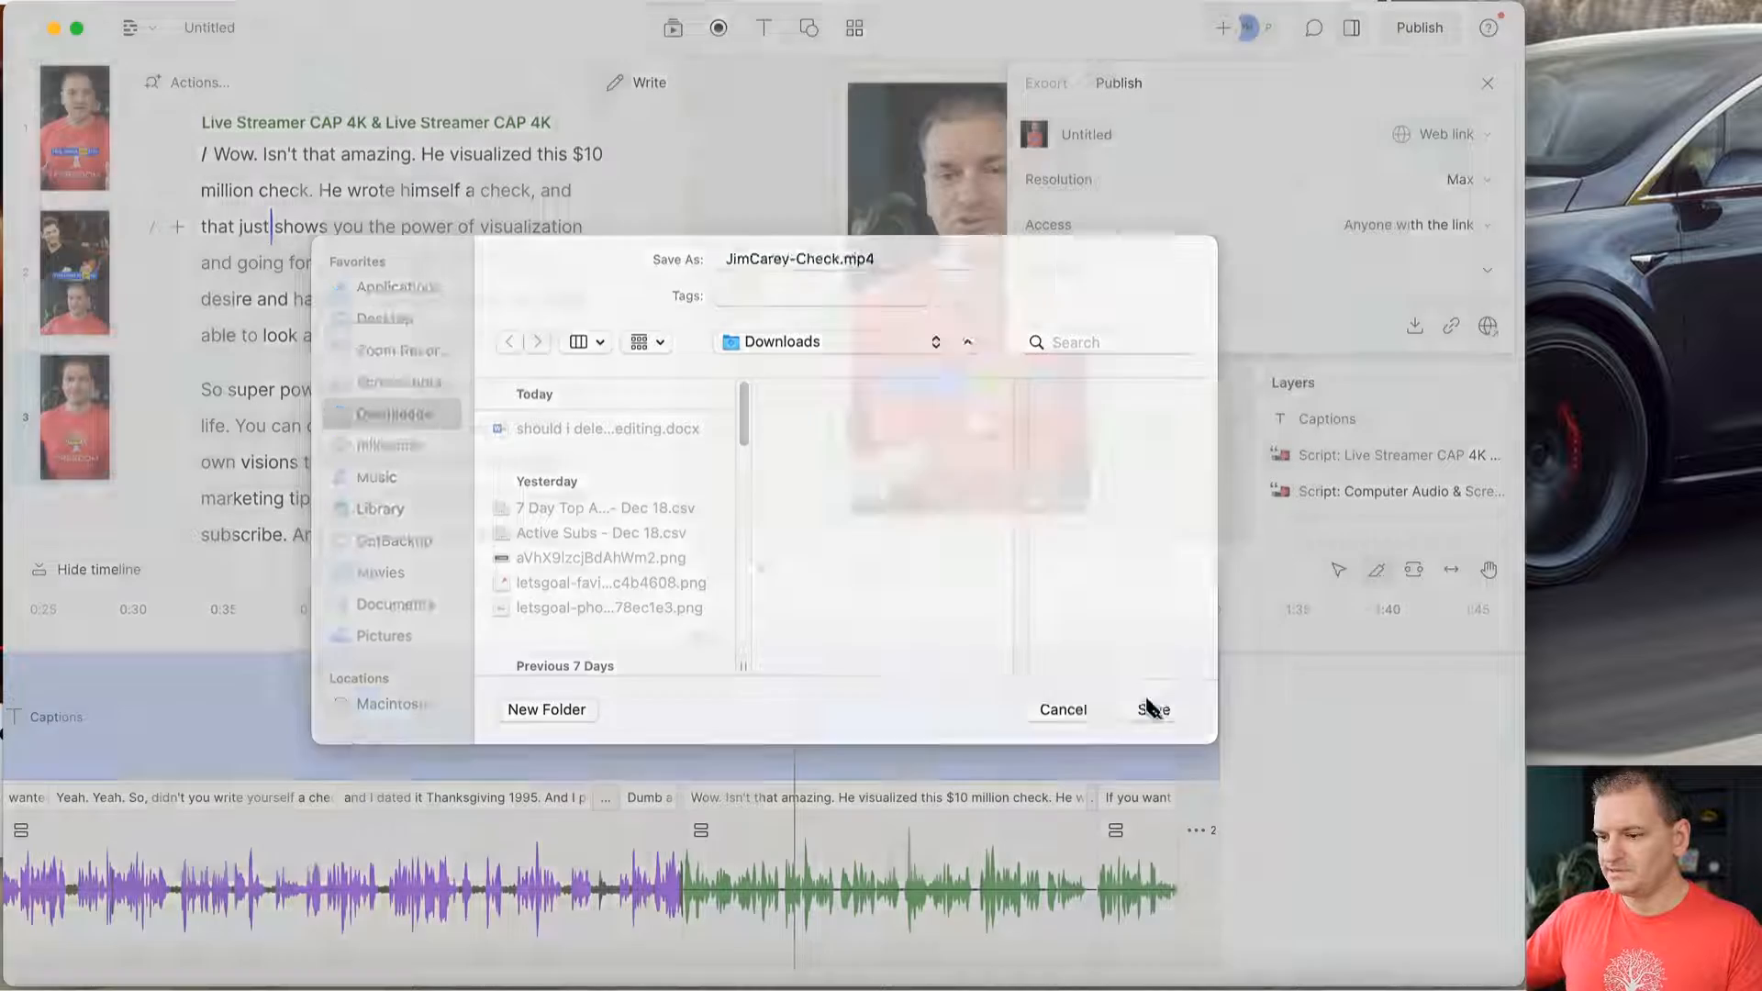